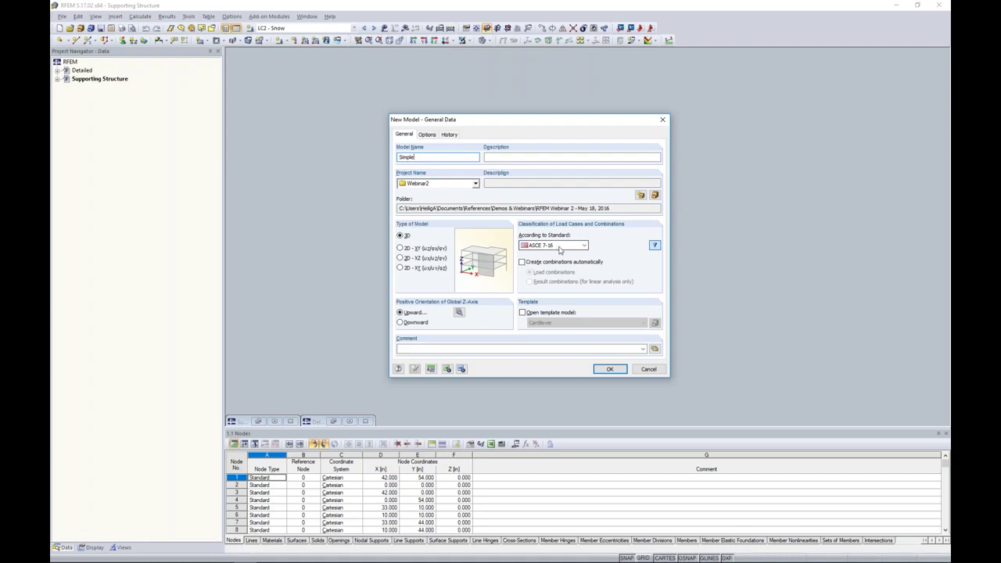
Classify load cases by ASCE 7-16 with automatically created load combinations and create the 3D model Simple.
{"action": "left_click", "coordinate": [560, 249]}
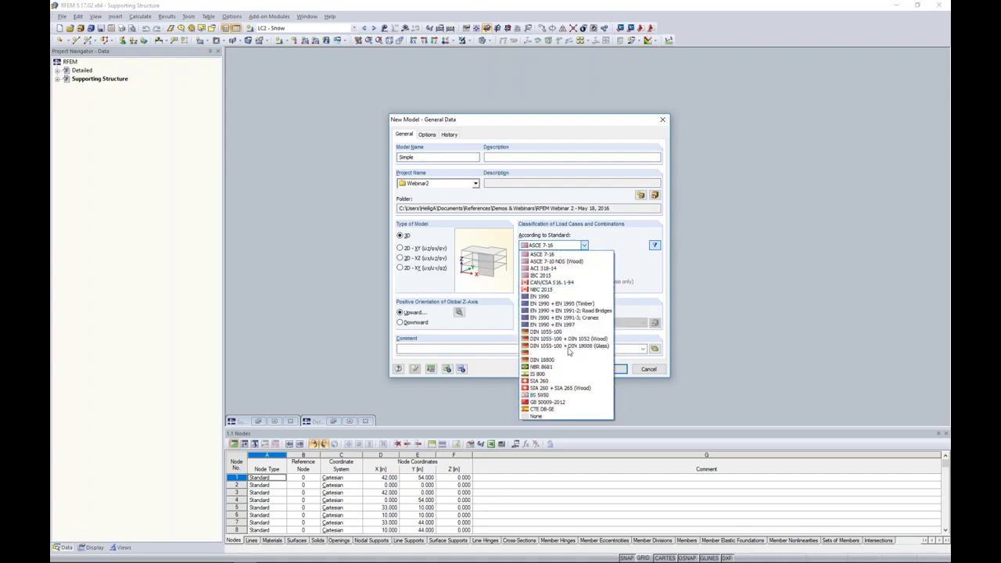
{"action": "left_click", "coordinate": [626, 261]}
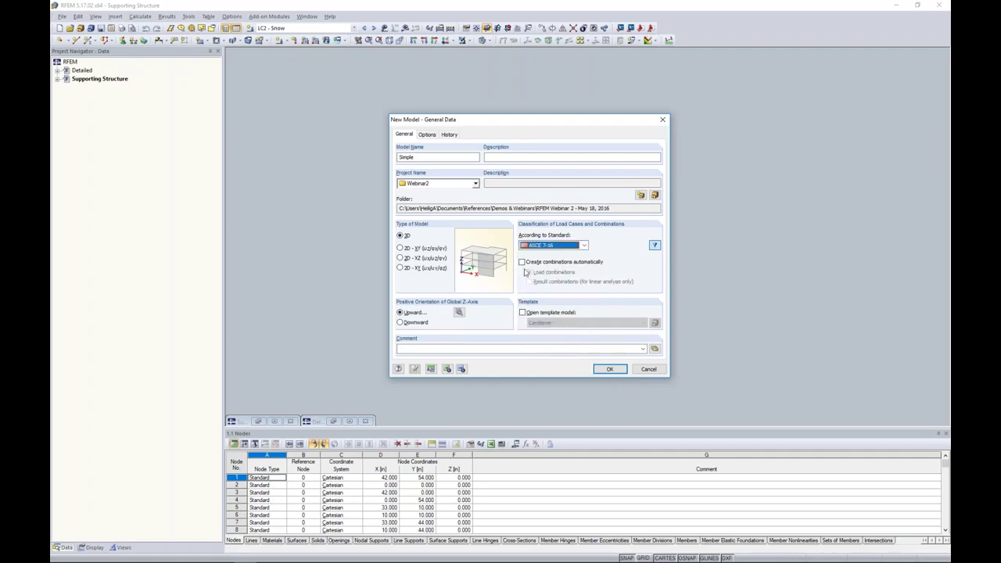
{"action": "left_click", "coordinate": [540, 265]}
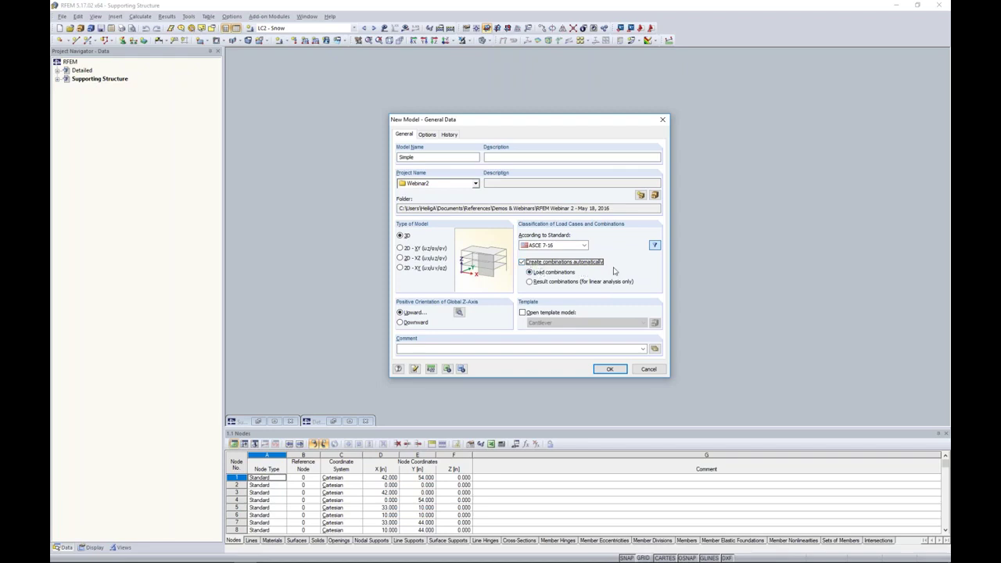
{"action": "left_click", "coordinate": [611, 369]}
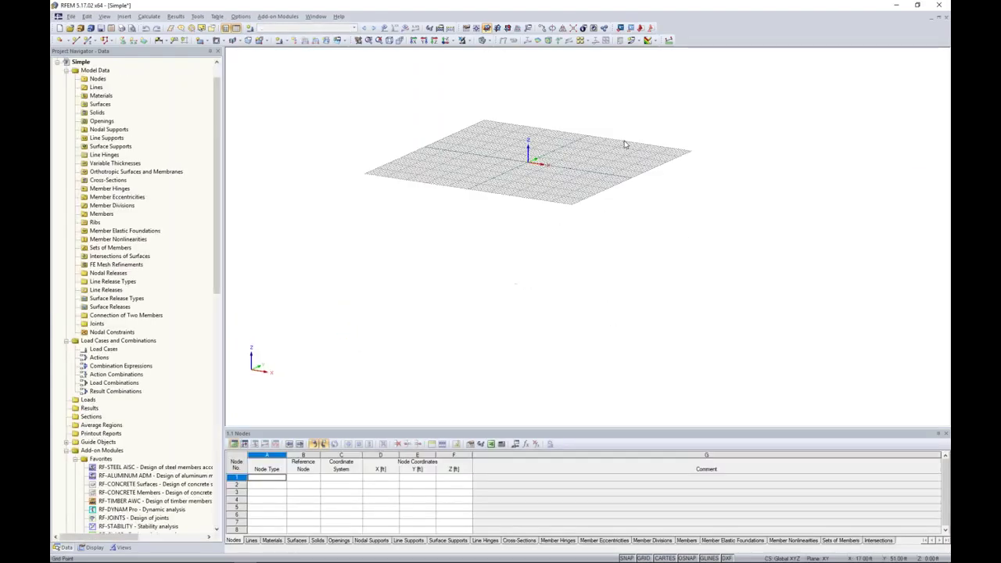
Look through the project navigator's model data, load case and add-on module entries for the new model.
{"action": "middle_click_drag", "start_coordinate": [531, 194], "coordinate": [571, 286]}
{"action": "scroll", "coordinate": [539, 295], "scroll_direction": "up", "scroll_amount": 5}
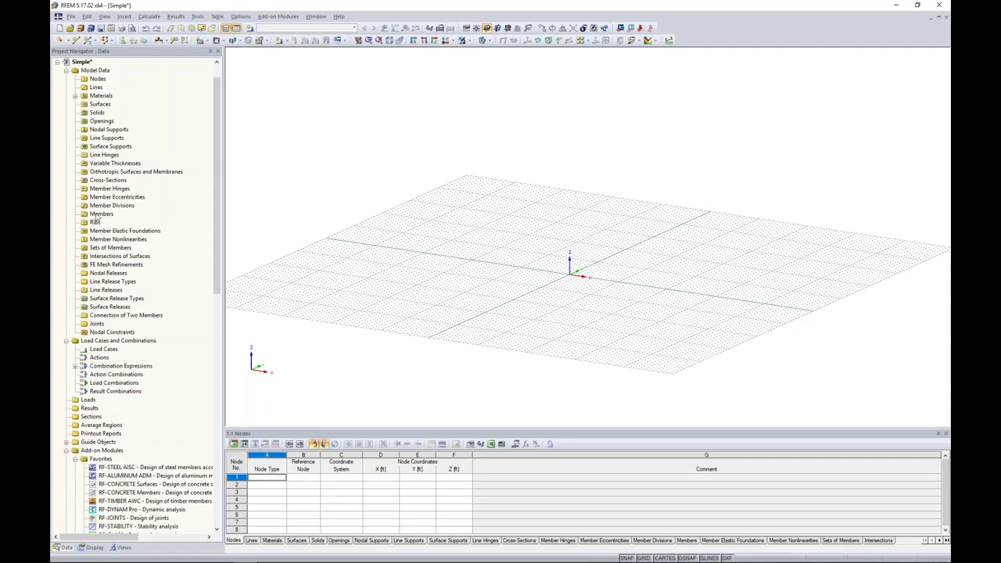
{"action": "scroll", "coordinate": [212, 206], "scroll_direction": "down", "scroll_amount": 2}
{"action": "scroll", "coordinate": [212, 206], "scroll_direction": "down", "scroll_amount": 11}
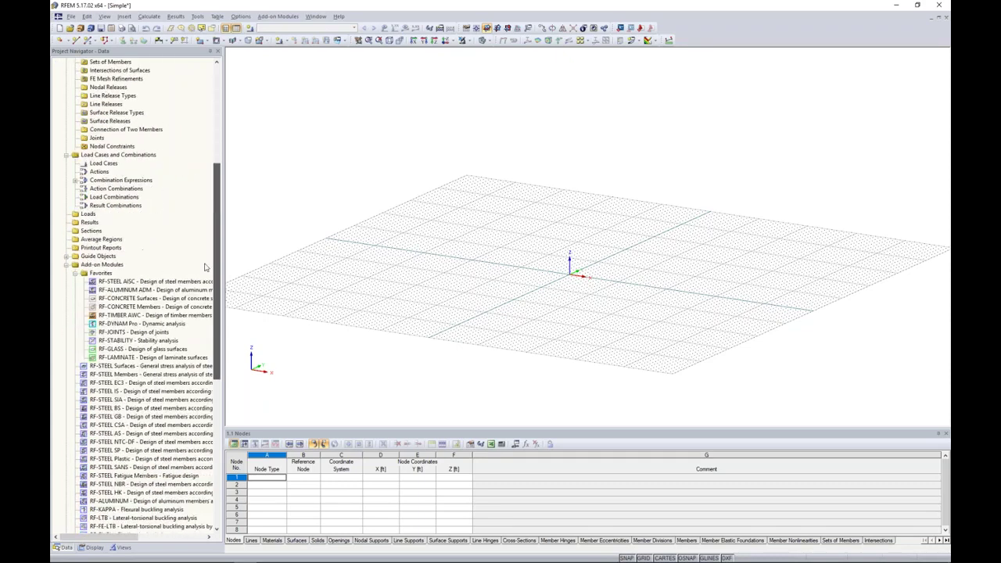
{"action": "scroll", "coordinate": [197, 330], "scroll_direction": "down", "scroll_amount": 6}
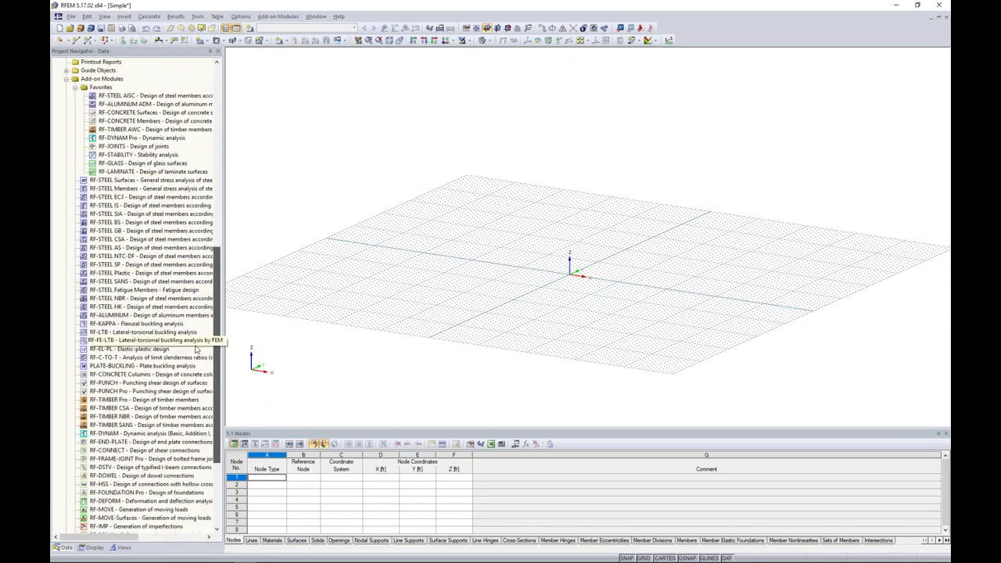
{"action": "scroll", "coordinate": [190, 387], "scroll_direction": "up", "scroll_amount": 5}
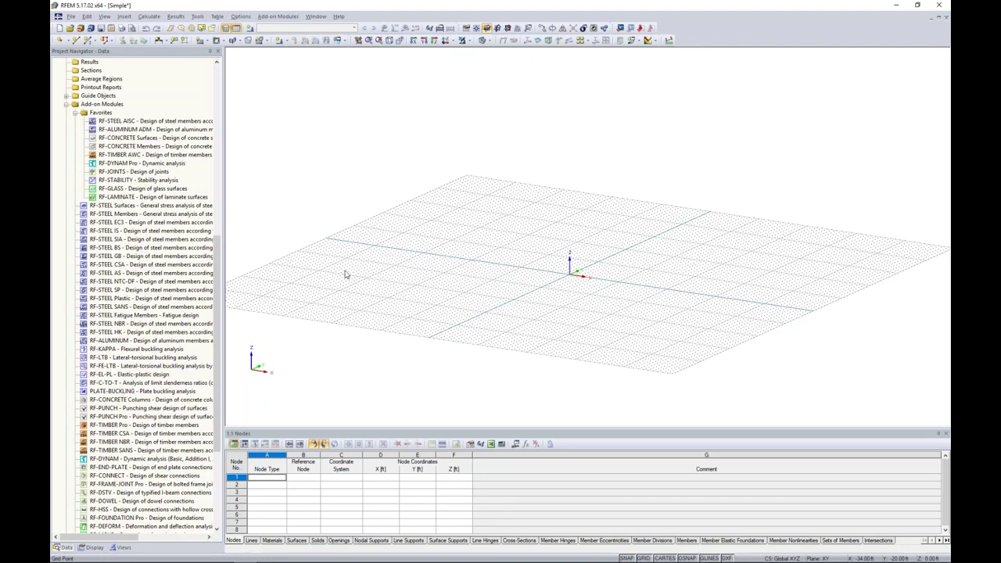
{"action": "scroll", "coordinate": [226, 266], "scroll_direction": "up", "scroll_amount": 2}
{"action": "left_click_drag", "start_coordinate": [226, 267], "coordinate": [268, 119]}
From the work plane grid settings, set the model's length unit to inches with three decimal places.
{"action": "middle_click_drag", "start_coordinate": [577, 277], "coordinate": [524, 292]}
{"action": "scroll", "coordinate": [548, 296], "scroll_direction": "up", "scroll_amount": 4}
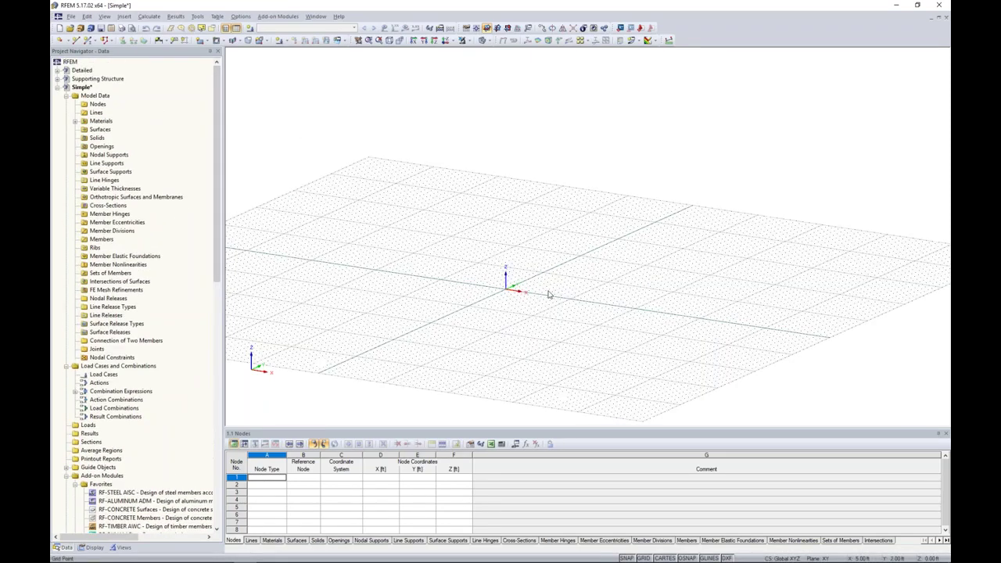
{"action": "middle_click_drag", "start_coordinate": [616, 294], "coordinate": [569, 311], "text": "ctrl"}
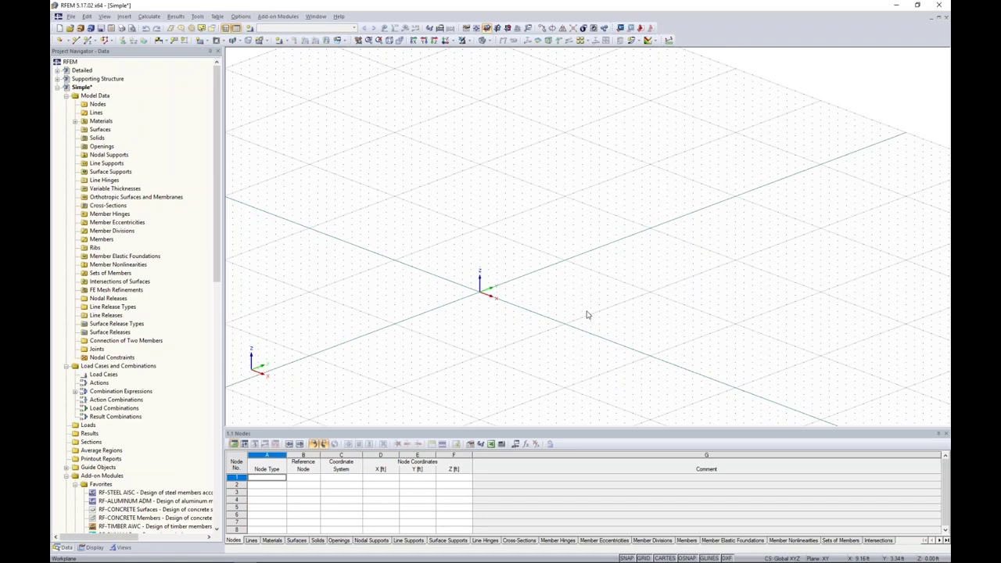
{"action": "right_click", "coordinate": [645, 560]}
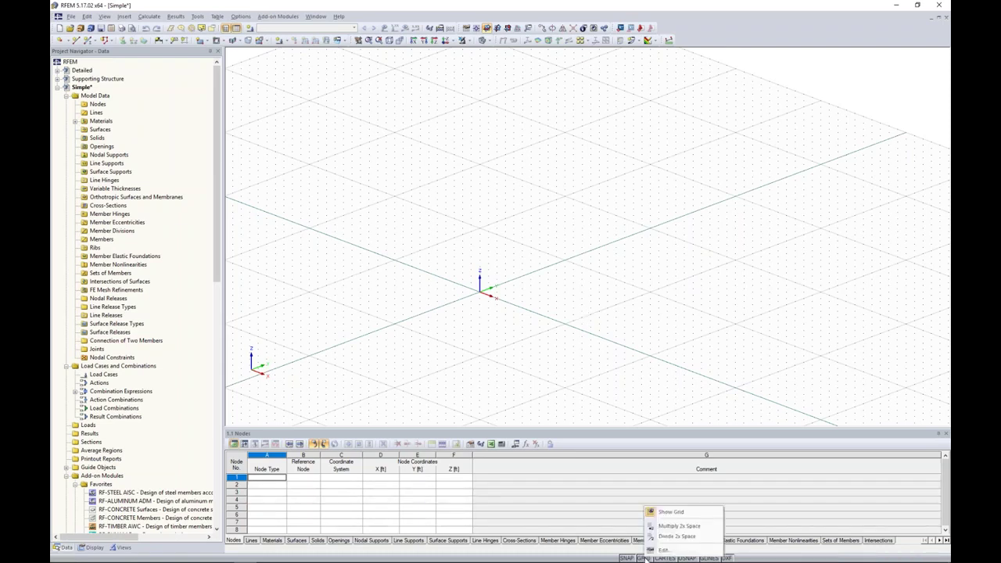
{"action": "left_click", "coordinate": [661, 551]}
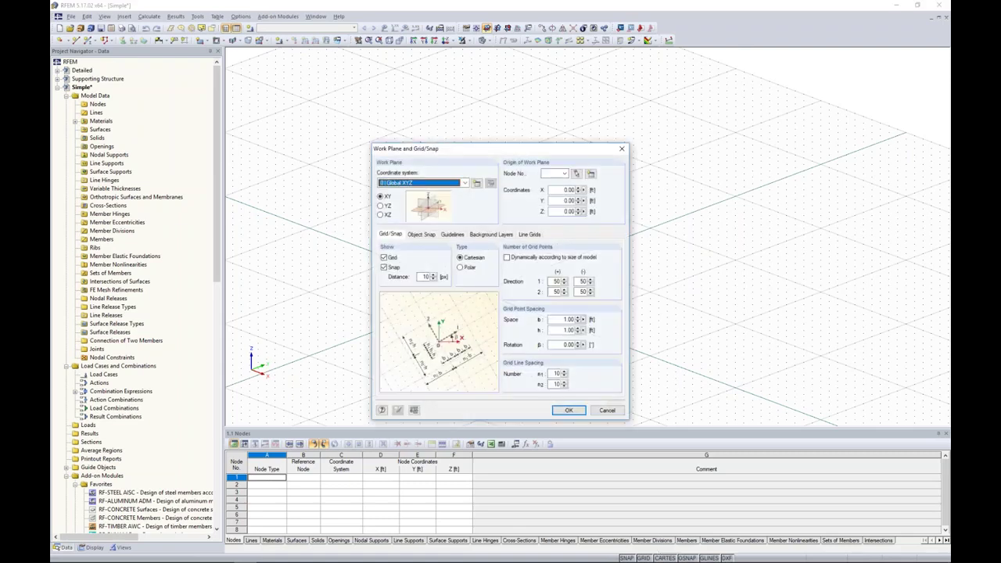
{"action": "left_click", "coordinate": [414, 410]}
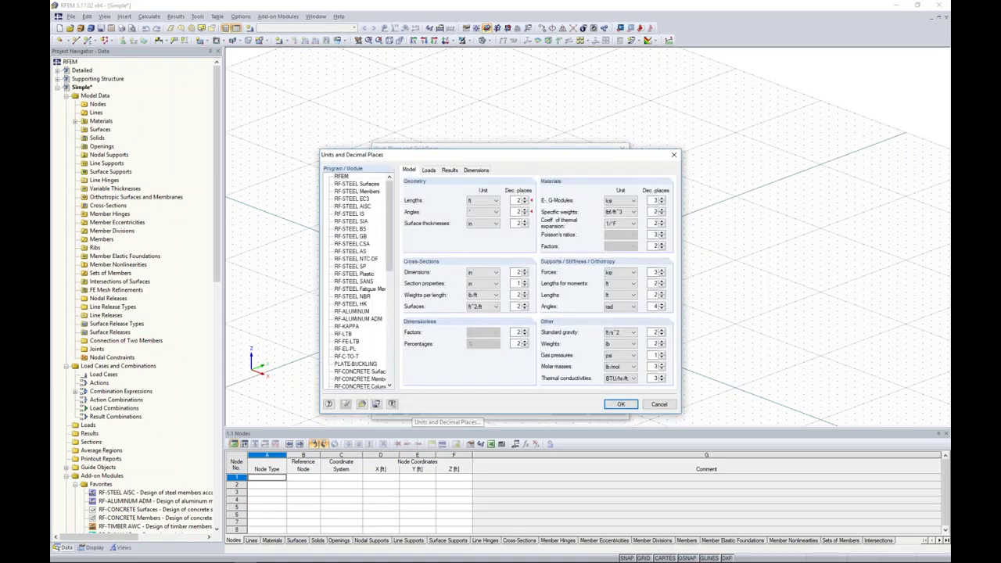
{"action": "left_click", "coordinate": [479, 202]}
{"action": "left_click", "coordinate": [472, 226]}
{"action": "left_click", "coordinate": [528, 199]}
{"action": "left_click", "coordinate": [527, 199]}
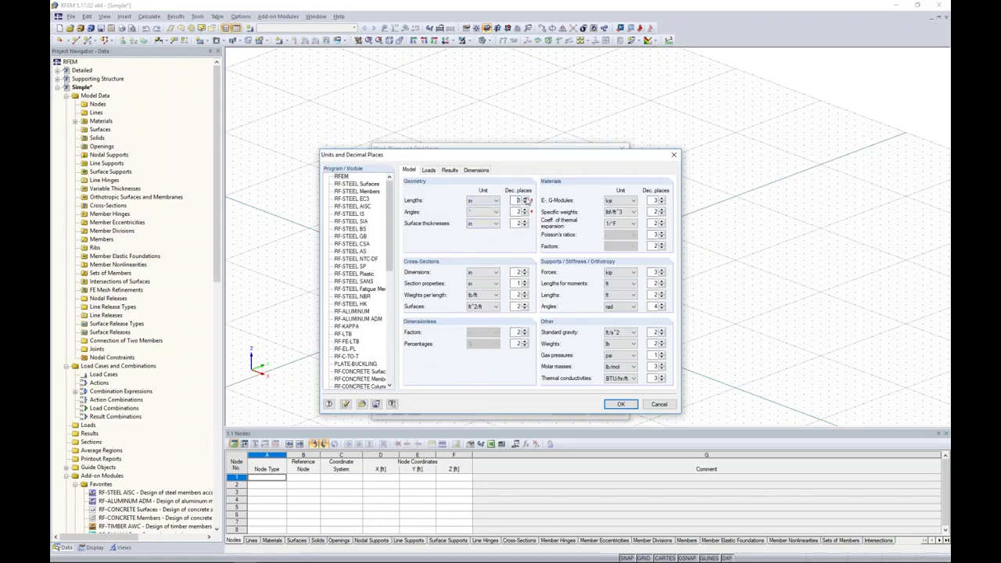
{"action": "left_click", "coordinate": [620, 403]}
Set the grid point spacing to 1 in in both directions and size the grid dynamically according to the model.
{"action": "left_click_drag", "start_coordinate": [557, 319], "coordinate": [592, 319]}
{"action": "type", "text": "1"}
{"action": "key", "text": "Tab"}
{"action": "type", "text": "1"}
{"action": "key", "text": "Tab"}
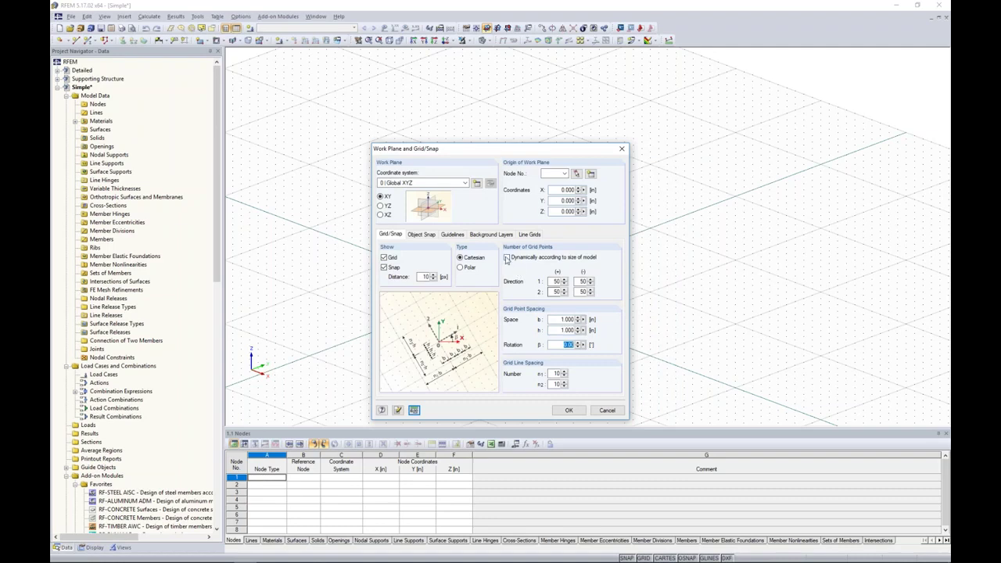
{"action": "left_click", "coordinate": [508, 258]}
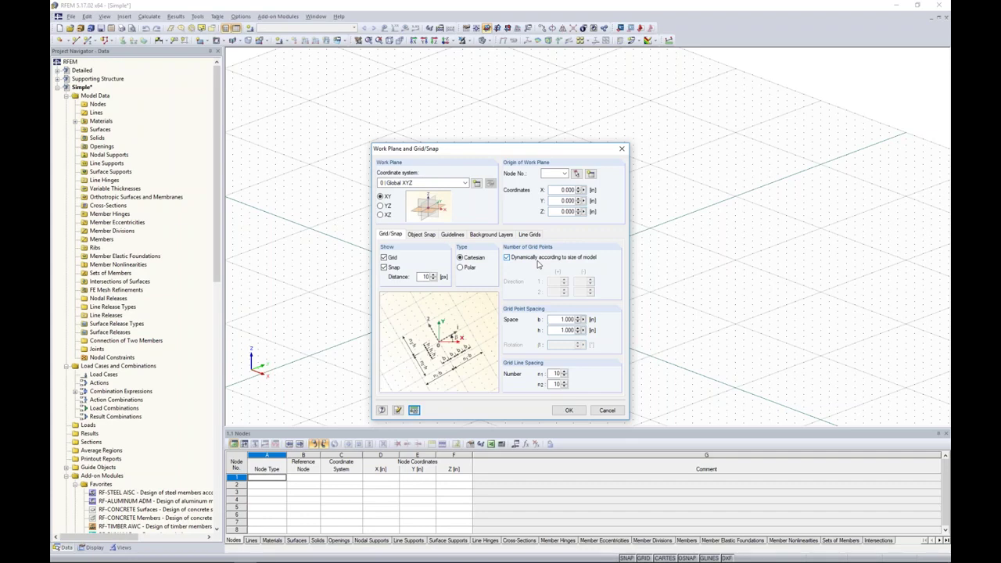
{"action": "left_click", "coordinate": [567, 411]}
Create a standard node at X 42 in, Y 54 in, Z 0 in.
{"action": "scroll", "coordinate": [482, 296], "scroll_direction": "up", "scroll_amount": 4}
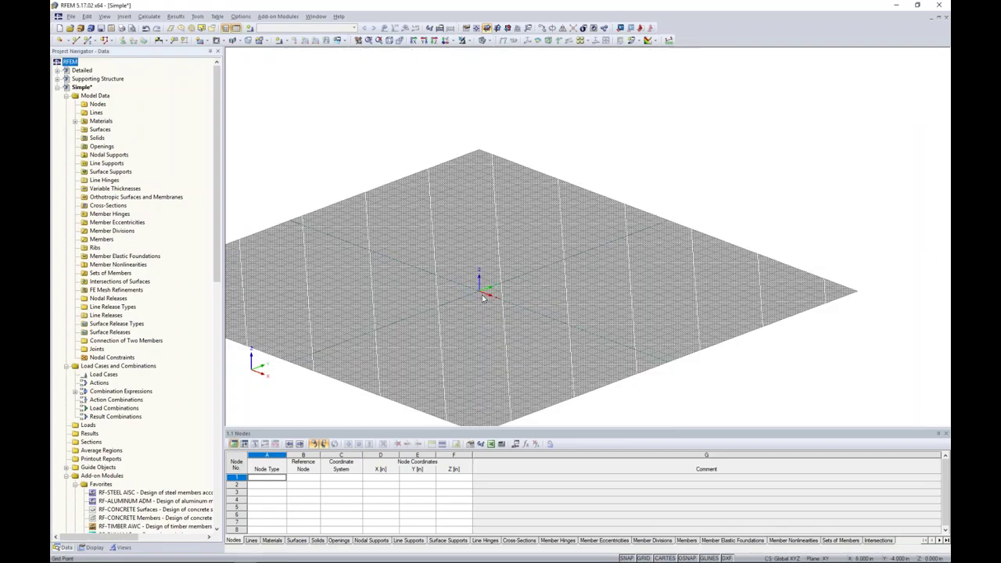
{"action": "scroll", "coordinate": [485, 295], "scroll_direction": "up", "scroll_amount": 5}
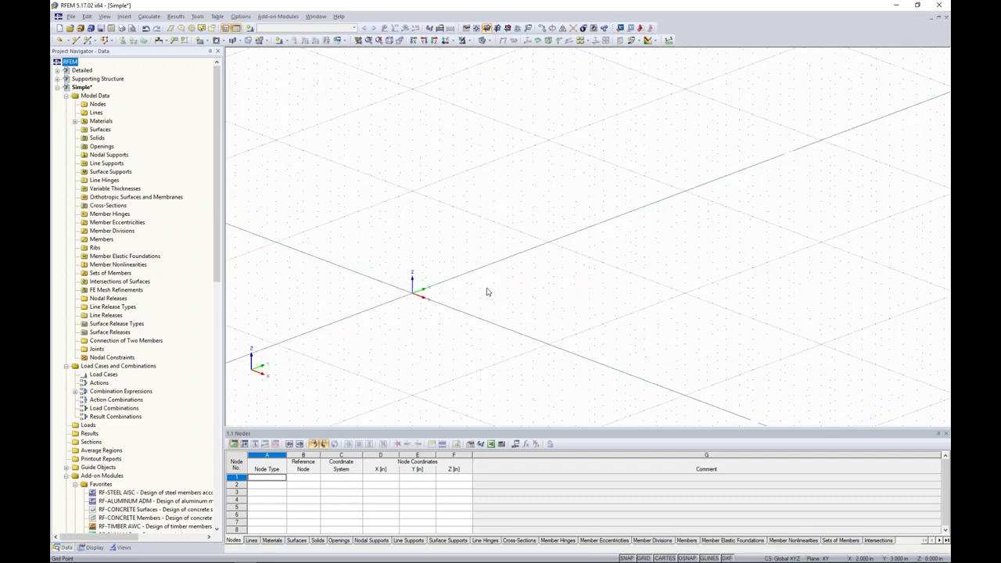
{"action": "scroll", "coordinate": [486, 291], "scroll_direction": "down", "scroll_amount": 3}
{"action": "middle_click_drag", "start_coordinate": [742, 359], "coordinate": [546, 282]}
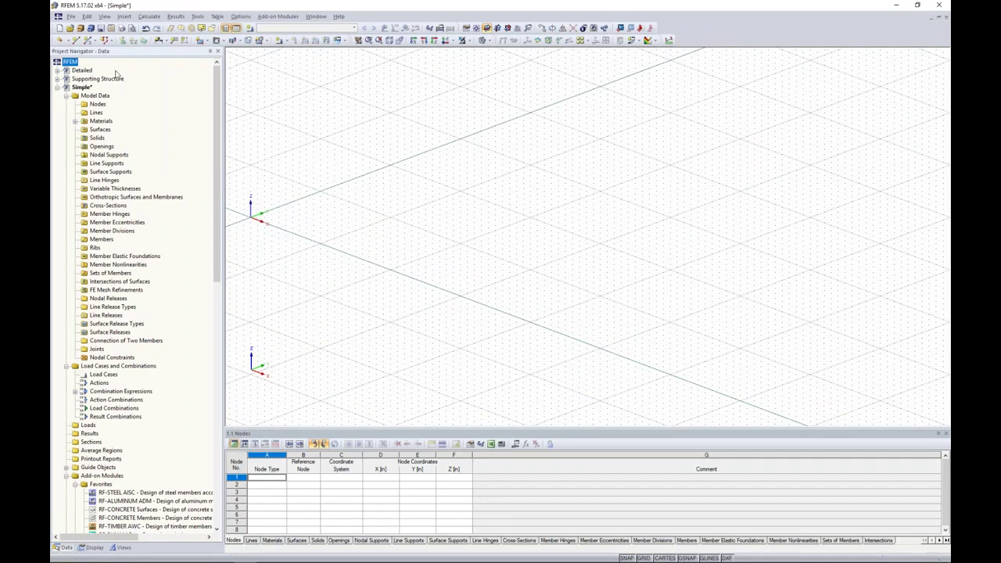
{"action": "left_click", "coordinate": [58, 40]}
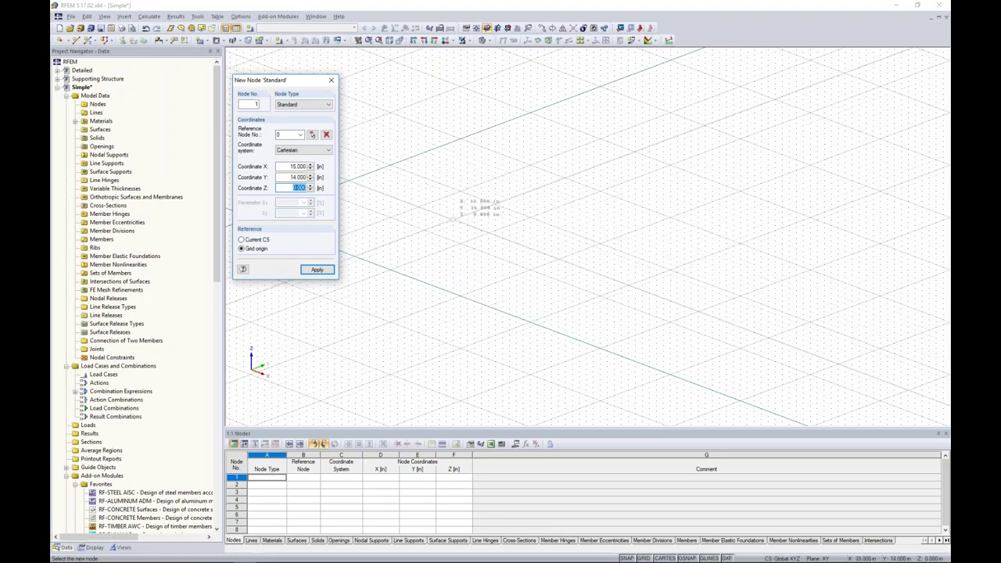
{"action": "key", "text": "shift+Tab"}
{"action": "key", "text": "shift+Tab"}
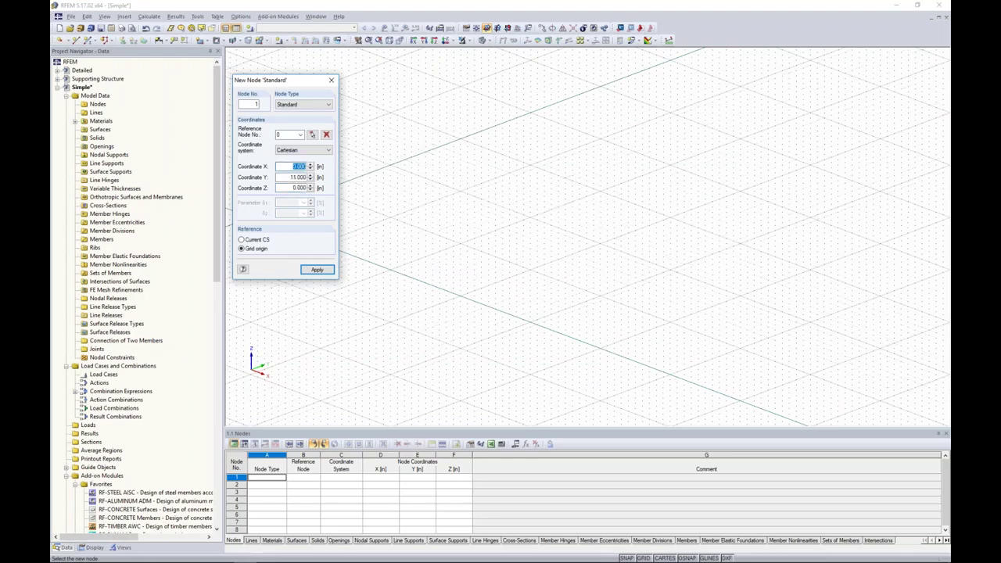
{"action": "type", "text": "42"}
{"action": "key", "text": "Tab"}
{"action": "type", "text": "54"}
{"action": "key", "text": "Tab"}
{"action": "left_click", "coordinate": [317, 270]}
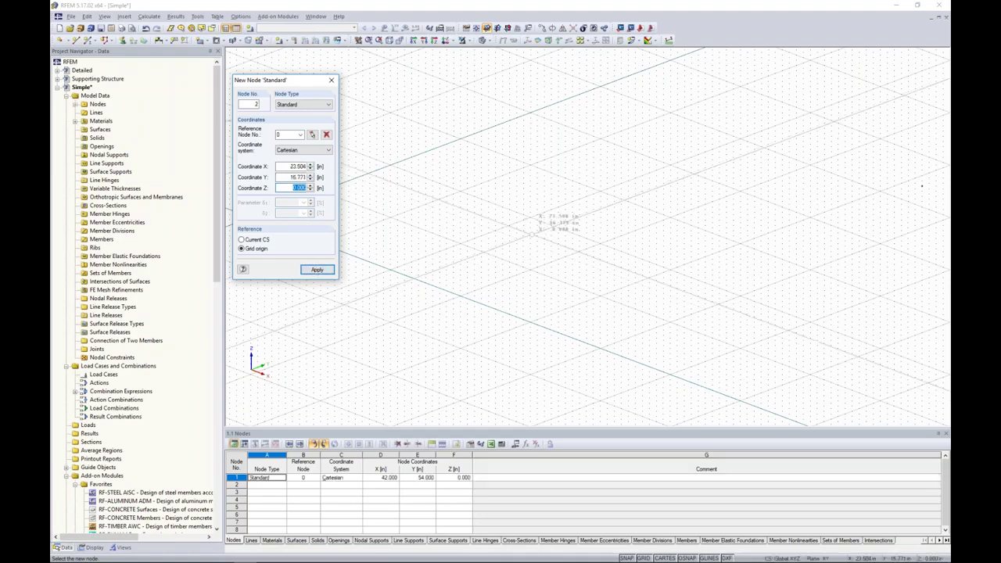
{"action": "key", "text": "Escape"}
Create an 8 in thick rectangular surface of 4000 psi concrete from the grid origin to the existing node.
{"action": "scroll", "coordinate": [568, 250], "scroll_direction": "down", "scroll_amount": 2}
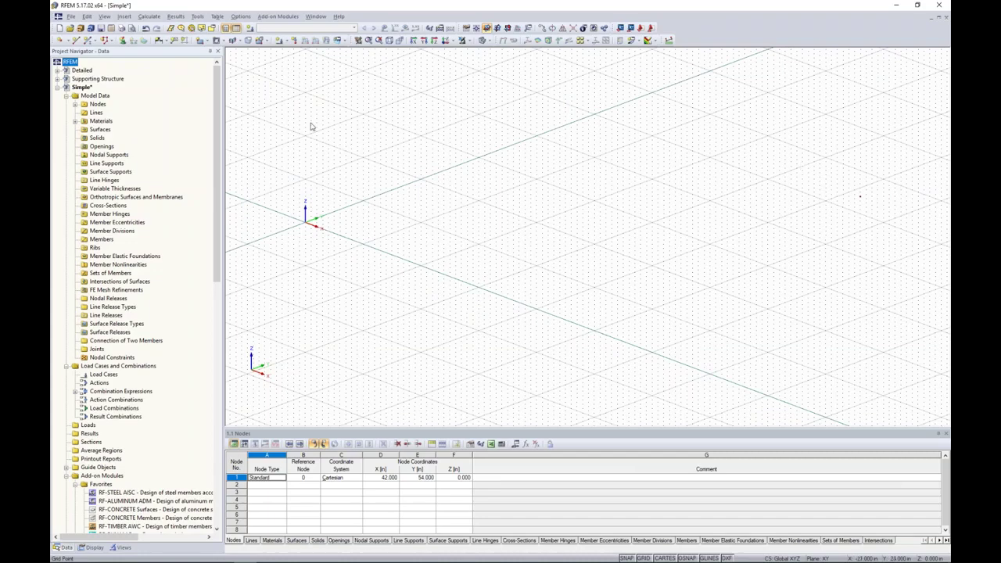
{"action": "left_click", "coordinate": [208, 41]}
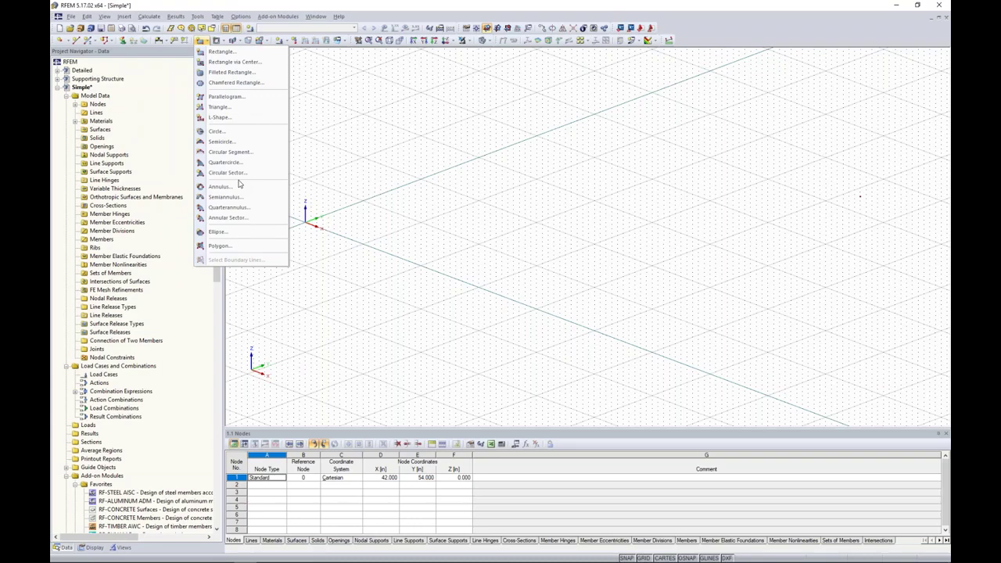
{"action": "left_click", "coordinate": [235, 53]}
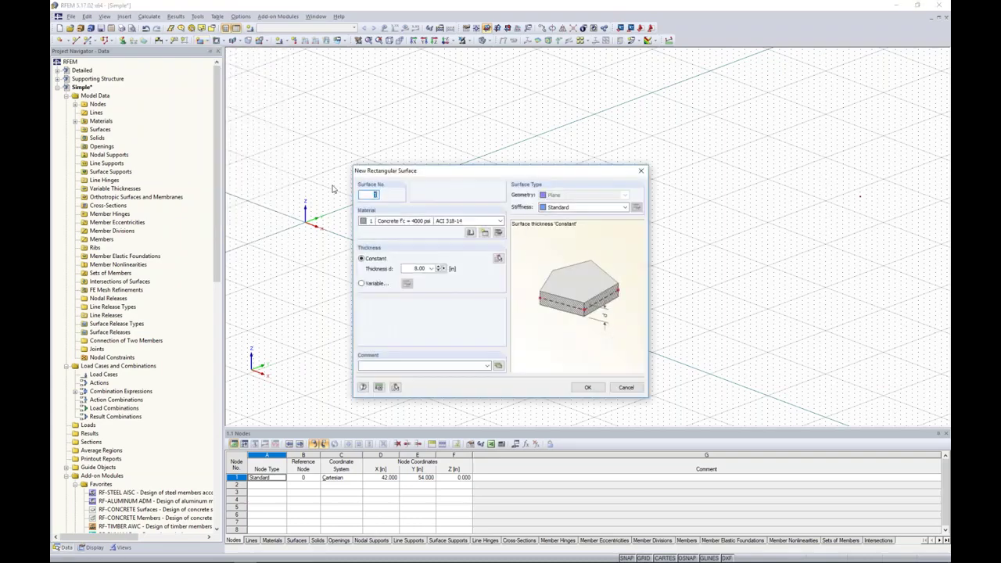
{"action": "left_click_drag", "start_coordinate": [459, 172], "coordinate": [470, 120]}
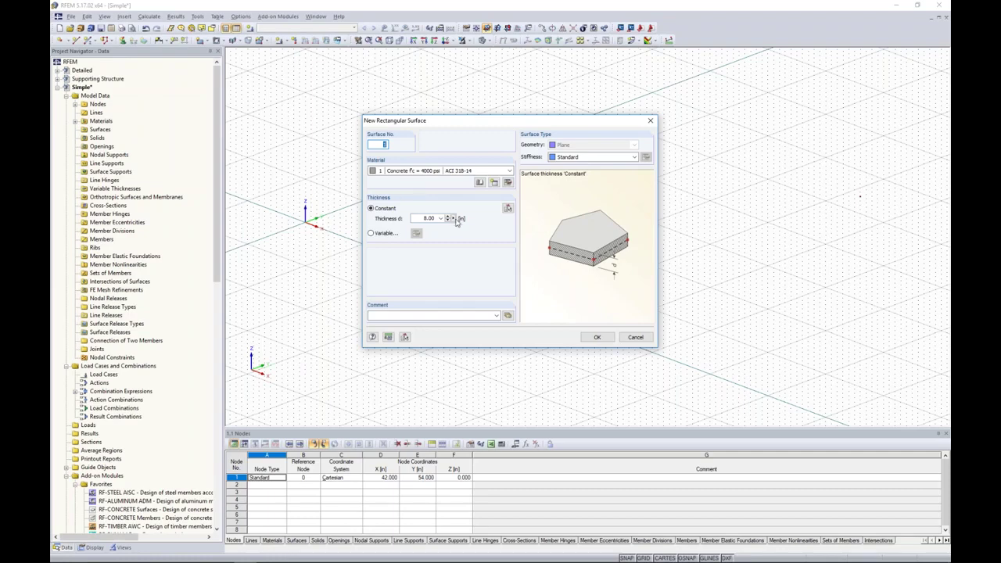
{"action": "left_click", "coordinate": [597, 337]}
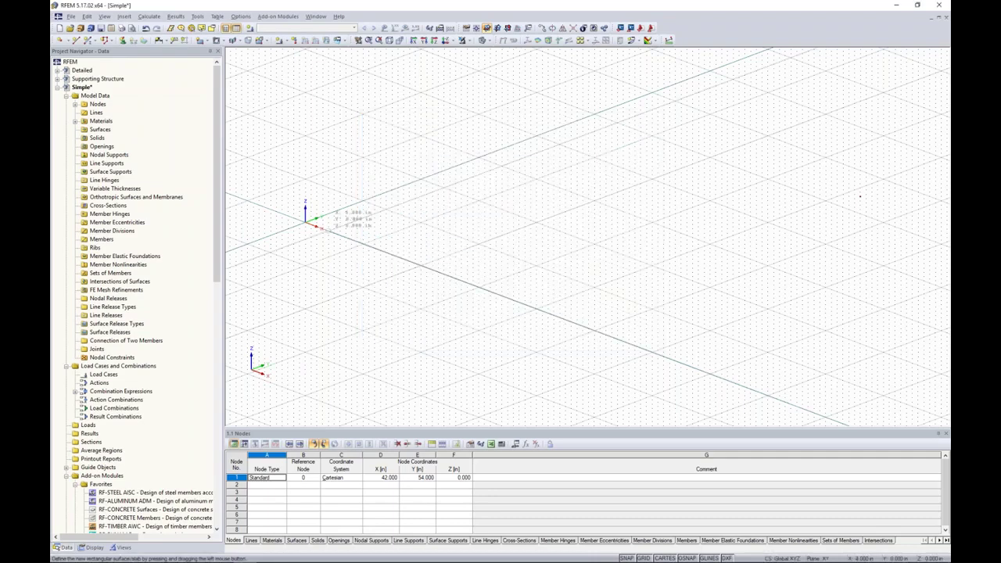
{"action": "left_click", "coordinate": [307, 222]}
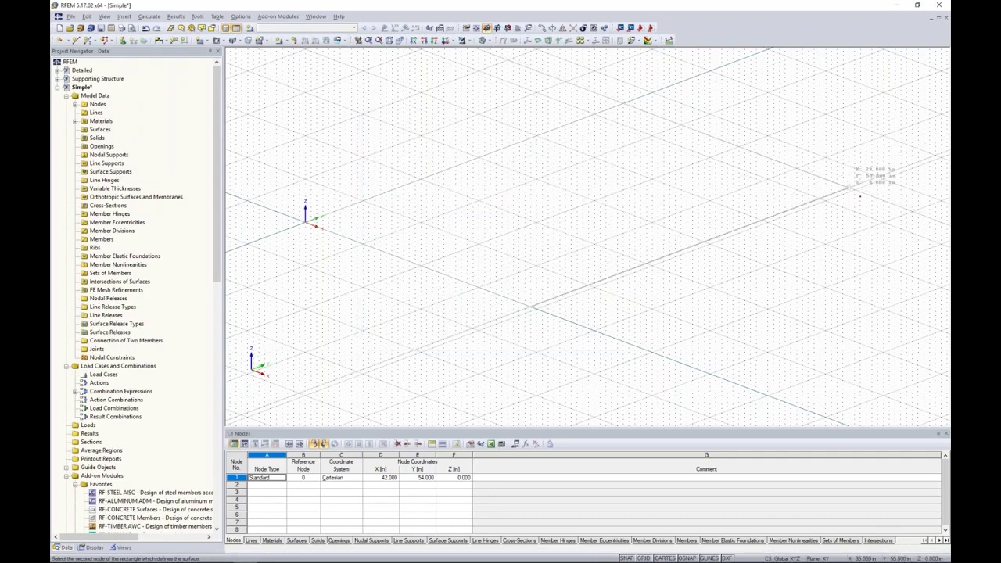
{"action": "left_click", "coordinate": [860, 196]}
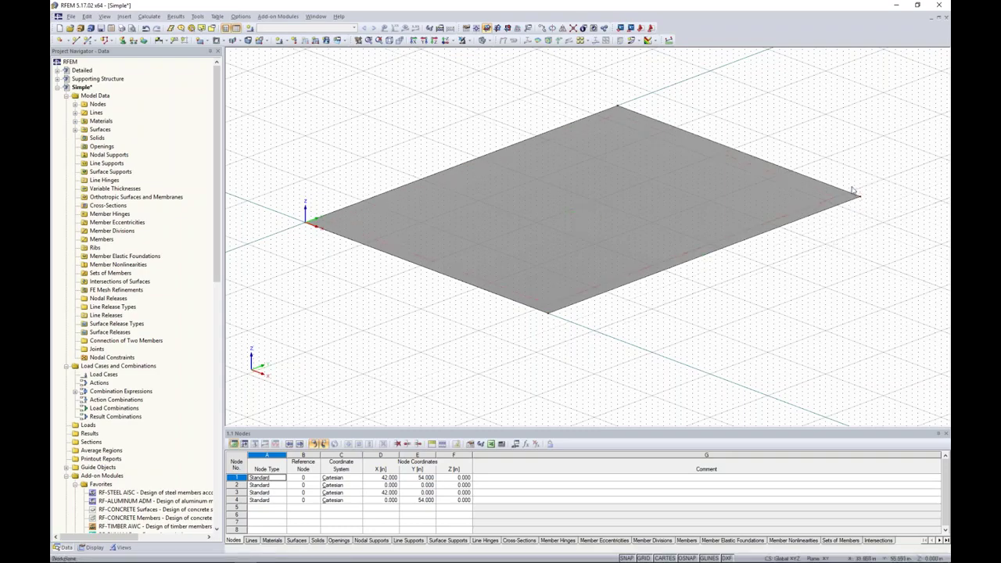
Add two standard nodes inside the surface at X 33, Y 10 in and at X 10, Y 10 in.
{"action": "middle_click_drag", "start_coordinate": [720, 317], "coordinate": [683, 321], "text": "ctrl"}
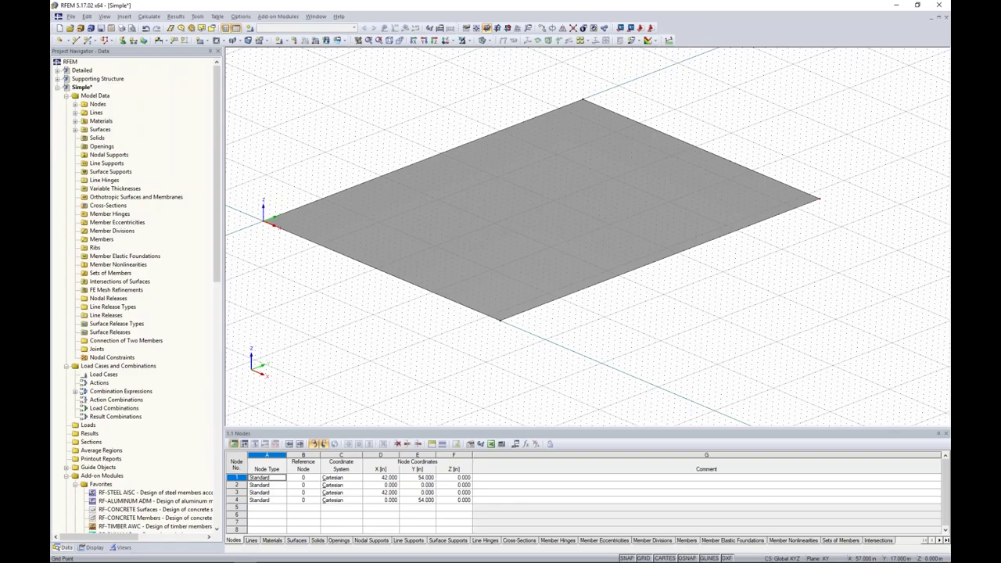
{"action": "left_click", "coordinate": [60, 41]}
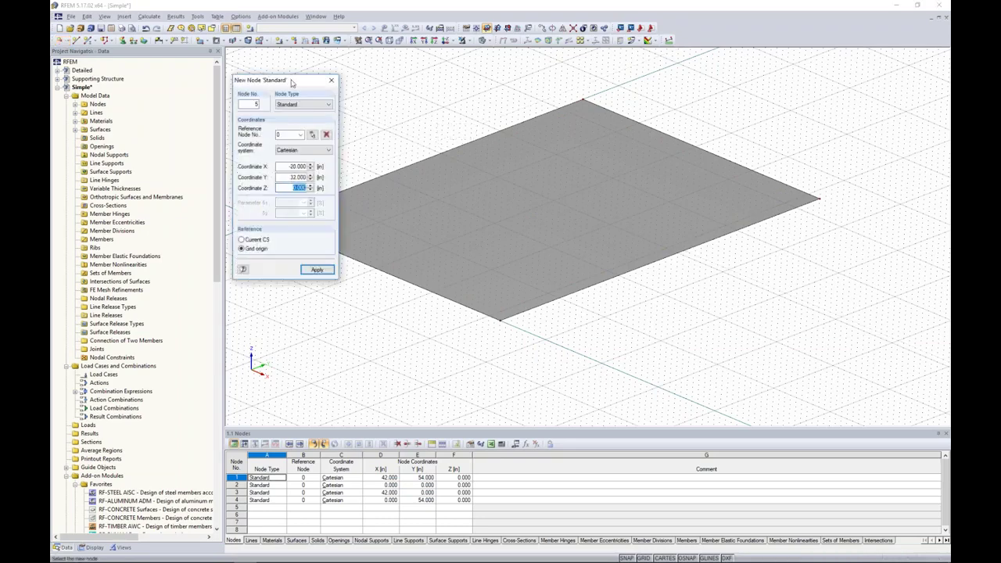
{"action": "left_click_drag", "start_coordinate": [287, 81], "coordinate": [404, 104]}
{"action": "double_click", "coordinate": [409, 183]}
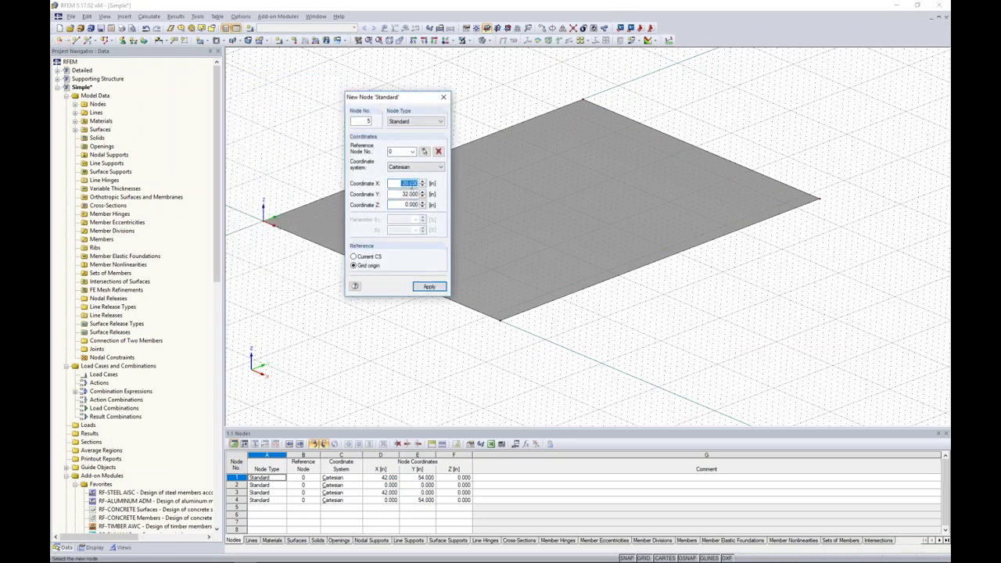
{"action": "type", "text": "33"}
{"action": "key", "text": "Tab"}
{"action": "type", "text": "10"}
{"action": "key", "text": "Tab"}
{"action": "left_click", "coordinate": [429, 285]}
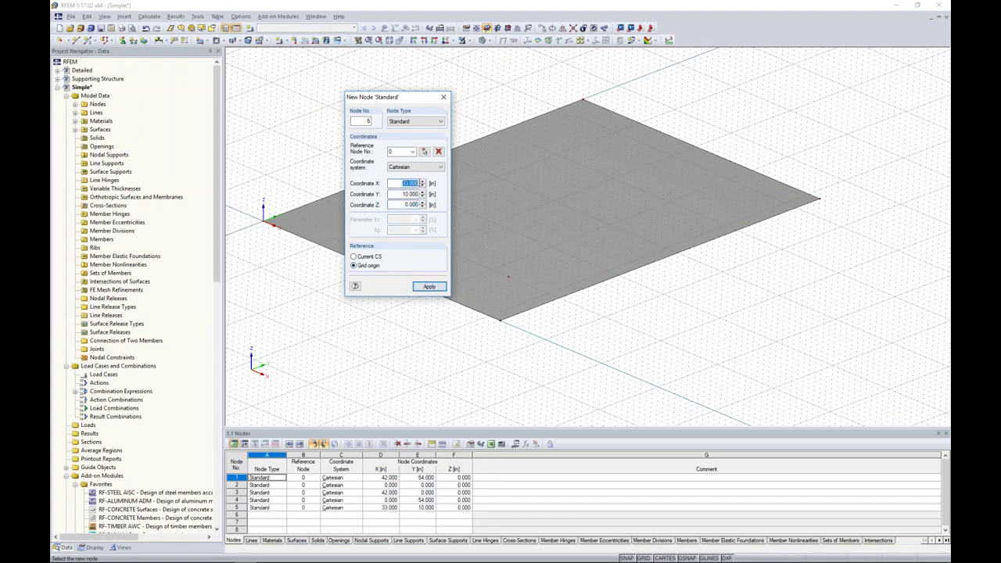
{"action": "type", "text": "10"}
{"action": "left_click", "coordinate": [429, 287]}
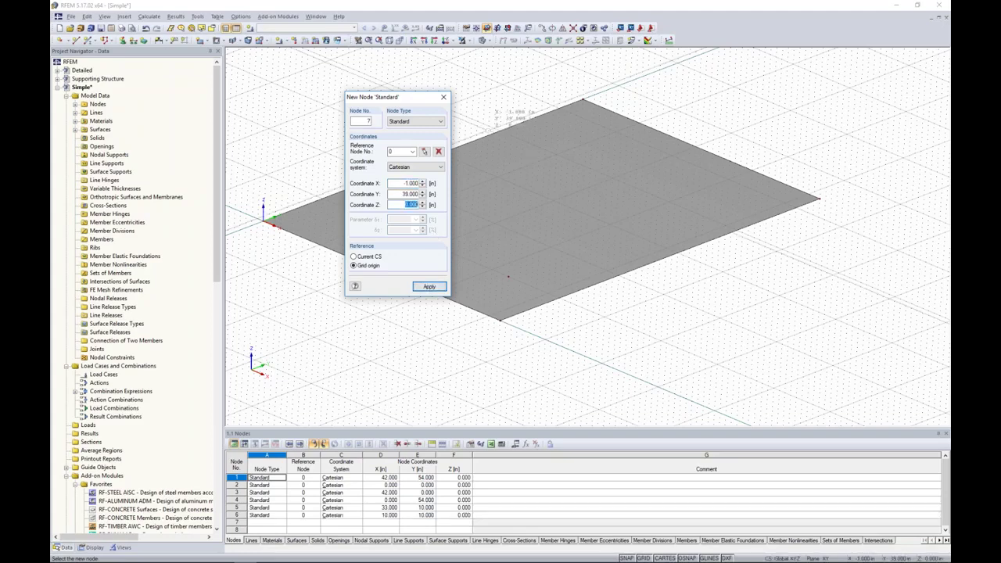
{"action": "right_click", "coordinate": [508, 114]}
Switch the model display to wireframe so the surface is drawn without its fill.
{"action": "middle_click_drag", "start_coordinate": [479, 157], "coordinate": [526, 159]}
{"action": "left_click", "coordinate": [485, 40]}
{"action": "left_click", "coordinate": [520, 49]}
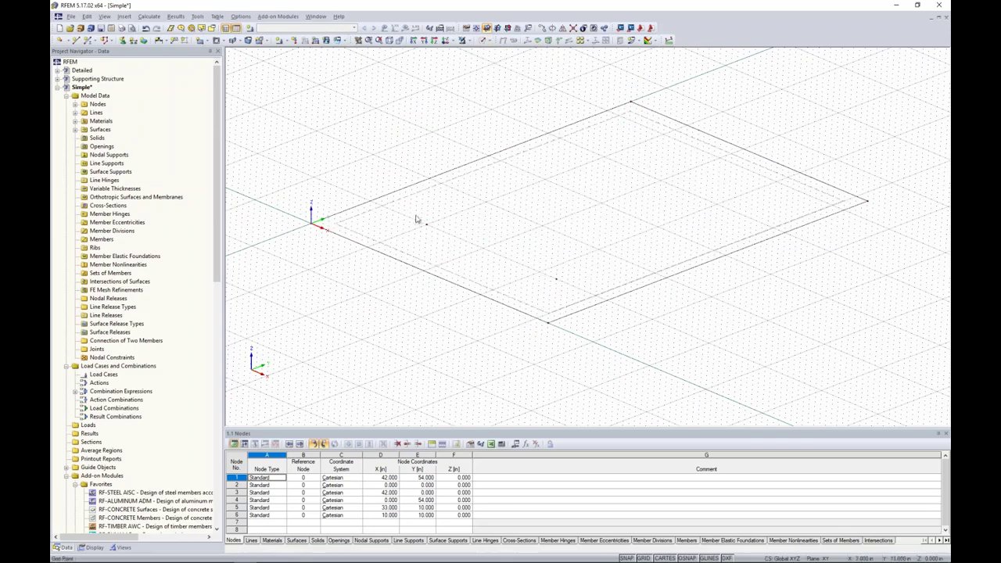
Mirror a copy of the two interior nodes about the X-Z plane through the surface edge's midpoint at Y 27 in.
{"action": "left_click_drag", "start_coordinate": [565, 283], "coordinate": [568, 286], "text": "ctrl"}
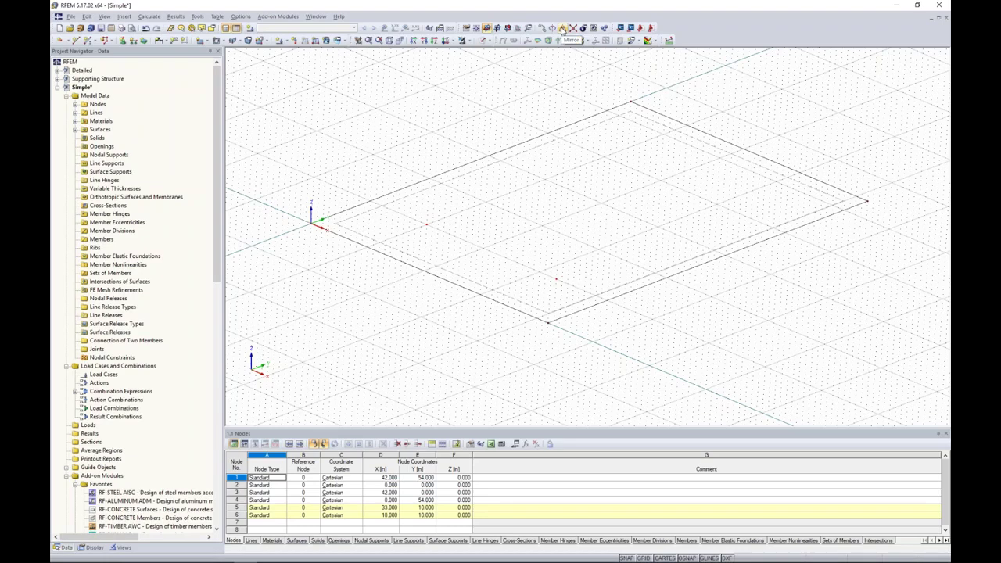
{"action": "left_click", "coordinate": [562, 29]}
{"action": "left_click_drag", "start_coordinate": [549, 173], "coordinate": [766, 140]}
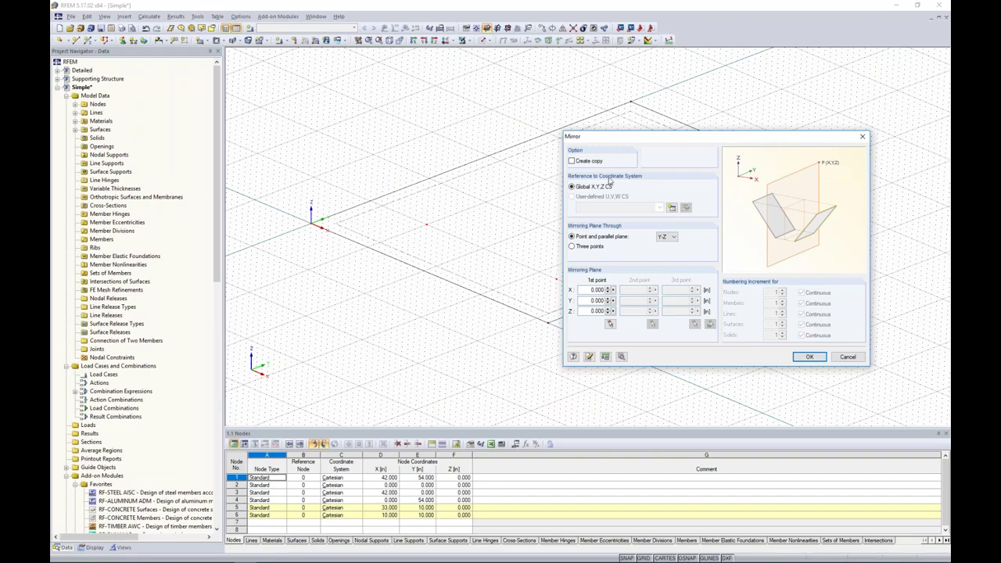
{"action": "left_click", "coordinate": [574, 162]}
{"action": "left_click", "coordinate": [673, 238]}
{"action": "left_click", "coordinate": [668, 257]}
{"action": "left_click", "coordinate": [611, 324]}
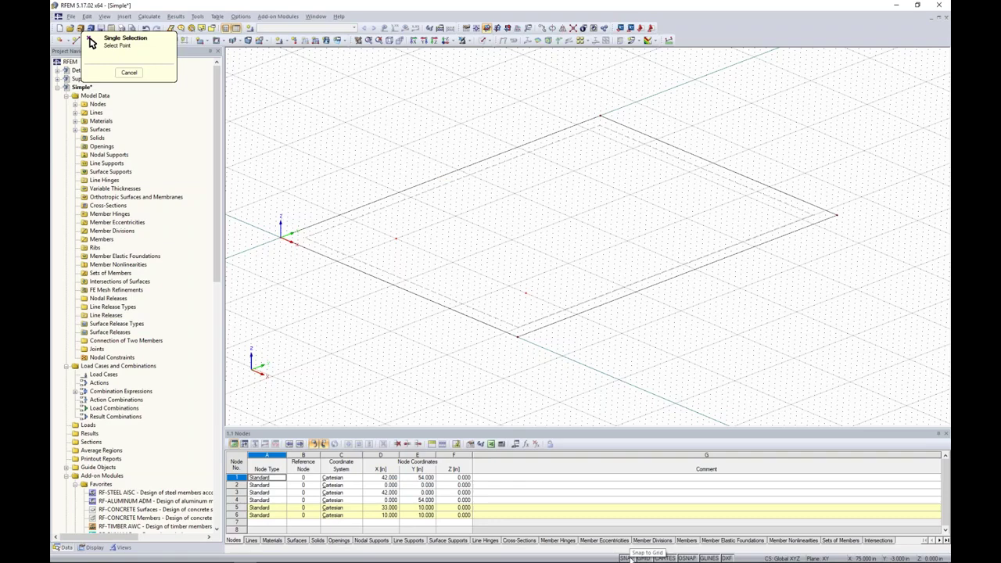
{"action": "left_click", "coordinate": [440, 175]}
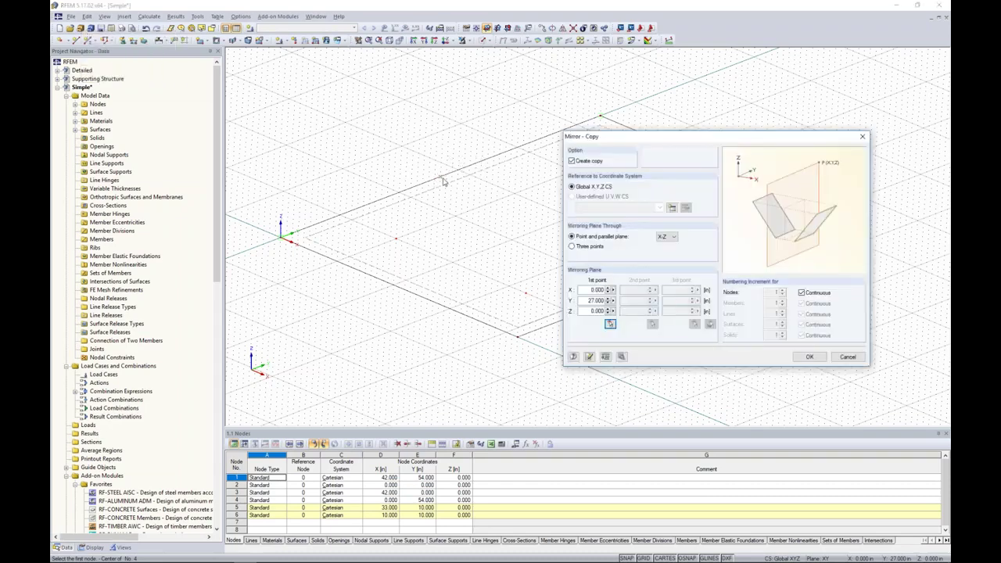
{"action": "left_click", "coordinate": [809, 357]}
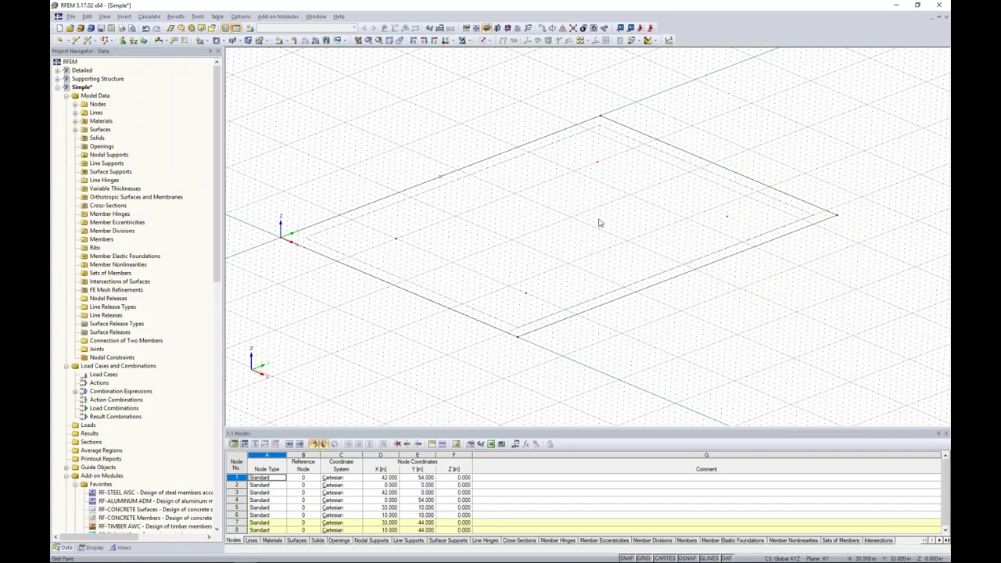
{"action": "left_click", "coordinate": [573, 225]}
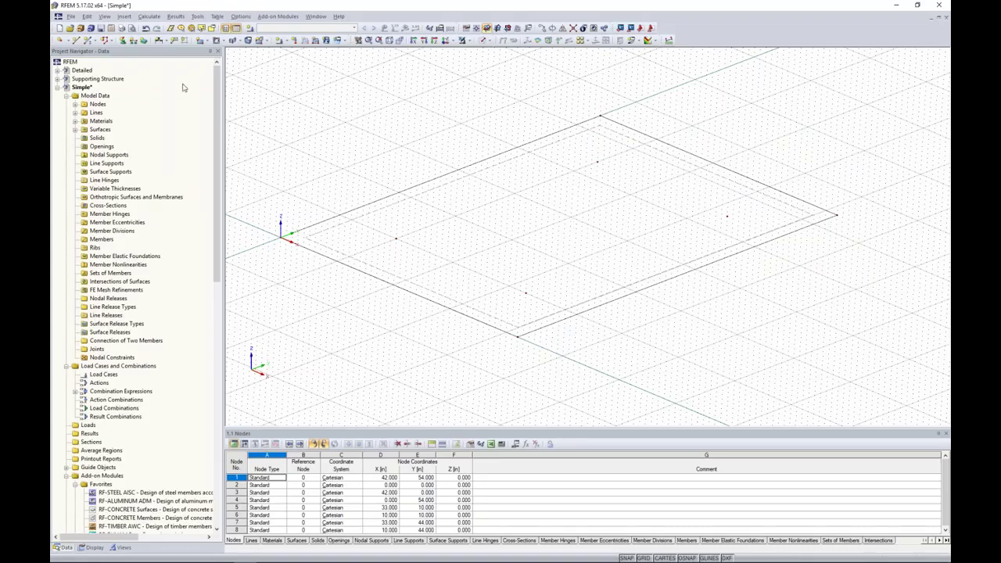
Define a new nodal support in the global axis system with all translational supports and rotational restraints released.
{"action": "left_click", "coordinate": [123, 40]}
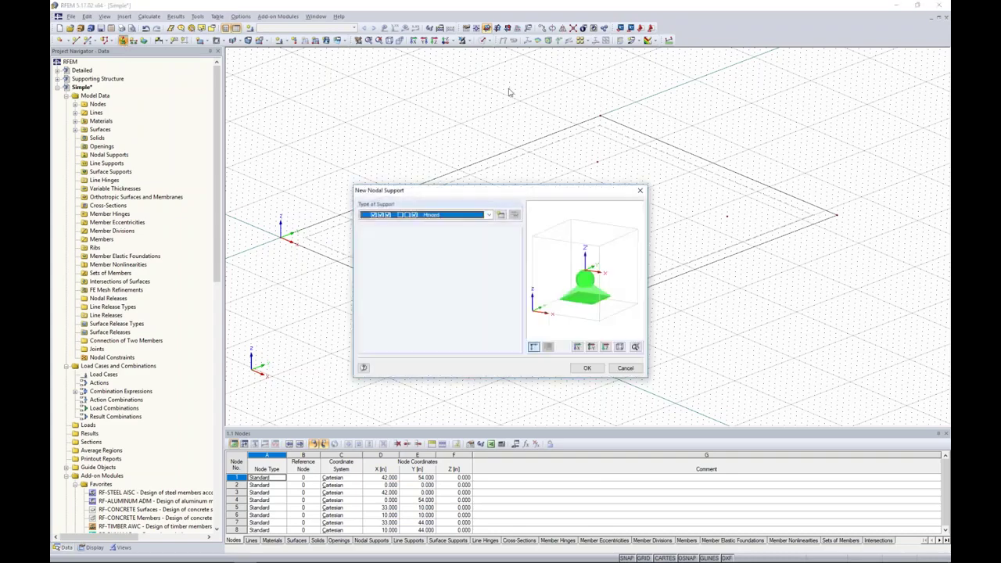
{"action": "left_click_drag", "start_coordinate": [520, 191], "coordinate": [548, 169]}
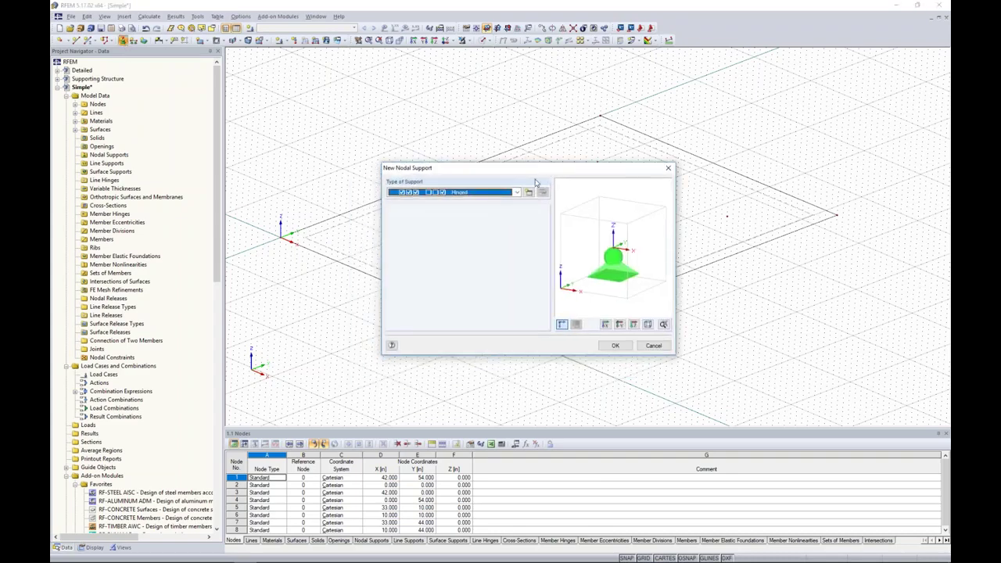
{"action": "left_click", "coordinate": [529, 192]}
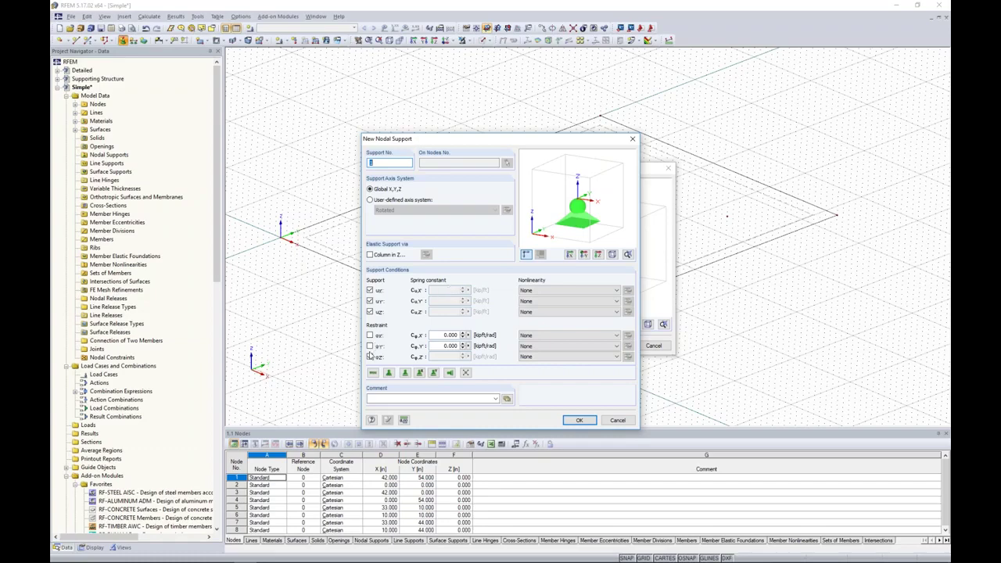
{"action": "left_click", "coordinate": [370, 357]}
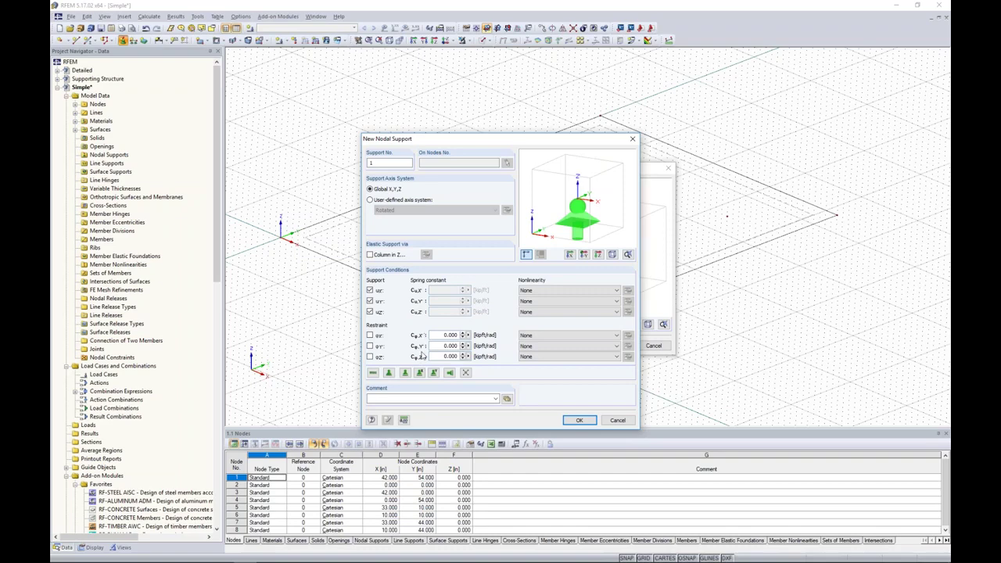
{"action": "left_click", "coordinate": [371, 291]}
{"action": "left_click", "coordinate": [371, 291]}
{"action": "left_click", "coordinate": [371, 301]}
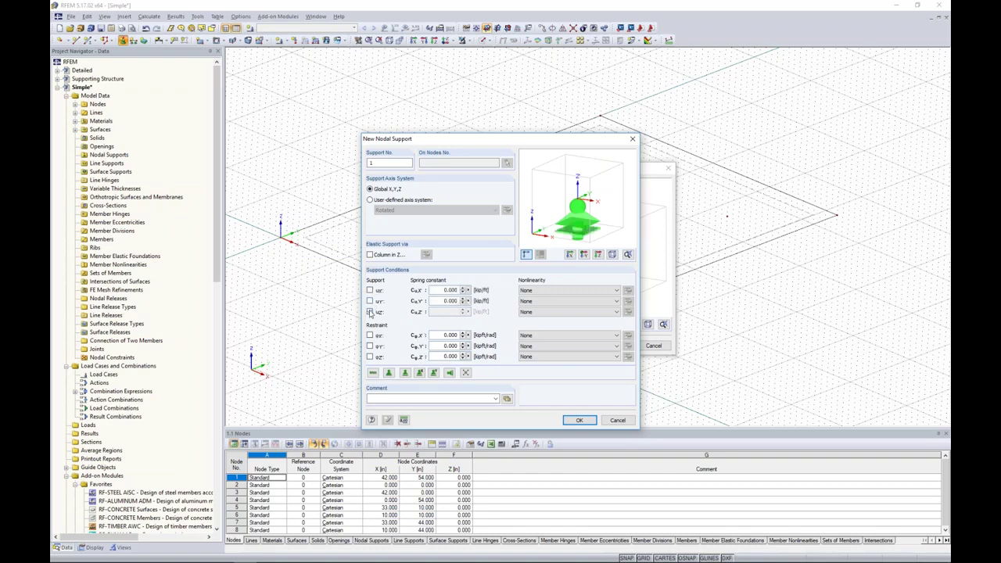
{"action": "left_click", "coordinate": [371, 312]}
Give the nodal support spring constants of 23.57 kip/ft in X and Y and 137.04 kip/ft in Z.
{"action": "double_click", "coordinate": [452, 290]}
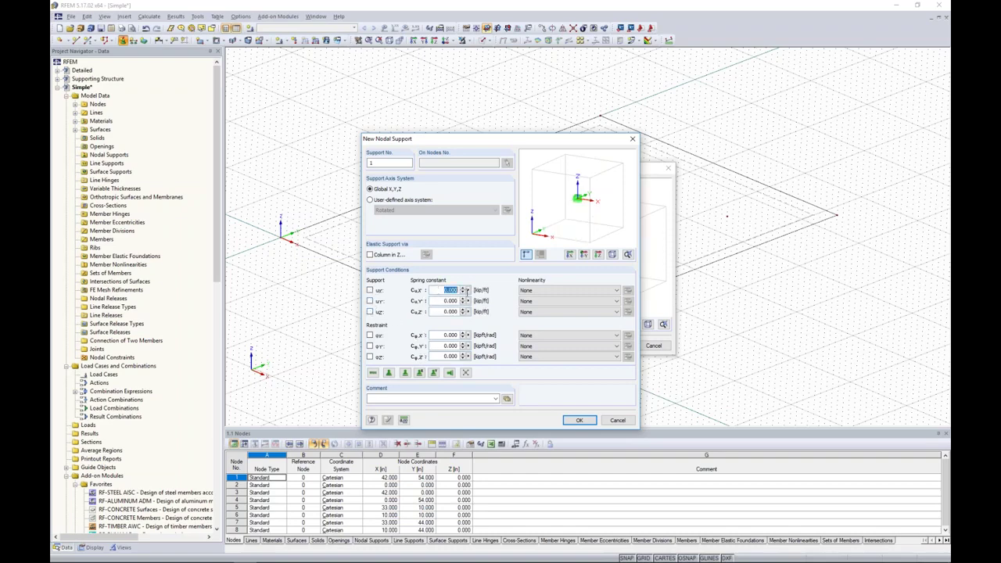
{"action": "type", "text": "23.570"}
{"action": "key", "text": "Tab"}
{"action": "type", "text": "23.57"}
{"action": "key", "text": "Tab"}
{"action": "type", "text": "137.04"}
{"action": "left_click", "coordinate": [578, 420]}
{"action": "left_click", "coordinate": [614, 346]}
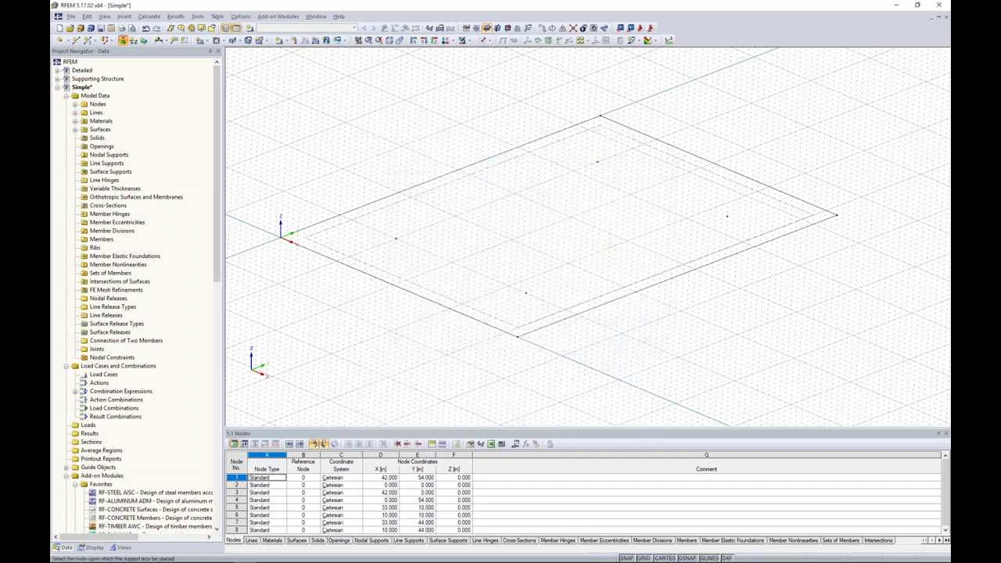
Assign the spring support to the four interior nodes of the surface.
{"action": "left_click", "coordinate": [397, 239]}
{"action": "left_click", "coordinate": [527, 296]}
{"action": "left_click", "coordinate": [598, 160]}
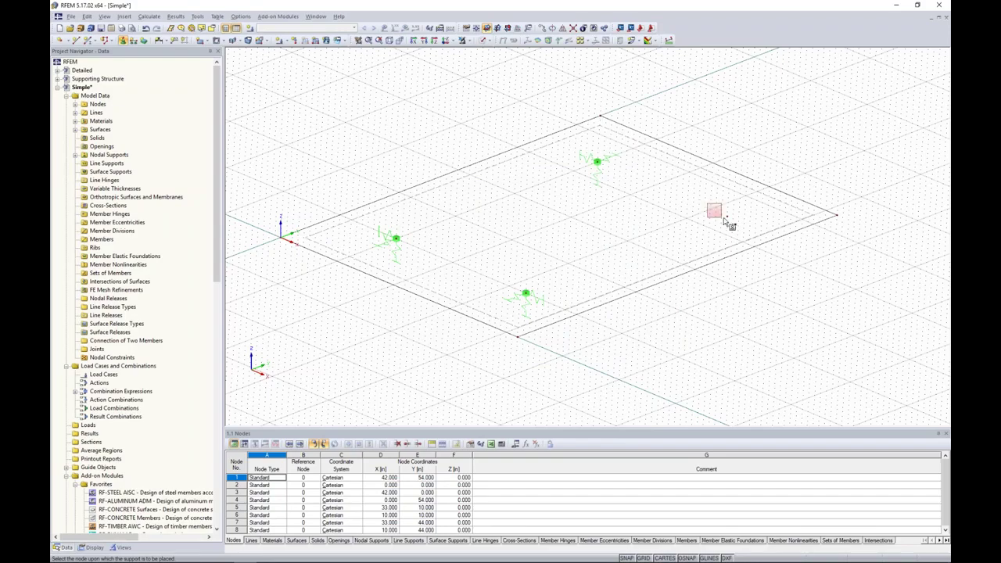
{"action": "left_click", "coordinate": [728, 216]}
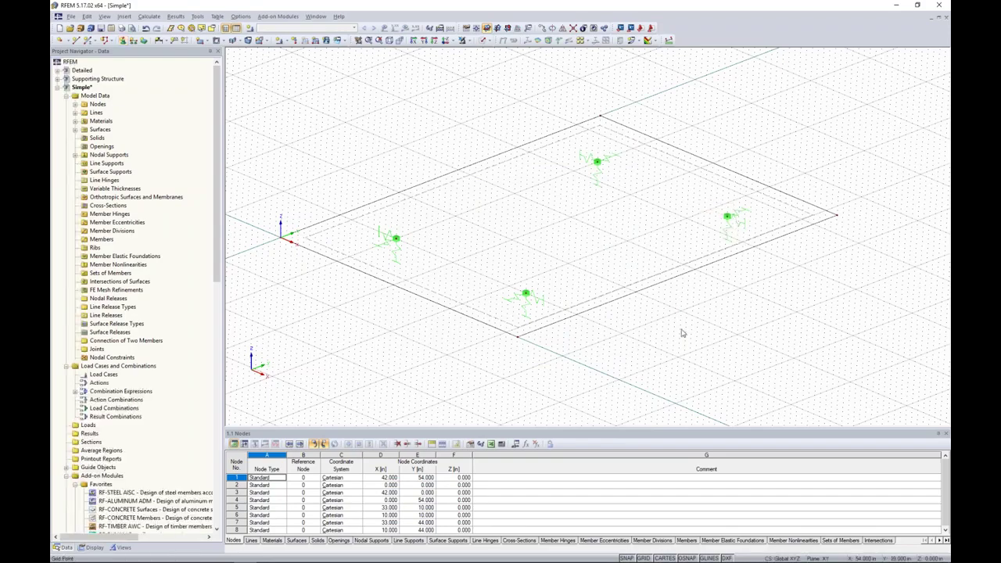
Switch the model display from wireframe to a solid rendering so the surface is drawn filled.
{"action": "middle_click_drag", "start_coordinate": [682, 330], "coordinate": [644, 338], "text": "ctrl"}
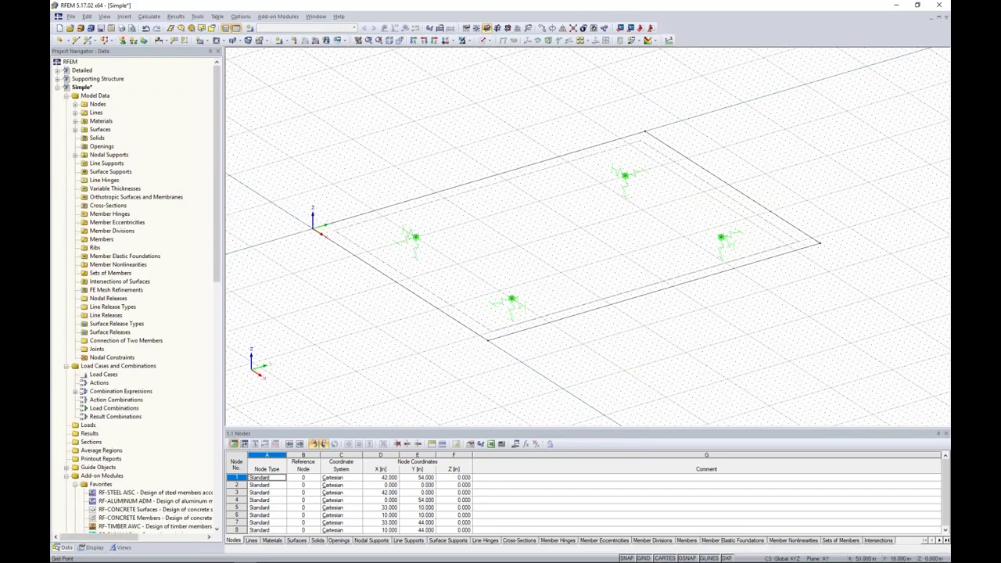
{"action": "left_click", "coordinate": [486, 40]}
{"action": "left_click", "coordinate": [516, 61]}
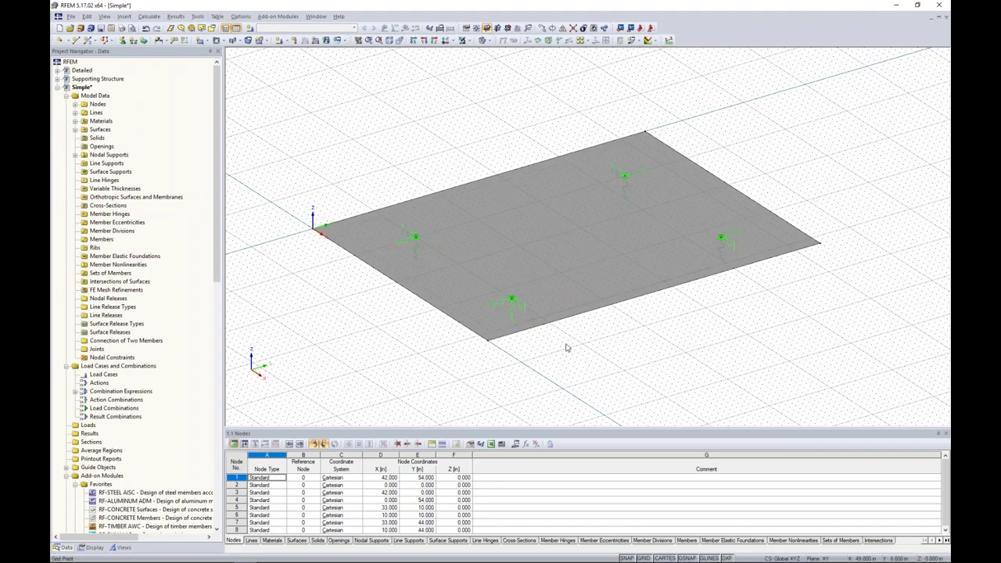
{"action": "scroll", "coordinate": [549, 342], "scroll_direction": "up", "scroll_amount": 2}
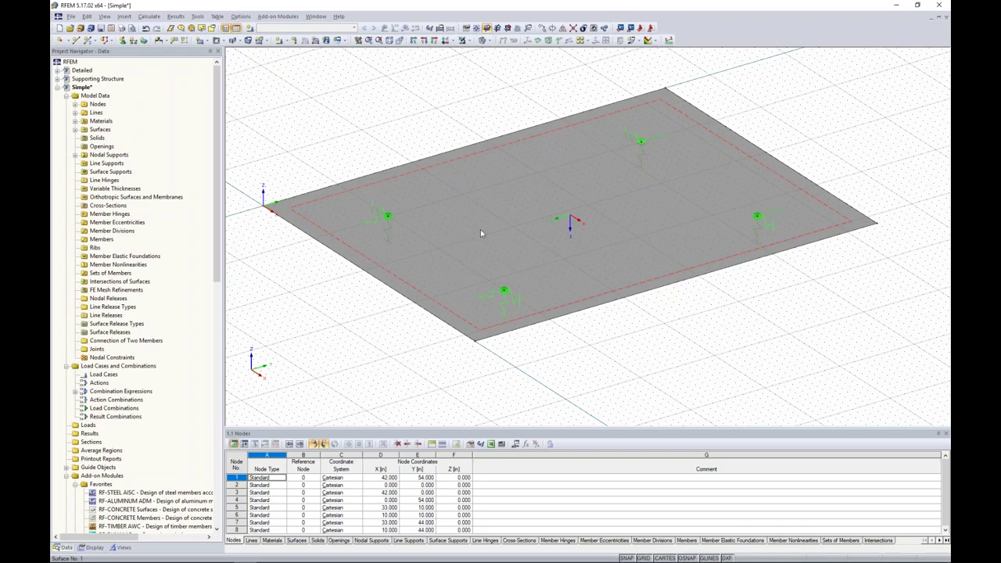
{"action": "left_click", "coordinate": [505, 218]}
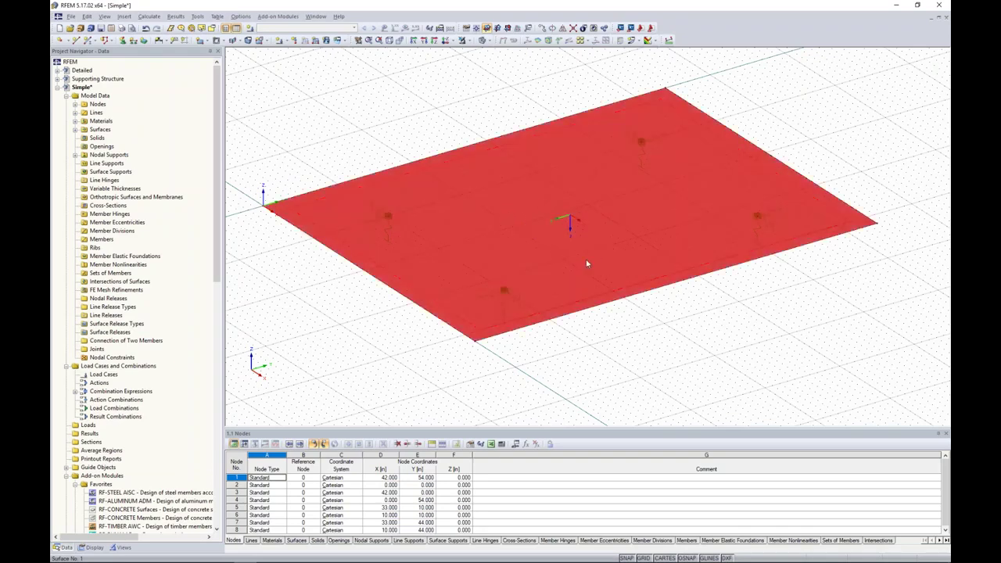
{"action": "left_click", "coordinate": [621, 349]}
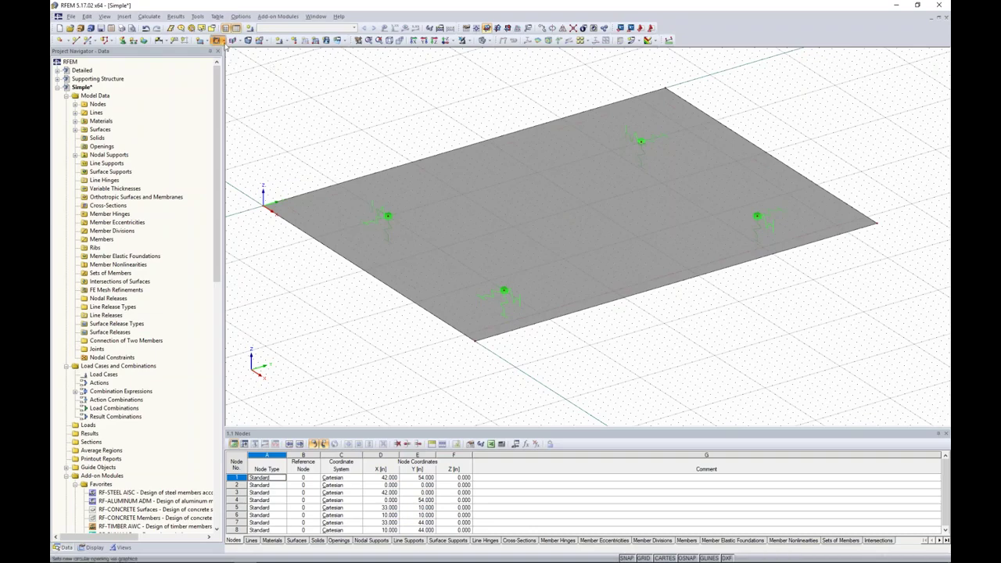
Create a circular opening in the surface centered on the supported node at X 10 in, Y 10 in.
{"action": "left_click", "coordinate": [221, 41]}
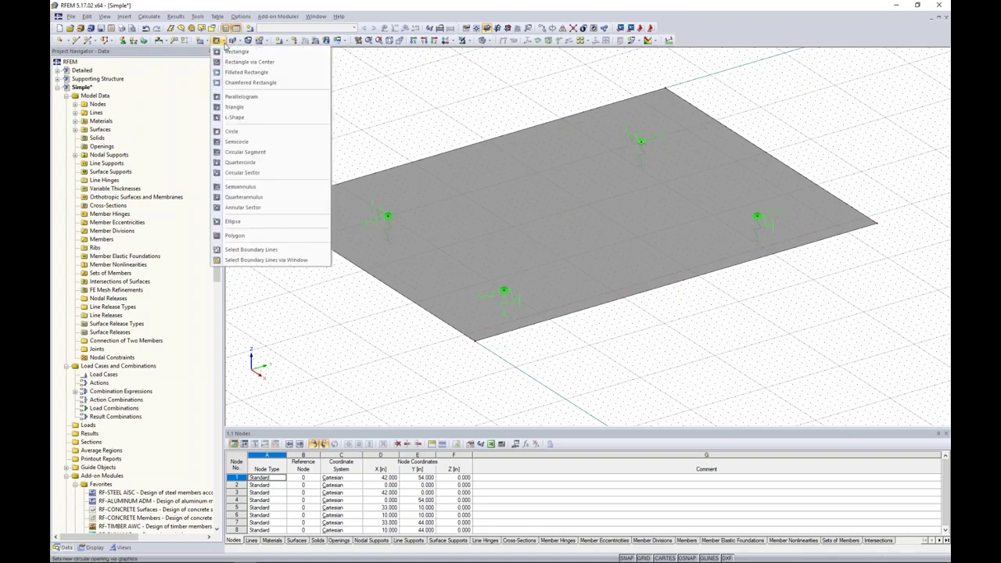
{"action": "left_click", "coordinate": [234, 131]}
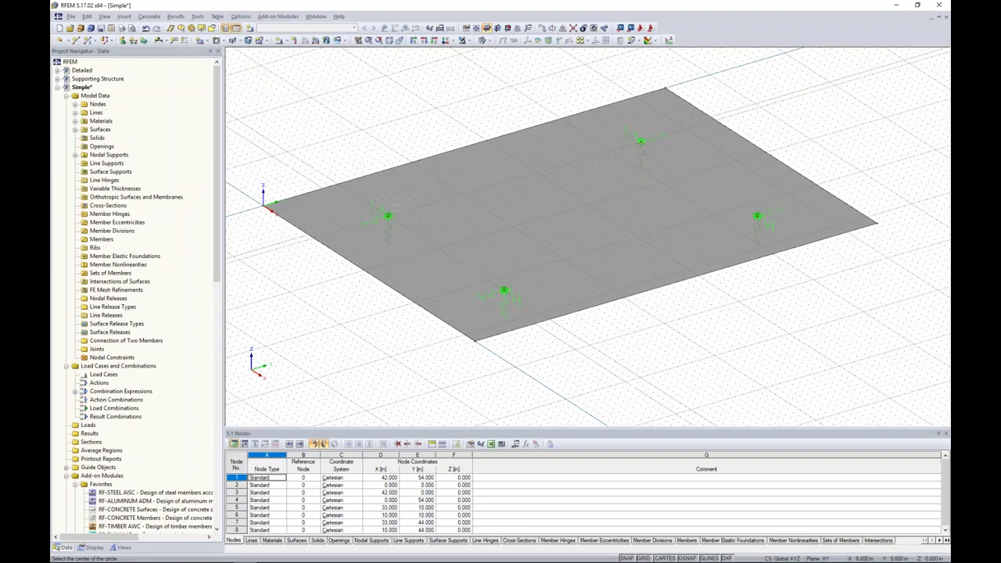
{"action": "scroll", "coordinate": [366, 219], "scroll_direction": "up", "scroll_amount": 5}
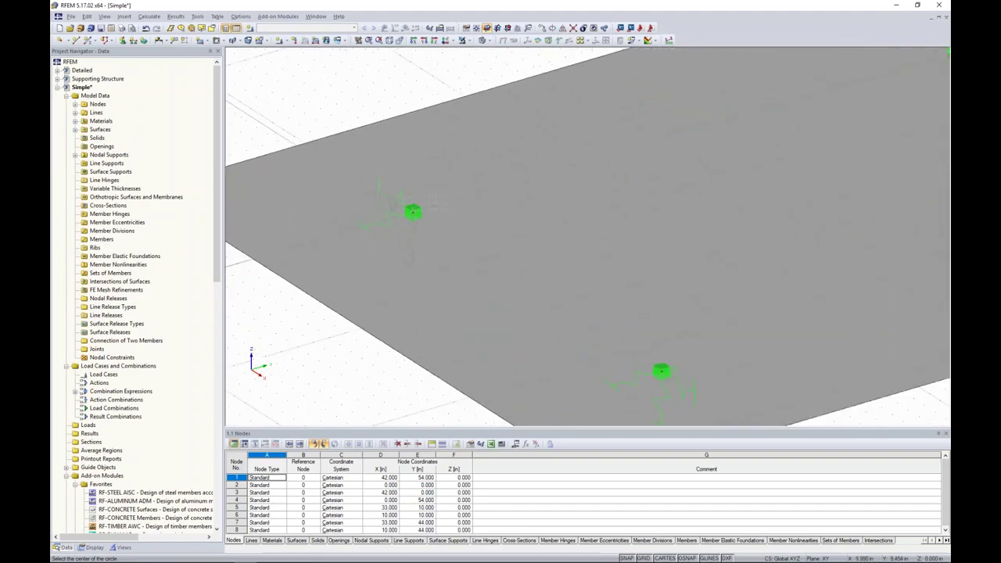
{"action": "left_click", "coordinate": [413, 212]}
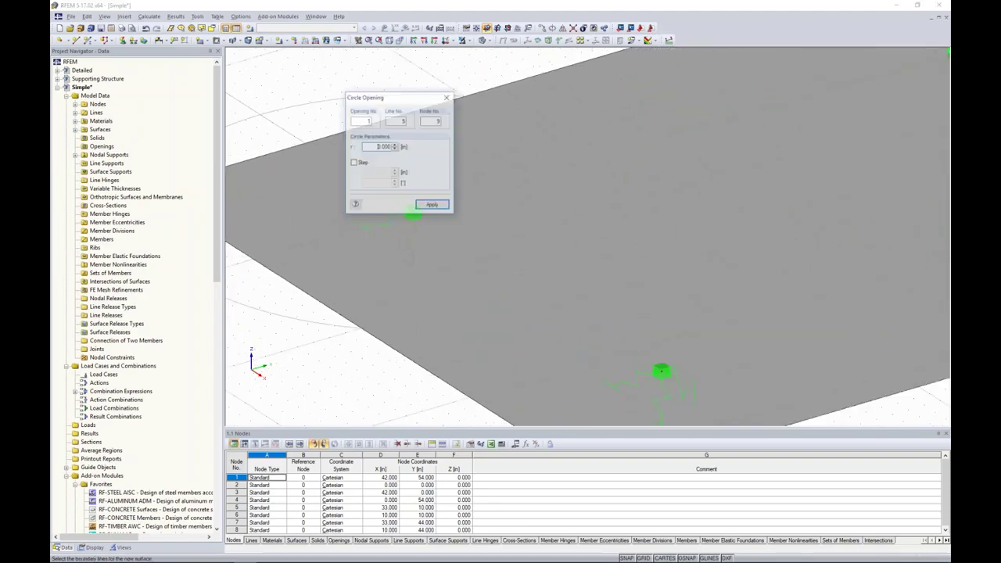
{"action": "left_click_drag", "start_coordinate": [407, 102], "coordinate": [294, 98]}
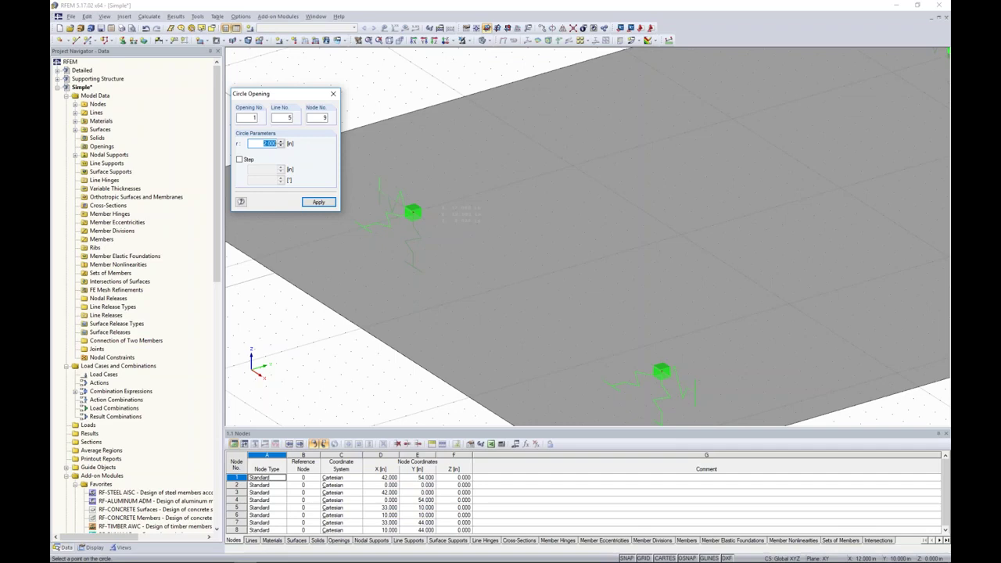
{"action": "type", "text": "1"}
{"action": "key", "text": "Return"}
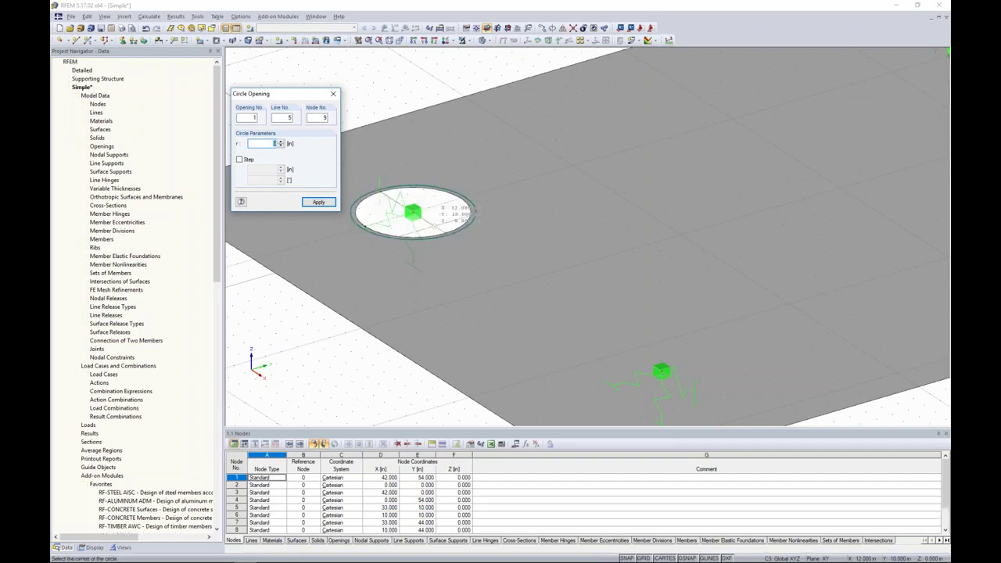
{"action": "key", "text": "Escape"}
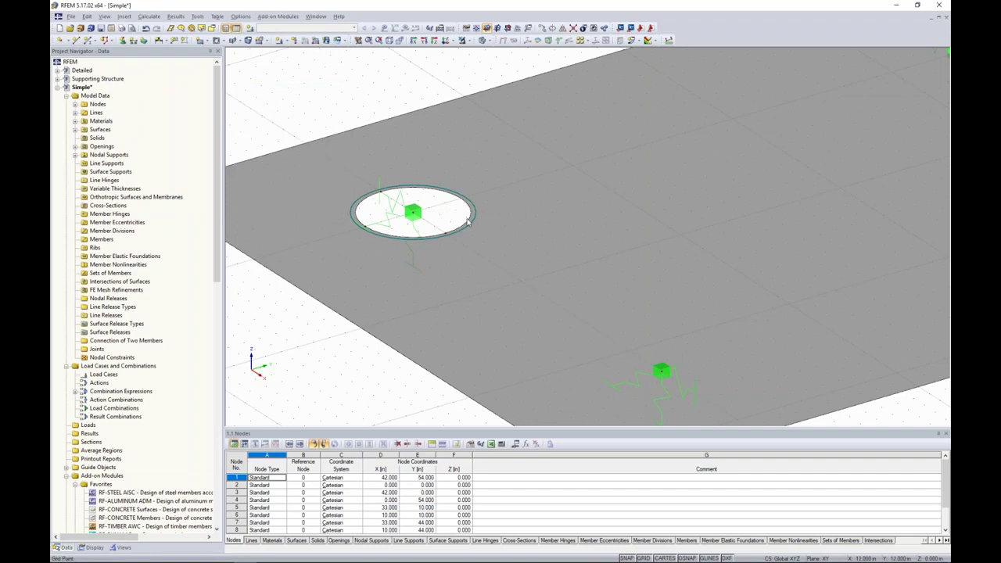
Copy the circular opening onto the other three supported nodes and check the surface by selecting it.
{"action": "scroll", "coordinate": [468, 223], "scroll_direction": "down", "scroll_amount": 1}
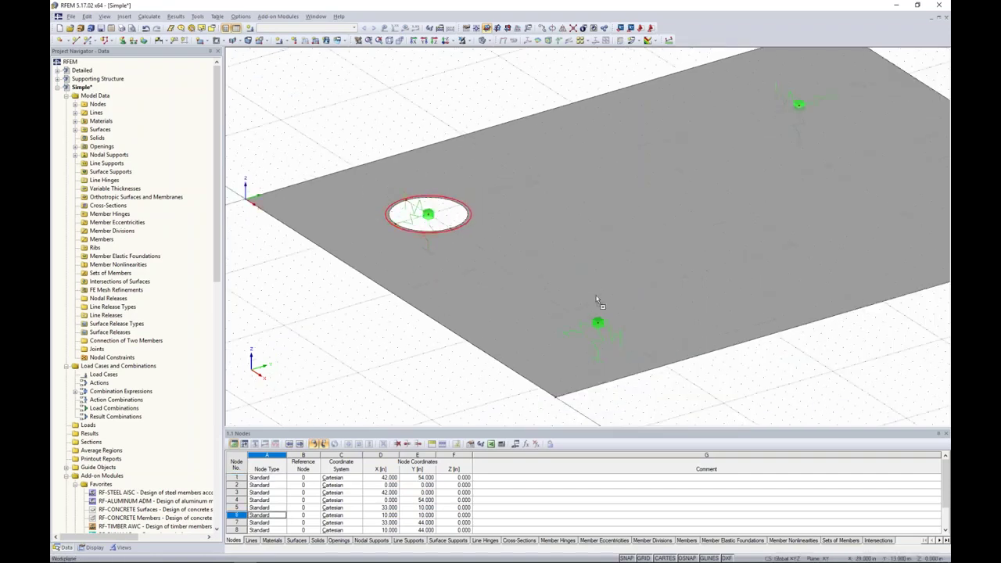
{"action": "middle_click_drag", "start_coordinate": [762, 378], "coordinate": [440, 331]}
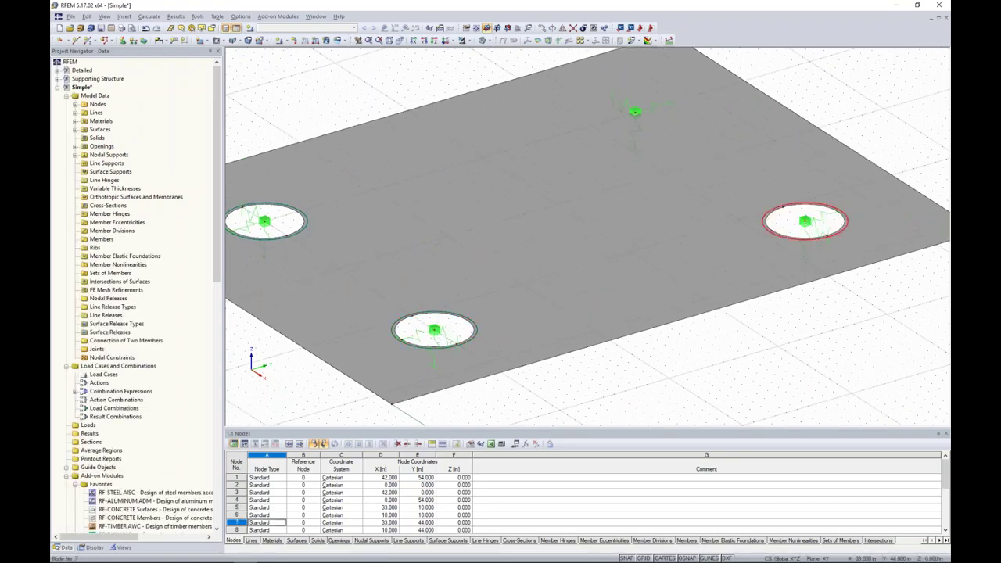
{"action": "left_click", "coordinate": [636, 113]}
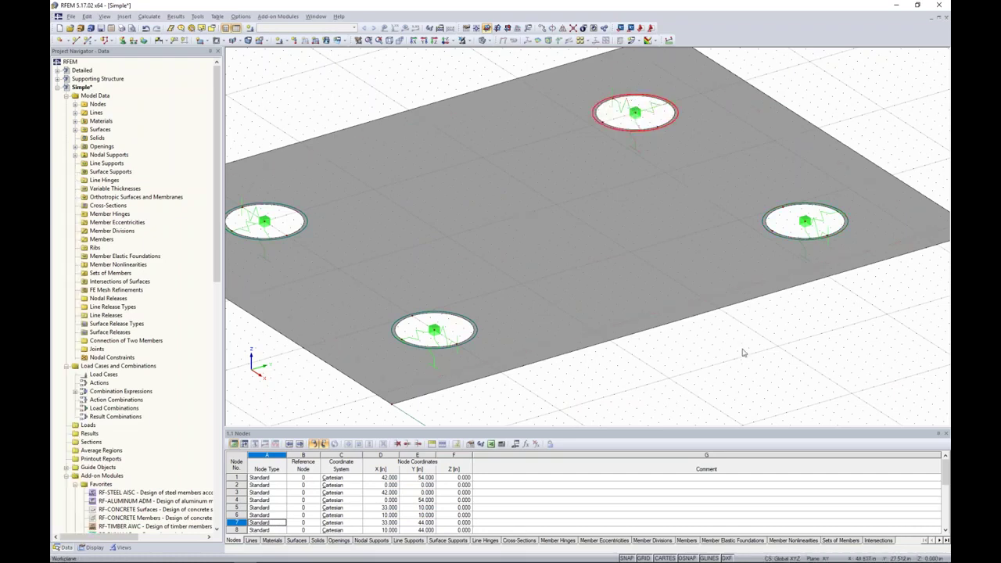
{"action": "scroll", "coordinate": [744, 353], "scroll_direction": "down", "scroll_amount": 2}
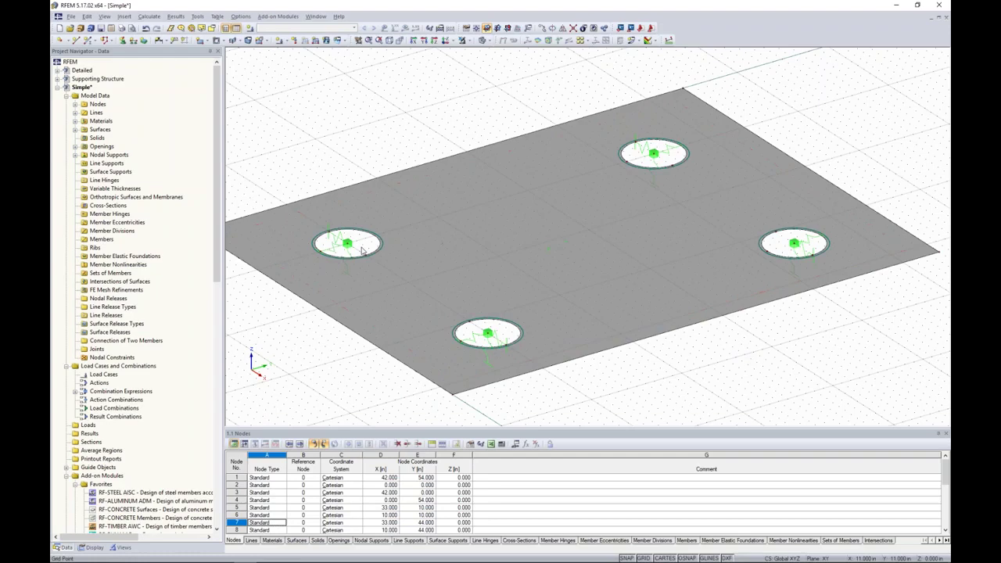
{"action": "left_click", "coordinate": [510, 246]}
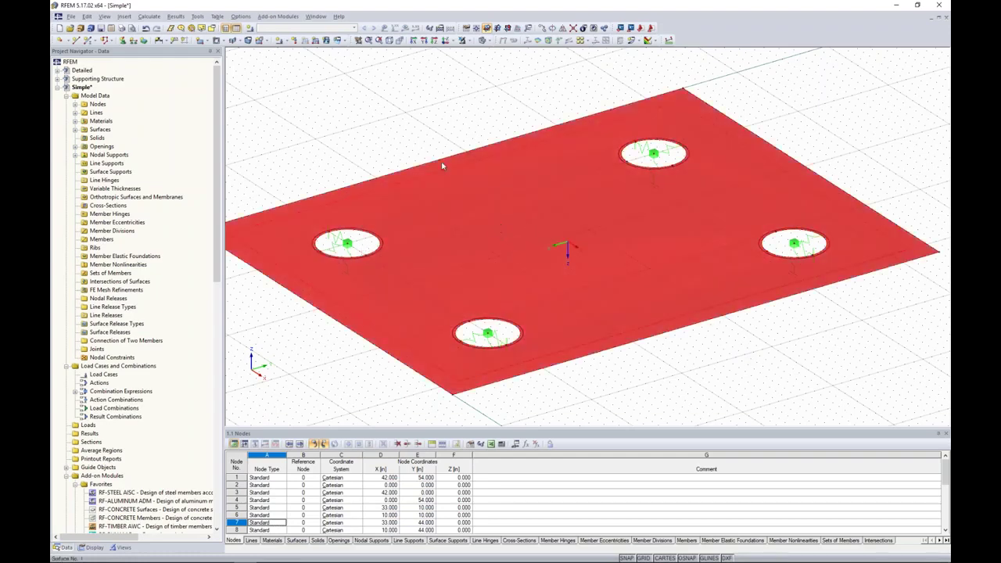
{"action": "left_click", "coordinate": [418, 137]}
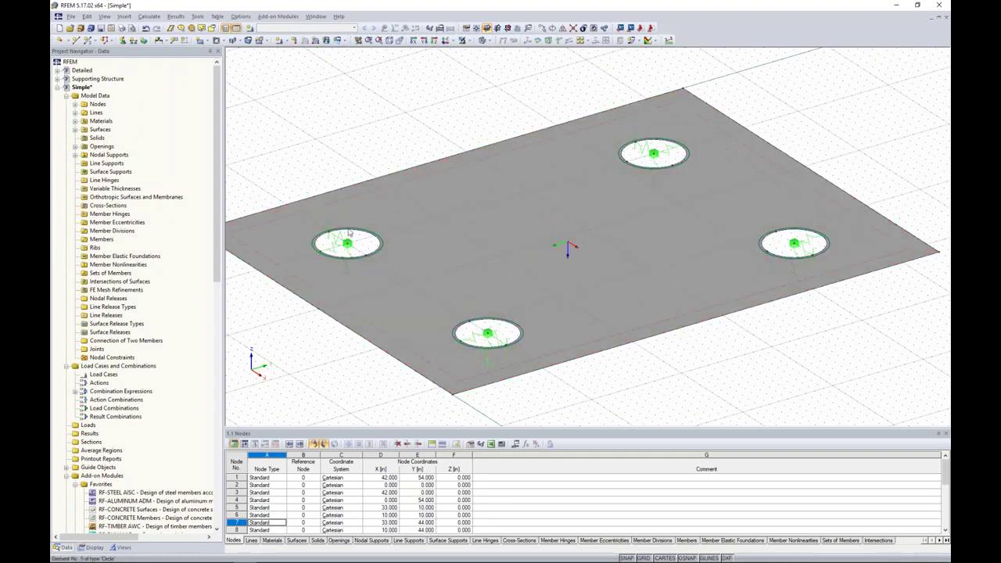
Fill the four circular openings with separate 8.00 in thick Concrete f'c = 4000 psi surfaces bounded by the circles and check them by selecting two.
{"action": "middle_click_drag", "start_coordinate": [360, 242], "coordinate": [389, 244]}
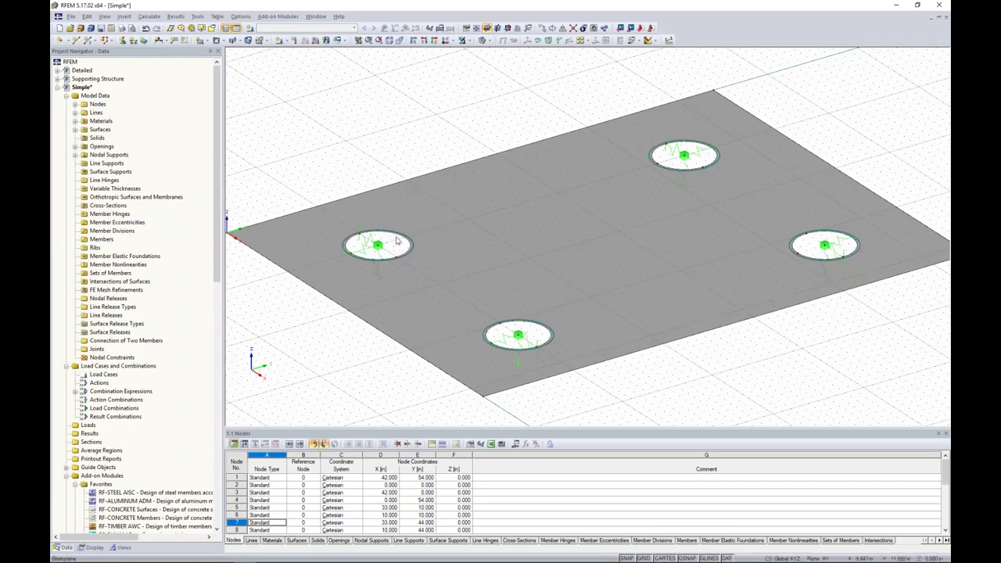
{"action": "left_click", "coordinate": [203, 40]}
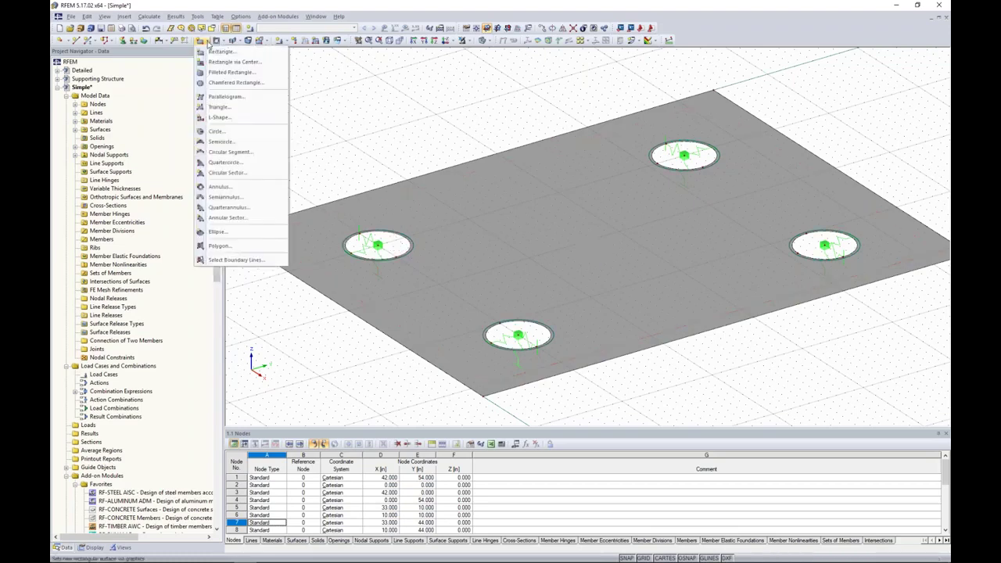
{"action": "left_click", "coordinate": [227, 261]}
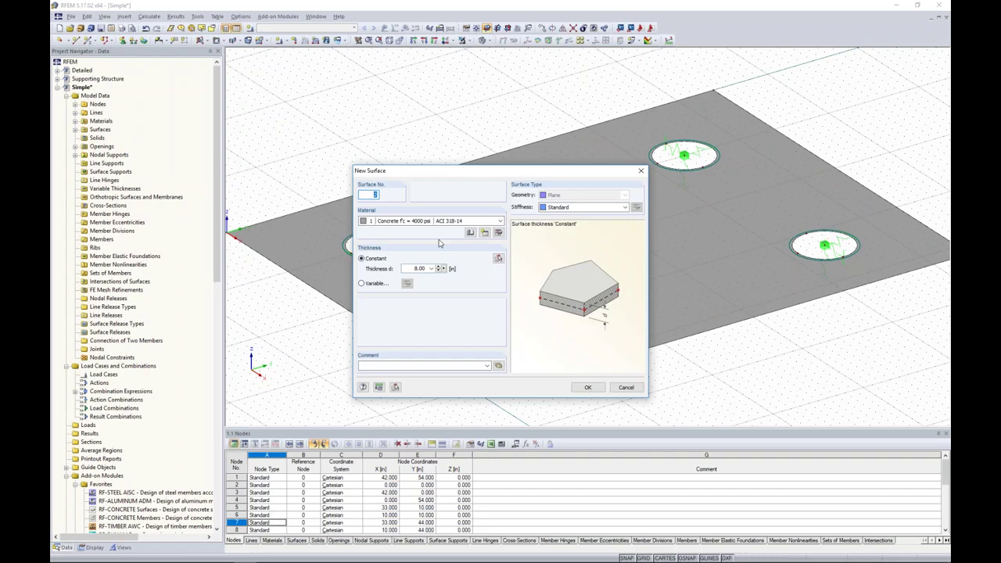
{"action": "left_click", "coordinate": [589, 388]}
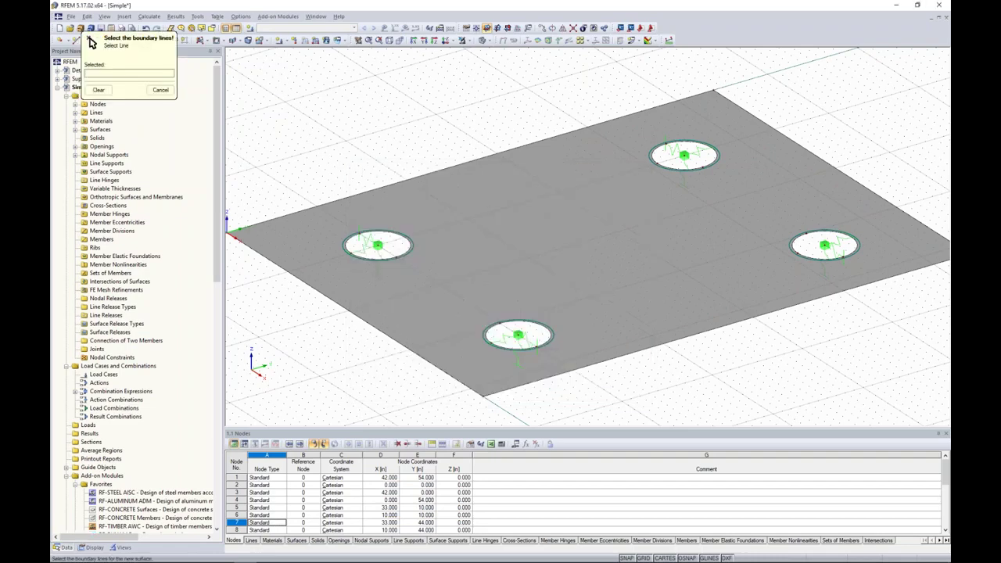
{"action": "left_click", "coordinate": [409, 248]}
{"action": "left_click", "coordinate": [529, 321]}
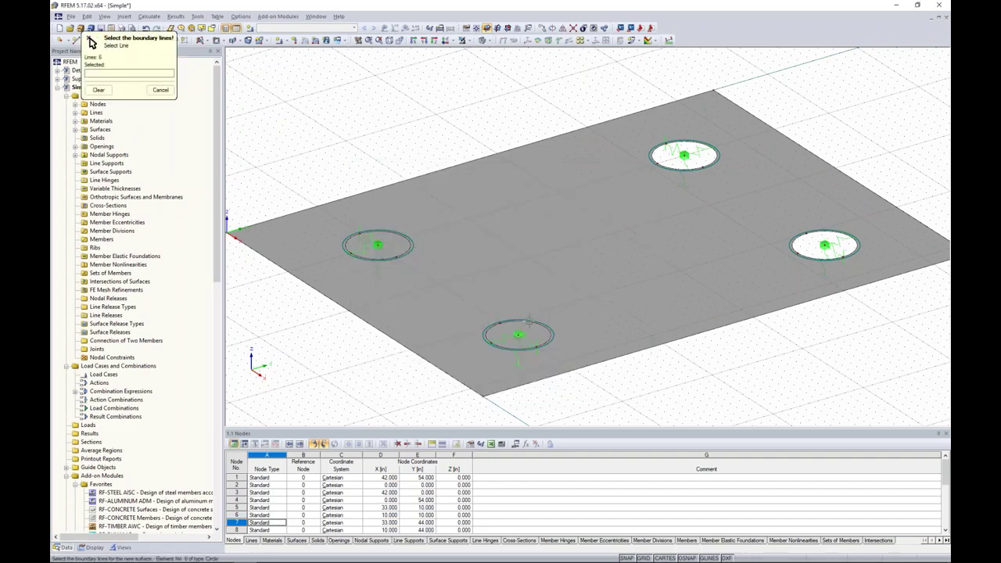
{"action": "left_click", "coordinate": [669, 165]}
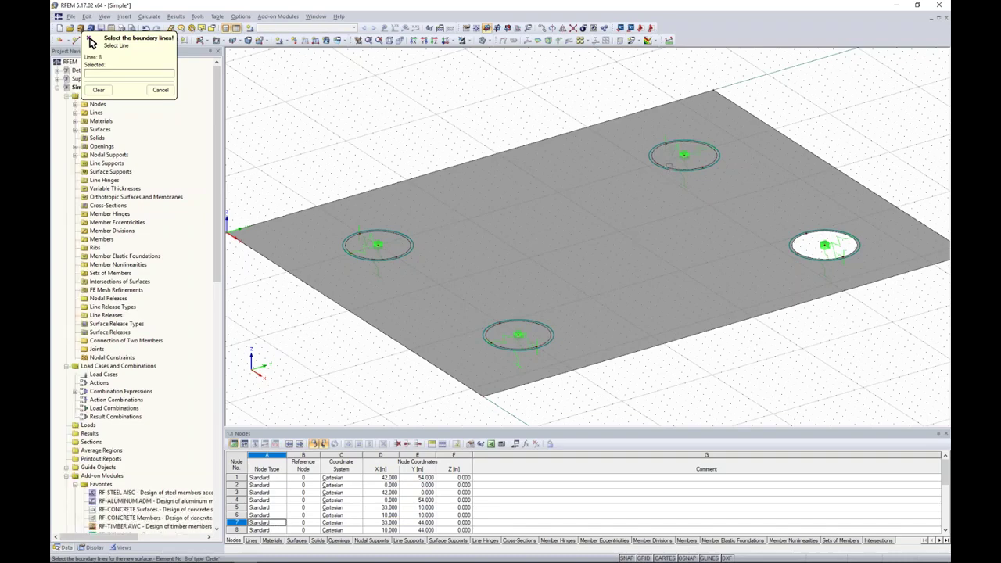
{"action": "left_click", "coordinate": [824, 232]}
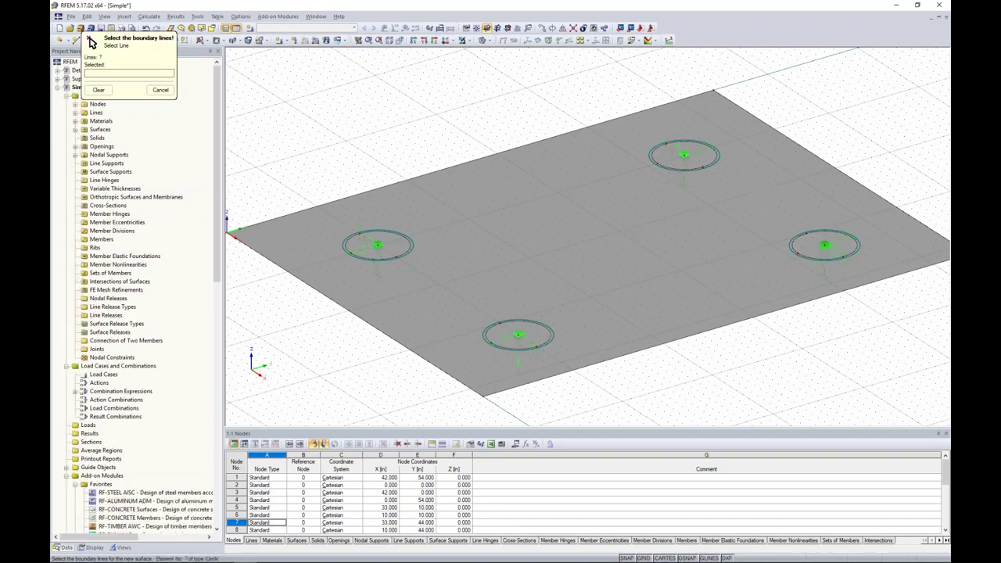
{"action": "key", "text": "Escape"}
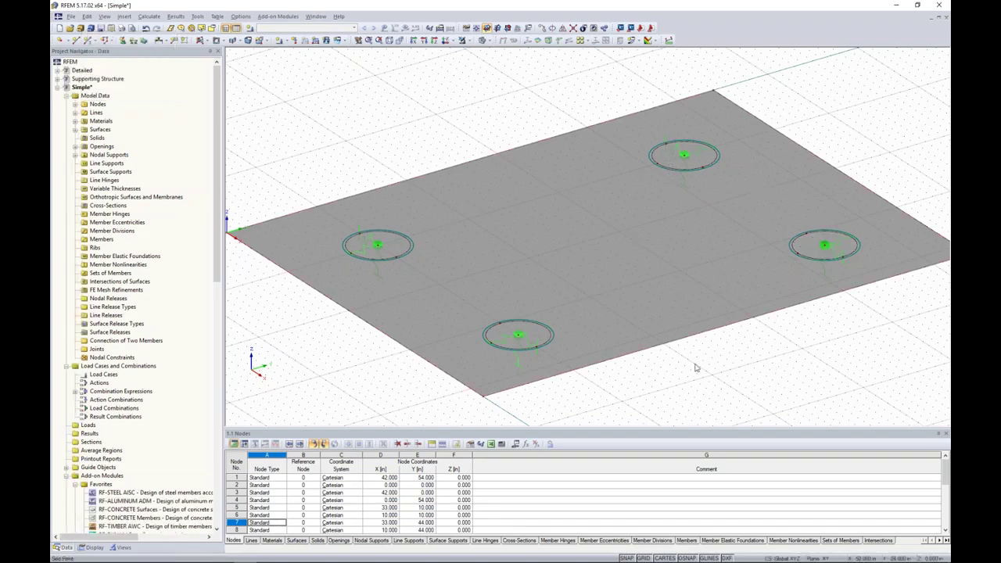
{"action": "left_click", "coordinate": [518, 335]}
{"action": "left_click", "coordinate": [391, 245], "text": "ctrl"}
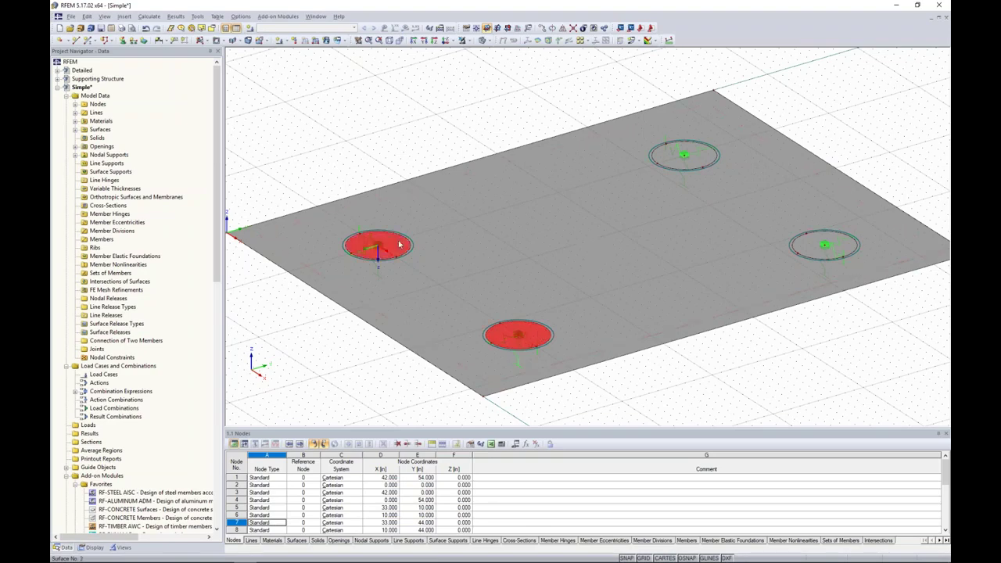
{"action": "left_click", "coordinate": [756, 374]}
Define load case LC1 with the description Dead and the Dead action category.
{"action": "scroll", "coordinate": [756, 374], "scroll_direction": "down", "scroll_amount": 1}
{"action": "middle_click_drag", "start_coordinate": [756, 374], "coordinate": [617, 336]}
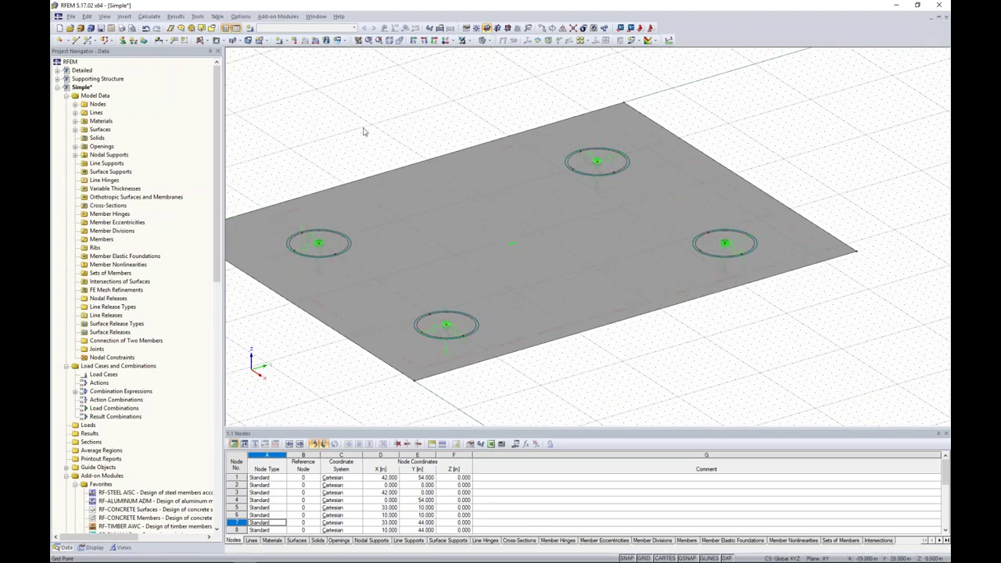
{"action": "middle_click_drag", "start_coordinate": [363, 131], "coordinate": [389, 129]}
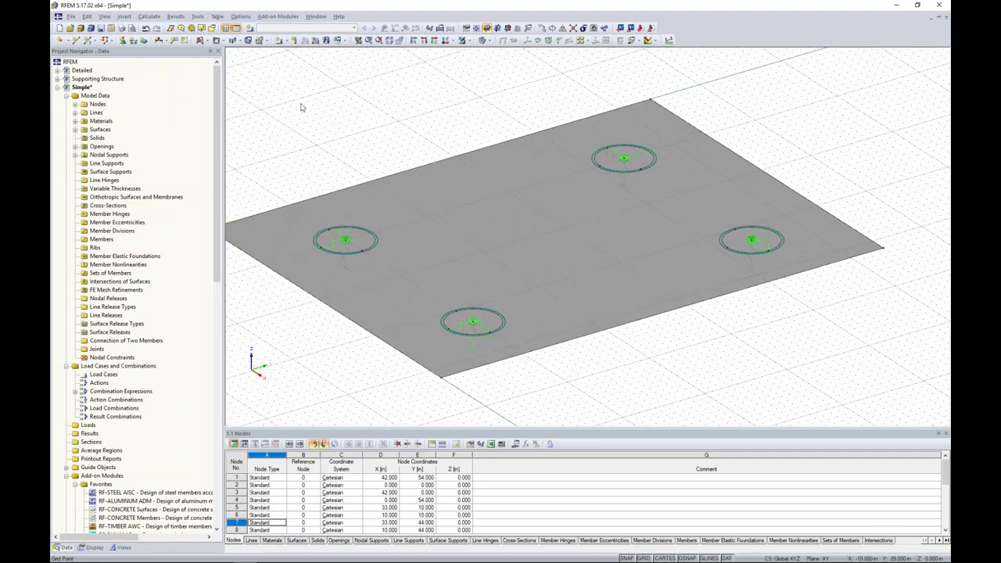
{"action": "left_click", "coordinate": [250, 29]}
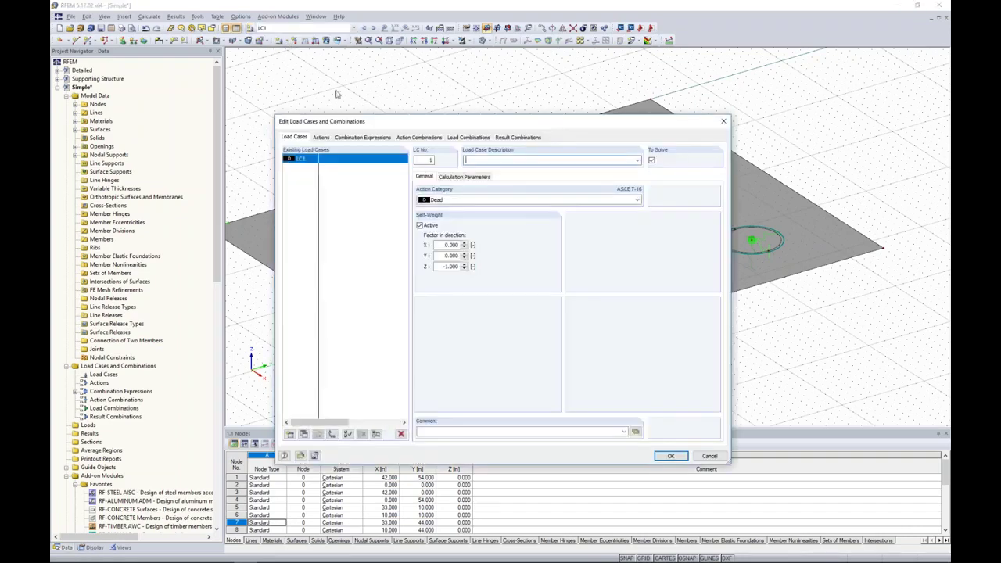
{"action": "type", "text": "Dead"}
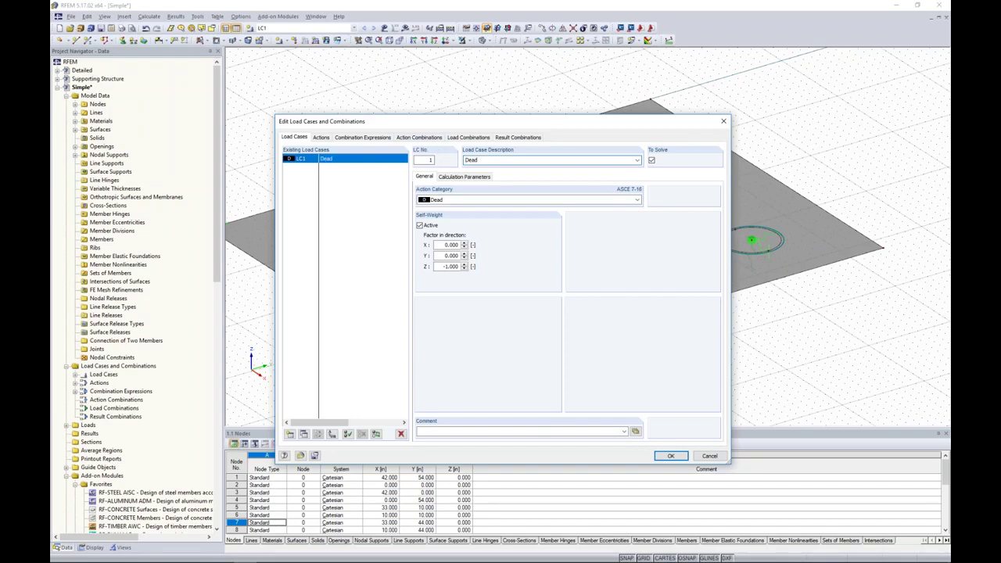
{"action": "left_click", "coordinate": [468, 201]}
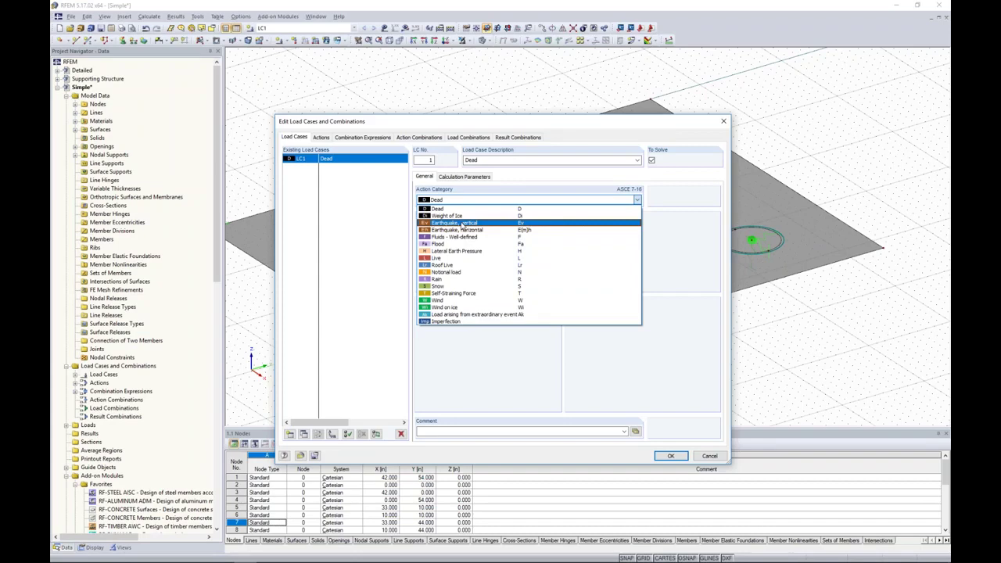
{"action": "left_click", "coordinate": [462, 209]}
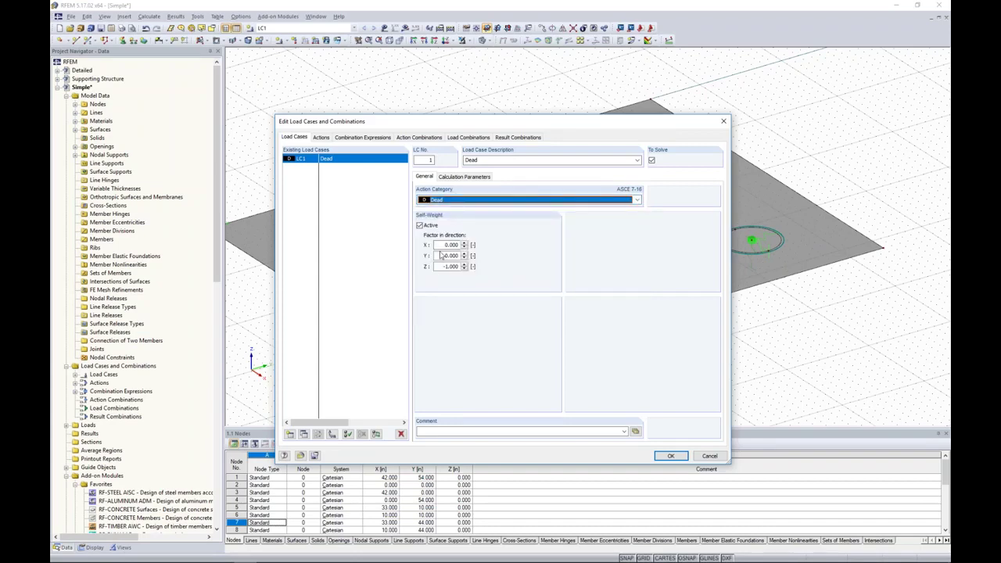
Add a second load case described as Snow with the Snow action category.
{"action": "left_click", "coordinate": [289, 434]}
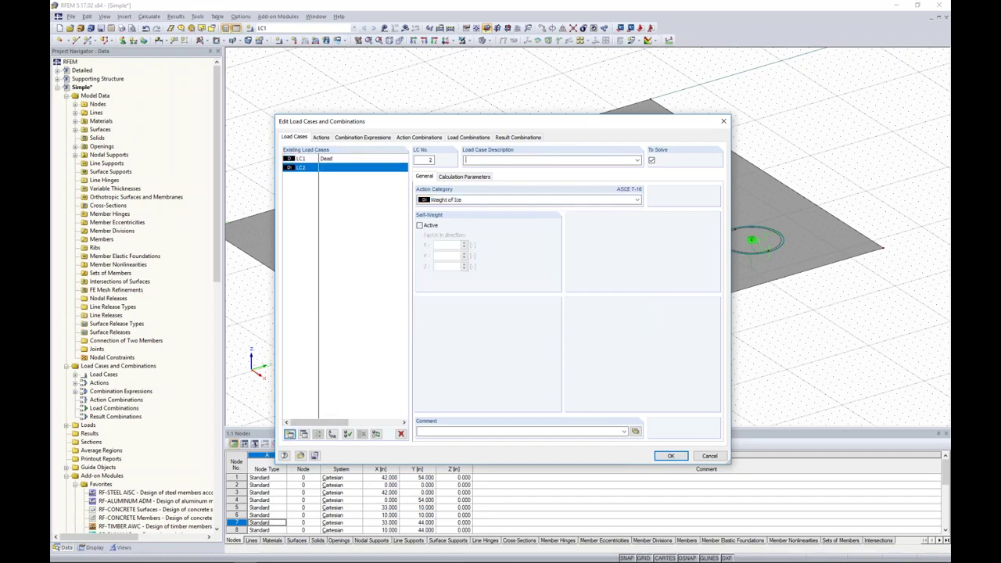
{"action": "type", "text": "Snow"}
{"action": "left_click", "coordinate": [468, 199]}
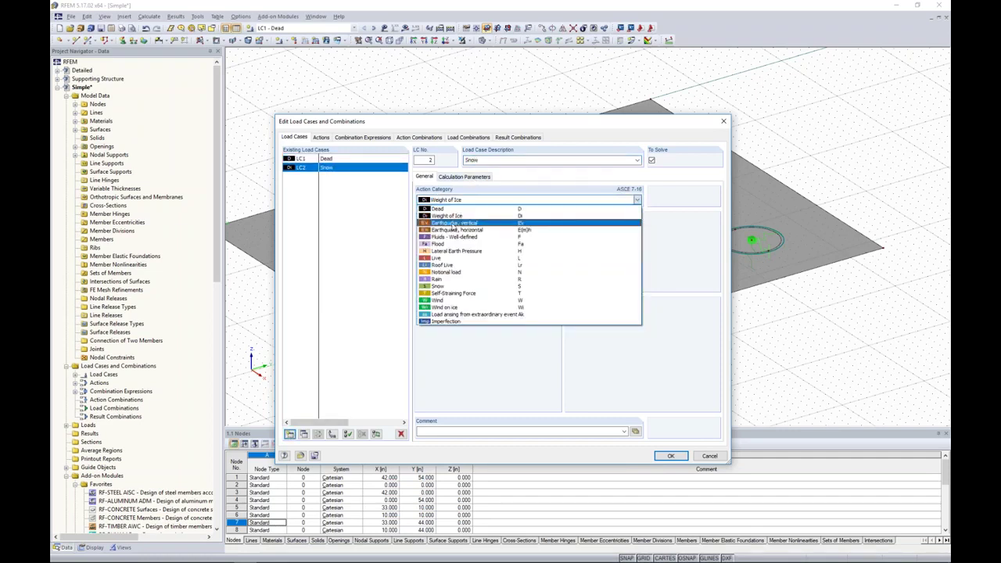
{"action": "left_click", "coordinate": [441, 286]}
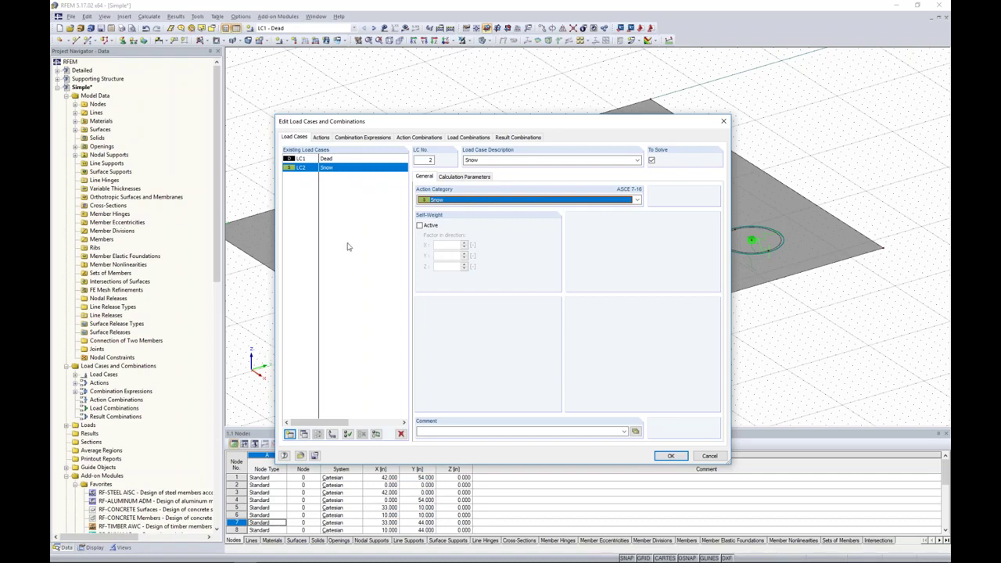
Review the LRFD and ASD combination expressions and the generated load combinations, and accept the load case definitions.
{"action": "left_click", "coordinate": [372, 138]}
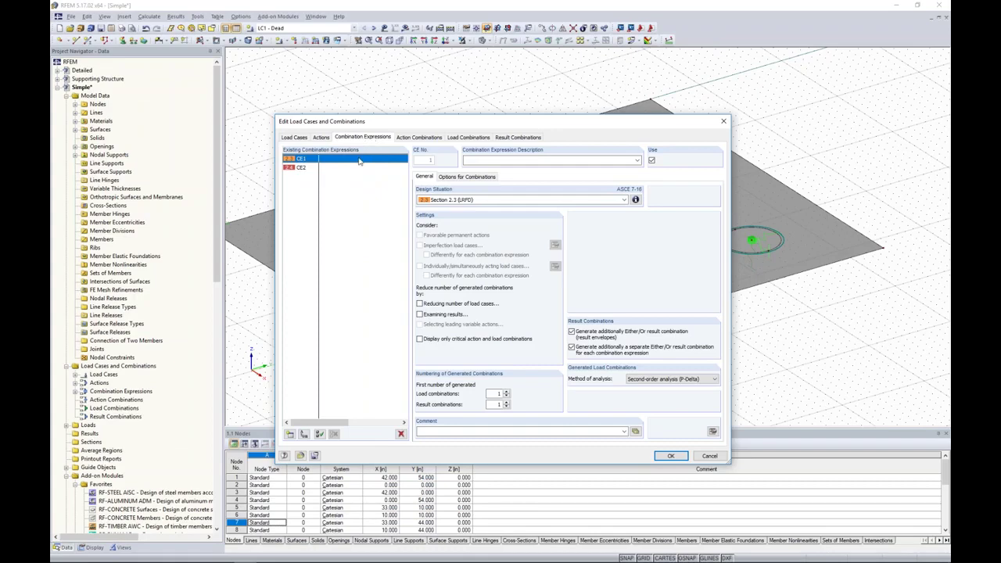
{"action": "left_click", "coordinate": [304, 169]}
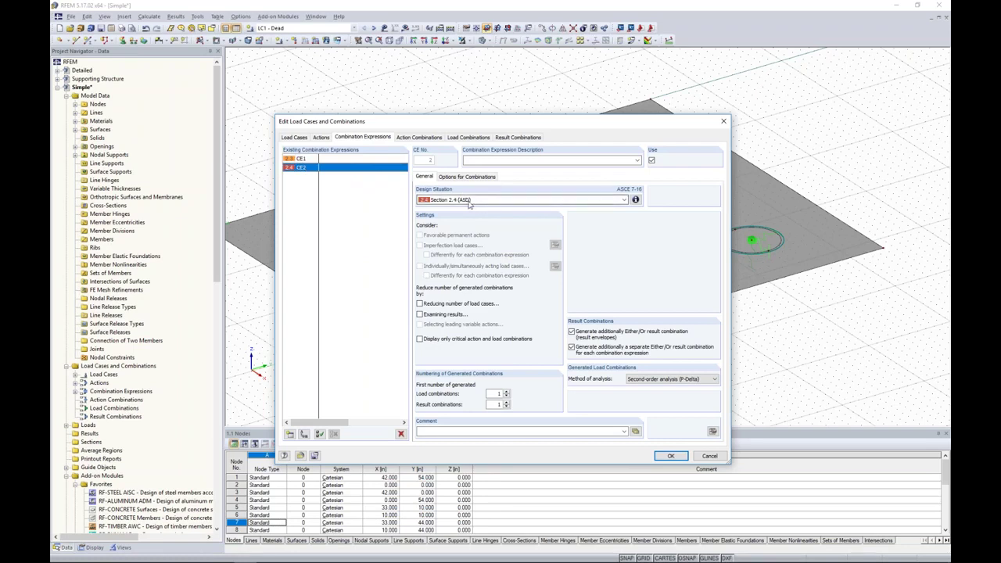
{"action": "left_click", "coordinate": [469, 138]}
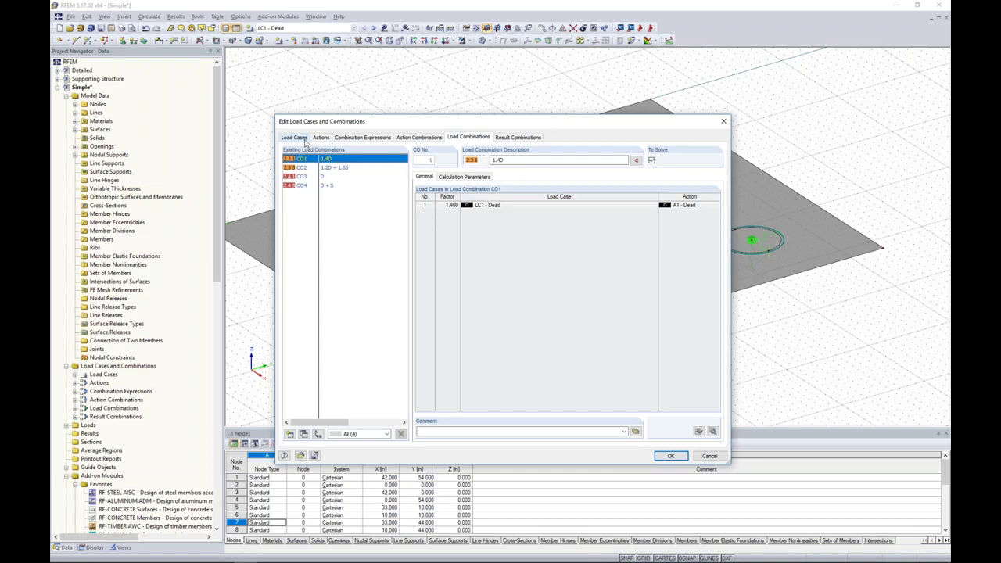
{"action": "left_click", "coordinate": [671, 457]}
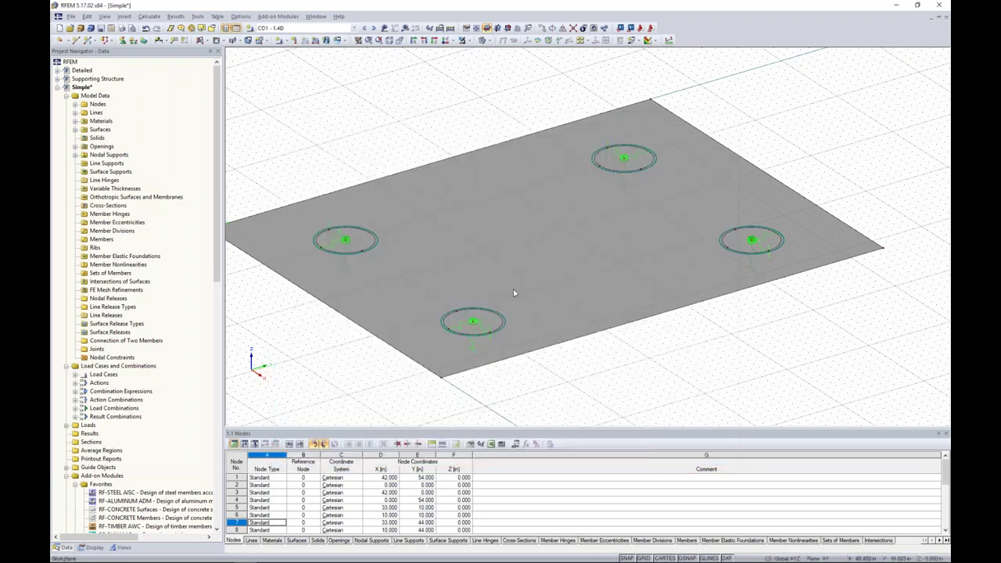
Apply a uniform surface load of -0.03 ksf in projected direction ZP to all surfaces in the Snow load case.
{"action": "left_click", "coordinate": [317, 28]}
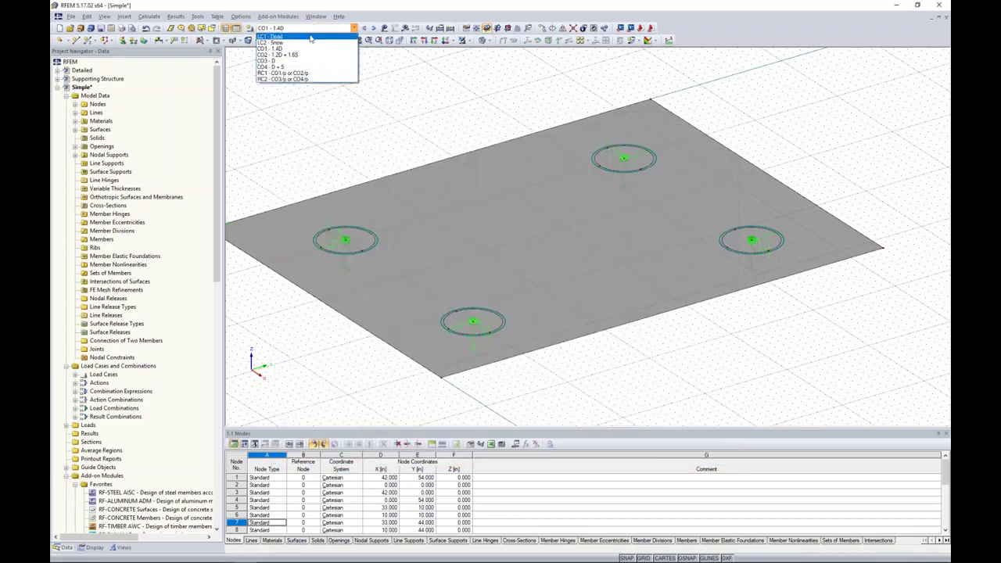
{"action": "left_click", "coordinate": [311, 37]}
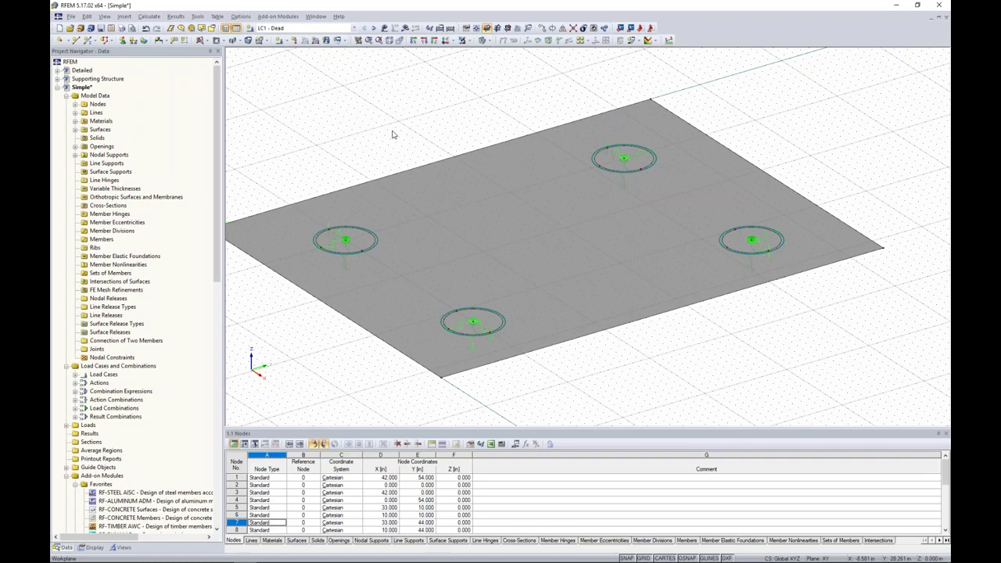
{"action": "left_click", "coordinate": [374, 27]}
{"action": "left_click", "coordinate": [327, 40]}
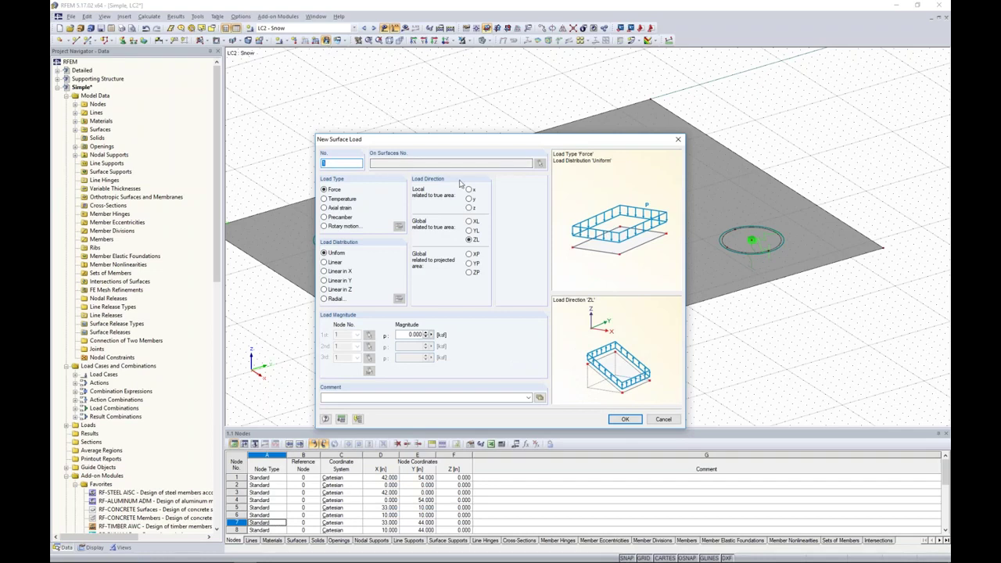
{"action": "left_click", "coordinate": [469, 275]}
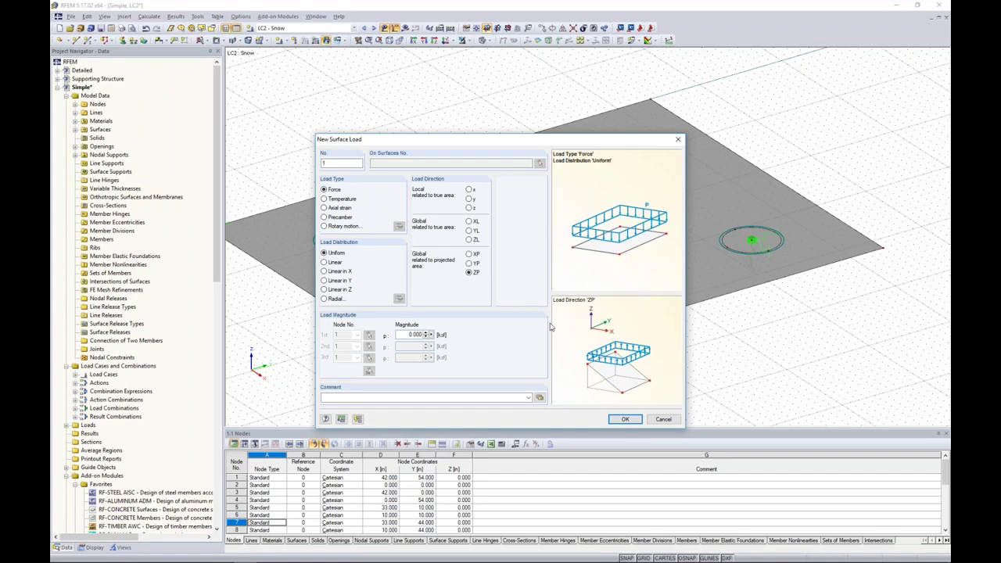
{"action": "double_click", "coordinate": [414, 335]}
{"action": "type", "text": "-0.03"}
{"action": "left_click", "coordinate": [623, 420]}
{"action": "scroll", "coordinate": [704, 316], "scroll_direction": "down", "scroll_amount": 5}
{"action": "left_click_drag", "start_coordinate": [819, 384], "coordinate": [439, 159]}
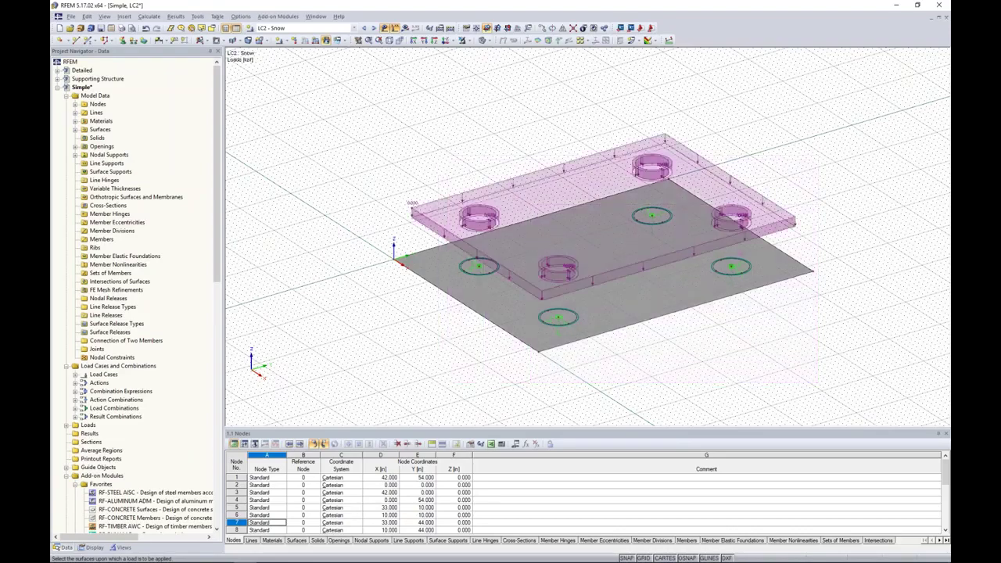
{"action": "key", "text": "Escape"}
{"action": "middle_click_drag", "start_coordinate": [693, 345], "coordinate": [660, 355]}
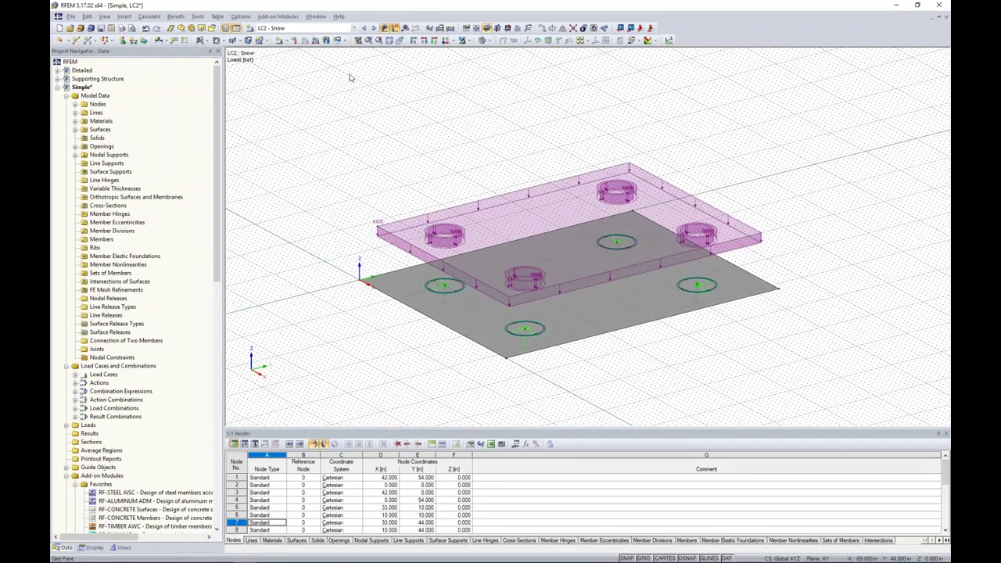
Display load combination CO2 (1.2D + 1.6S) with the loads hidden and turn off the work plane grid.
{"action": "left_click", "coordinate": [374, 27]}
{"action": "left_click", "coordinate": [373, 27]}
{"action": "left_click", "coordinate": [384, 28]}
{"action": "mouse_move", "coordinate": [434, 157]}
{"action": "middle_mouse_down", "text": "ctrl"}
{"action": "mouse_move", "coordinate": [449, 179]}
{"action": "mouse_move", "coordinate": [451, 152]}
{"action": "middle_mouse_up", "text": "ctrl"}
{"action": "scroll", "coordinate": [487, 185], "scroll_direction": "up", "scroll_amount": 2}
{"action": "scroll", "coordinate": [485, 190], "scroll_direction": "up", "scroll_amount": 1}
{"action": "middle_click_drag", "start_coordinate": [485, 190], "coordinate": [449, 152]}
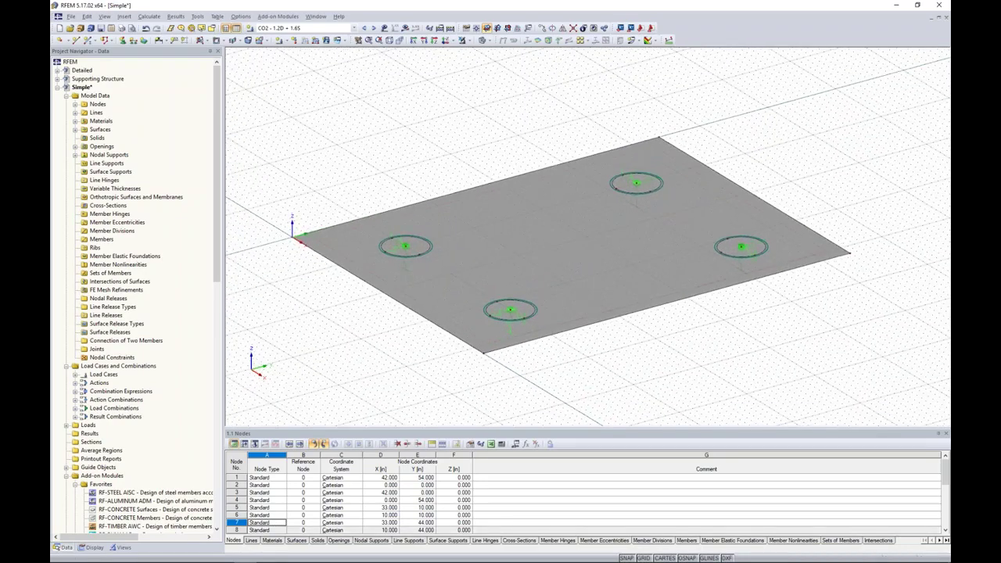
{"action": "left_click", "coordinate": [643, 558]}
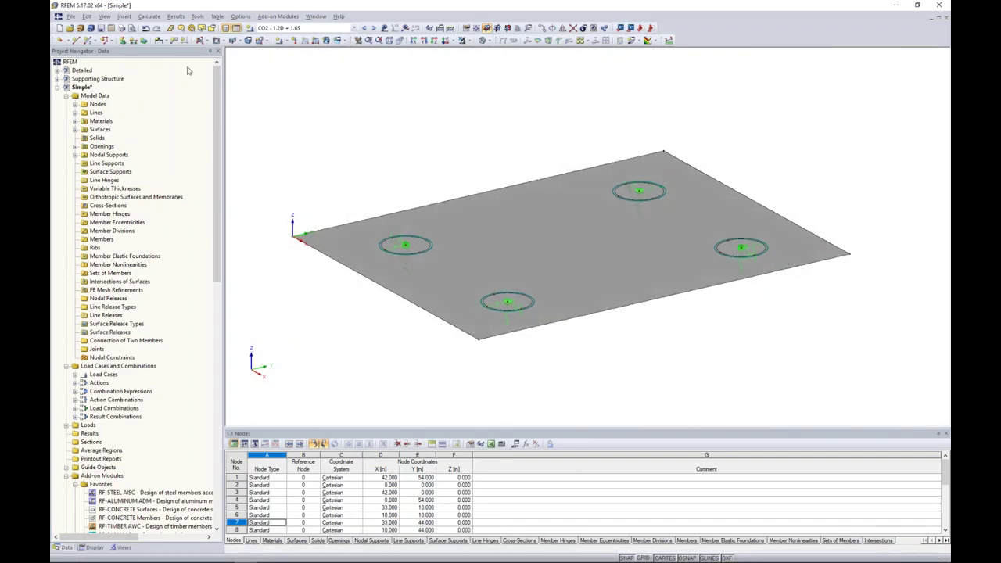
Regenerate the FE mesh with a target element length of 1.0 in and show the model in wireframe display.
{"action": "left_click", "coordinate": [149, 16]}
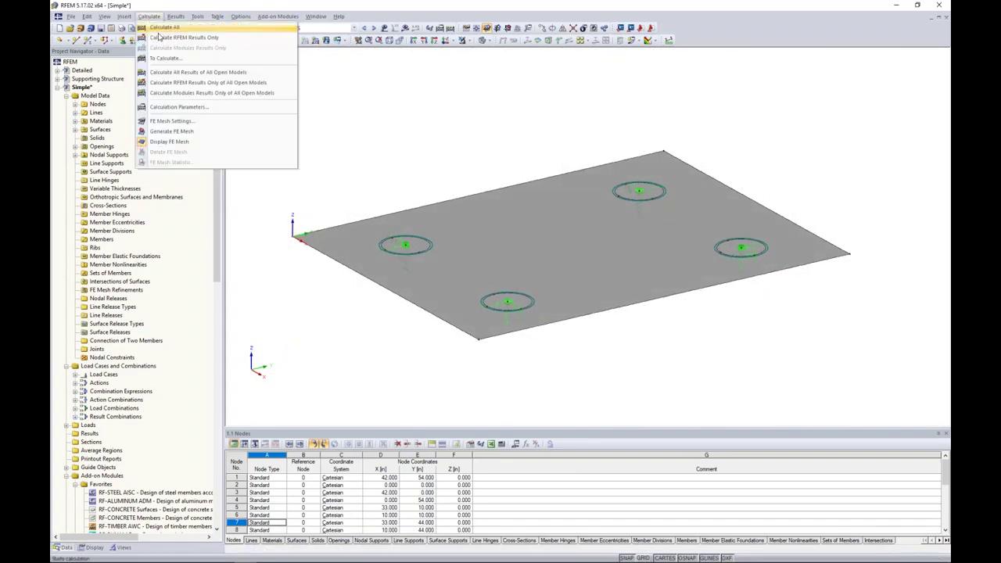
{"action": "left_click", "coordinate": [169, 122]}
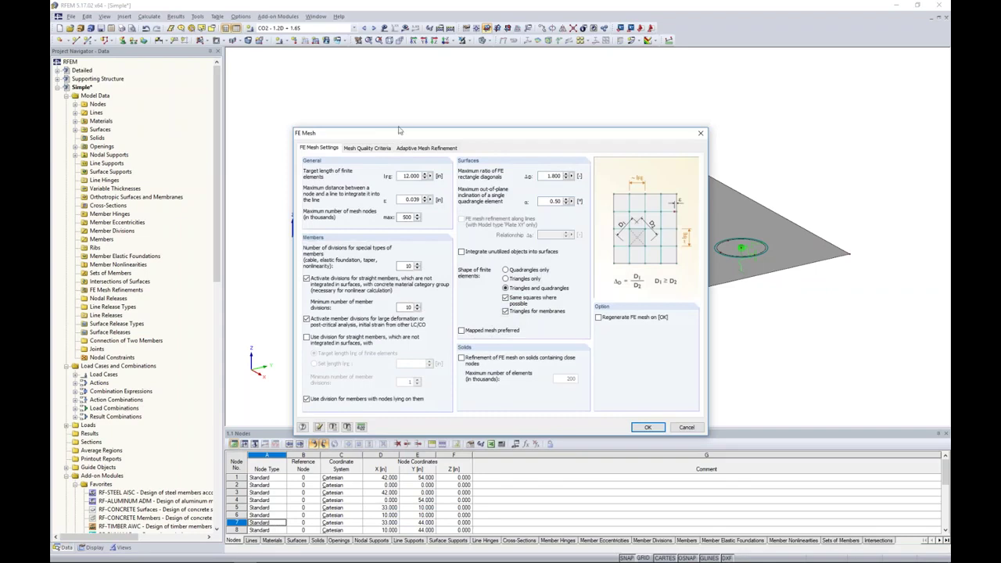
{"action": "left_click_drag", "start_coordinate": [399, 158], "coordinate": [424, 158]}
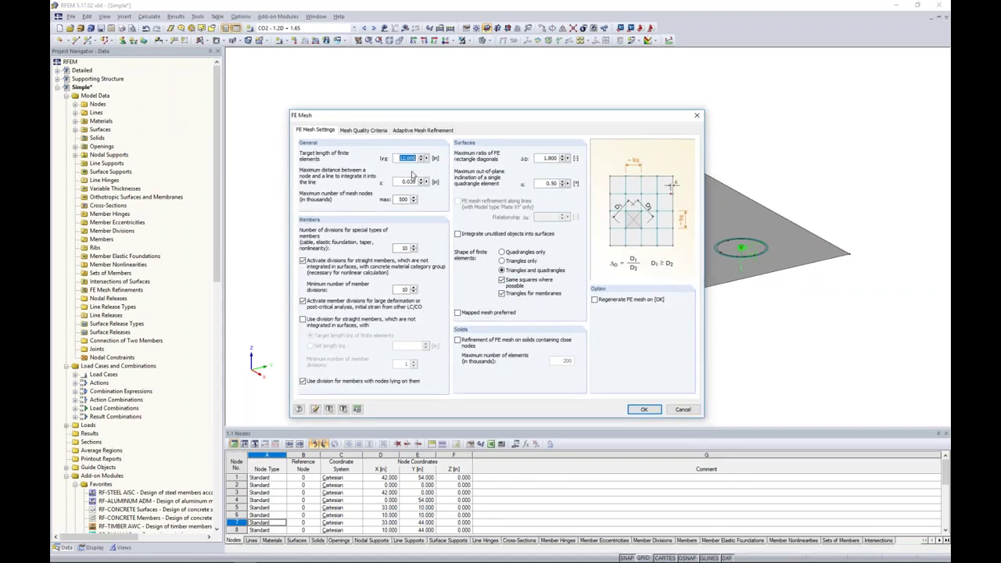
{"action": "type", "text": "1.0"}
{"action": "left_click", "coordinate": [595, 300]}
{"action": "left_click", "coordinate": [644, 409]}
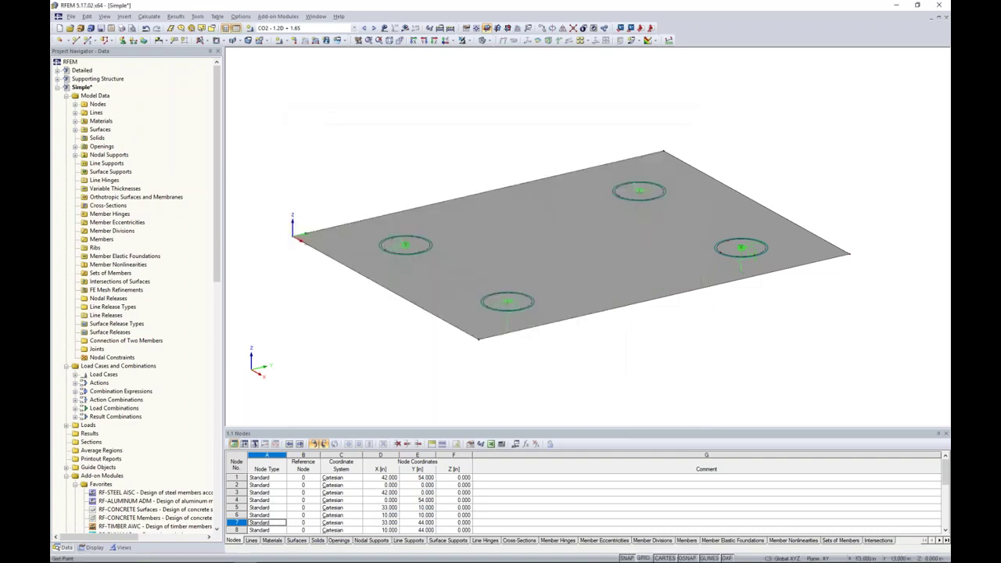
{"action": "left_click", "coordinate": [490, 41]}
{"action": "left_click", "coordinate": [492, 52]}
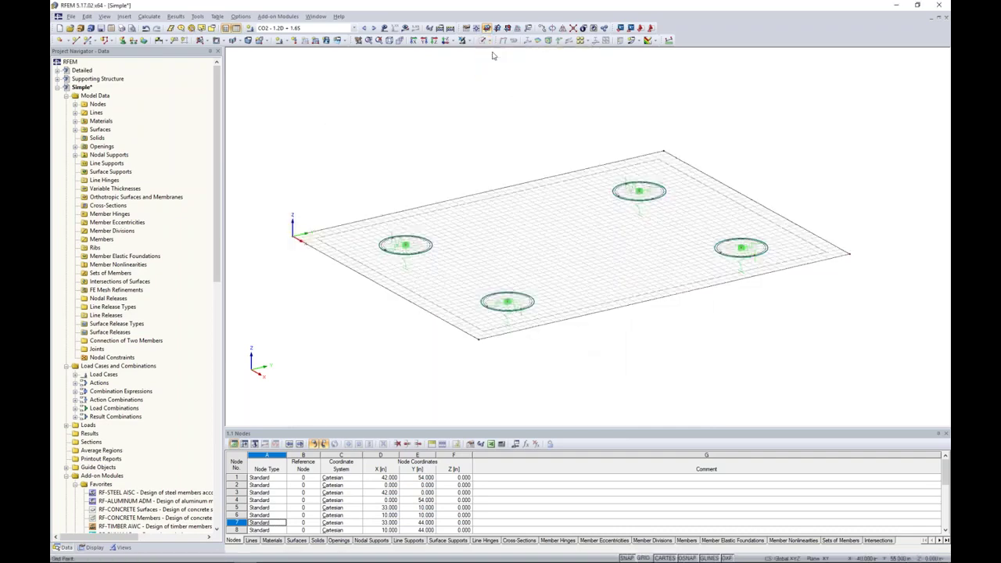
Create a circular FE mesh refinement at the four spring-supported nodes with radius 5 in, inner target length 0.1 in and outer 0.5 in.
{"action": "scroll", "coordinate": [530, 283], "scroll_direction": "up", "scroll_amount": 5}
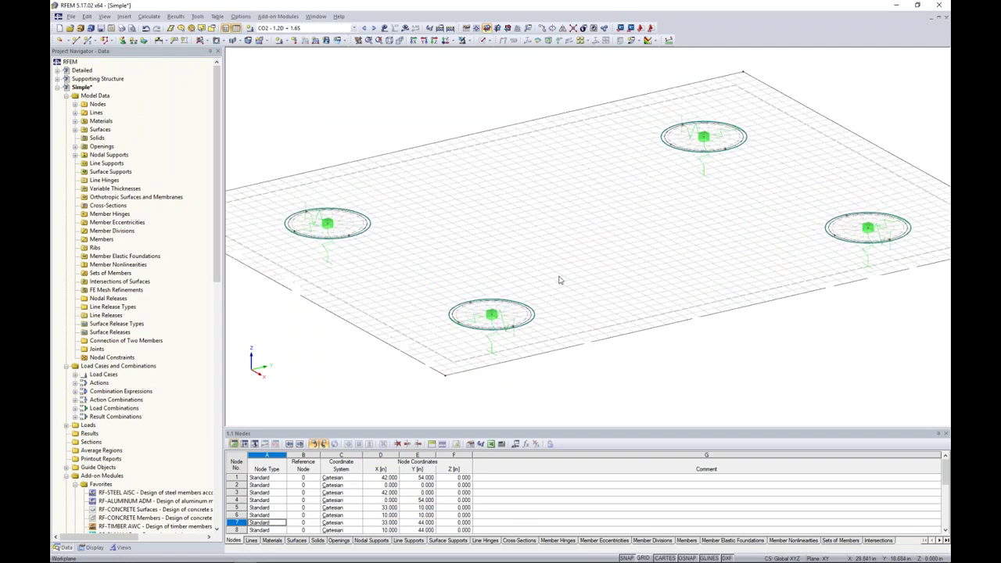
{"action": "scroll", "coordinate": [484, 266], "scroll_direction": "down", "scroll_amount": 2}
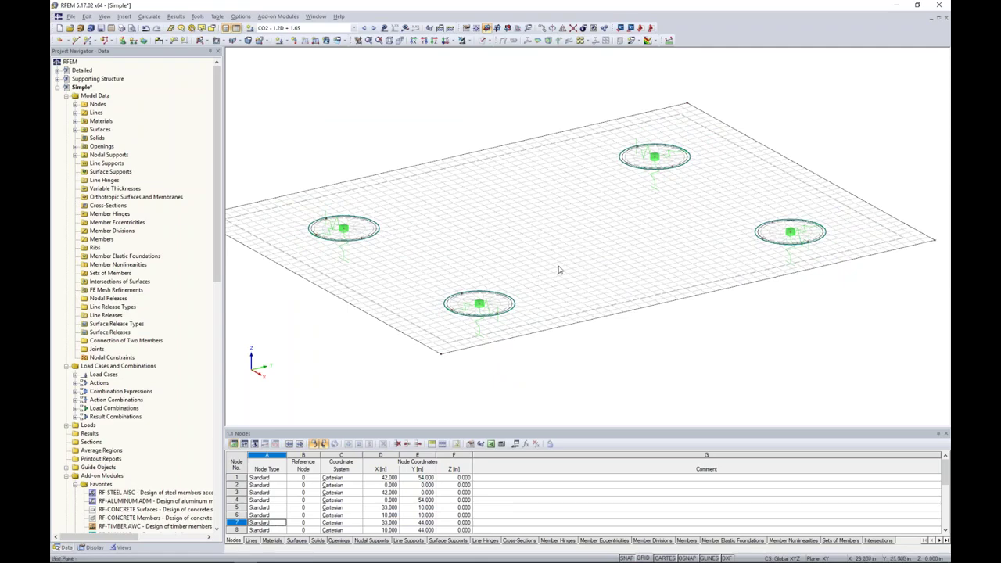
{"action": "left_click", "coordinate": [482, 308]}
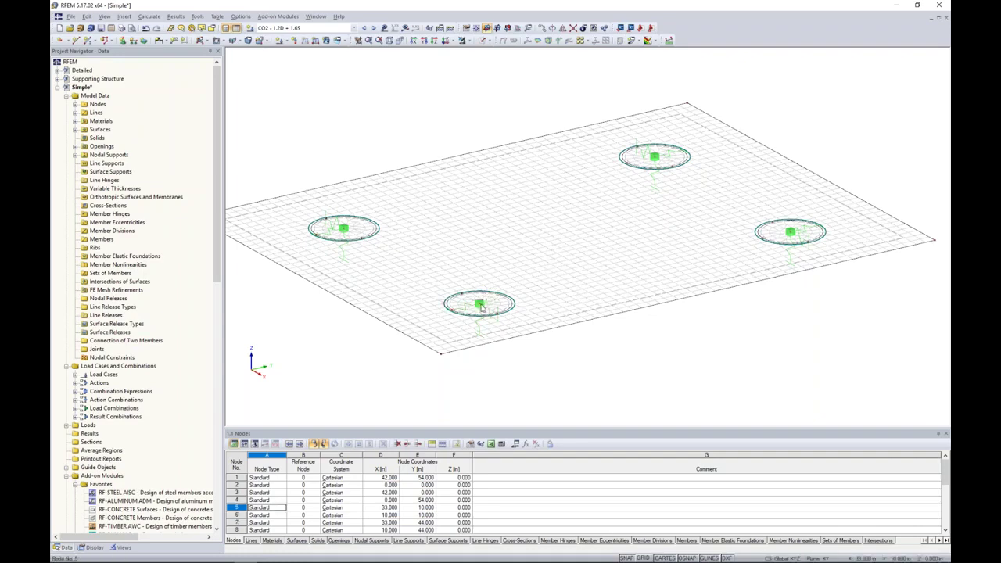
{"action": "left_click", "coordinate": [343, 230]}
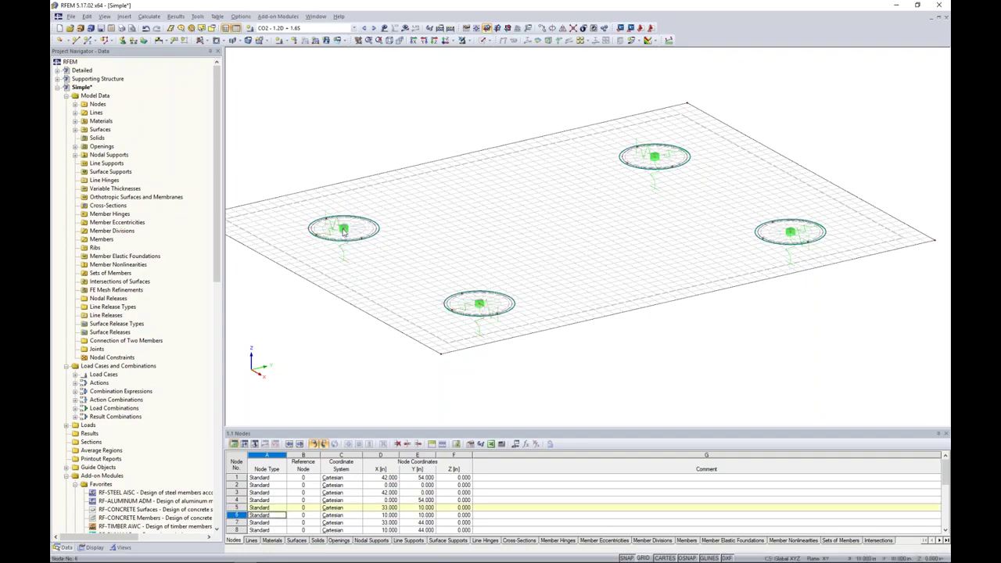
{"action": "left_click", "coordinate": [655, 158]}
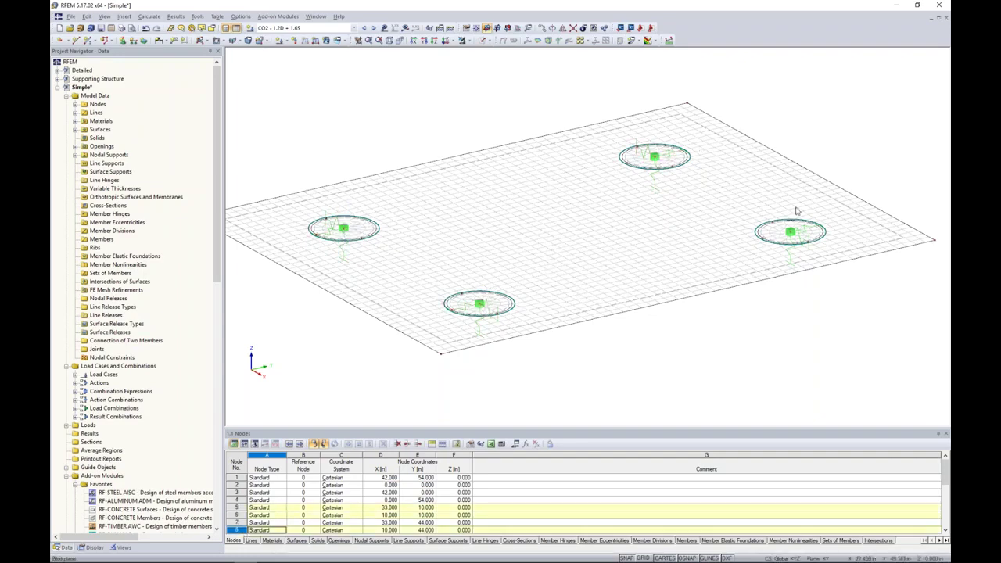
{"action": "left_click", "coordinate": [792, 237]}
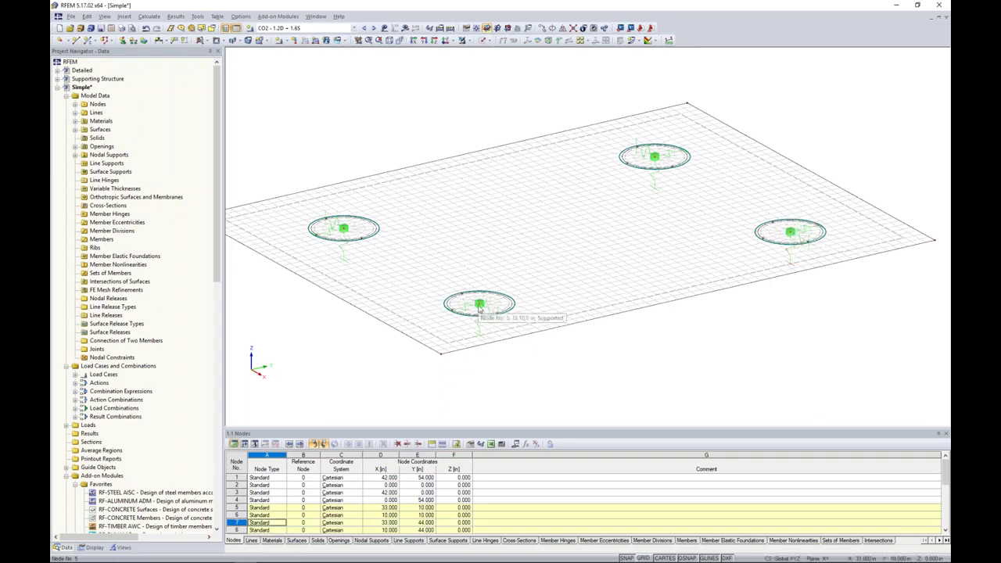
{"action": "right_click", "coordinate": [480, 308]}
{"action": "mouse_move", "coordinate": [514, 335]}
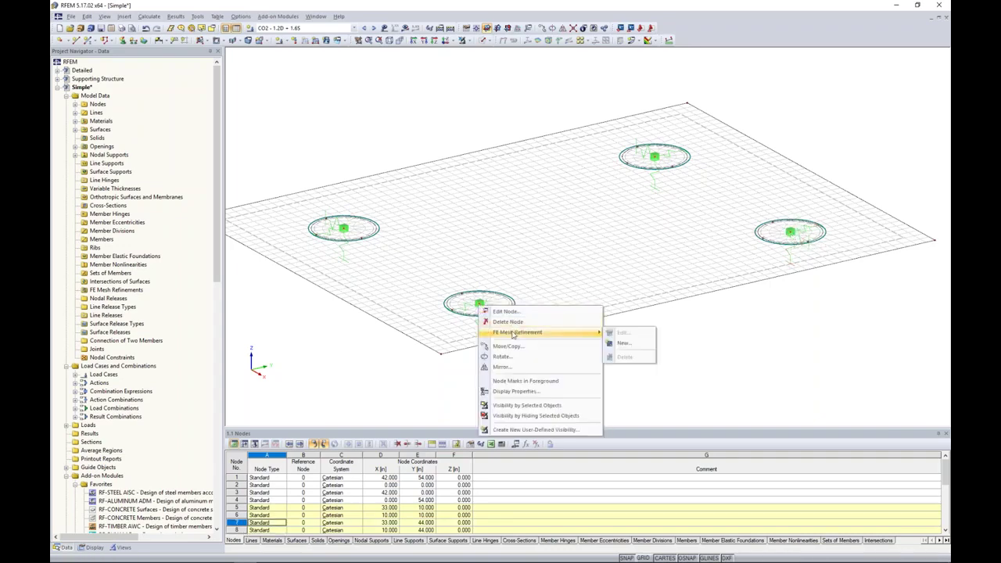
{"action": "left_click", "coordinate": [620, 344]}
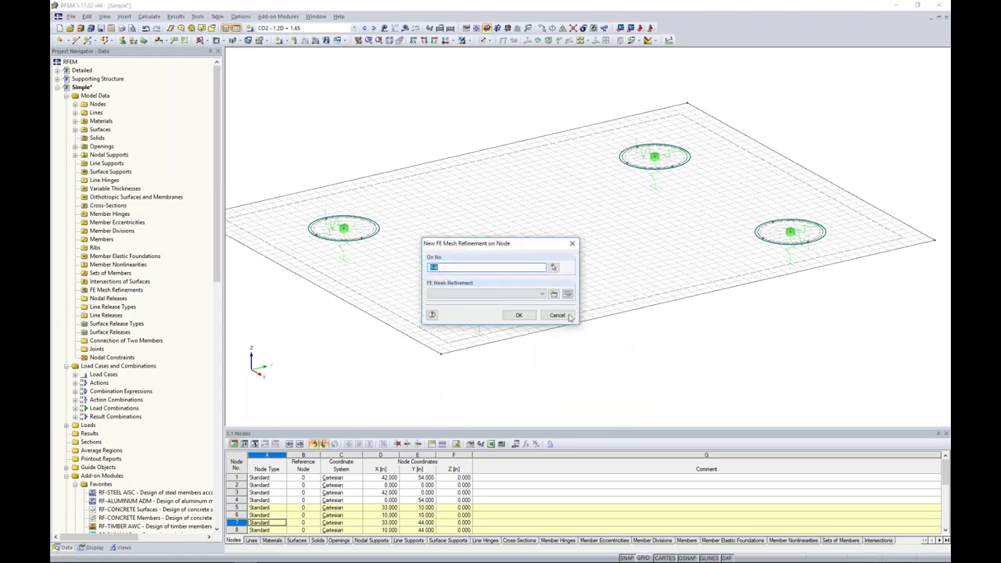
{"action": "left_click", "coordinate": [554, 295]}
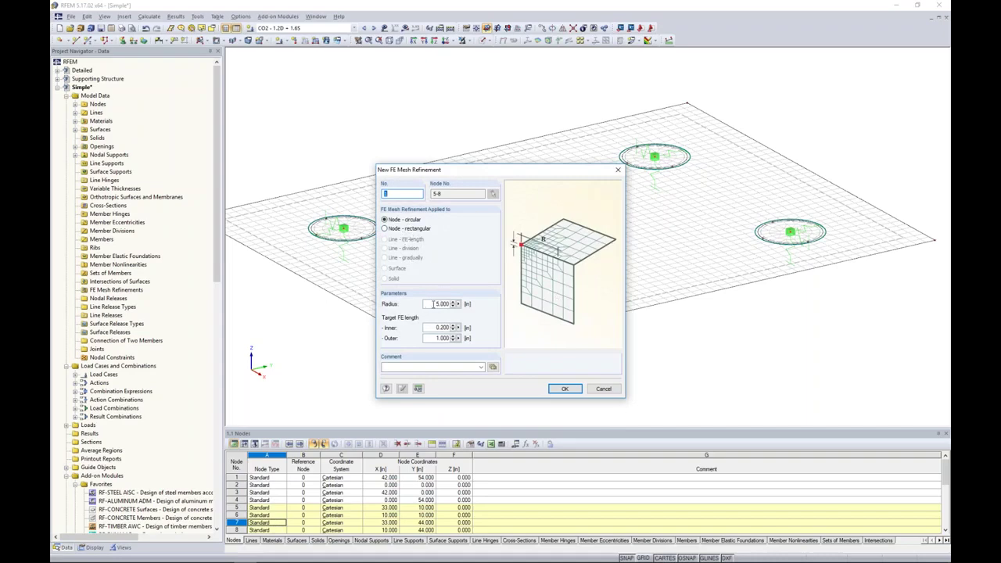
{"action": "double_click", "coordinate": [434, 304]}
{"action": "type", "text": "5"}
{"action": "double_click", "coordinate": [427, 327]}
{"action": "type", "text": "0.1"}
{"action": "double_click", "coordinate": [442, 338]}
{"action": "type", "text": "0.5"}
{"action": "left_click", "coordinate": [565, 389]}
{"action": "left_click", "coordinate": [524, 316]}
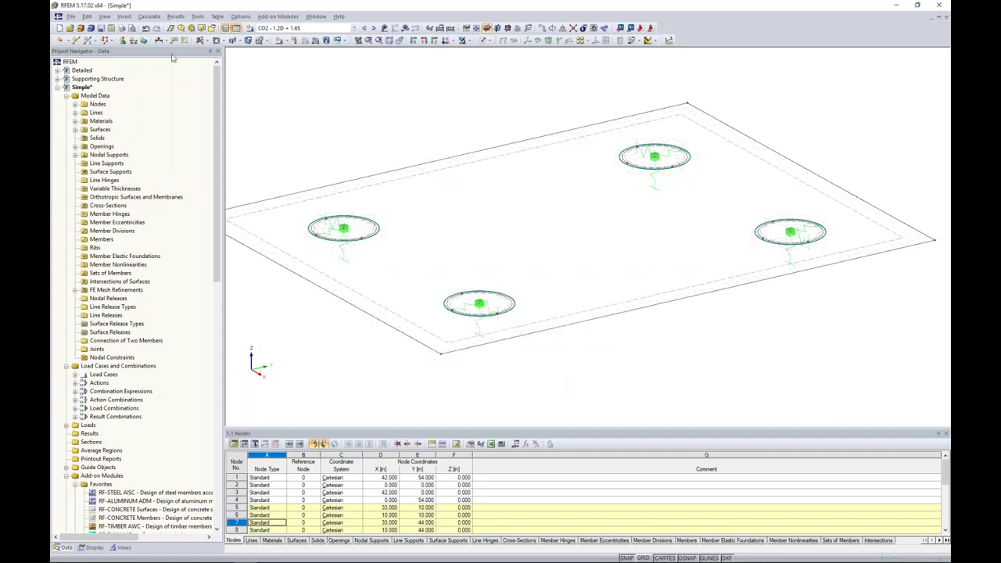
Generate the FE mesh with the nodal refinements and inspect it around the spring supports.
{"action": "left_click", "coordinate": [148, 15]}
{"action": "left_click", "coordinate": [171, 133]}
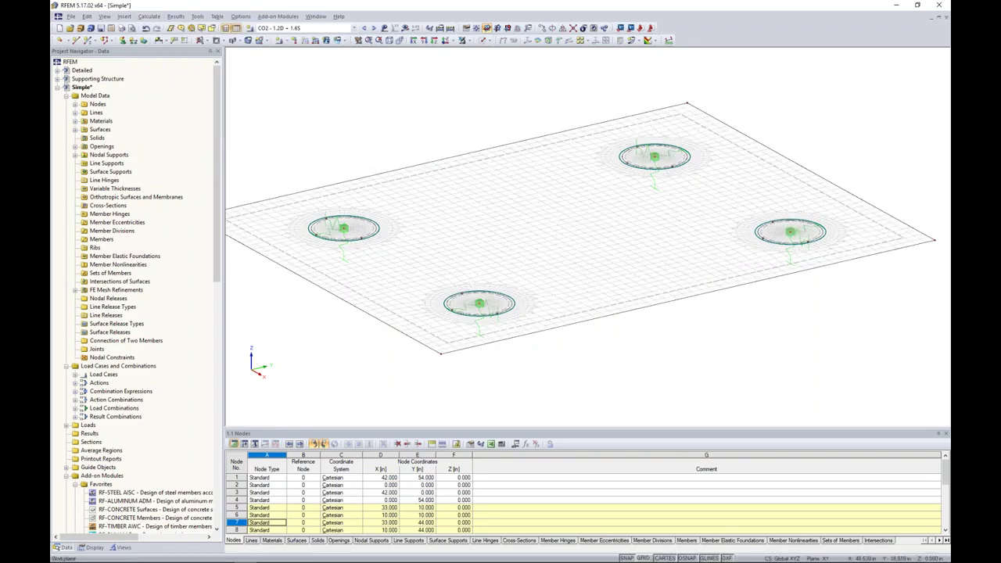
{"action": "scroll", "coordinate": [484, 339], "scroll_direction": "up", "scroll_amount": 5}
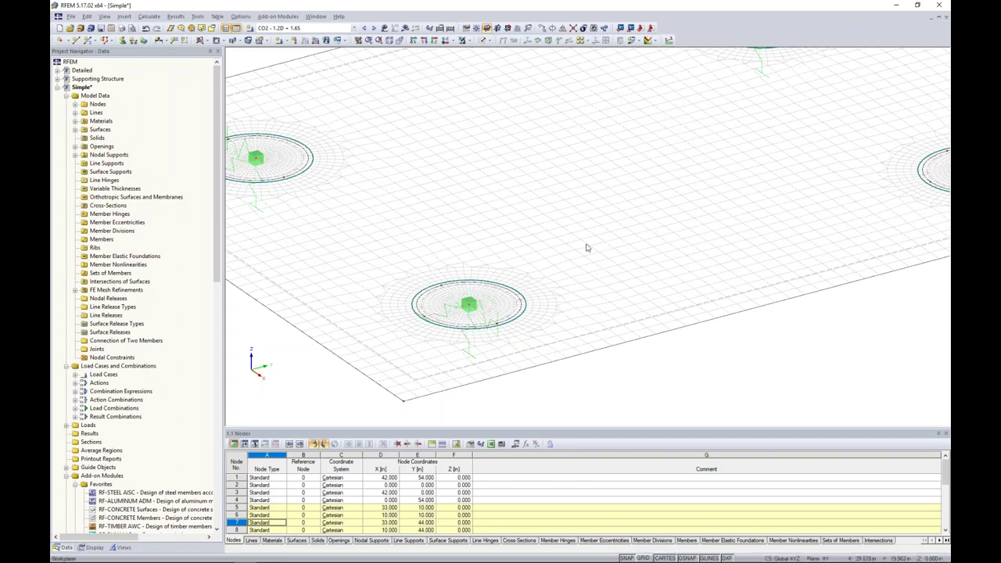
{"action": "scroll", "coordinate": [587, 249], "scroll_direction": "down", "scroll_amount": 4}
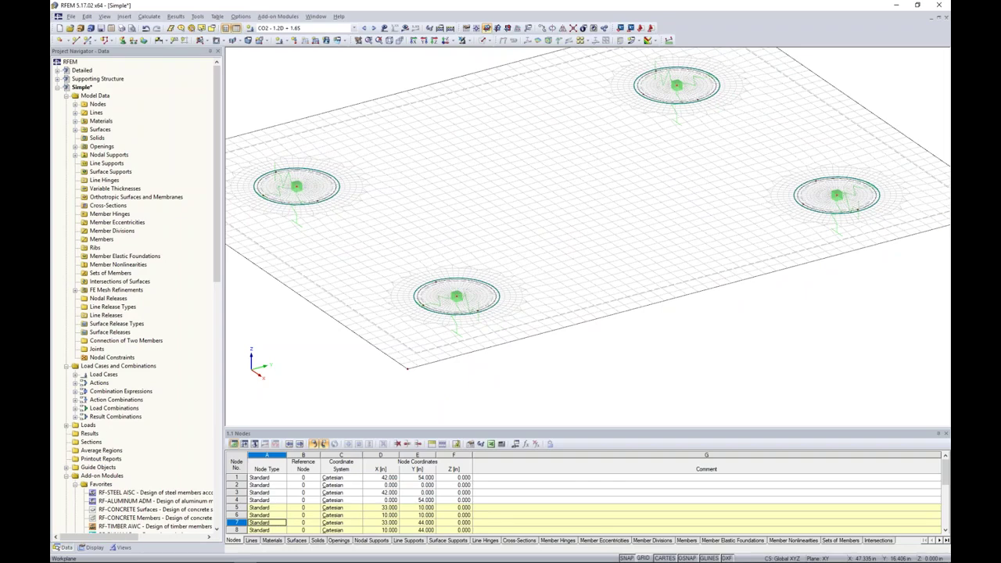
Show the model in solid display and give the four circular surfaces a polar result grid with radial distance R of 1 in.
{"action": "left_click", "coordinate": [486, 41]}
{"action": "left_click", "coordinate": [501, 62]}
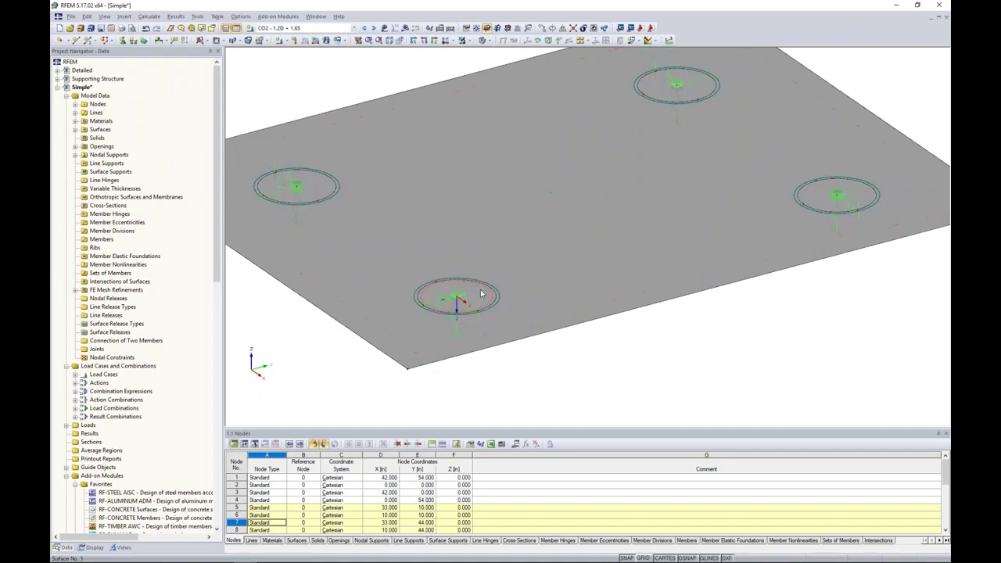
{"action": "left_click", "coordinate": [325, 188], "text": "ctrl"}
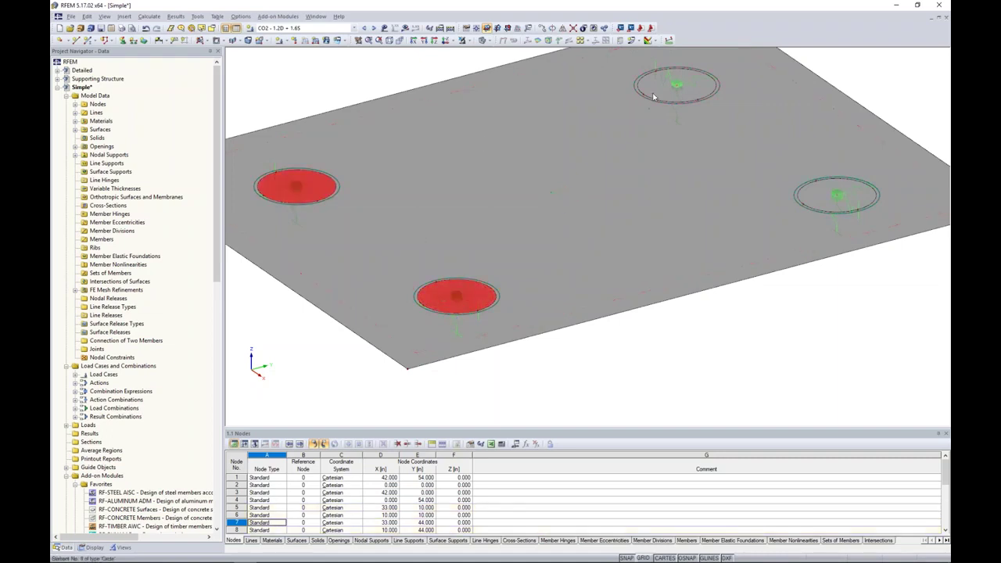
{"action": "left_click", "coordinate": [679, 90], "text": "ctrl"}
{"action": "left_click", "coordinate": [835, 196], "text": "ctrl"}
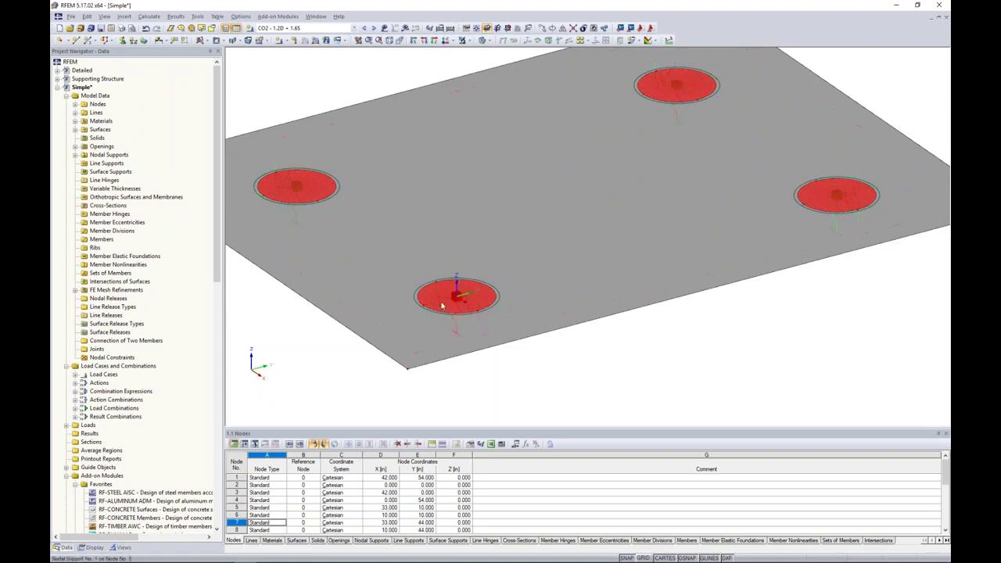
{"action": "right_click", "coordinate": [476, 293]}
{"action": "left_click", "coordinate": [499, 302]}
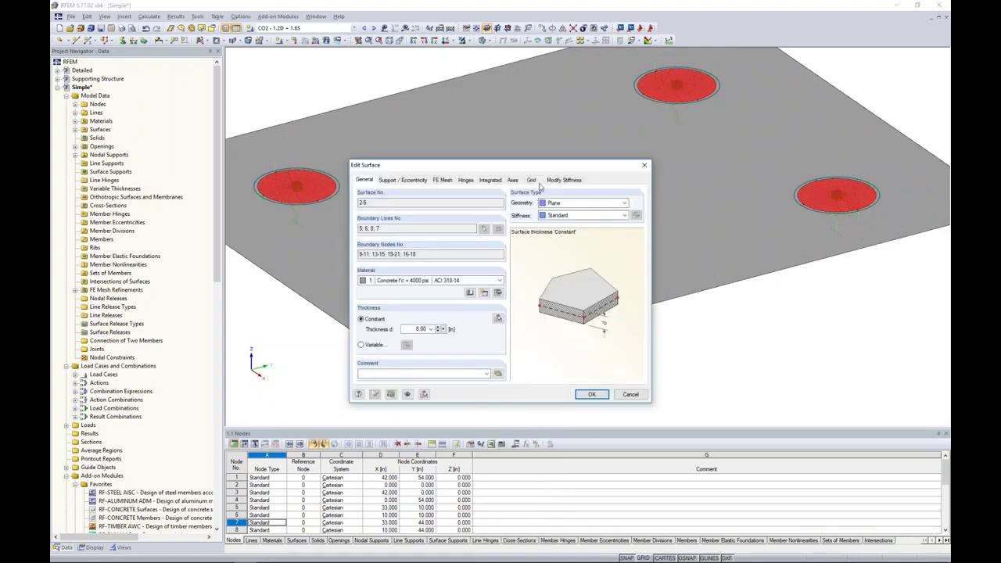
{"action": "left_click", "coordinate": [539, 182]}
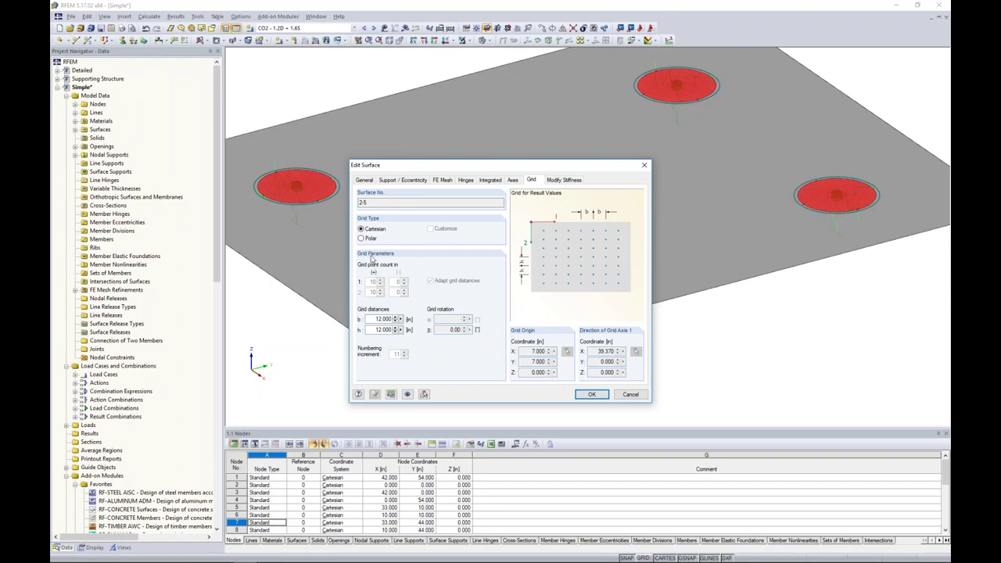
{"action": "left_click", "coordinate": [362, 239]}
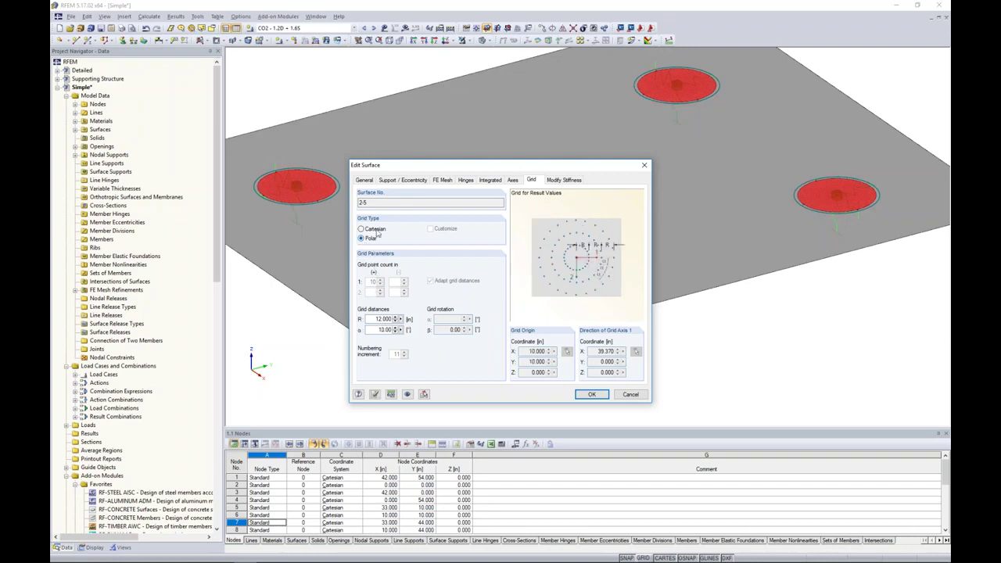
{"action": "double_click", "coordinate": [383, 319]}
{"action": "type", "text": "1"}
{"action": "left_click", "coordinate": [593, 395]}
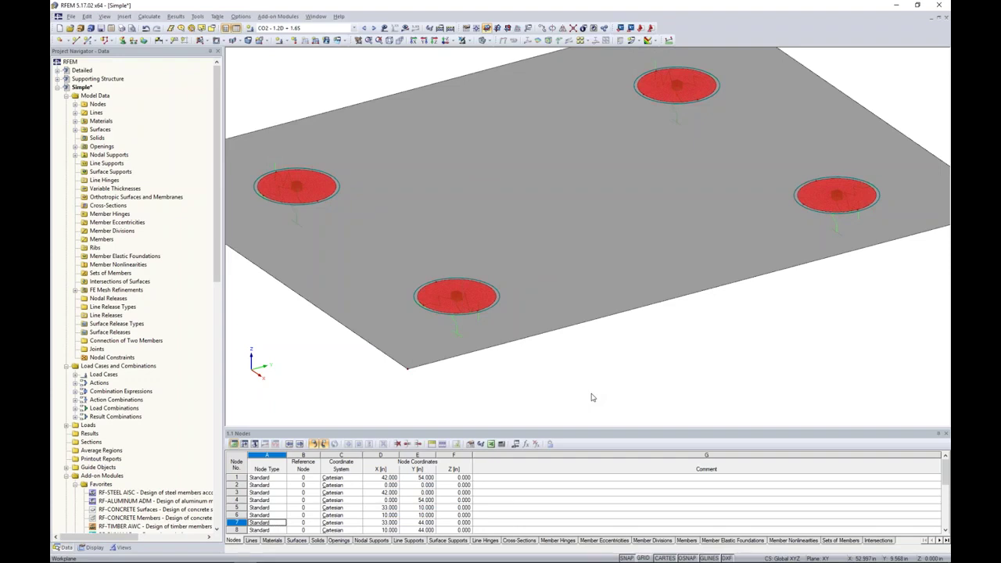
Set grid distance b of the large surface's Cartesian result grid to 1.0 in.
{"action": "double_click", "coordinate": [595, 279]}
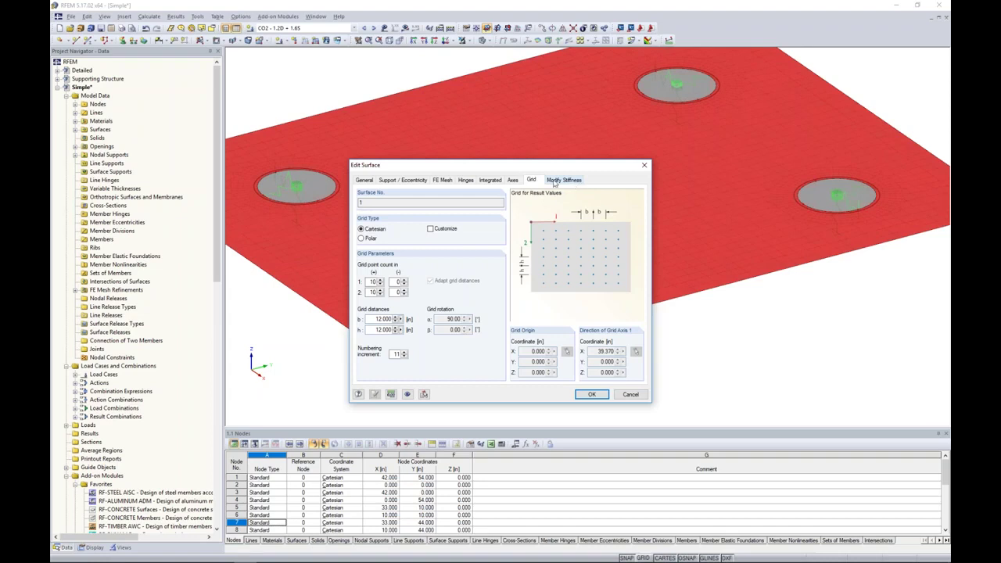
{"action": "double_click", "coordinate": [379, 320]}
{"action": "type", "text": "1.0"}
{"action": "left_click", "coordinate": [592, 395]}
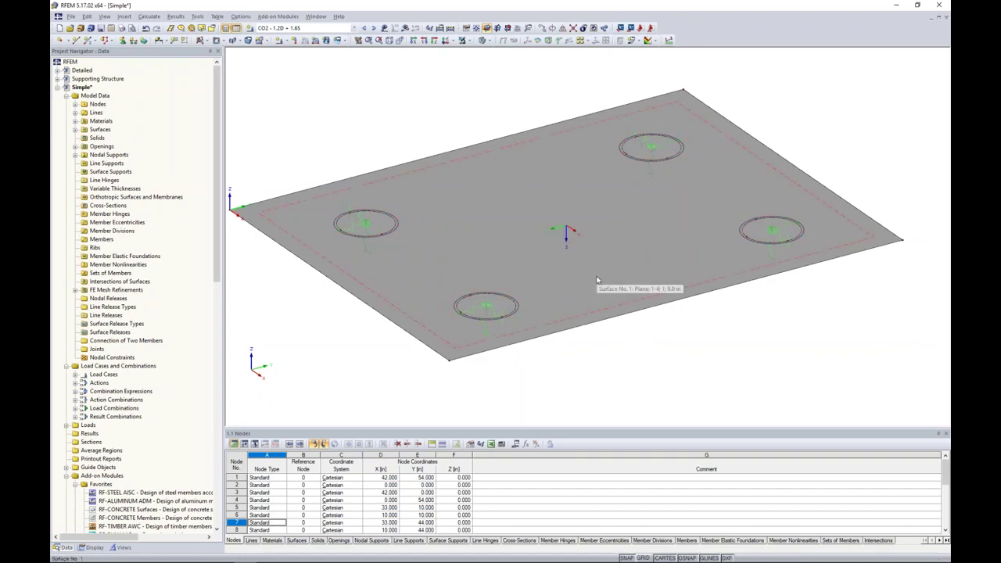
Open the RF-GLASS add-on module and set the calculation type to Global - Whole model in RFEM, with the standard None.
{"action": "scroll", "coordinate": [124, 422], "scroll_direction": "down", "scroll_amount": 5}
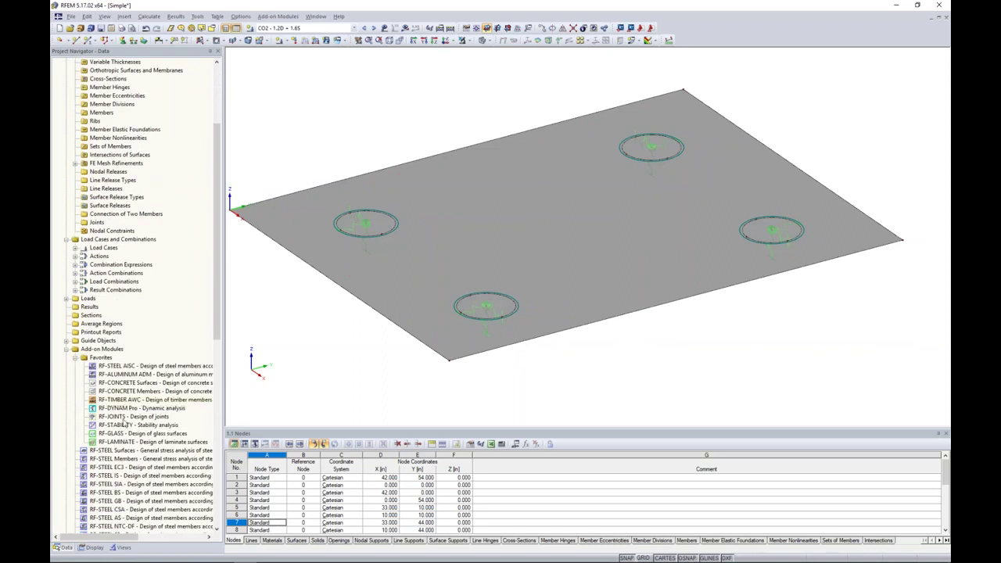
{"action": "double_click", "coordinate": [123, 433]}
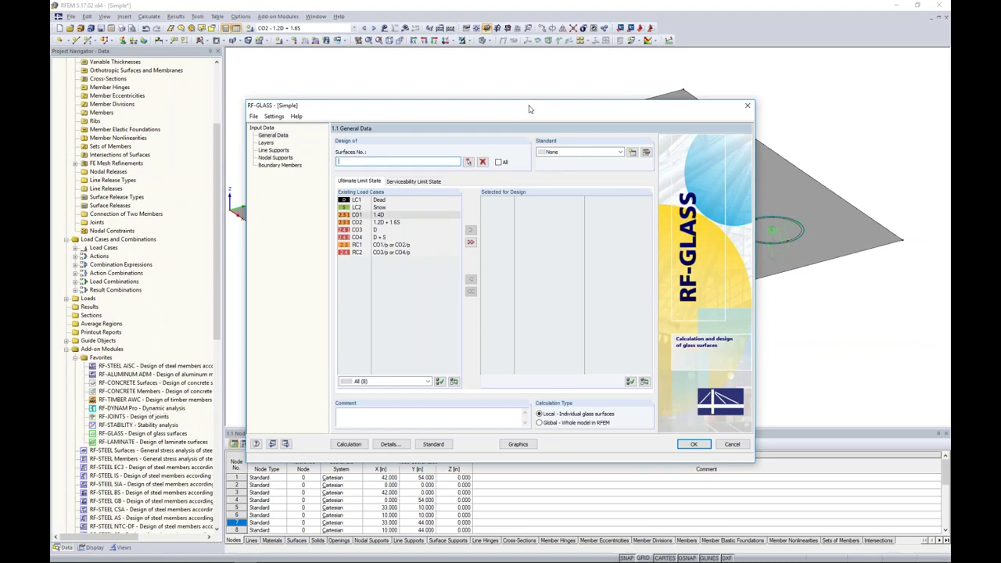
{"action": "left_click_drag", "start_coordinate": [528, 110], "coordinate": [563, 95]}
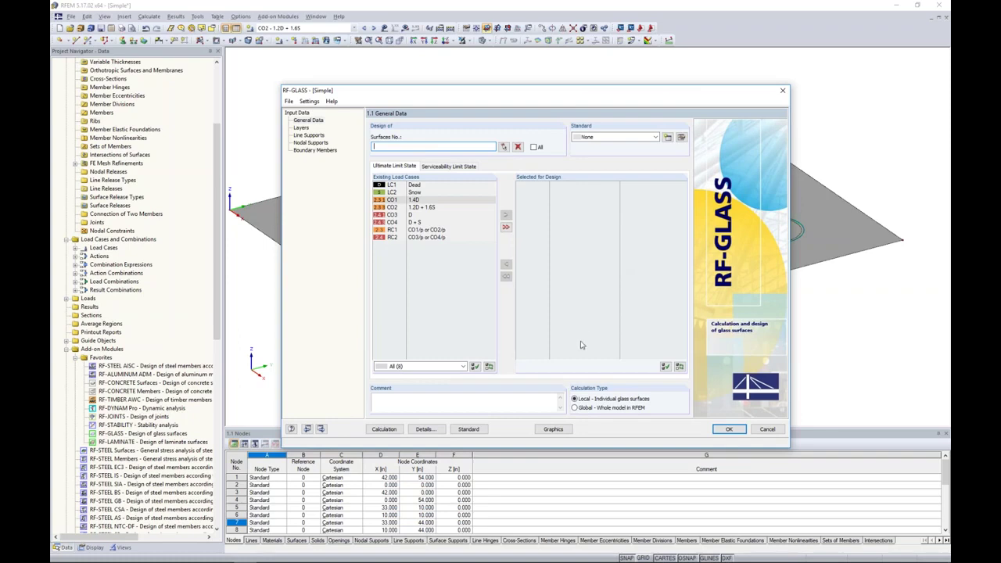
{"action": "left_click", "coordinate": [576, 408]}
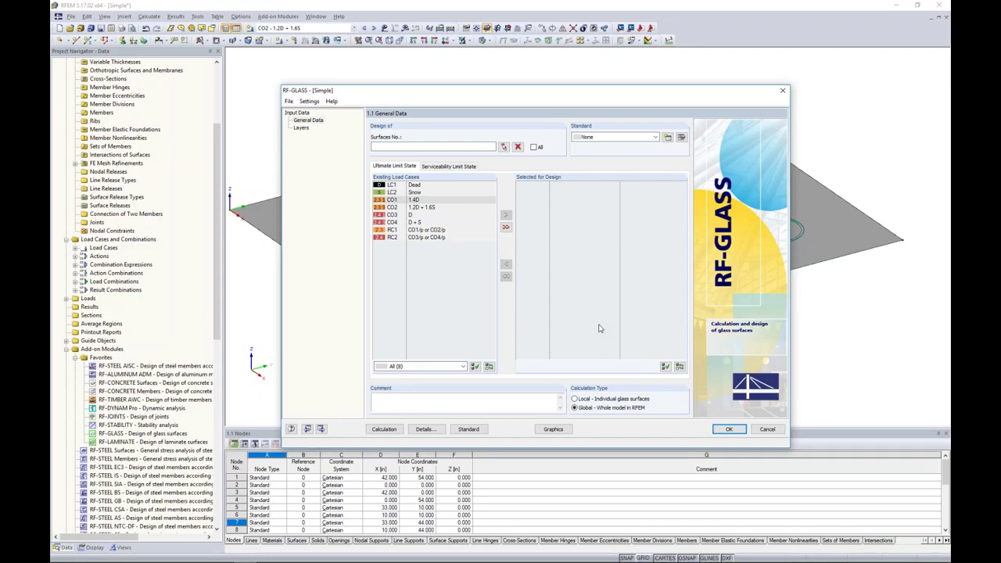
{"action": "left_click", "coordinate": [625, 138]}
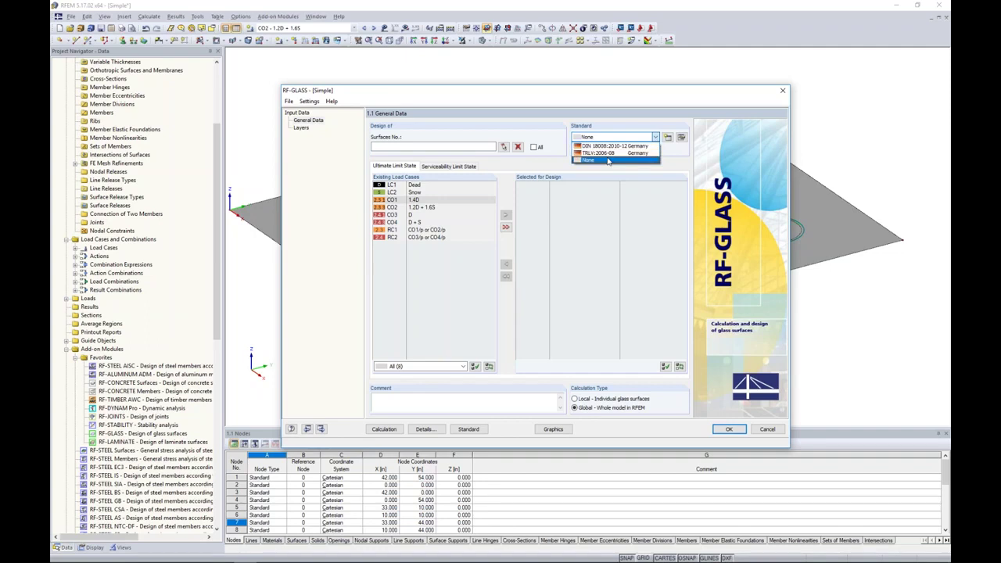
{"action": "left_click", "coordinate": [609, 160]}
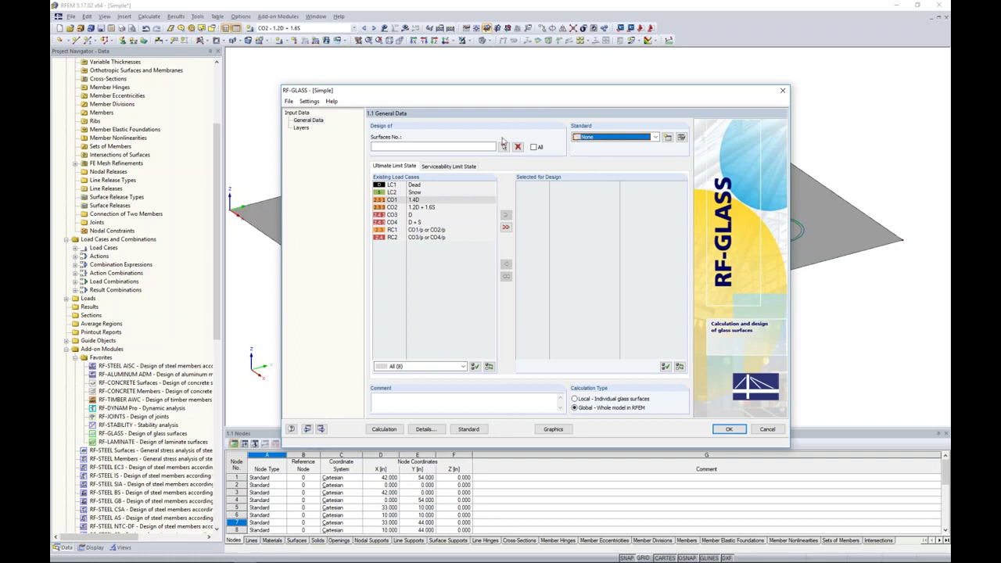
Pick the large surface, surface 1, in the model as the surface for glass design.
{"action": "left_click", "coordinate": [504, 147]}
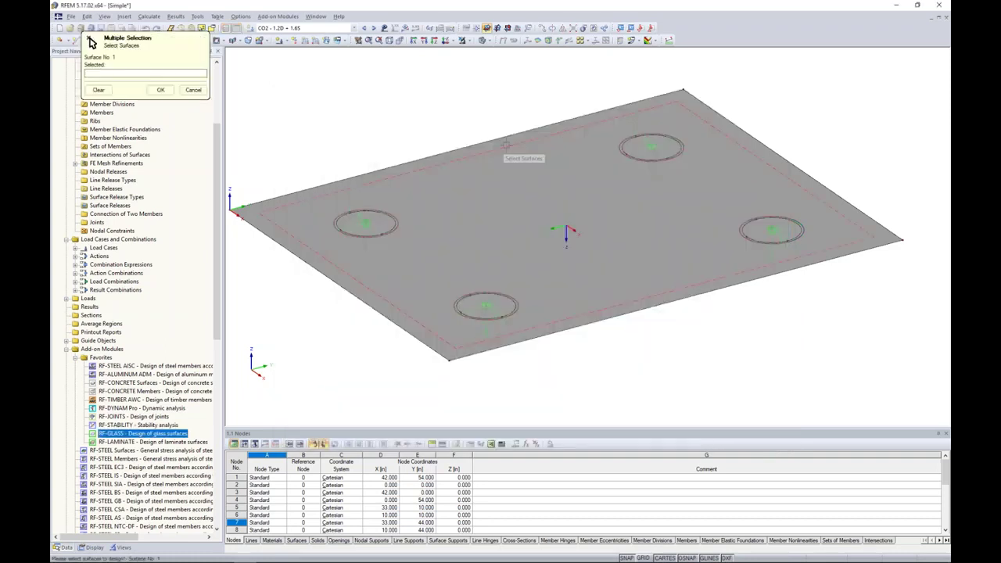
{"action": "left_click", "coordinate": [546, 217]}
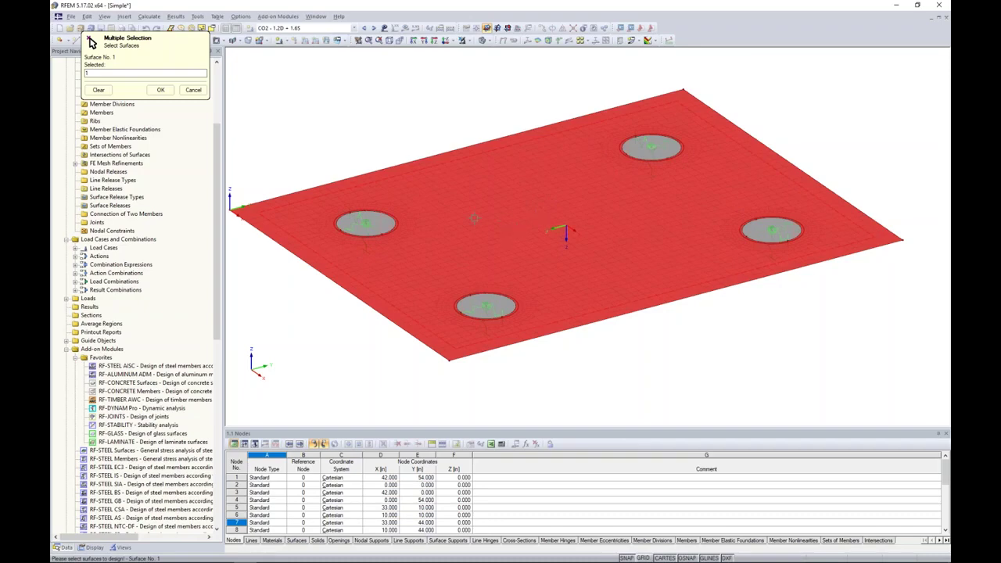
{"action": "left_click", "coordinate": [160, 89]}
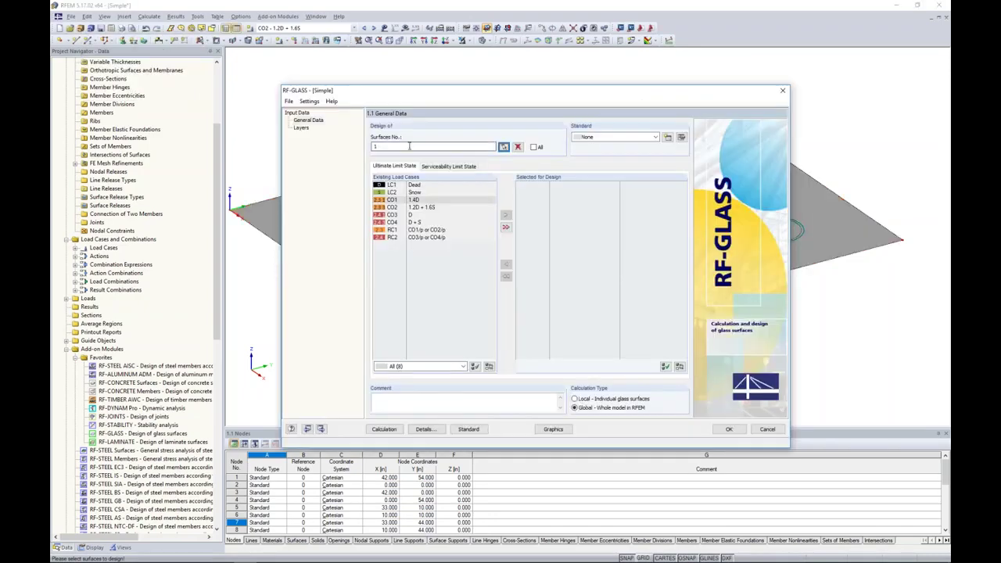
Select combinations CO1 and CO2 for ultimate limit state design and CO3 and CO4 for serviceability limit state design.
{"action": "left_click", "coordinate": [420, 199]}
{"action": "left_click", "coordinate": [423, 206], "text": "shift"}
{"action": "left_click", "coordinate": [506, 215]}
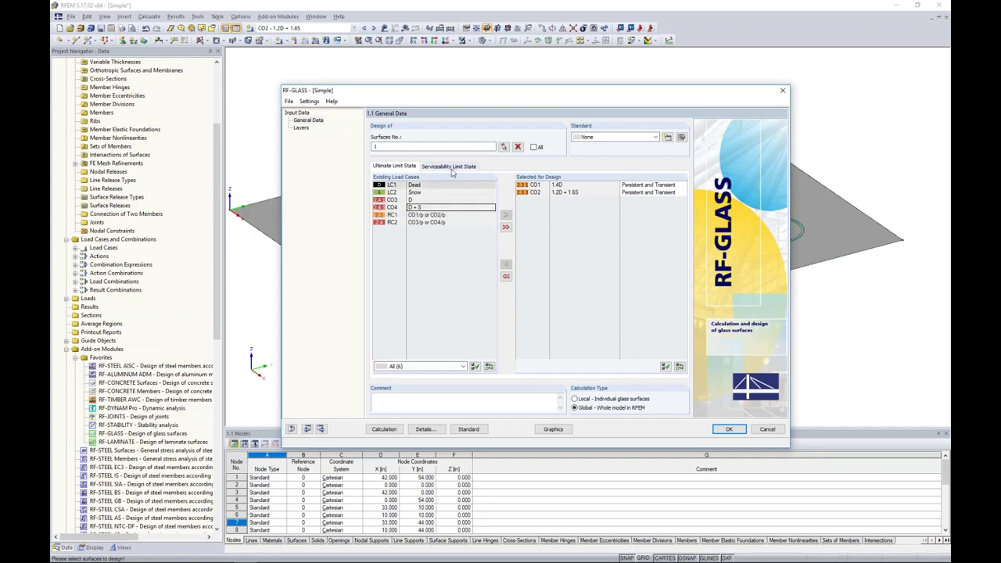
{"action": "left_click", "coordinate": [454, 167]}
{"action": "left_click", "coordinate": [417, 214]}
{"action": "left_click", "coordinate": [420, 223], "text": "shift"}
{"action": "left_click", "coordinate": [507, 217]}
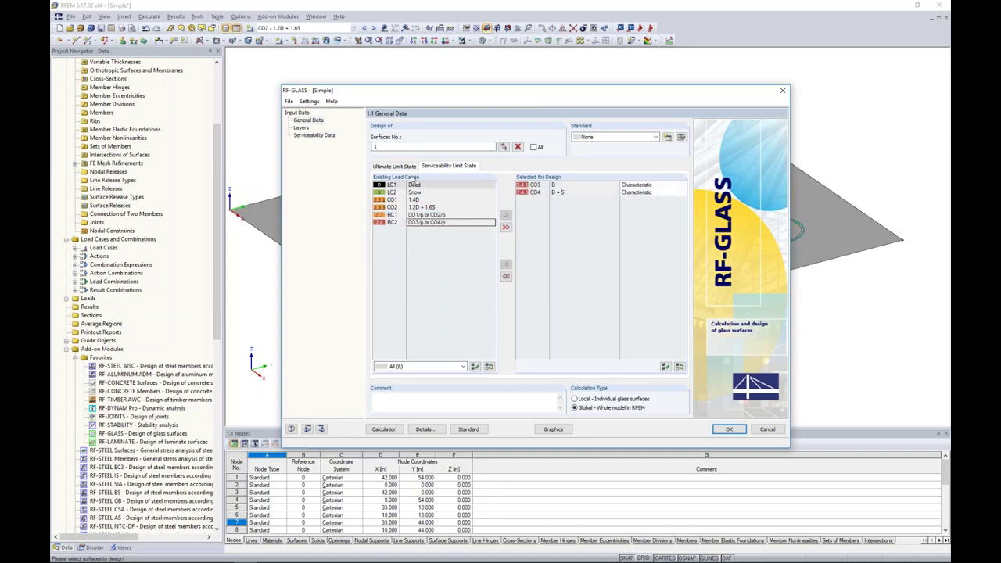
Assign all surfaces, 1-5, picked in the model, to glass Composition 1 in the layers data.
{"action": "left_click", "coordinate": [304, 129]}
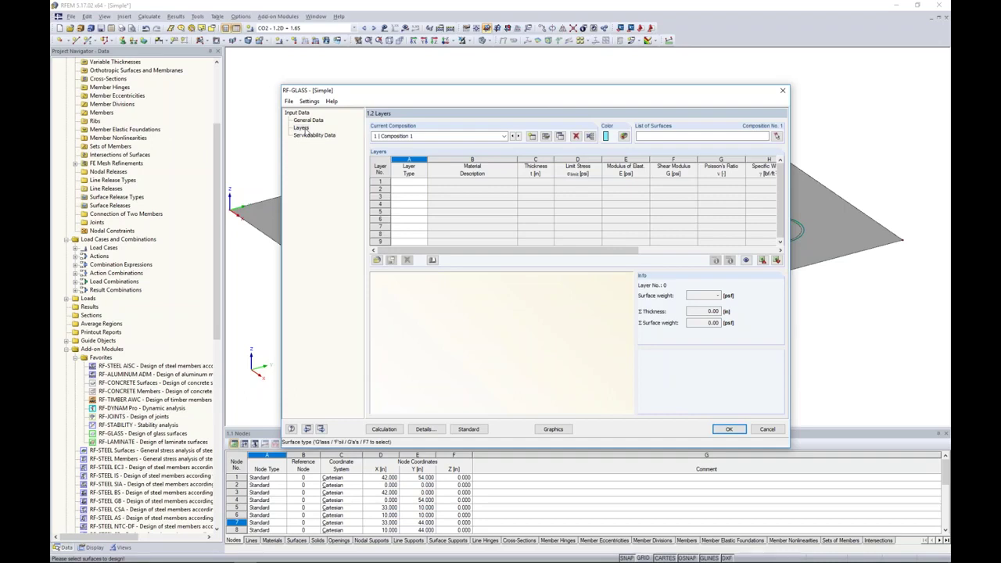
{"action": "left_click", "coordinate": [777, 137]}
{"action": "left_click_drag", "start_coordinate": [855, 396], "coordinate": [324, 100]}
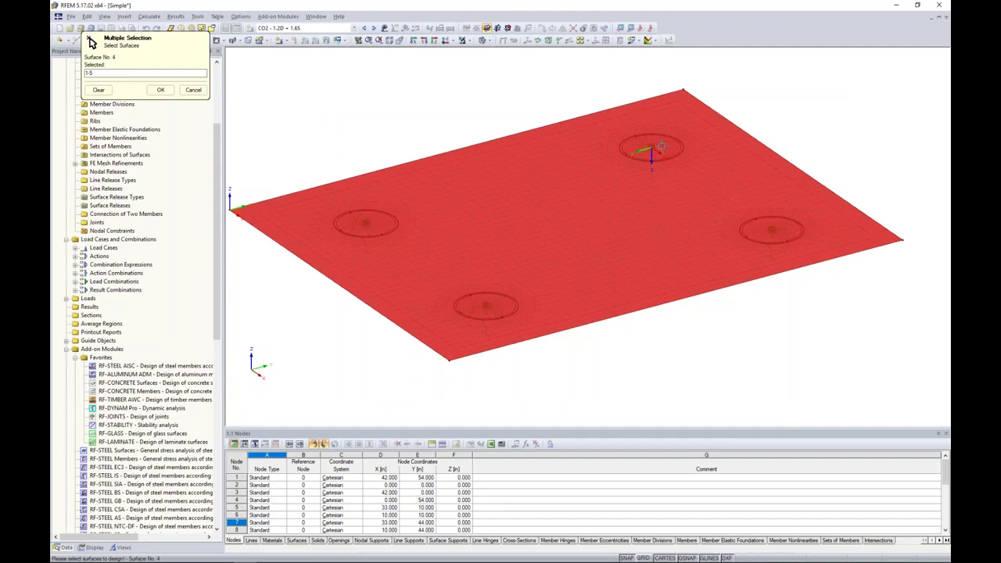
{"action": "left_click", "coordinate": [160, 90]}
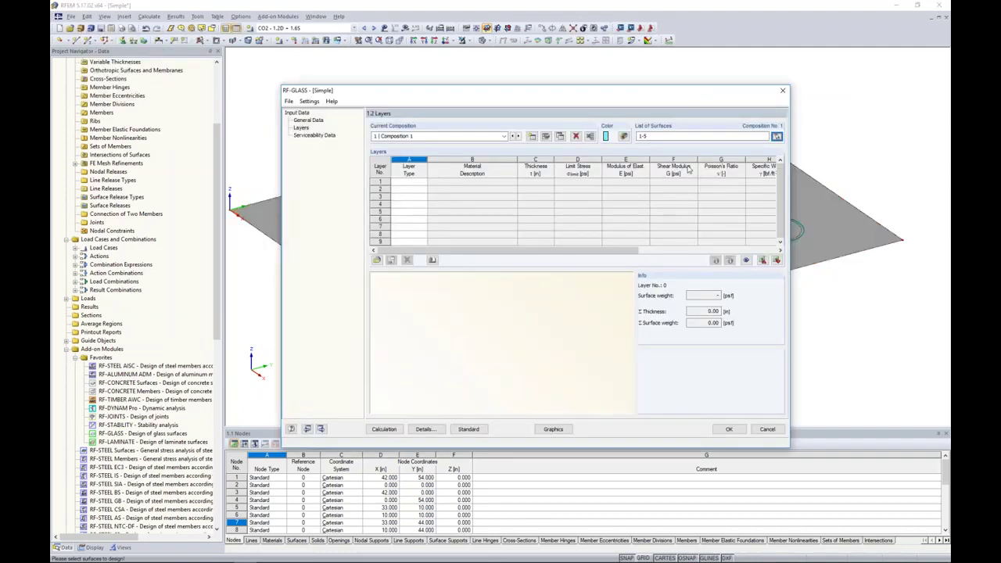
Set the type of the first layer in Composition 1 to Glass.
{"action": "left_click", "coordinate": [423, 183]}
{"action": "left_click", "coordinate": [423, 184]}
{"action": "left_click", "coordinate": [401, 189]}
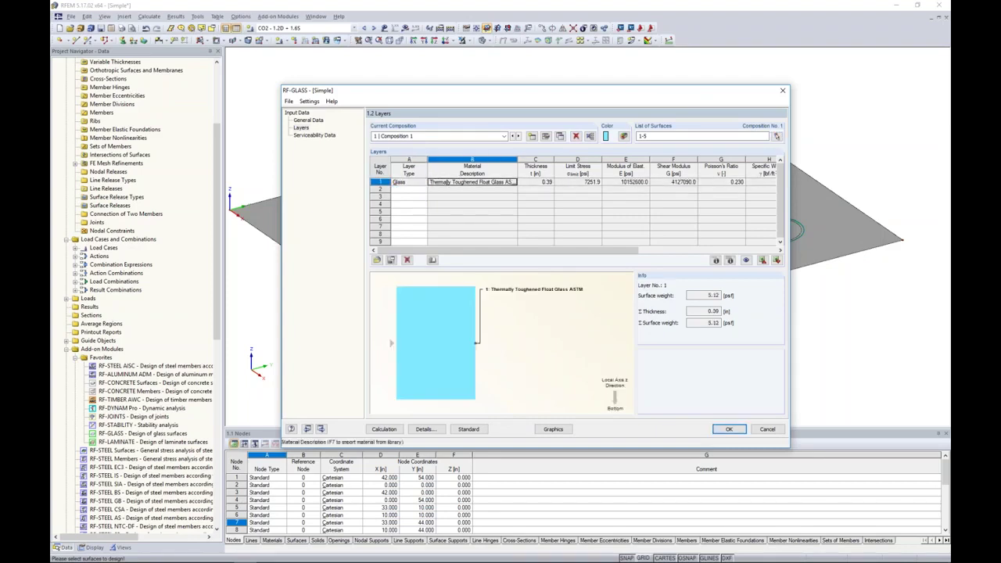
Browse the material library for layer 1 with the standard group and the standard both set to All.
{"action": "left_click", "coordinate": [516, 182]}
{"action": "left_click", "coordinate": [433, 158]}
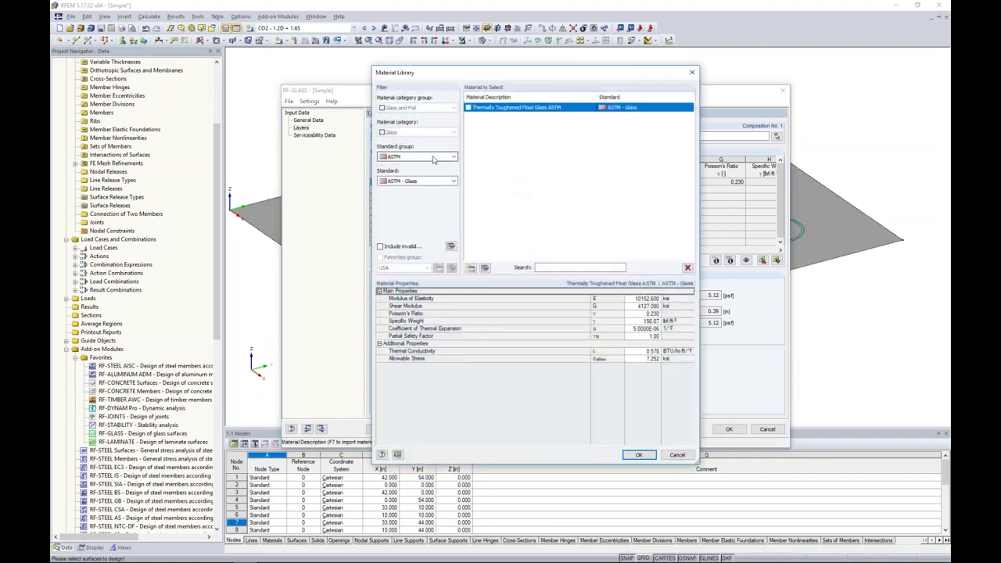
{"action": "left_click", "coordinate": [432, 167]}
{"action": "left_click", "coordinate": [430, 183]}
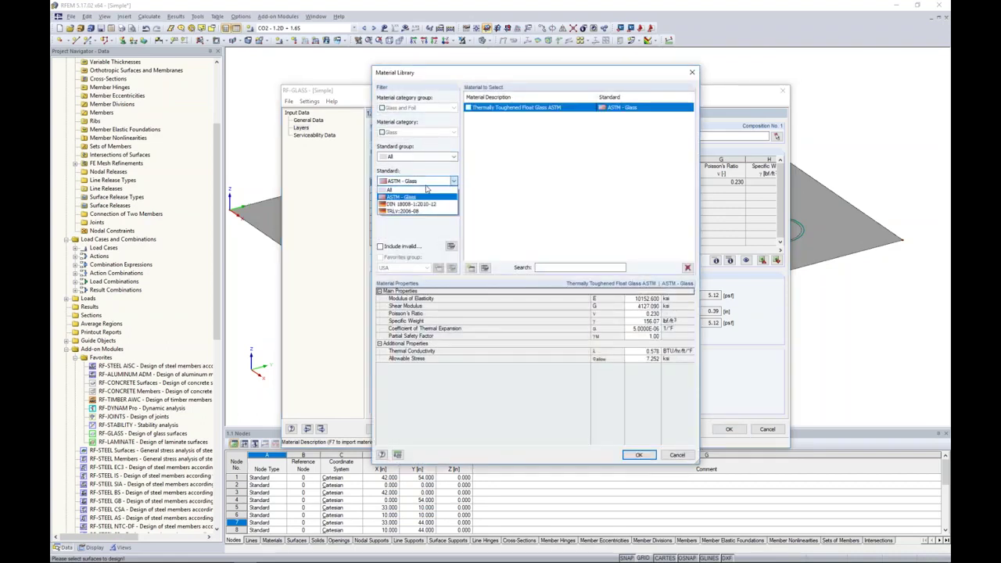
{"action": "left_click", "coordinate": [432, 190]}
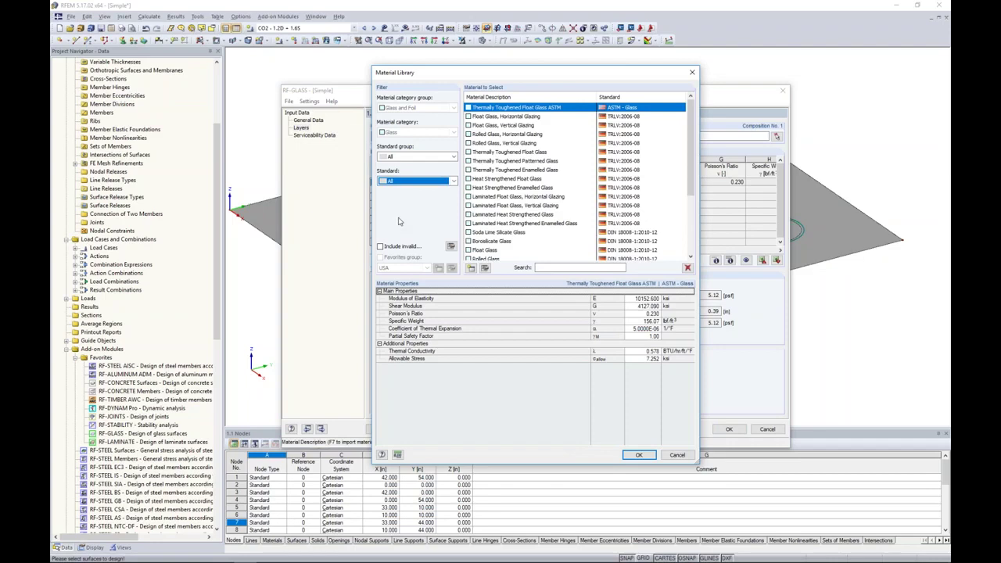
{"action": "mouse_move", "coordinate": [688, 153]}
{"action": "left_mouse_down"}
{"action": "mouse_move", "coordinate": [688, 164]}
{"action": "mouse_move", "coordinate": [692, 134]}
{"action": "left_mouse_up"}
Review the new material definition based on Thermally Toughened Float Glass ASTM, and leave it without creating a material.
{"action": "left_click", "coordinate": [471, 268]}
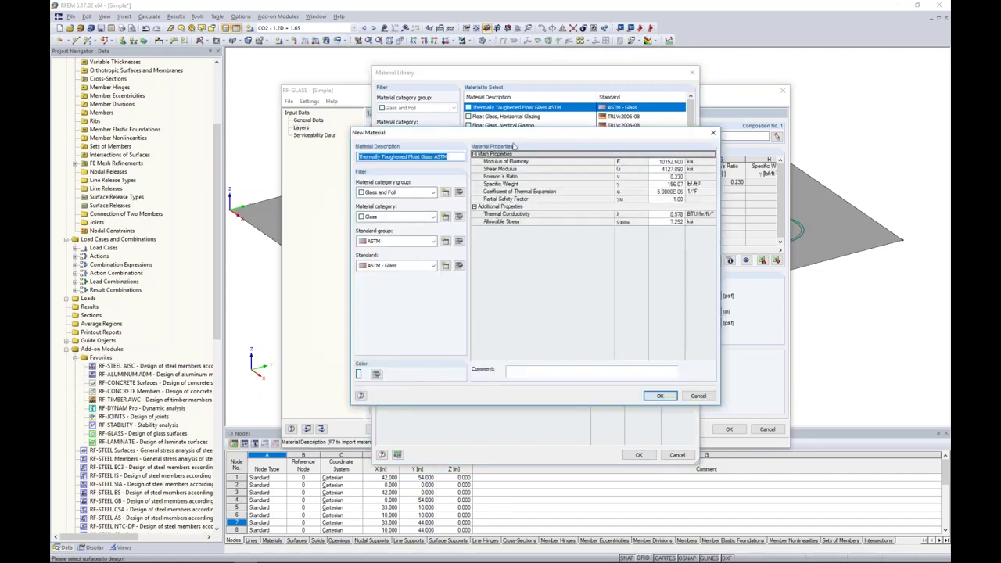
{"action": "left_click_drag", "start_coordinate": [516, 140], "coordinate": [673, 151]}
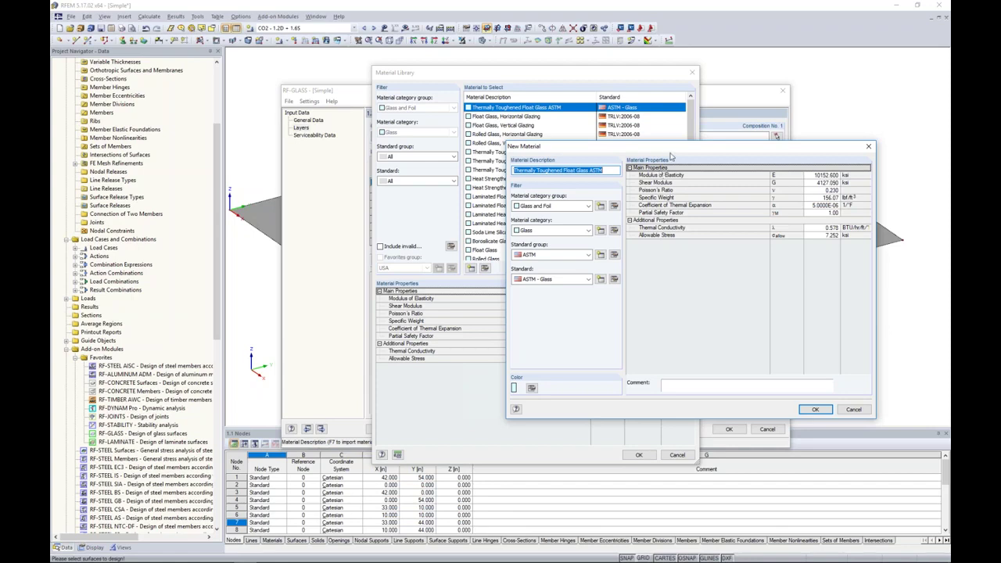
{"action": "left_click_drag", "start_coordinate": [664, 151], "coordinate": [598, 146]}
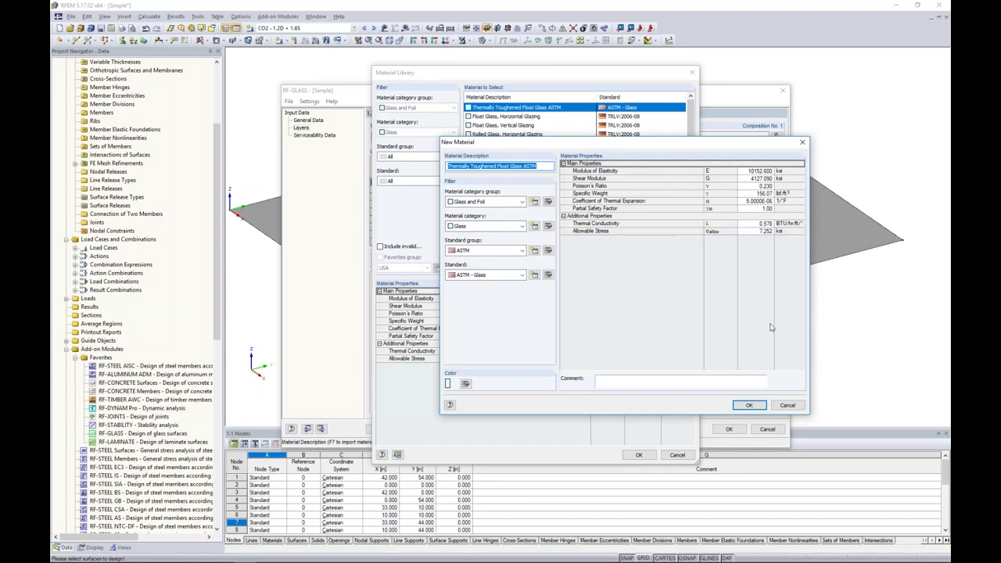
{"action": "left_click", "coordinate": [788, 406]}
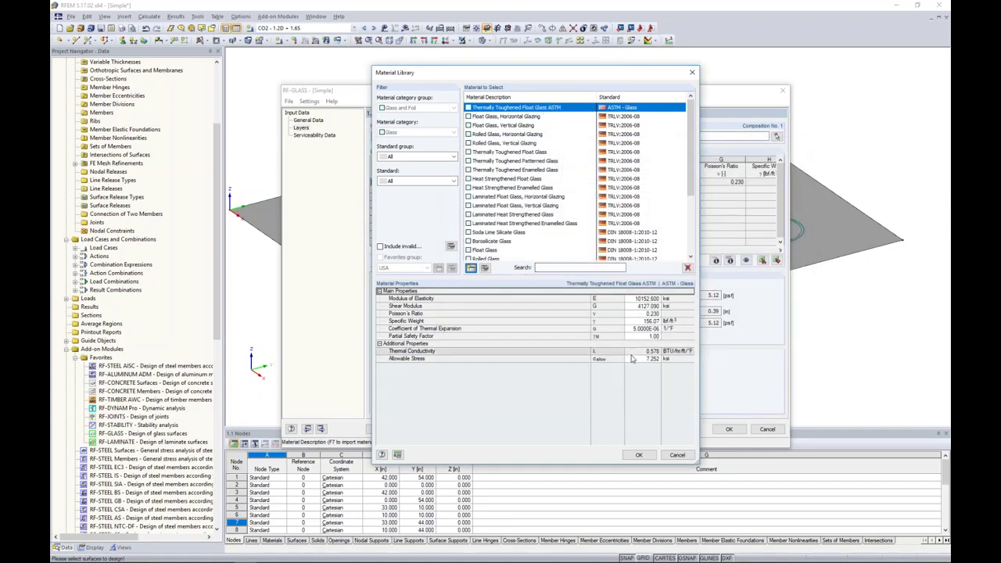
Assign Thermally Toughened Float Glass ASTM to layer 1 and set its thickness to 0.31 in.
{"action": "left_click", "coordinate": [638, 455]}
{"action": "key", "text": "Tab"}
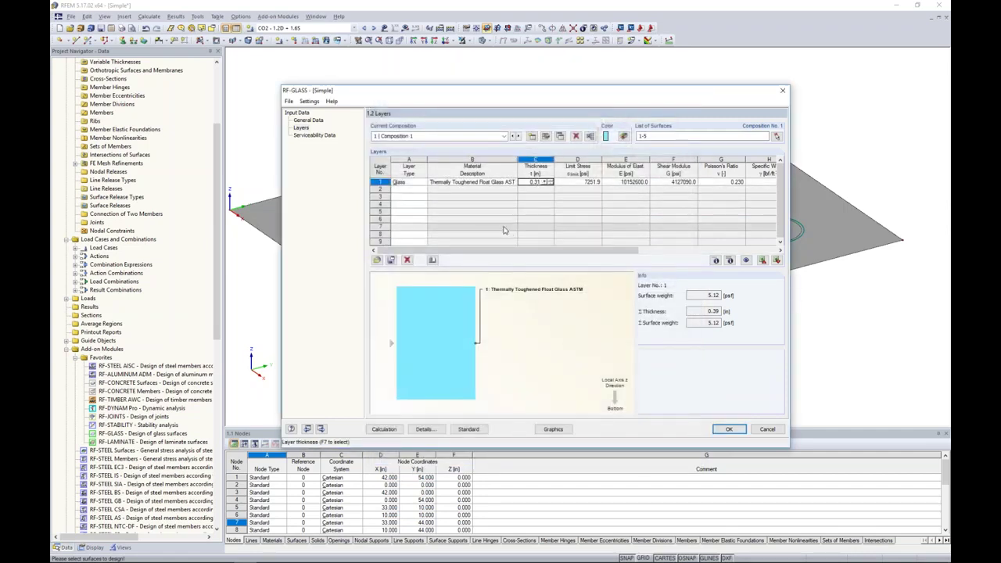
Add a layer of type Foil as layer 2 beneath the glass.
{"action": "left_click", "coordinate": [401, 190]}
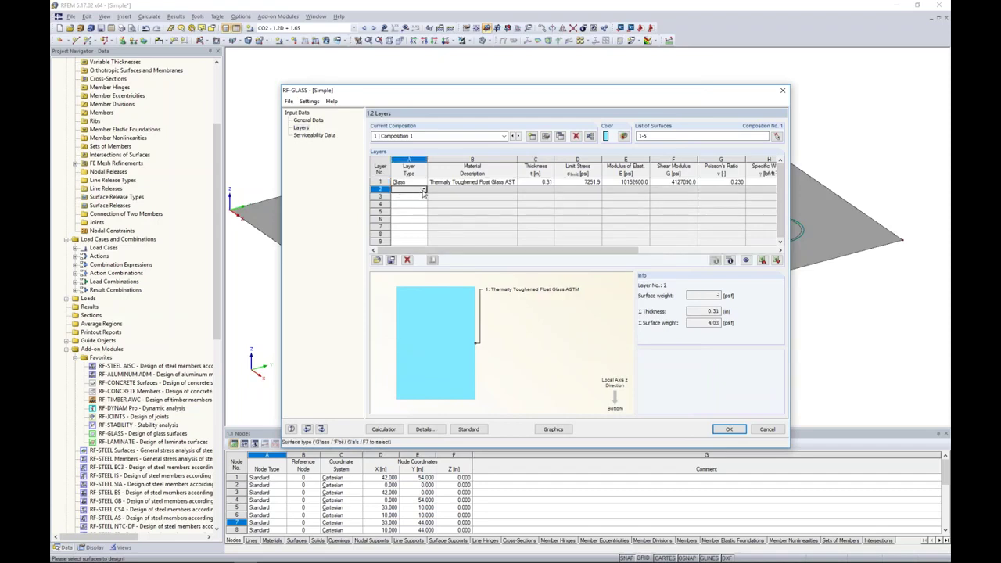
{"action": "left_click", "coordinate": [423, 191]}
{"action": "left_click", "coordinate": [419, 207]}
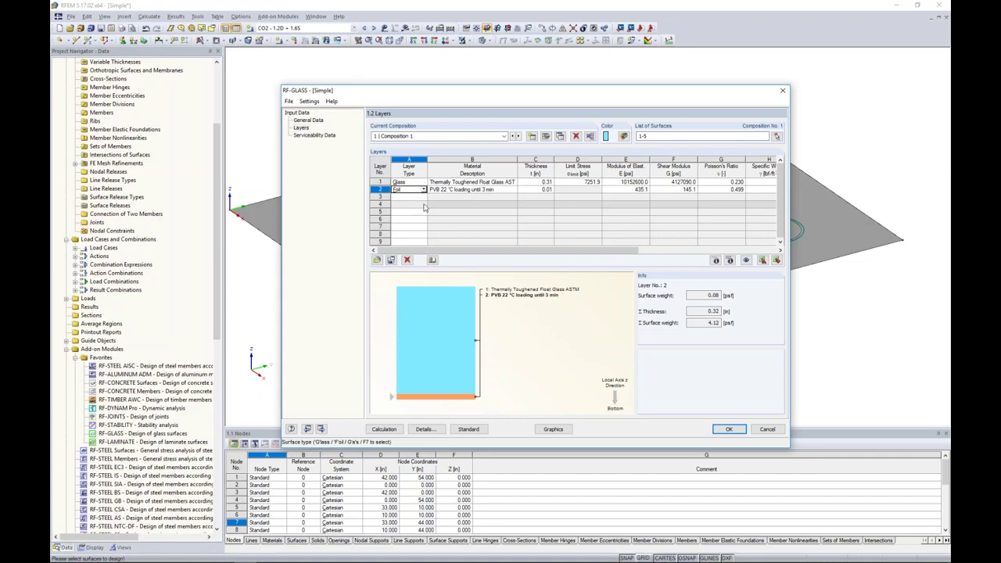
Browse the material library for the foil layer with the standard group and the standard both set to All.
{"action": "left_click", "coordinate": [439, 191]}
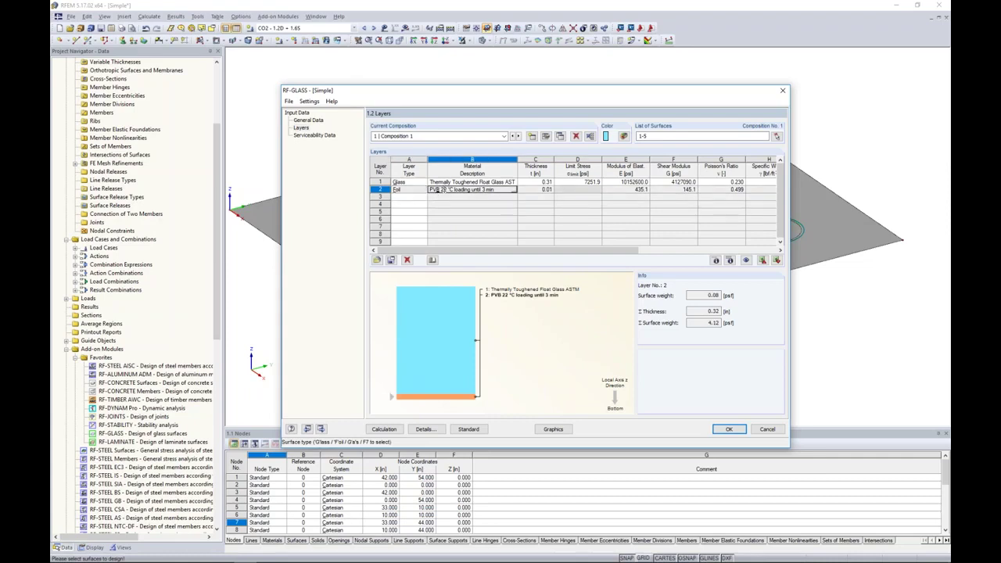
{"action": "left_click", "coordinate": [436, 190]}
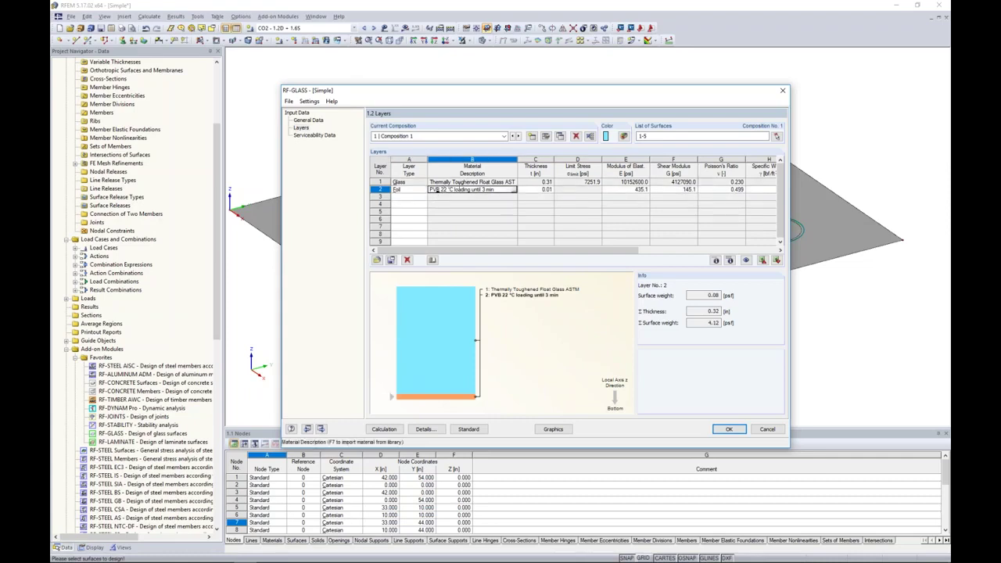
{"action": "left_click", "coordinate": [515, 192]}
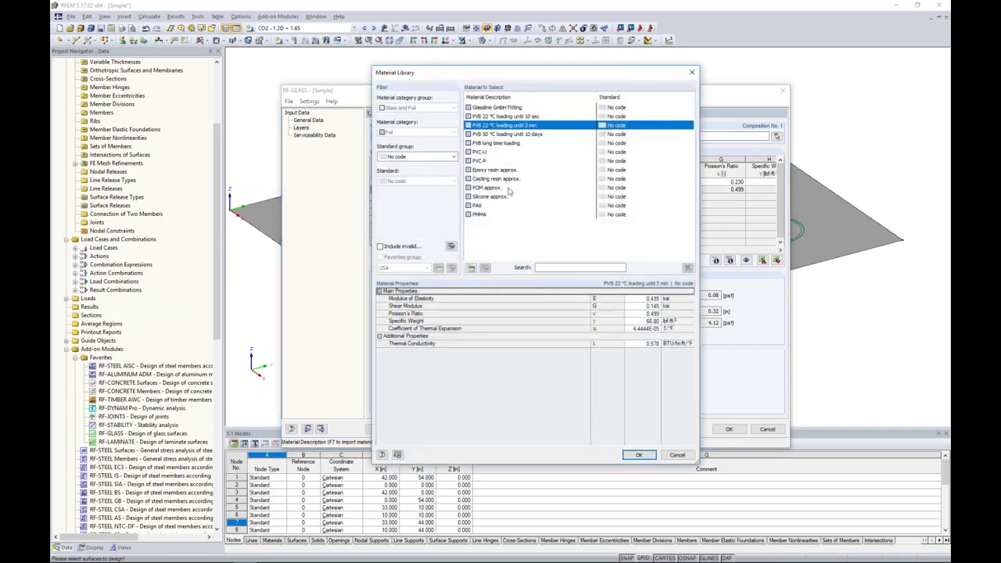
{"action": "left_click", "coordinate": [415, 159]}
{"action": "left_click", "coordinate": [407, 165]}
{"action": "left_click", "coordinate": [415, 180]}
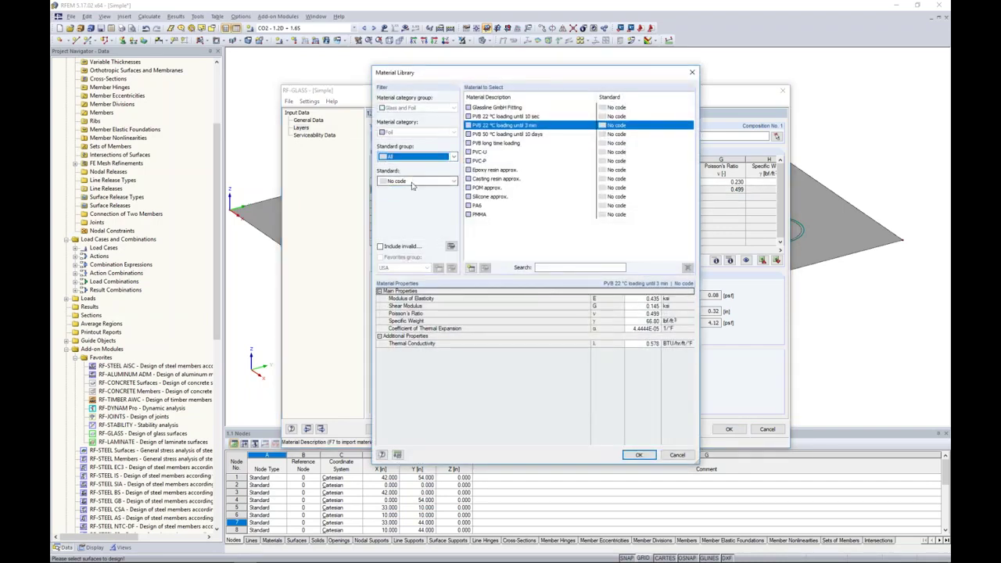
{"action": "left_click", "coordinate": [408, 190]}
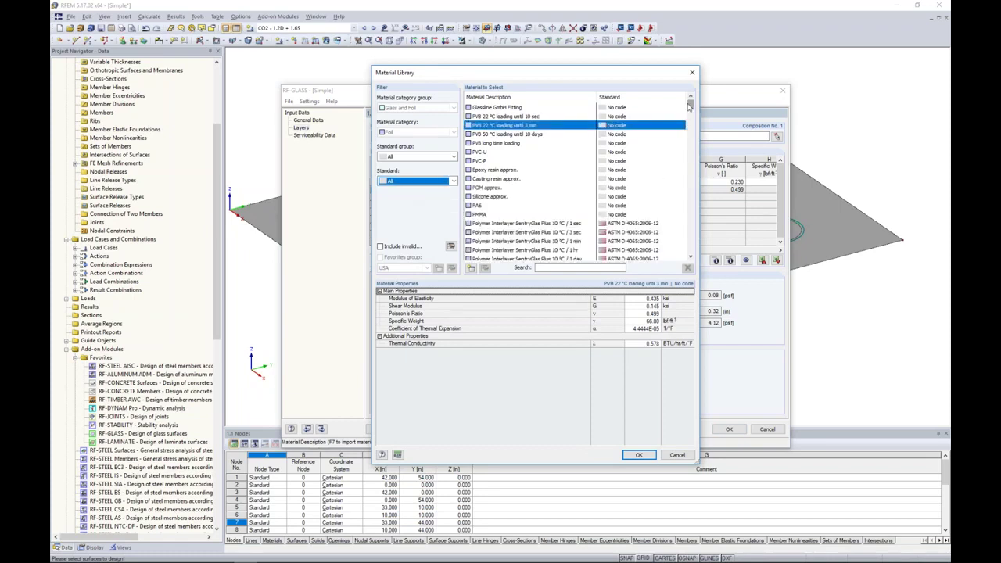
{"action": "left_click_drag", "start_coordinate": [691, 104], "coordinate": [691, 127]}
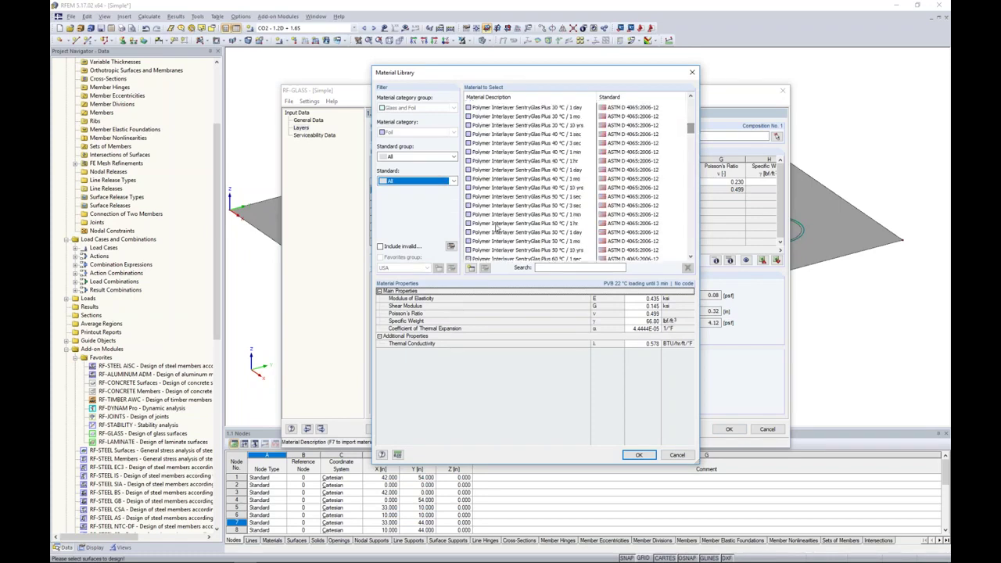
{"action": "left_click_drag", "start_coordinate": [690, 130], "coordinate": [689, 103]}
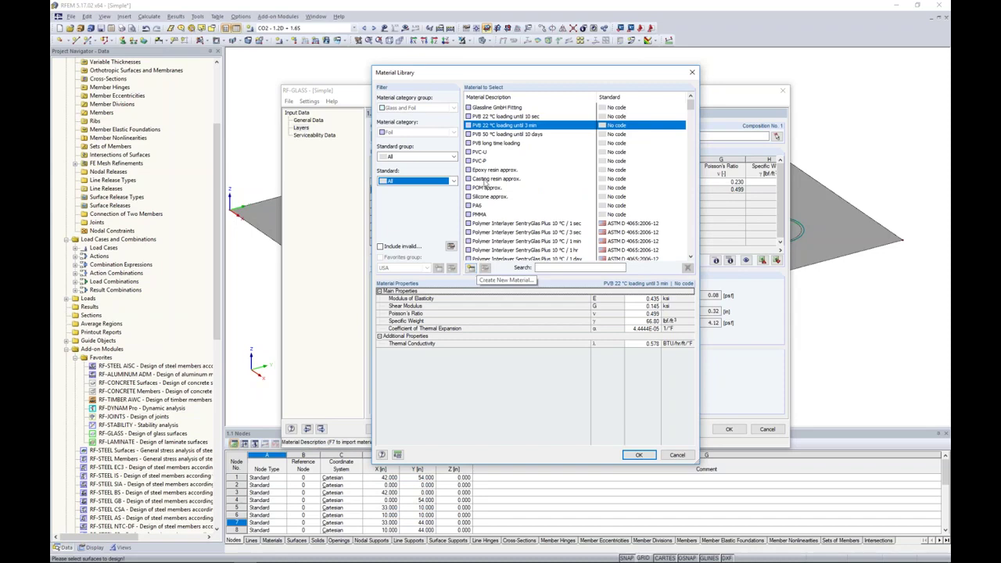
Assign PVB 22 °C loading until 3 min to the foil layer and set its thickness to 0.06 in.
{"action": "left_click", "coordinate": [486, 127]}
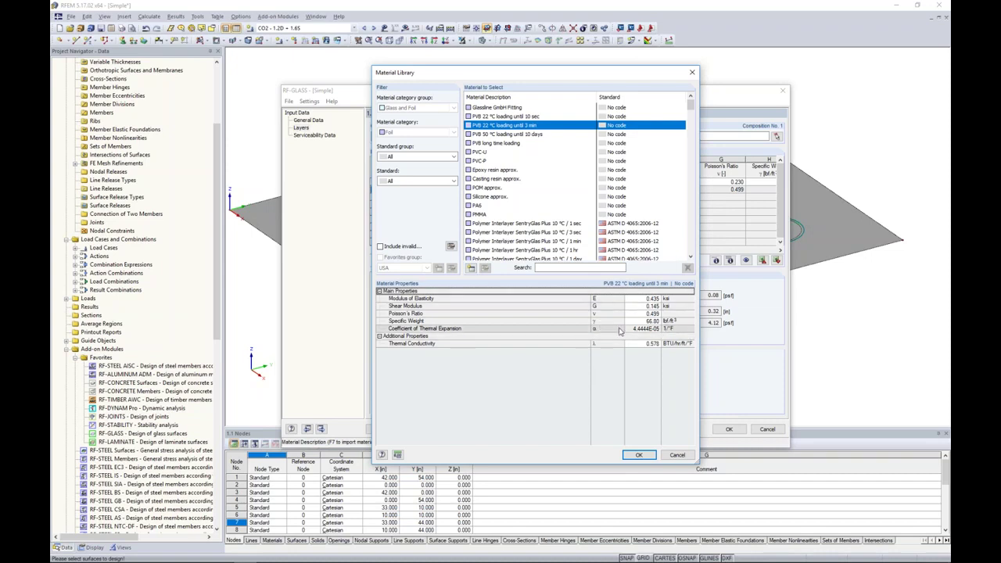
{"action": "left_click", "coordinate": [639, 456]}
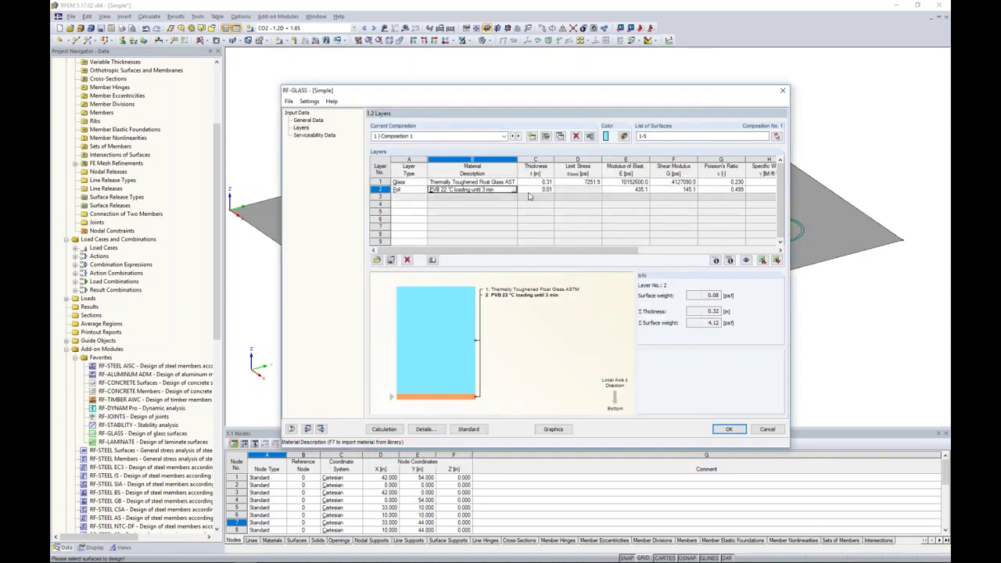
{"action": "key", "text": "Tab"}
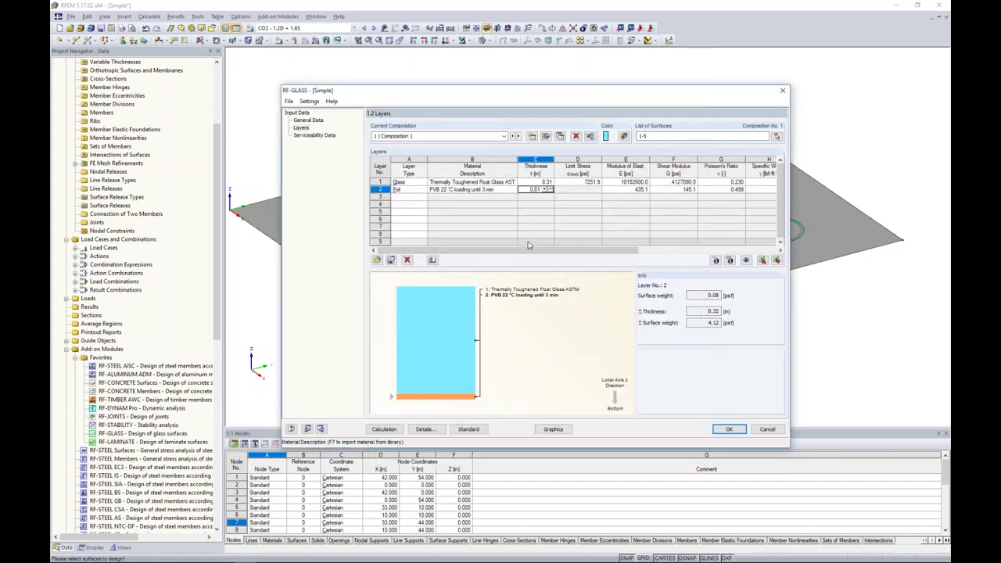
Add a third layer of type Glass, Thermally Toughened Float Glass ASTM, with a thickness of 0.31 in.
{"action": "left_click", "coordinate": [423, 197]}
{"action": "left_click", "coordinate": [423, 197]}
{"action": "left_click", "coordinate": [427, 205]}
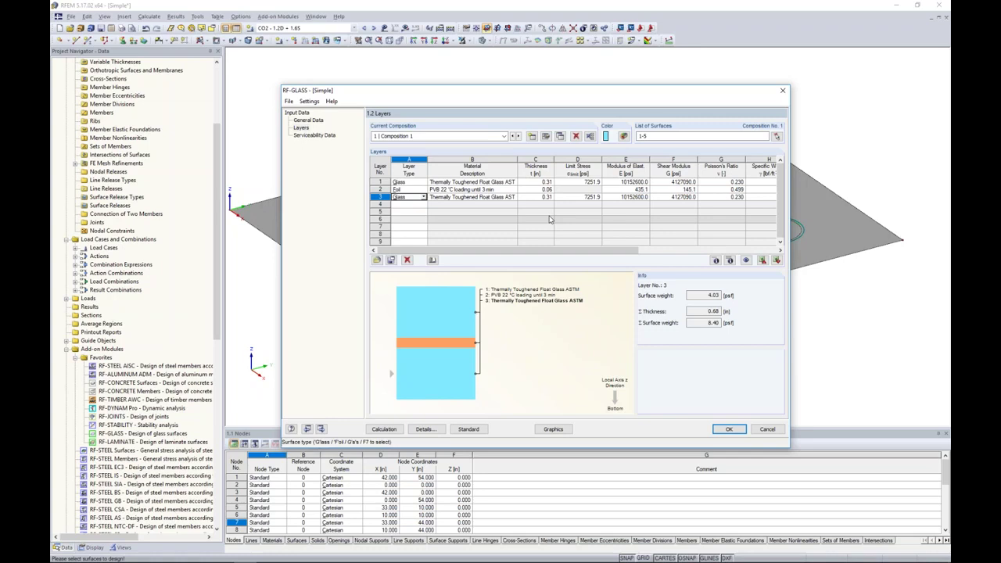
{"action": "left_click", "coordinate": [535, 196]}
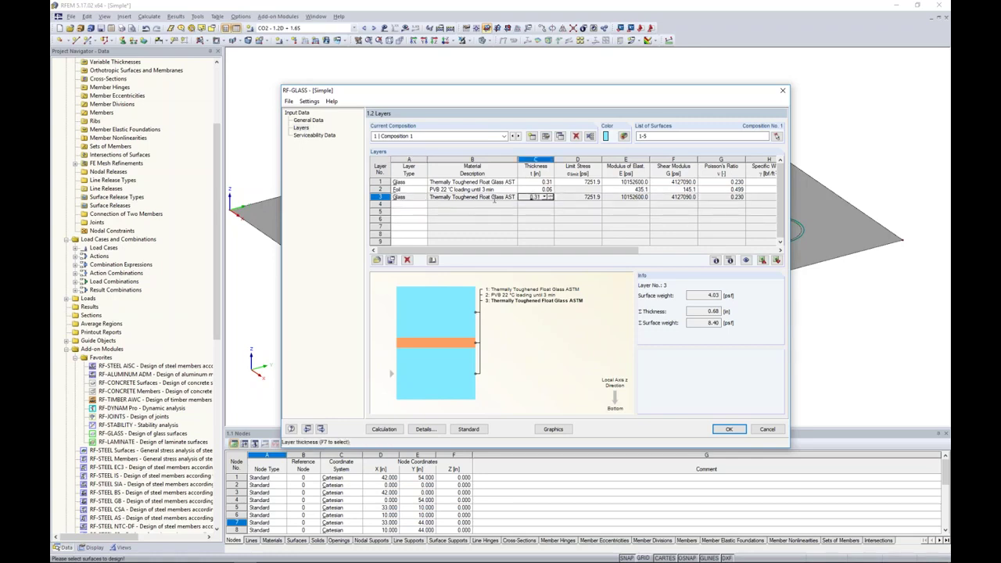
Examine the partial stiffness matrix elements of layer 3 and the extended stiffness matrix elements of surface 1.
{"action": "left_click", "coordinate": [715, 261]}
{"action": "left_click_drag", "start_coordinate": [620, 170], "coordinate": [551, 215]}
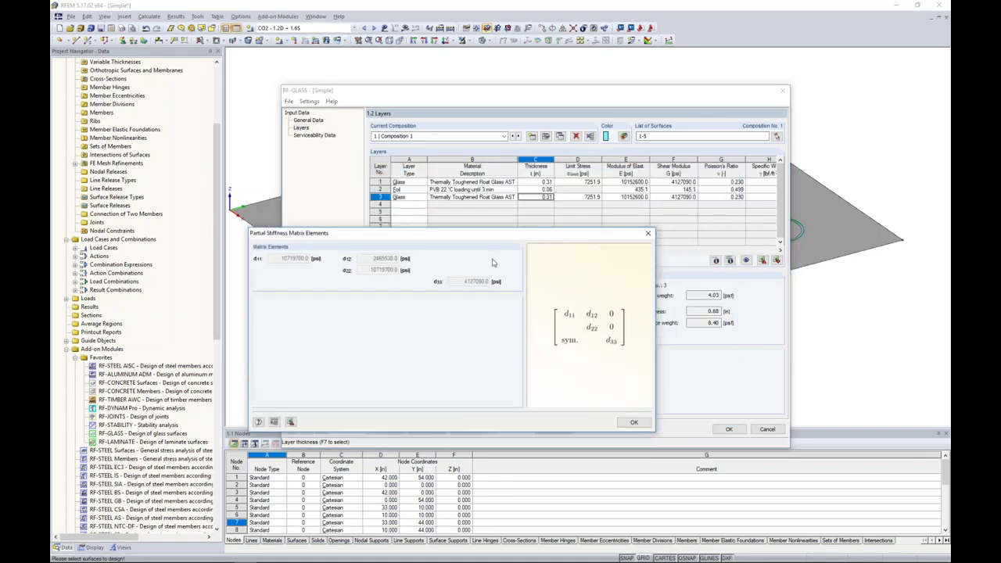
{"action": "left_click", "coordinate": [648, 233]}
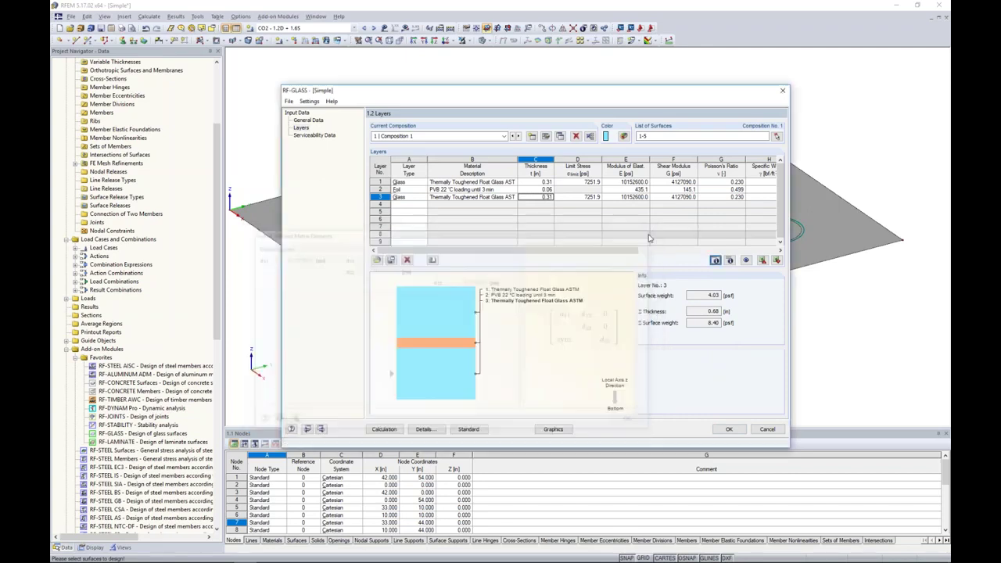
{"action": "left_click", "coordinate": [731, 263]}
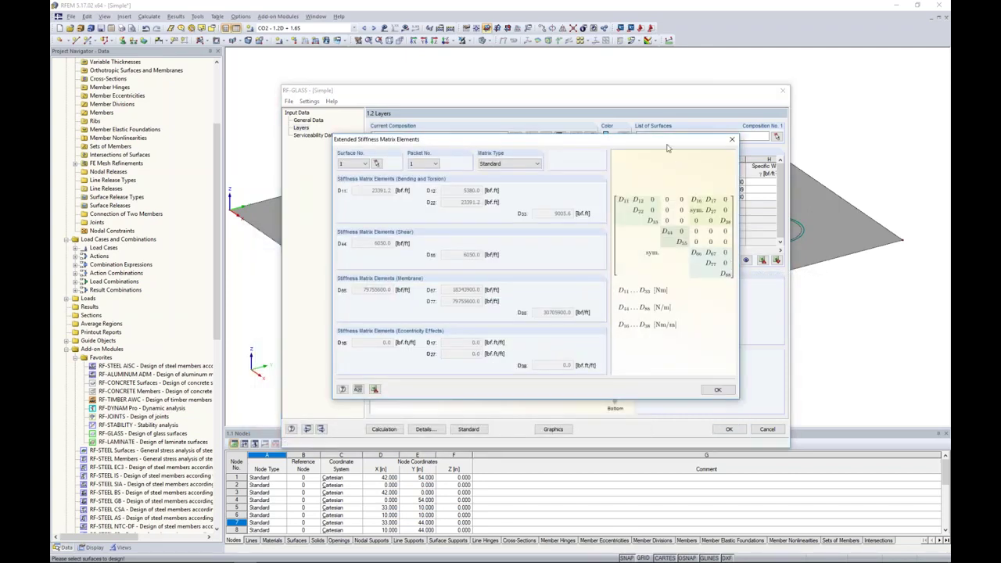
{"action": "left_click_drag", "start_coordinate": [669, 144], "coordinate": [586, 198]}
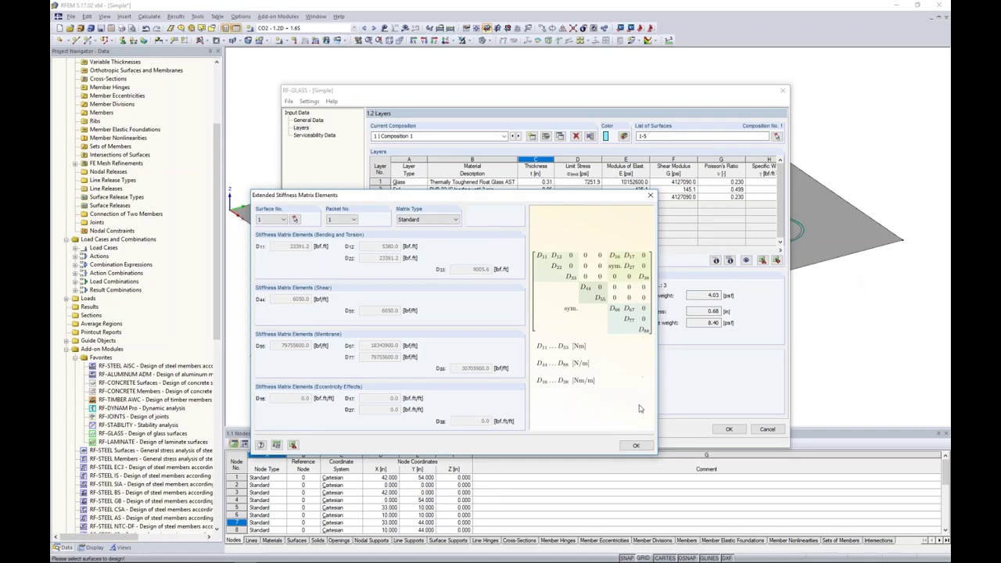
{"action": "left_click", "coordinate": [636, 445]}
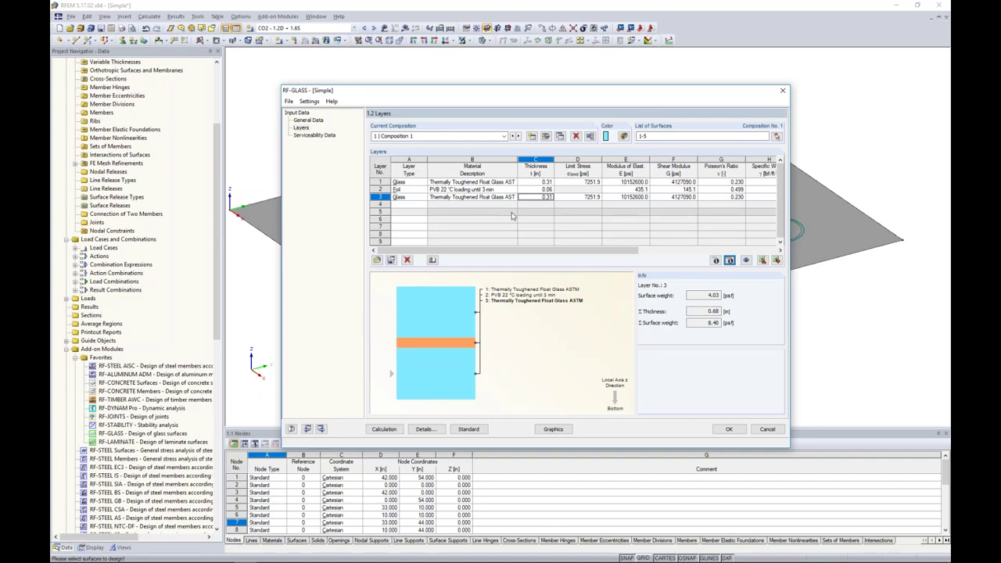
Turn off the consideration of coupling between layers in the details of Composition 1.
{"action": "left_click", "coordinate": [546, 136]}
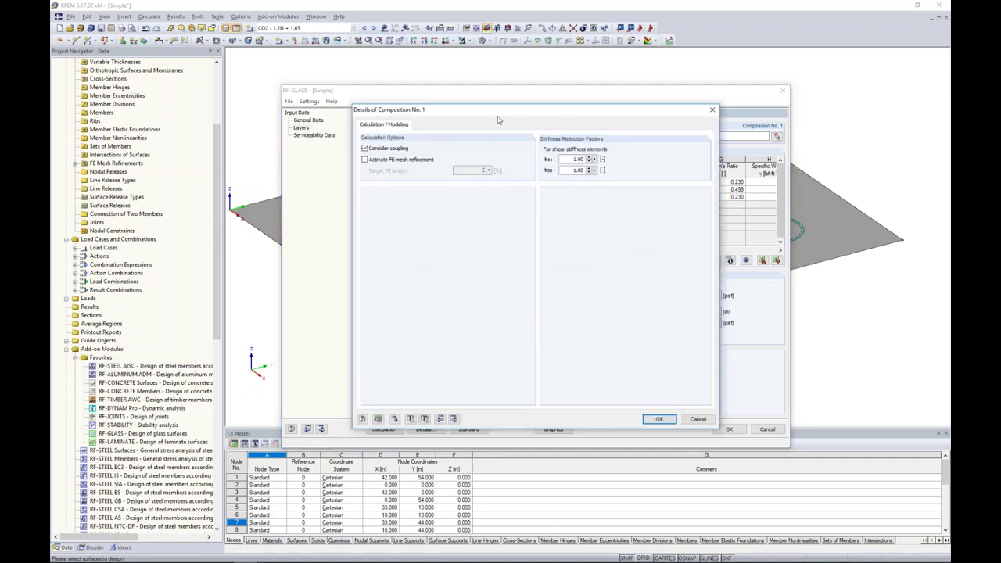
{"action": "left_click_drag", "start_coordinate": [497, 114], "coordinate": [492, 181]}
{"action": "left_click", "coordinate": [358, 216]}
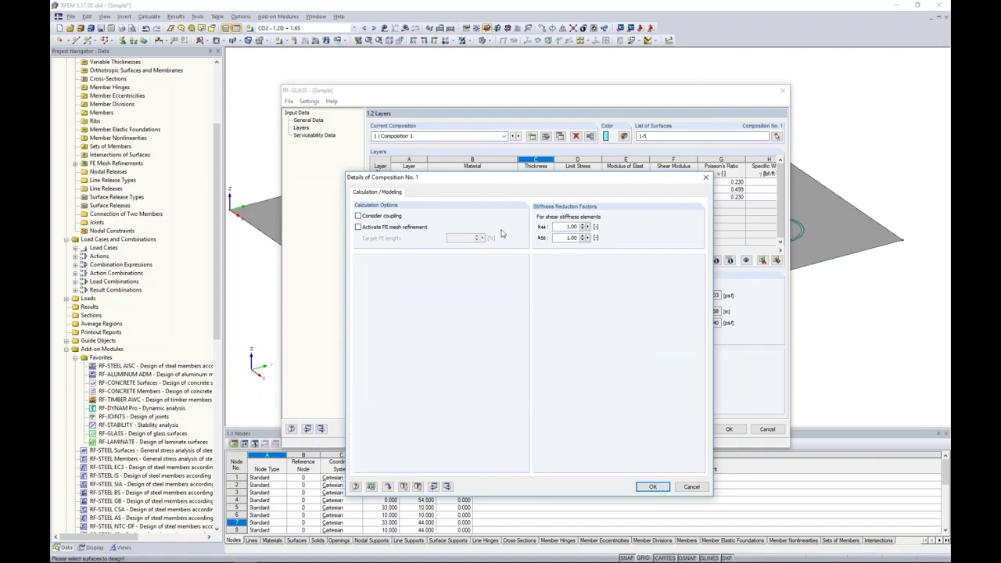
{"action": "left_click", "coordinate": [653, 486]}
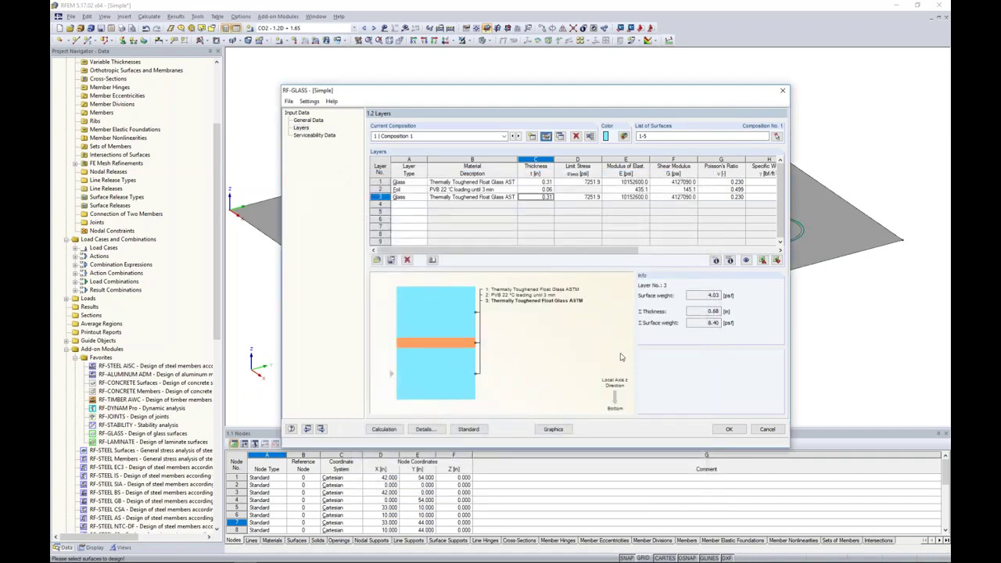
Add surface 1 to the serviceability data with Maximum boundary line as its reference length type.
{"action": "left_click", "coordinate": [309, 135]}
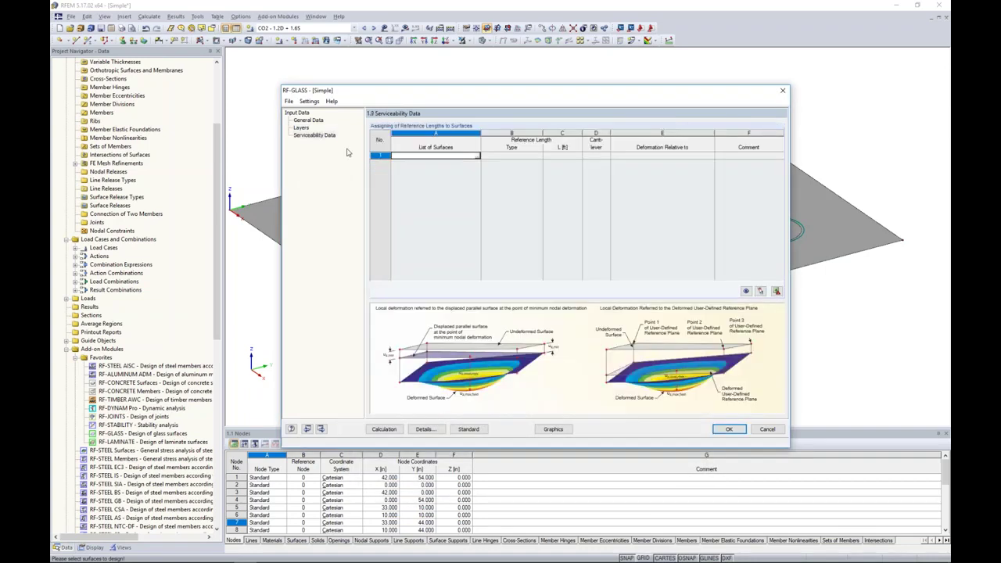
{"action": "left_click", "coordinate": [478, 158]}
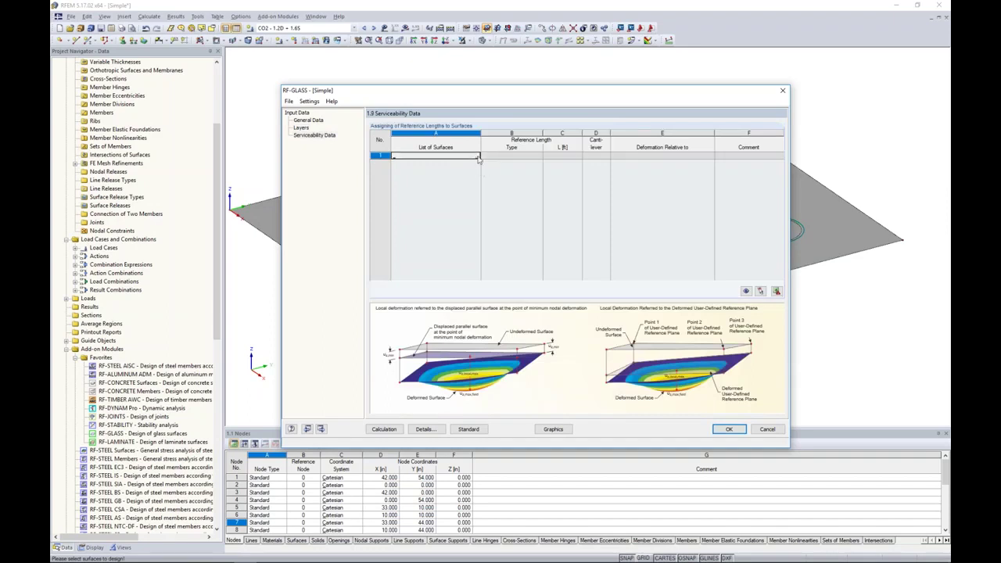
{"action": "left_click", "coordinate": [478, 158]}
{"action": "left_click", "coordinate": [519, 173]}
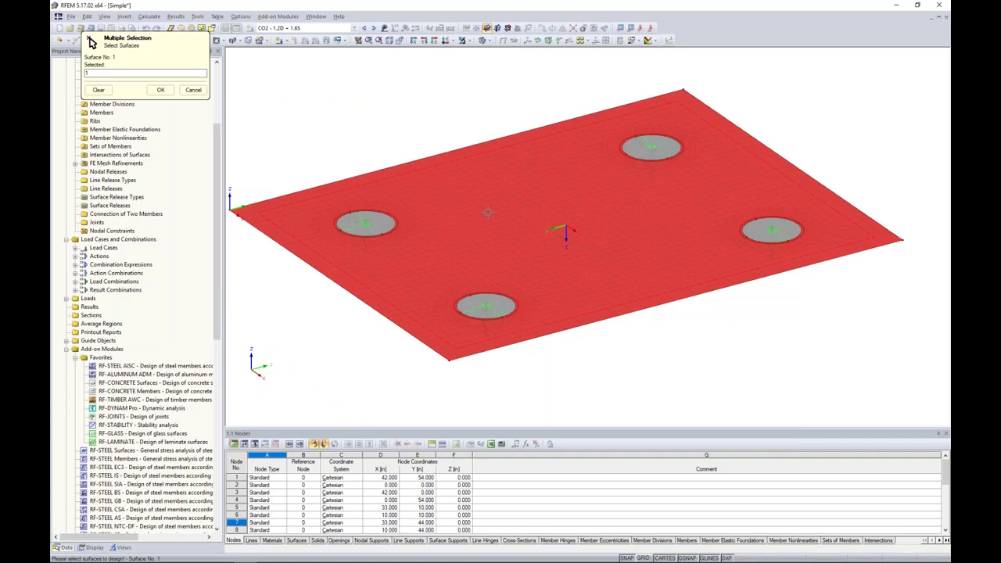
{"action": "left_click", "coordinate": [160, 90]}
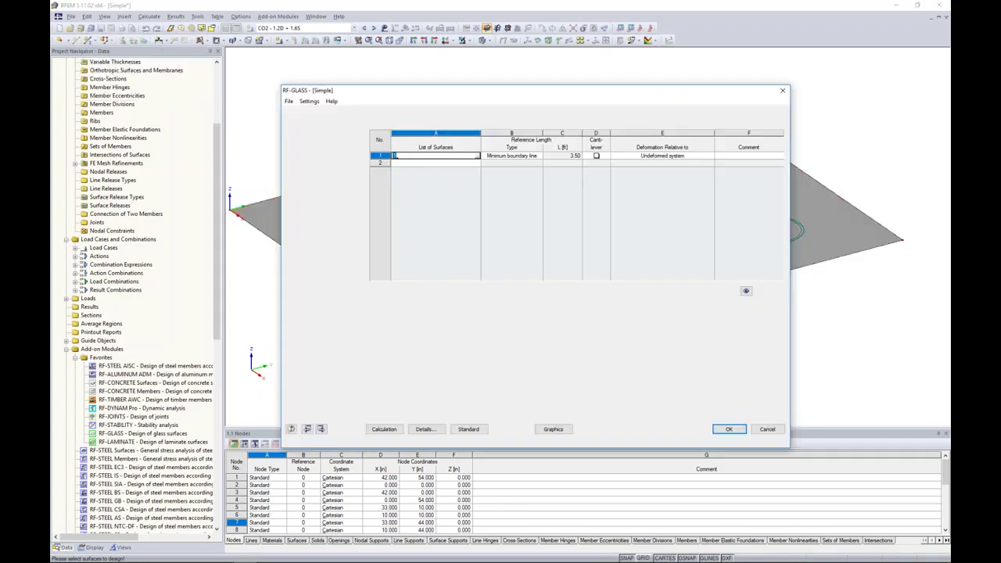
{"action": "left_click", "coordinate": [520, 156]}
{"action": "left_click", "coordinate": [539, 157]}
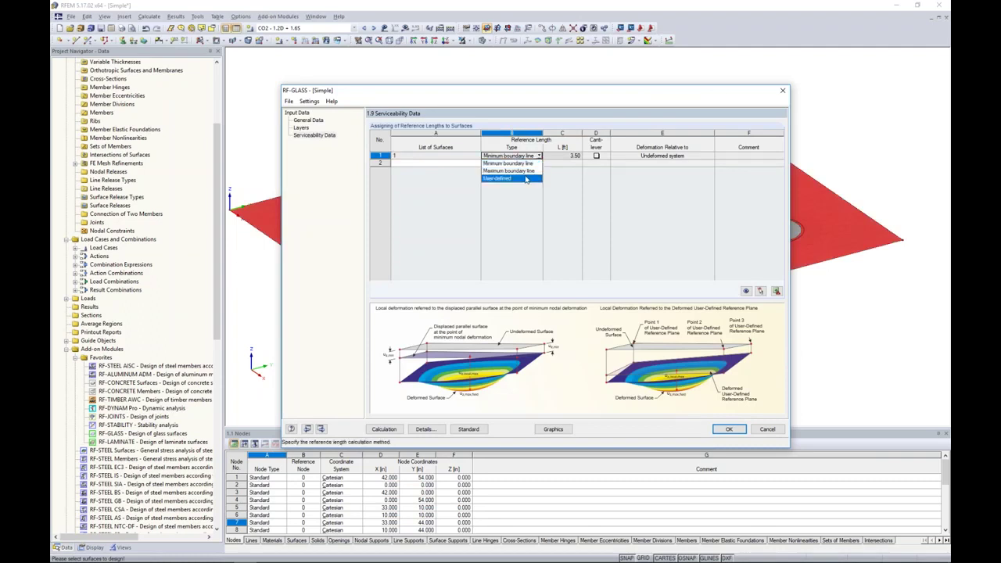
{"action": "left_click", "coordinate": [526, 171]}
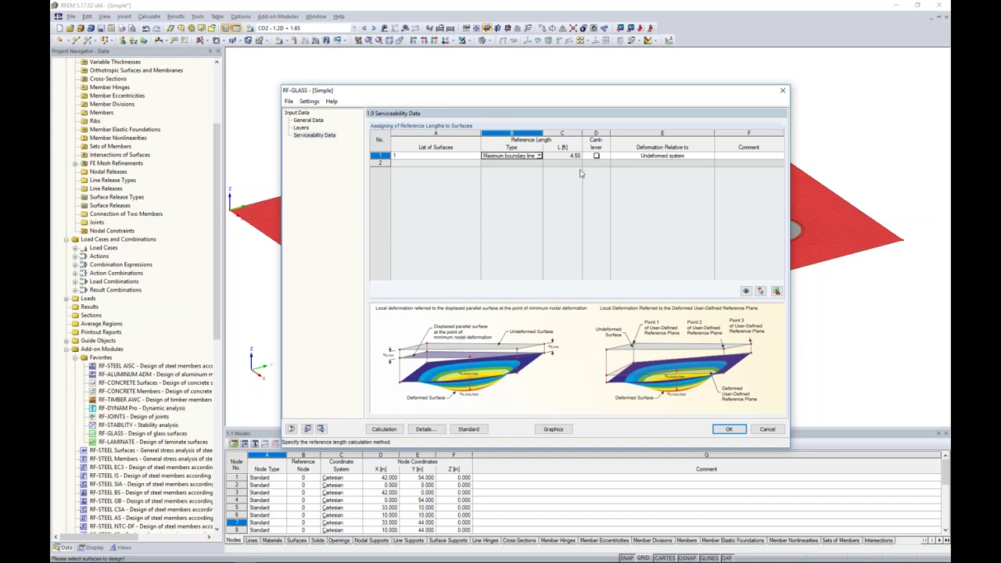
Try changing the characteristic deflection limit in the standard's serviceability limits.
{"action": "left_click", "coordinate": [468, 430]}
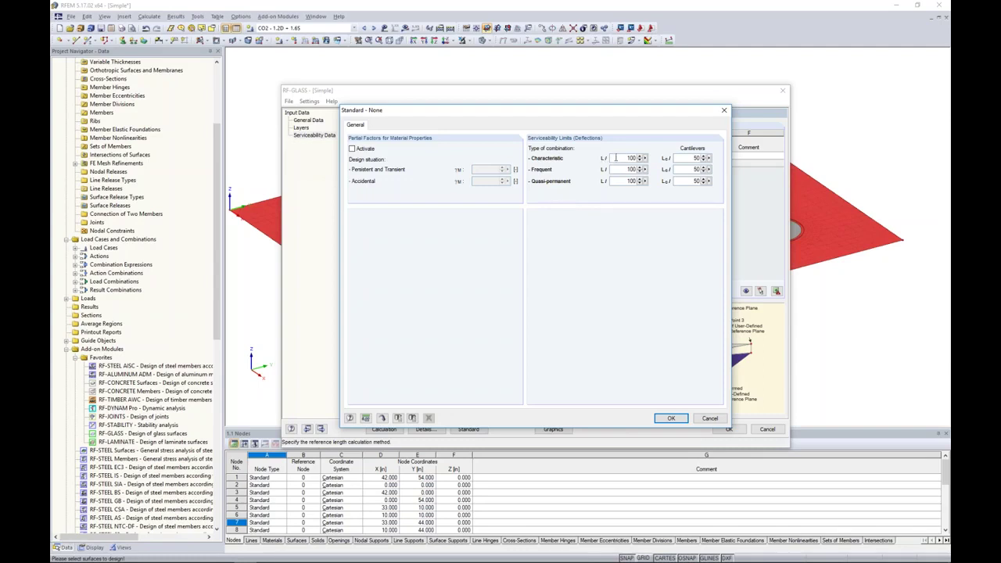
{"action": "left_click_drag", "start_coordinate": [626, 158], "coordinate": [649, 157]}
{"action": "type", "text": "15"}
{"action": "key", "text": "BackSpace"}
{"action": "key", "text": "BackSpace"}
{"action": "key", "text": "BackSpace"}
{"action": "left_click", "coordinate": [666, 420]}
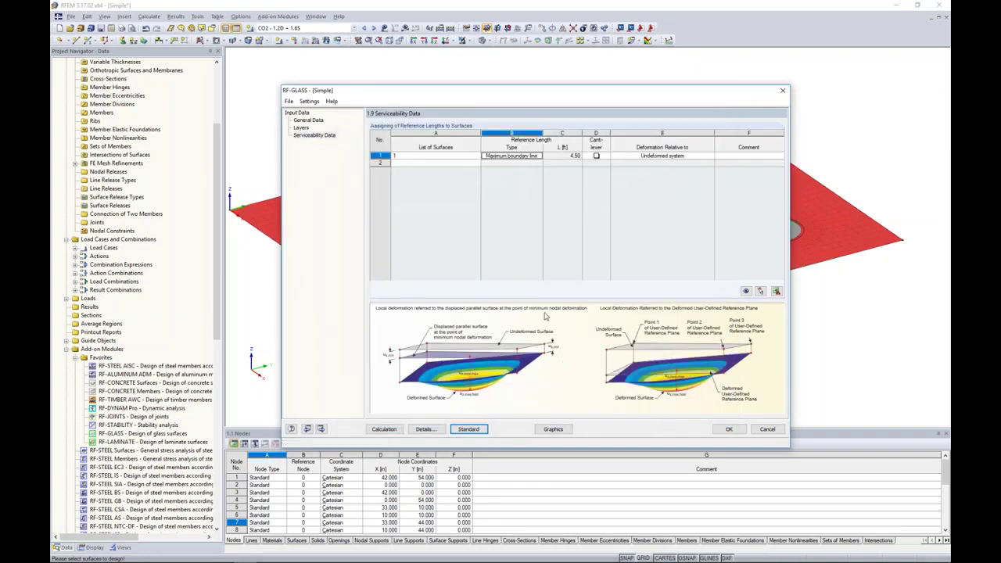
Run the glass design calculation and examine the maximum stress ratios by loading together with the model's stress plot.
{"action": "left_click", "coordinate": [385, 430]}
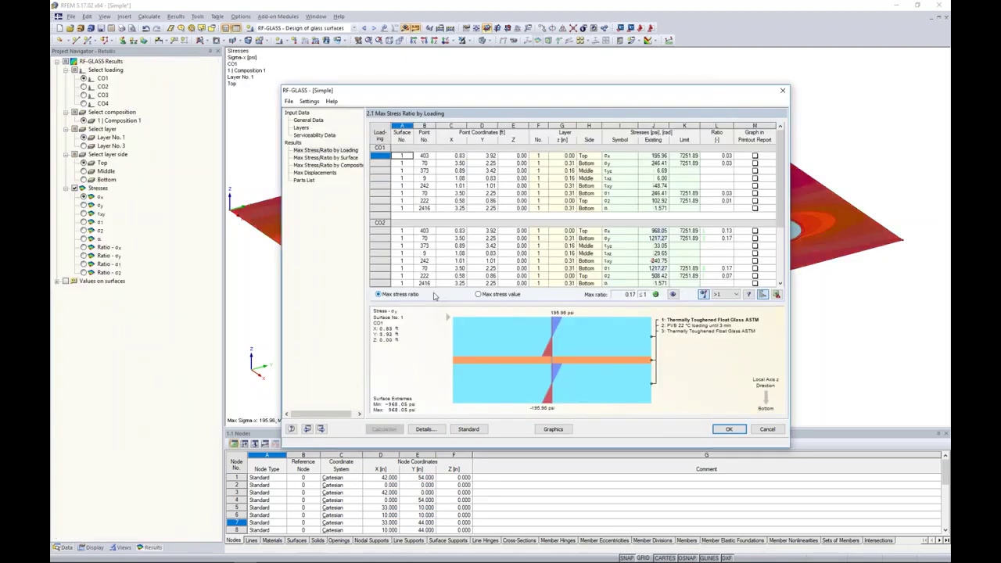
{"action": "left_click_drag", "start_coordinate": [571, 98], "coordinate": [560, 288]}
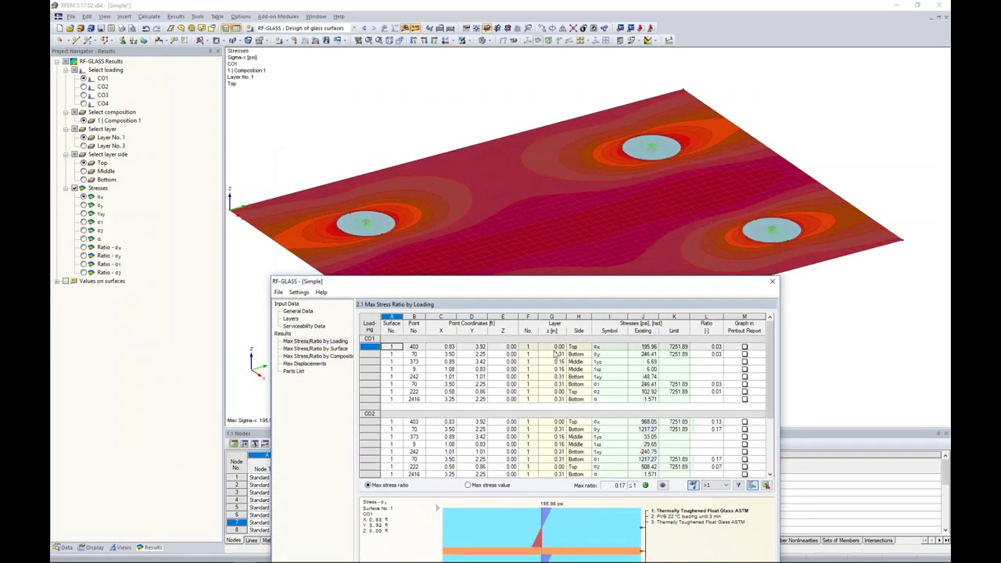
{"action": "left_click_drag", "start_coordinate": [581, 290], "coordinate": [598, 138]}
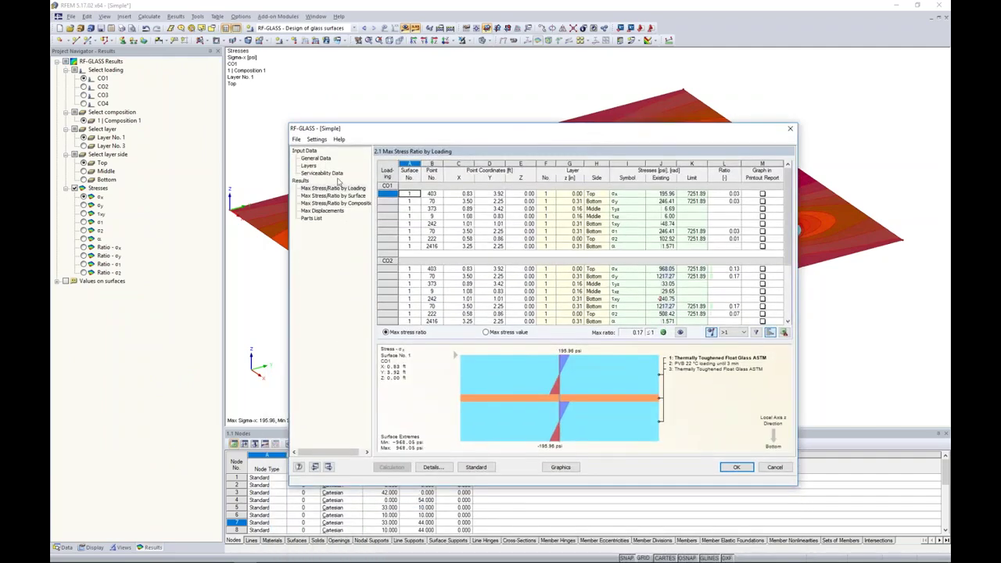
Examine the maximum stress ratios by surface, including the σx, σy, τyz and τxz distributions through the layers.
{"action": "left_click", "coordinate": [318, 198]}
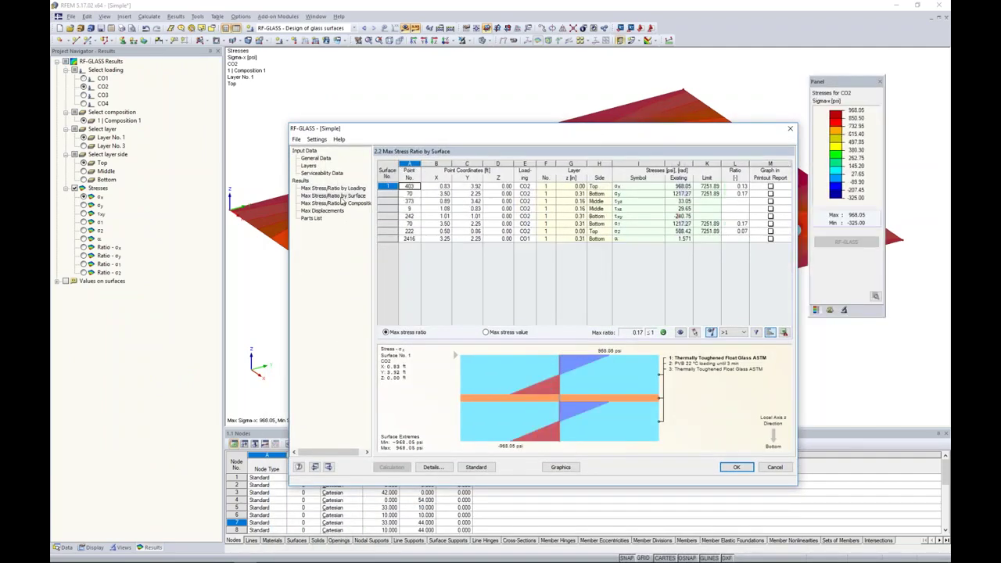
{"action": "left_click_drag", "start_coordinate": [458, 137], "coordinate": [435, 291]}
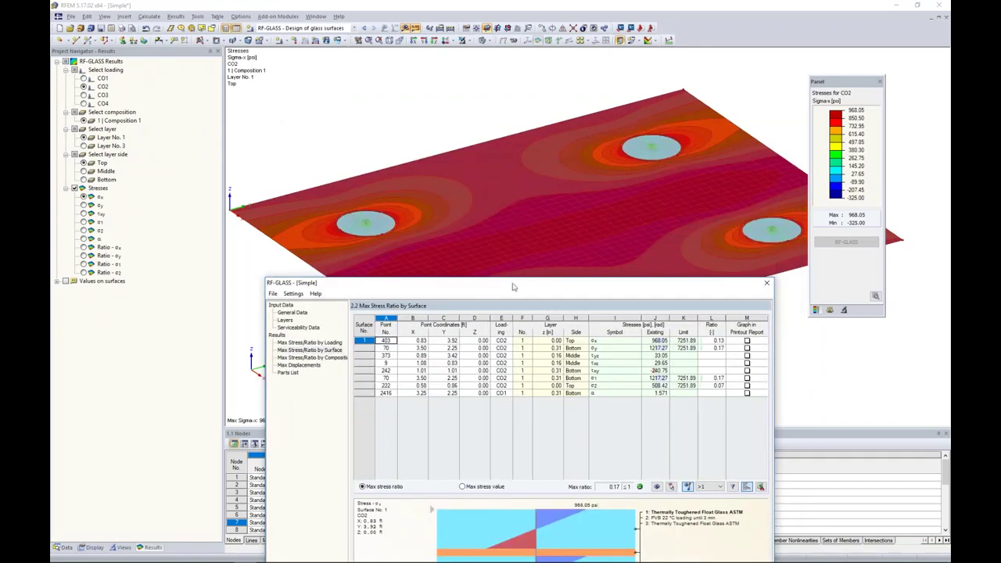
{"action": "left_click_drag", "start_coordinate": [515, 286], "coordinate": [522, 125]}
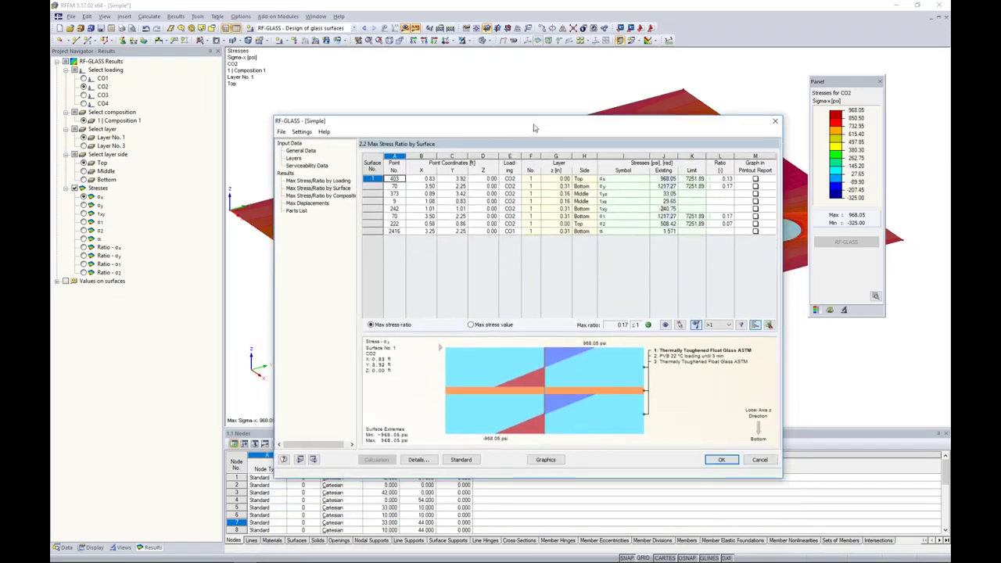
{"action": "left_click", "coordinate": [585, 186]}
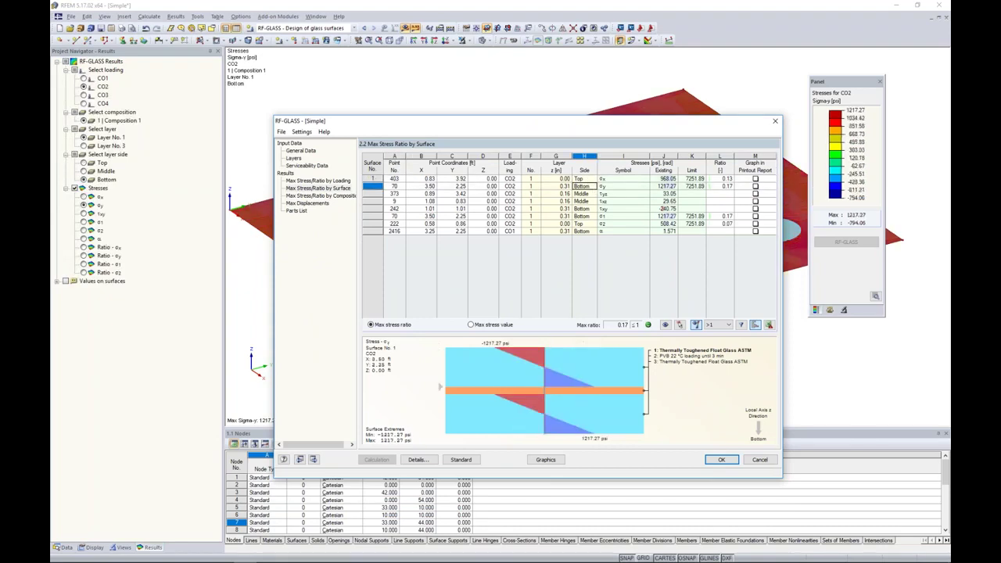
{"action": "left_click_drag", "start_coordinate": [579, 127], "coordinate": [560, 334]}
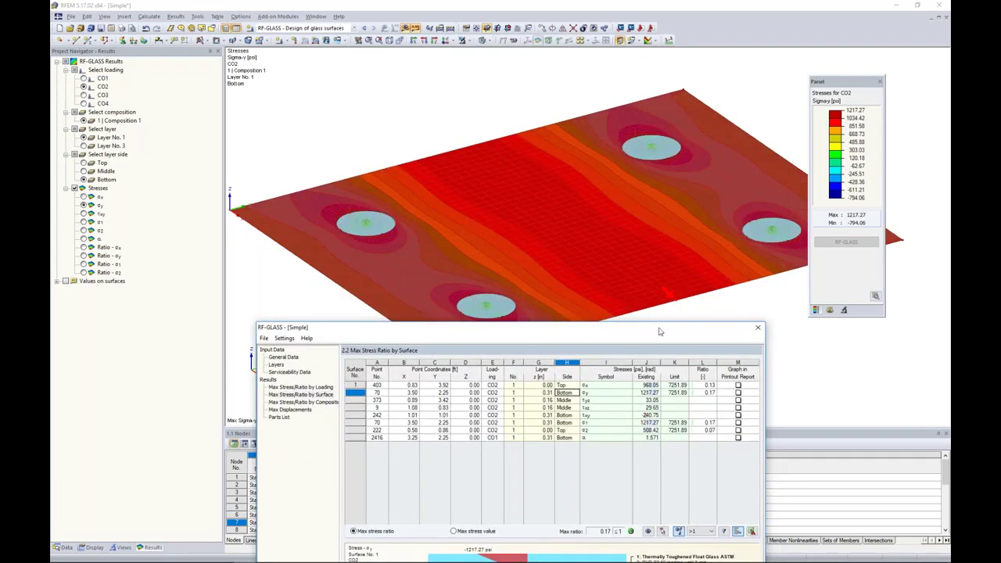
{"action": "left_click_drag", "start_coordinate": [657, 334], "coordinate": [676, 144]}
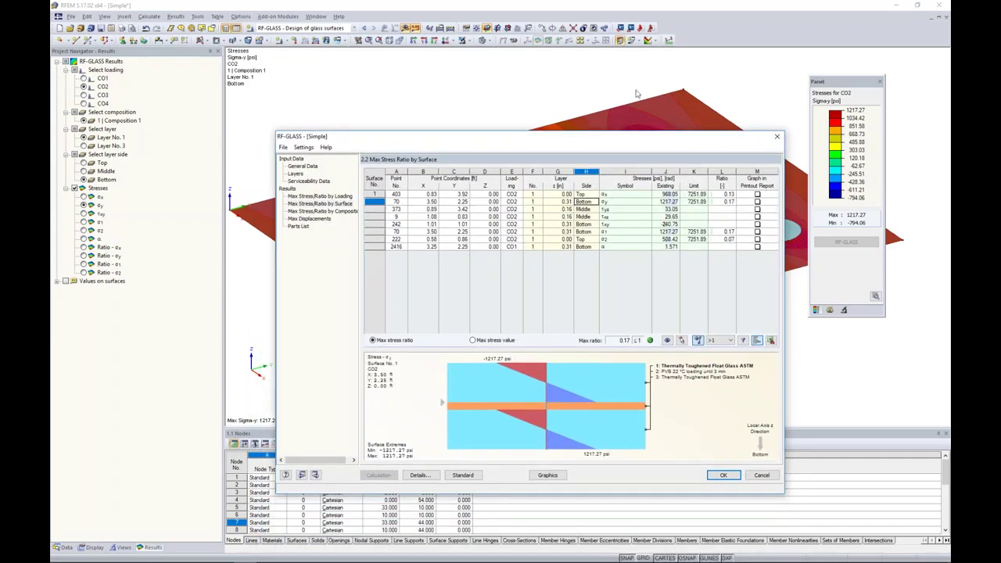
{"action": "left_click", "coordinate": [586, 209]}
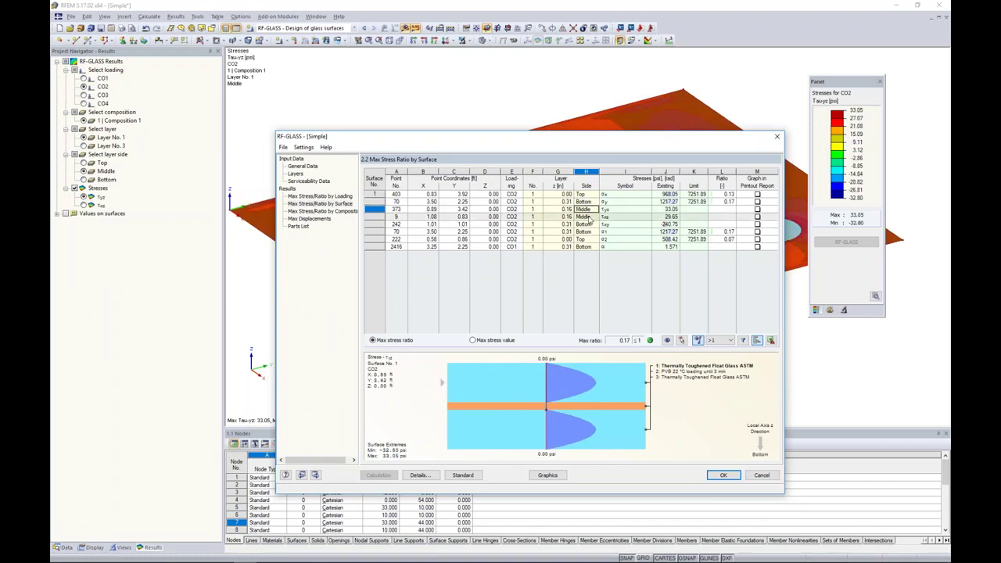
{"action": "left_click", "coordinate": [588, 218]}
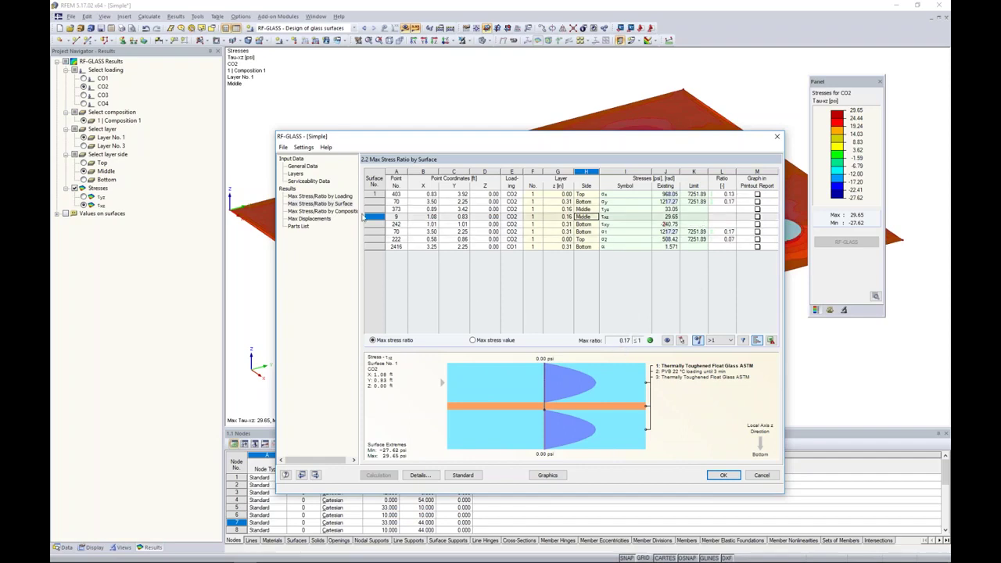
Examine the maximum displacements table and the uz deformation plot for CO3.
{"action": "left_click", "coordinate": [310, 219]}
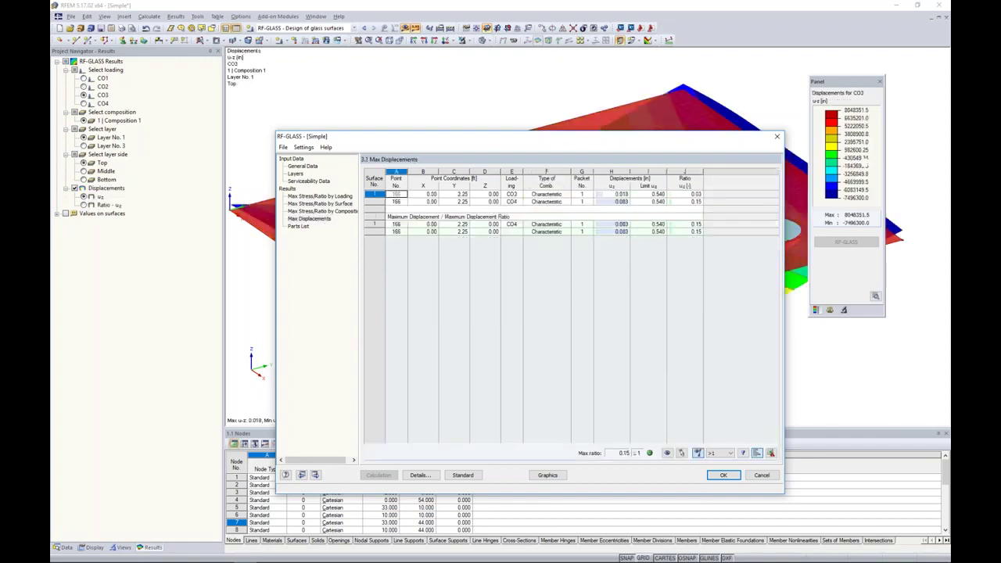
{"action": "left_click_drag", "start_coordinate": [536, 141], "coordinate": [510, 219]}
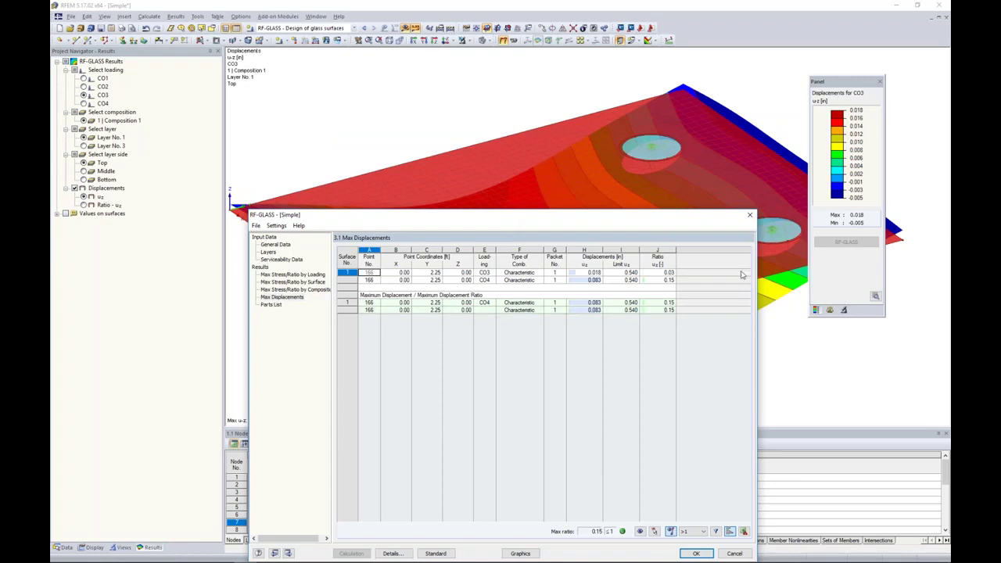
{"action": "left_click_drag", "start_coordinate": [629, 220], "coordinate": [671, 100]}
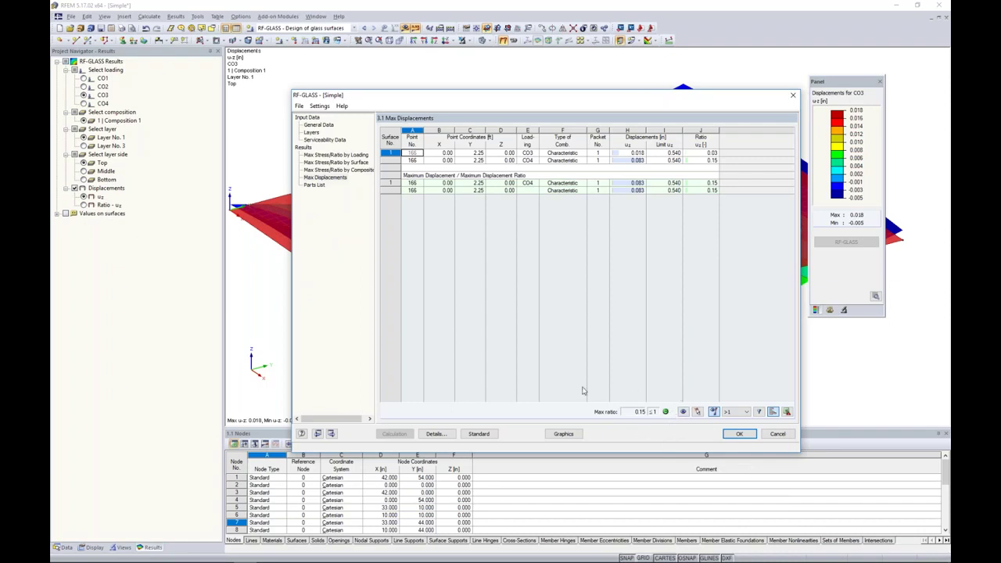
Display the CO2 τxz stresses of layer 1 graphically on the model with smooth color transitions.
{"action": "left_click", "coordinate": [352, 164]}
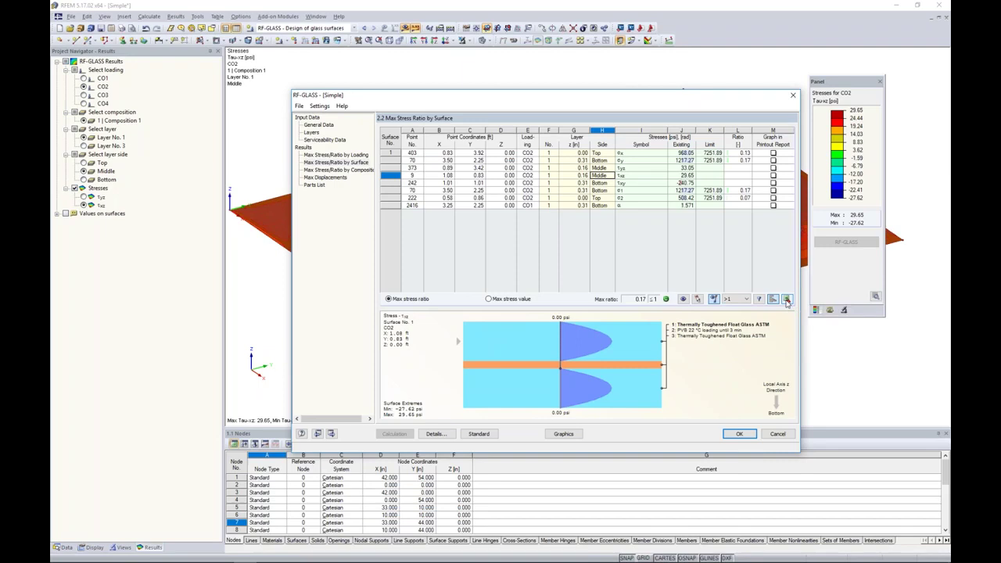
{"action": "left_click", "coordinate": [563, 434]}
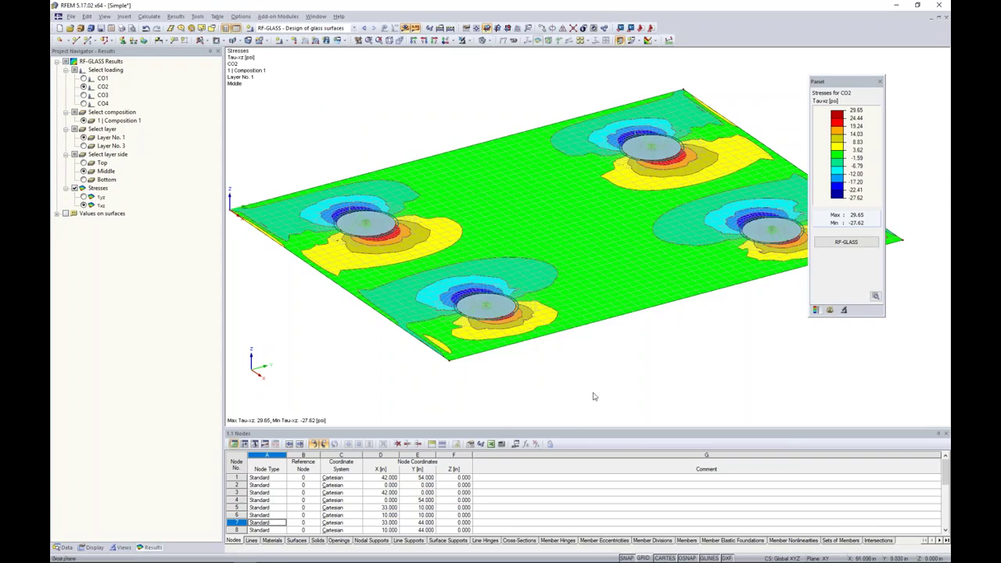
{"action": "left_click", "coordinate": [876, 296]}
{"action": "left_click", "coordinate": [816, 405]}
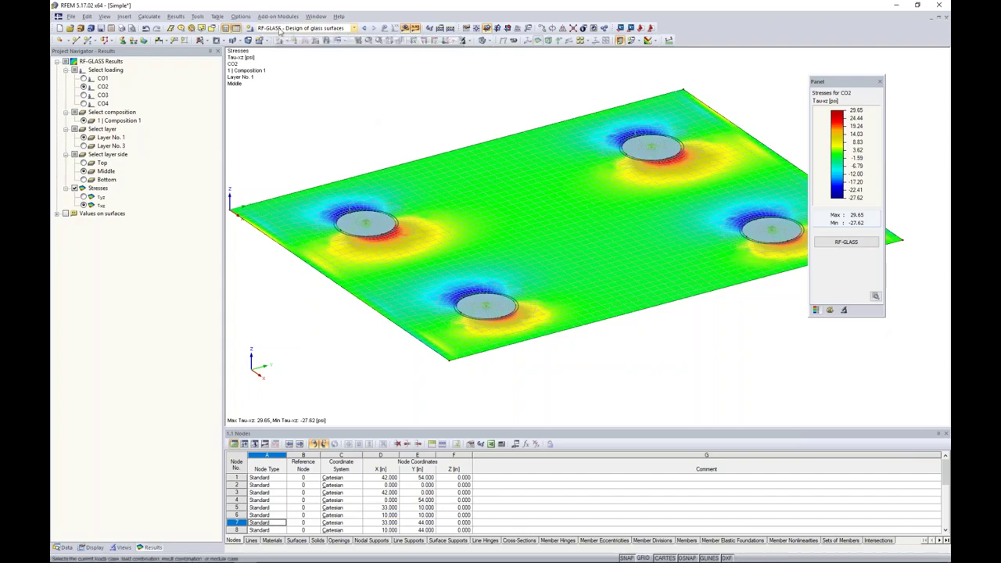
Keep the RF-GLASS results active and view the top-side σx and σy stresses of layer 3 for CO2.
{"action": "left_click", "coordinate": [354, 28]}
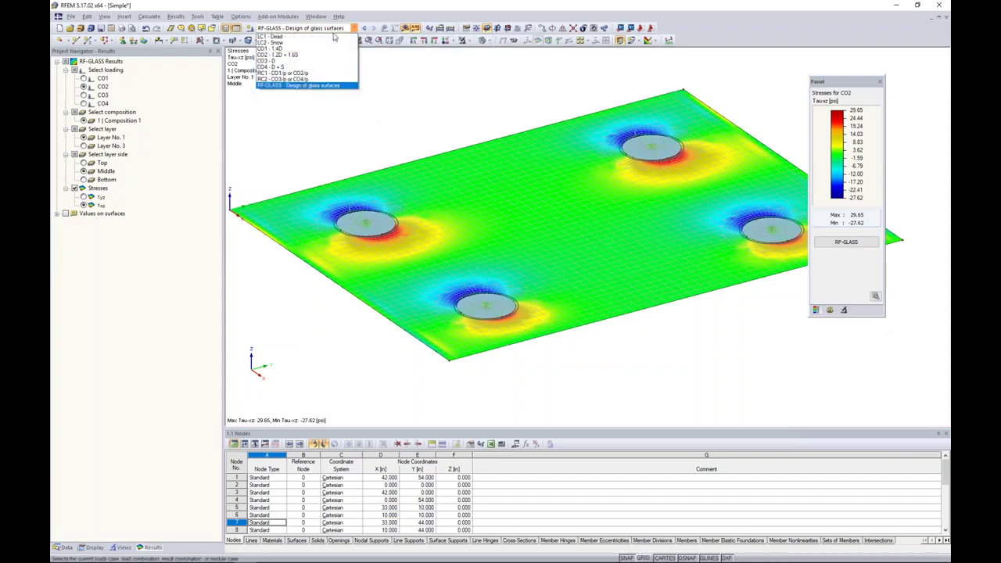
{"action": "left_click", "coordinate": [300, 86]}
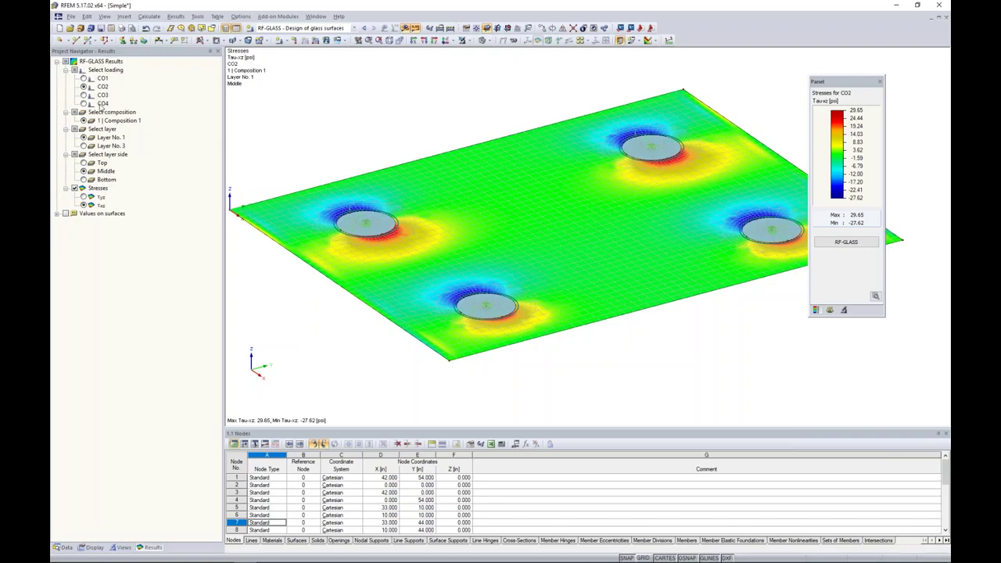
{"action": "left_click", "coordinate": [84, 145]}
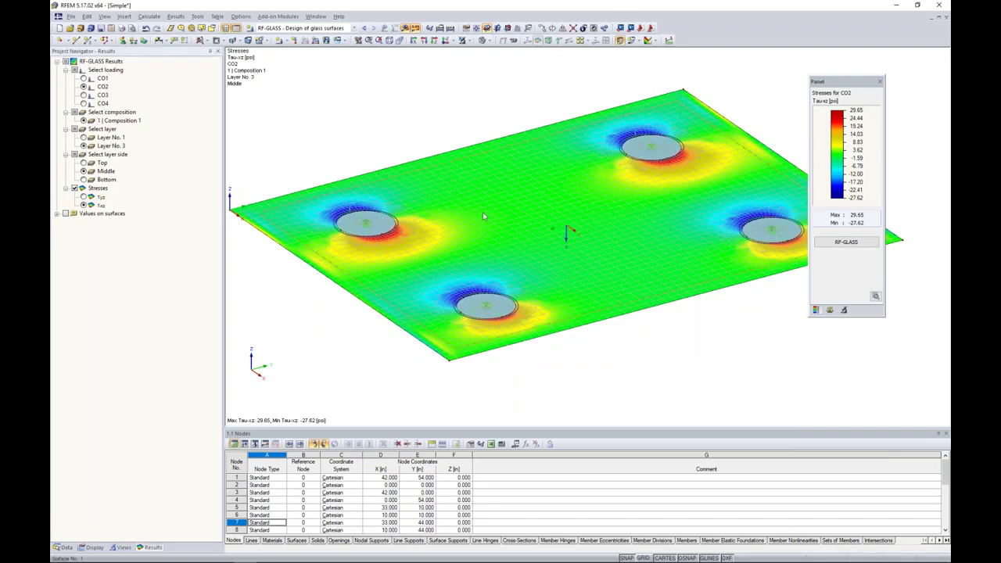
{"action": "left_click", "coordinate": [85, 162]}
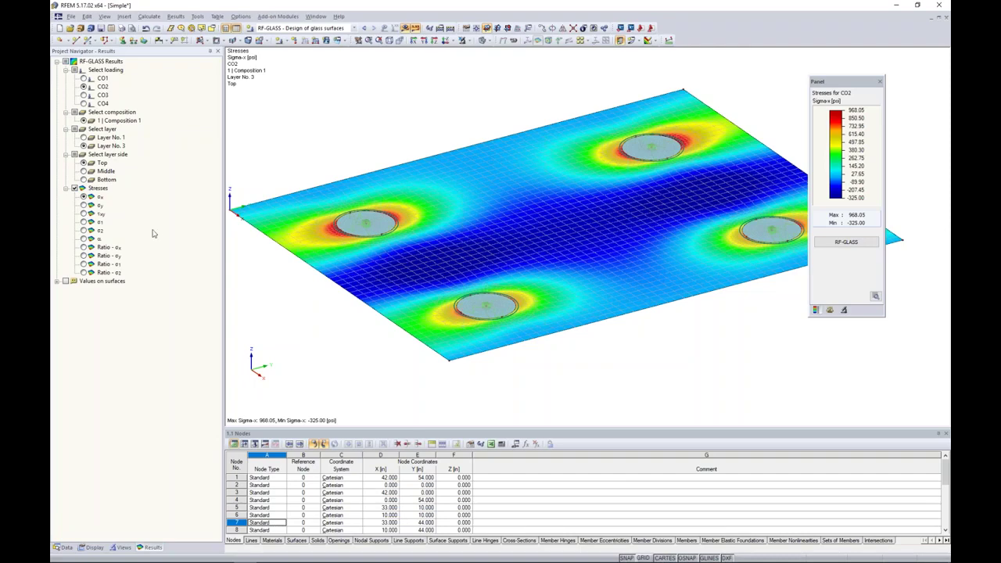
{"action": "left_click", "coordinate": [83, 205]}
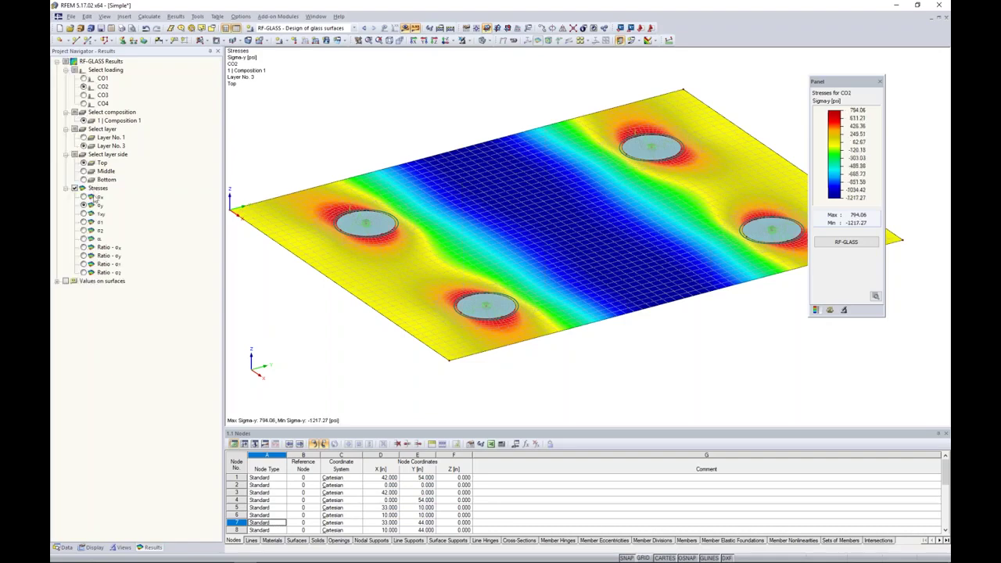
{"action": "left_click", "coordinate": [379, 226]}
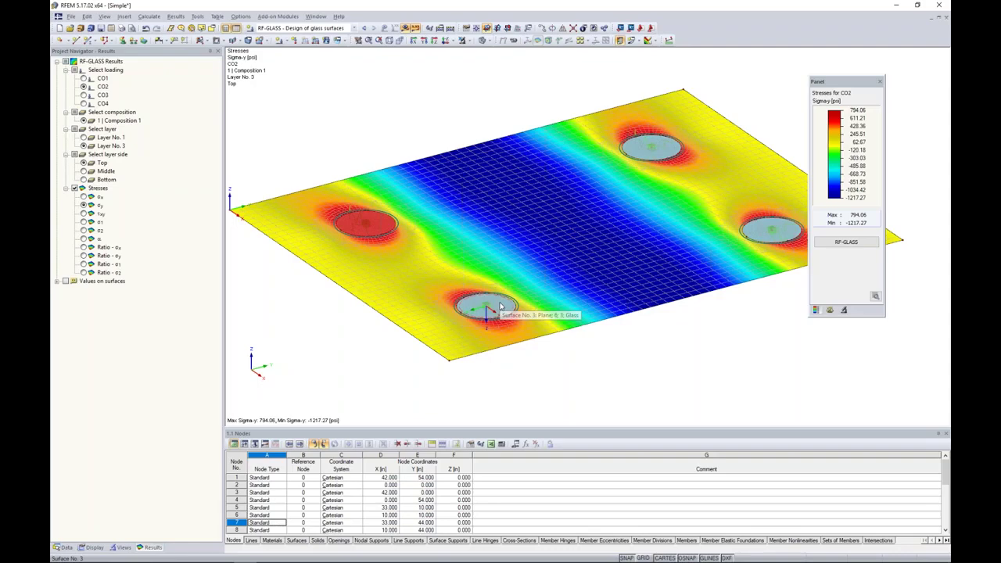
{"action": "left_click", "coordinate": [630, 351]}
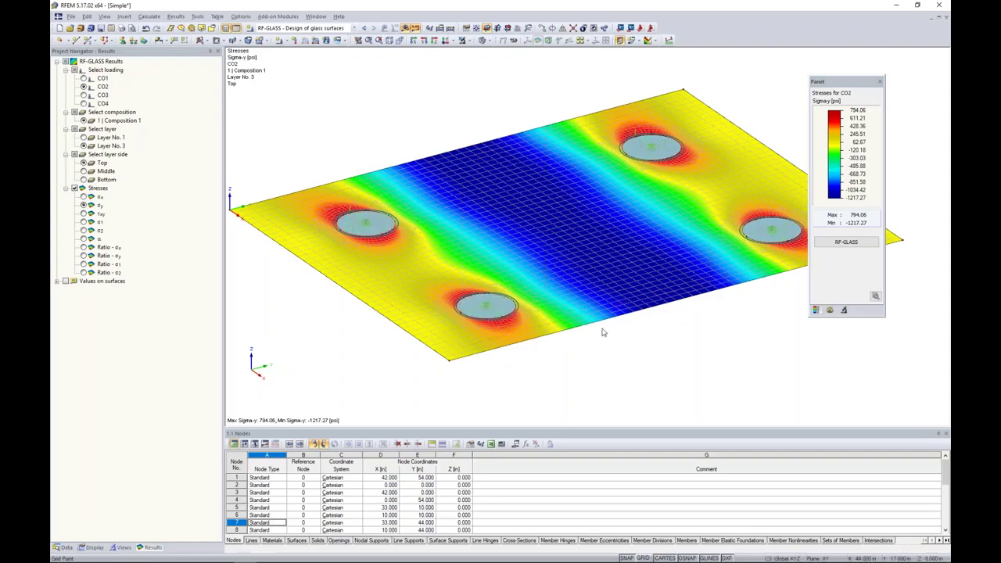
Switch to the PowerPoint presentation and view the Simplified Method Results slide.
{"action": "key", "text": "super+Tab"}
{"action": "left_click", "coordinate": [581, 176]}
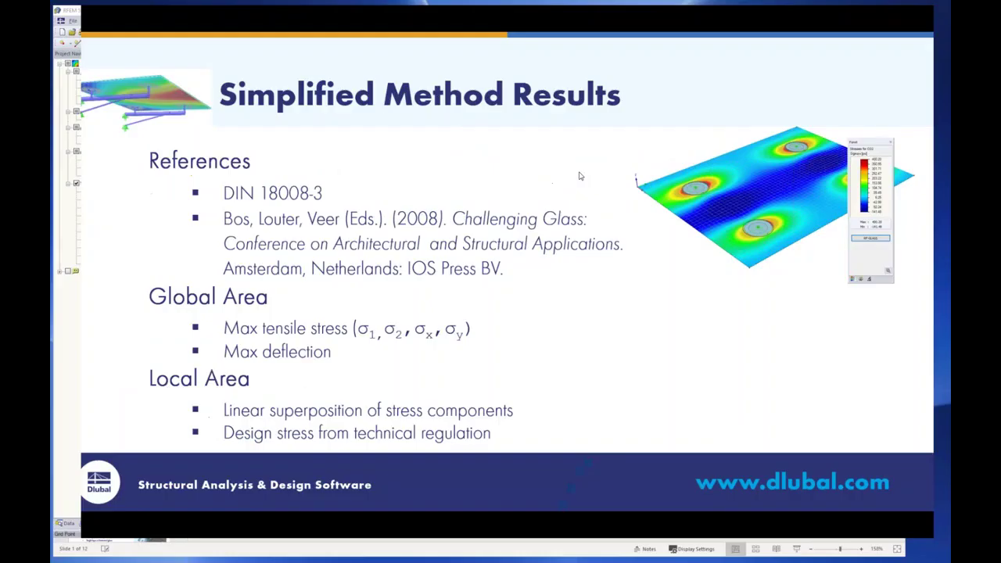
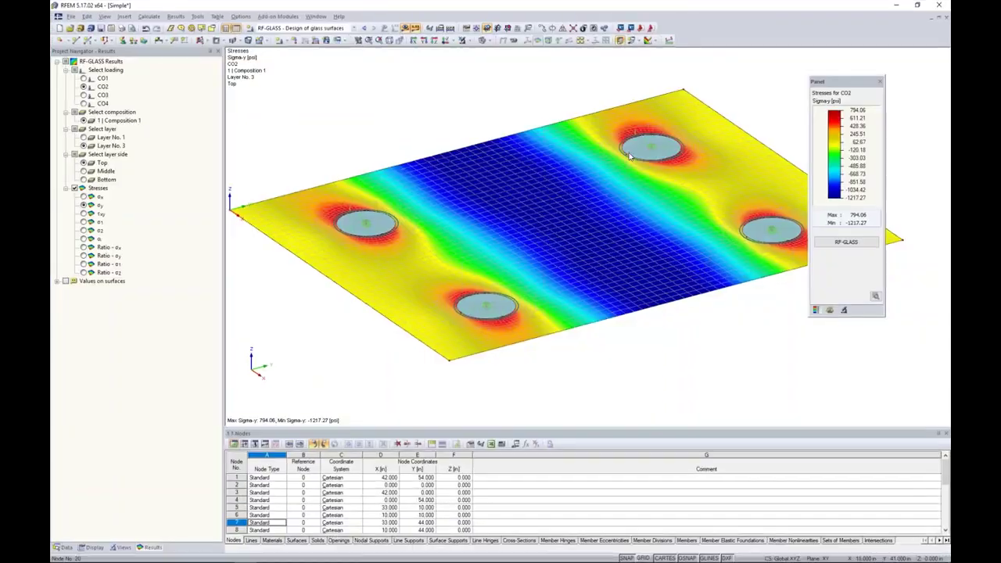
Create a new 3D model named Hardware with automatic creation of combinations turned off.
{"action": "left_click", "coordinate": [71, 17]}
{"action": "left_click", "coordinate": [94, 35]}
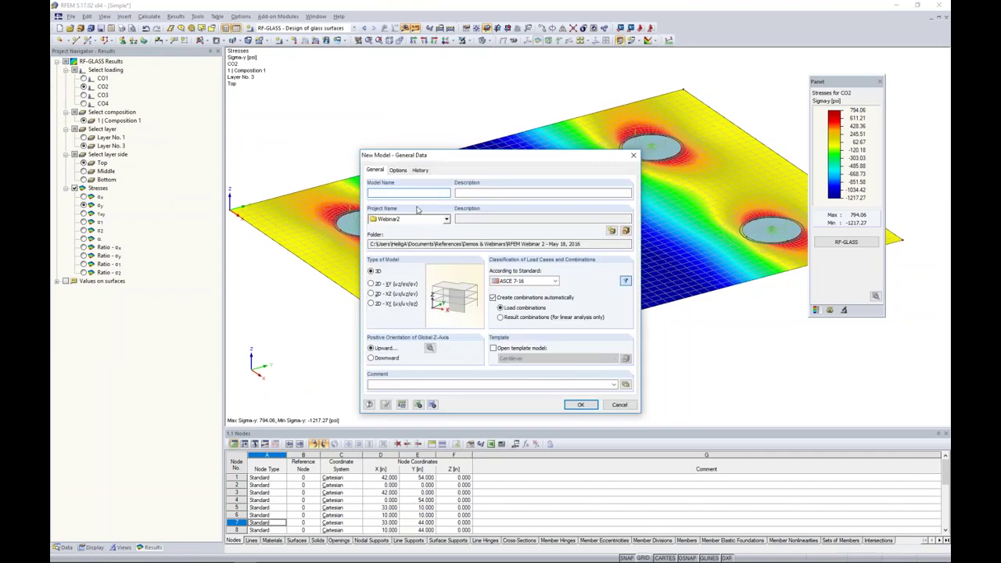
{"action": "type", "text": "Hardware"}
{"action": "left_click", "coordinate": [494, 298]}
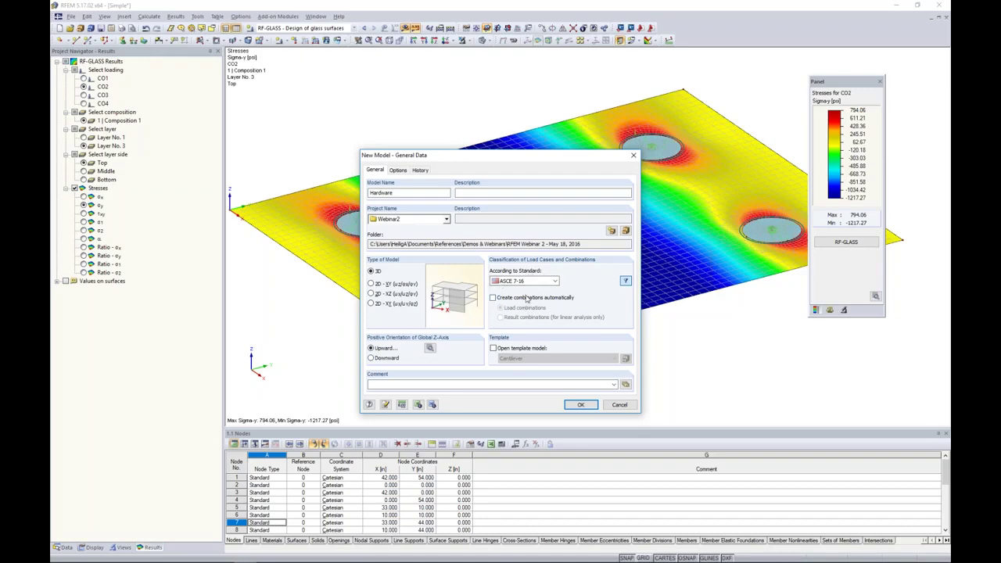
{"action": "key", "text": "Return"}
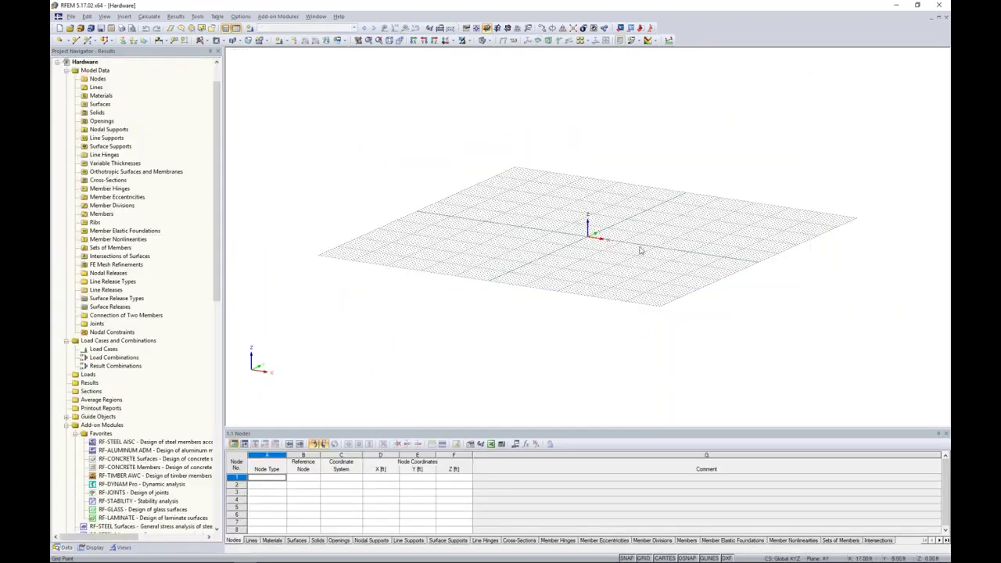
From the work plane and grid settings, set the geometry length units to inches with three decimal places.
{"action": "scroll", "coordinate": [563, 266], "scroll_direction": "up", "scroll_amount": 5}
{"action": "scroll", "coordinate": [551, 266], "scroll_direction": "up", "scroll_amount": 1}
{"action": "right_click", "coordinate": [644, 559]}
{"action": "left_click", "coordinate": [664, 512]}
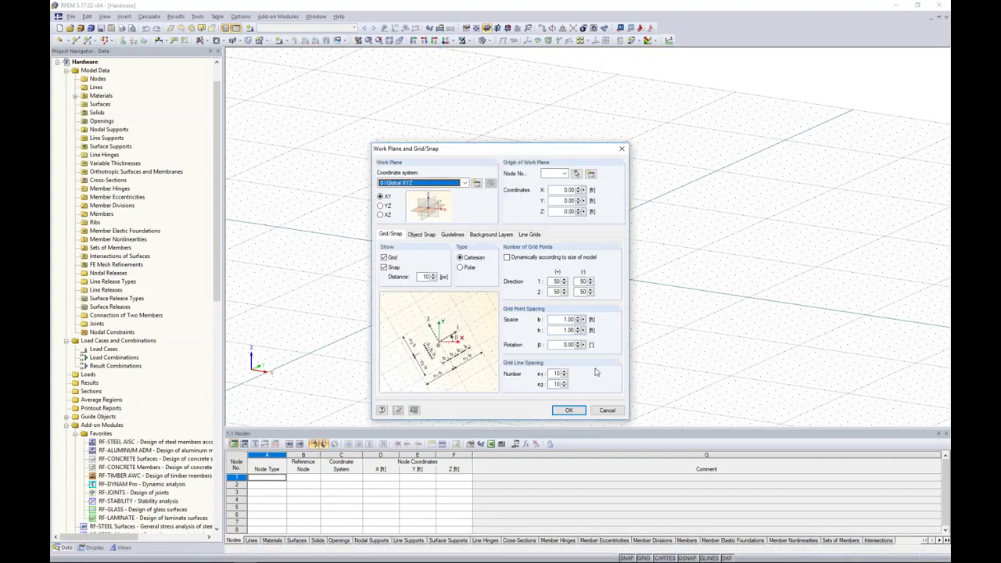
{"action": "left_click", "coordinate": [414, 410]}
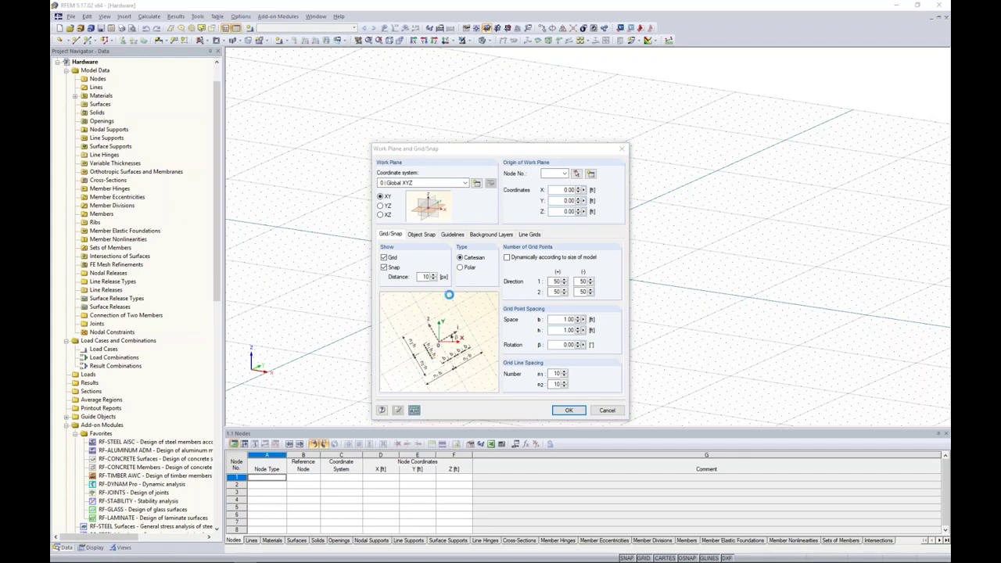
{"action": "left_click", "coordinate": [485, 201]}
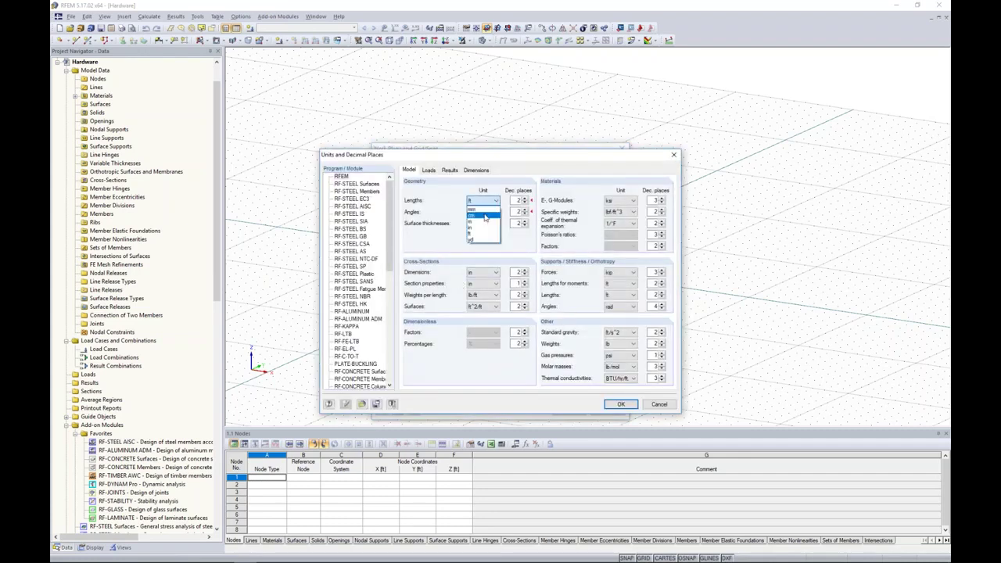
{"action": "left_click", "coordinate": [482, 228]}
{"action": "left_click", "coordinate": [524, 203]}
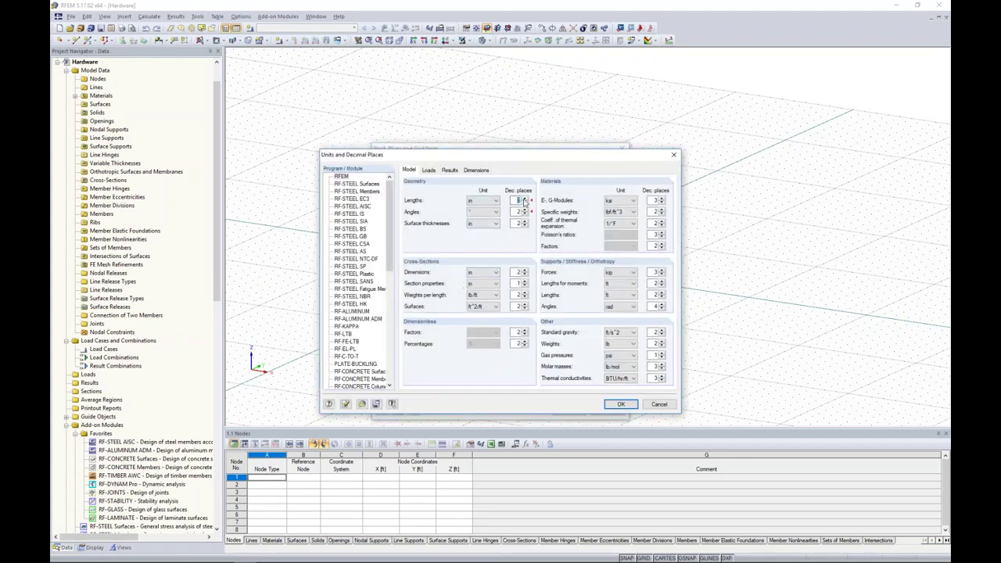
{"action": "left_click", "coordinate": [621, 405]}
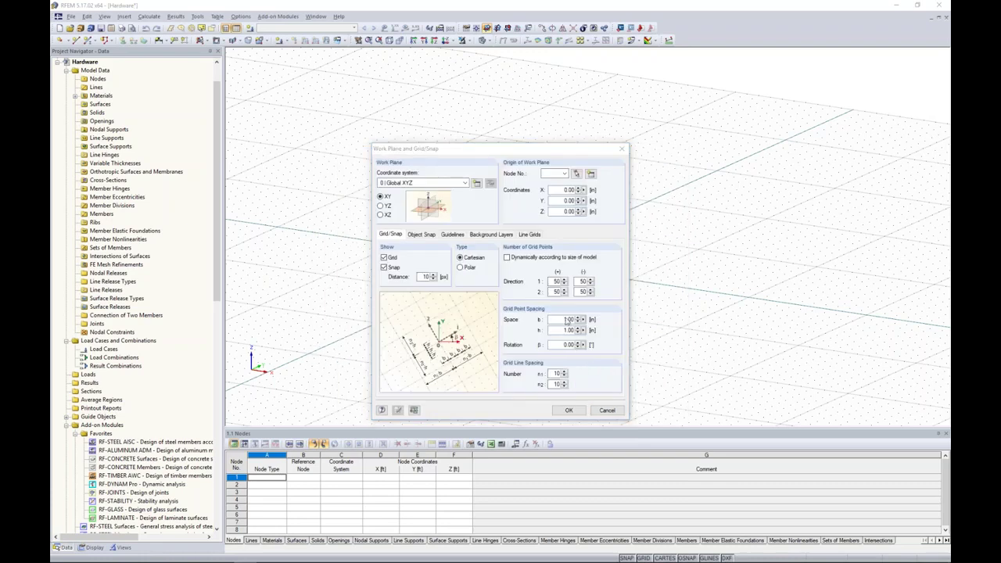
Set the grid point spacing to 0.5 in in both directions and size the grid dynamically according to the model.
{"action": "double_click", "coordinate": [566, 320]}
{"action": "type", "text": "0.5"}
{"action": "key", "text": "Tab"}
{"action": "type", "text": "0.5"}
{"action": "key", "text": "Tab"}
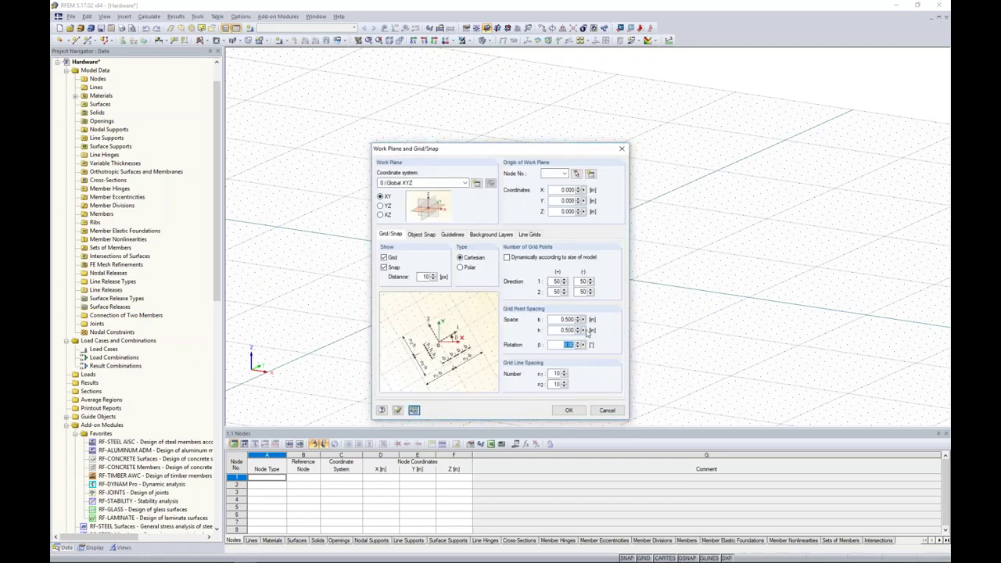
{"action": "left_click", "coordinate": [507, 257]}
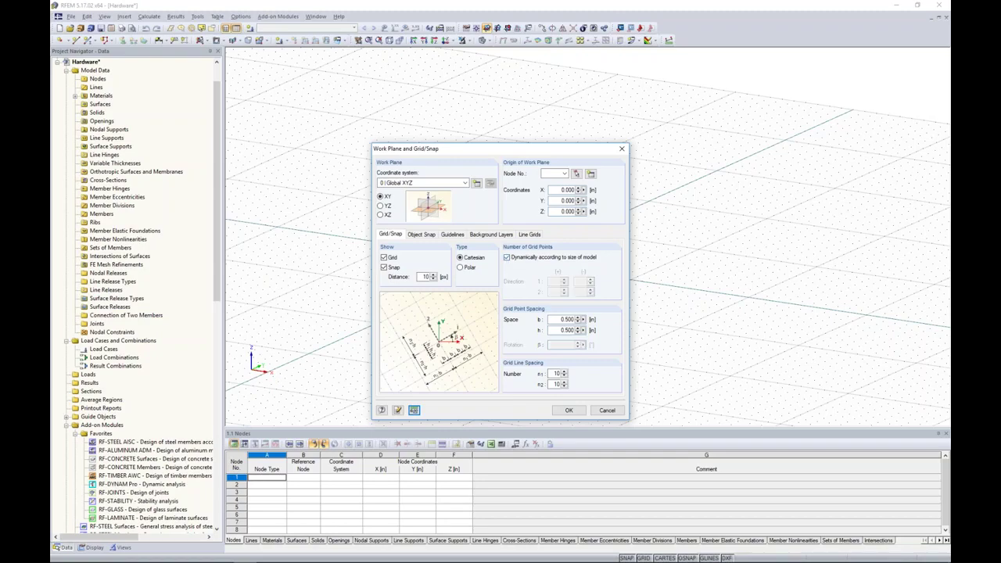
{"action": "left_click", "coordinate": [569, 410]}
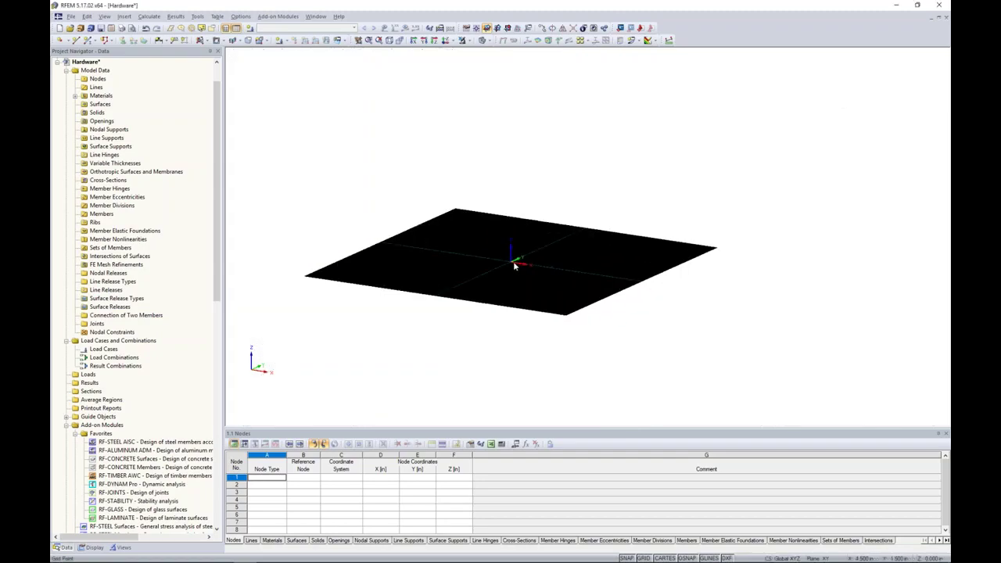
Create a rectangular surface with a constant thickness of 0.68 in, spanning from the origin to X 20, Y 20 in.
{"action": "scroll", "coordinate": [514, 266], "scroll_direction": "up", "scroll_amount": 10}
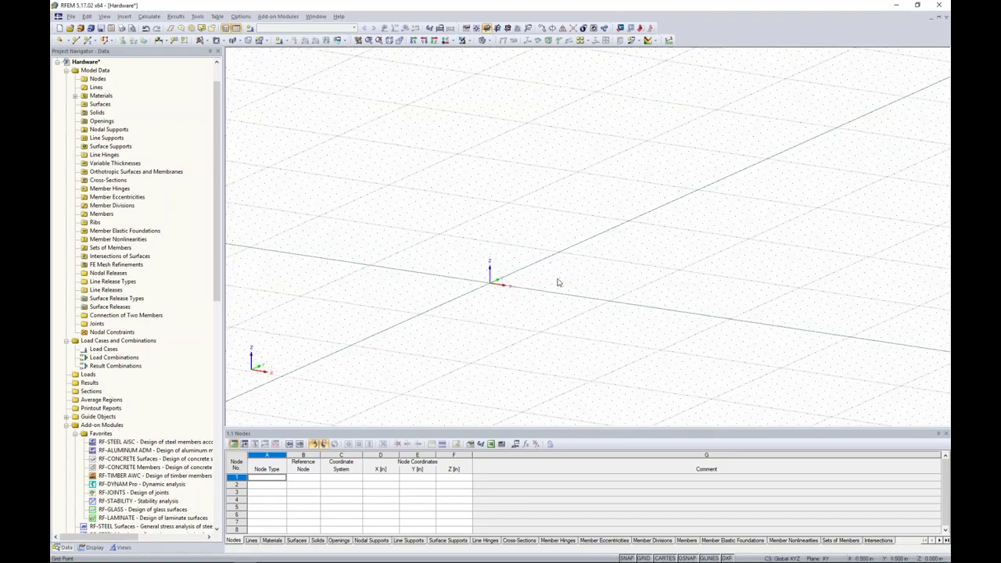
{"action": "scroll", "coordinate": [558, 283], "scroll_direction": "up", "scroll_amount": 5}
{"action": "scroll", "coordinate": [449, 291], "scroll_direction": "down", "scroll_amount": 3}
{"action": "middle_click_drag", "start_coordinate": [684, 329], "coordinate": [516, 347]}
{"action": "scroll", "coordinate": [484, 309], "scroll_direction": "down", "scroll_amount": 1}
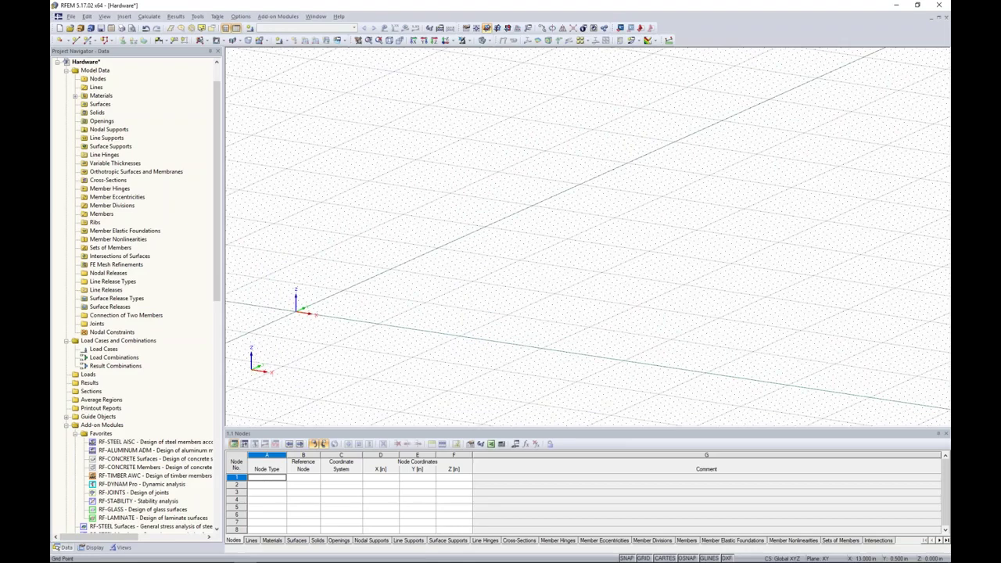
{"action": "left_click", "coordinate": [213, 42]}
{"action": "left_click", "coordinate": [209, 52]}
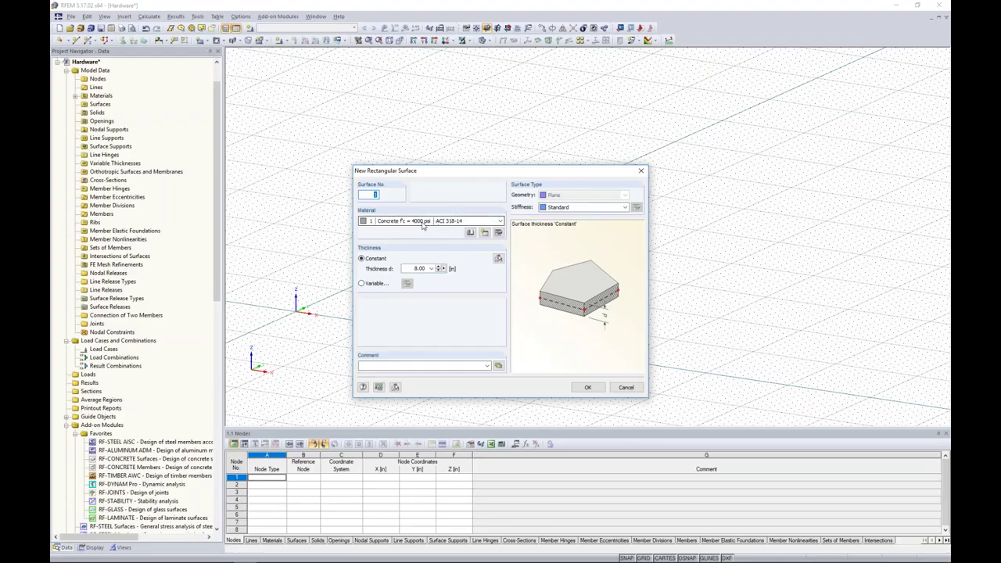
{"action": "double_click", "coordinate": [423, 268]}
{"action": "type", "text": "0.68"}
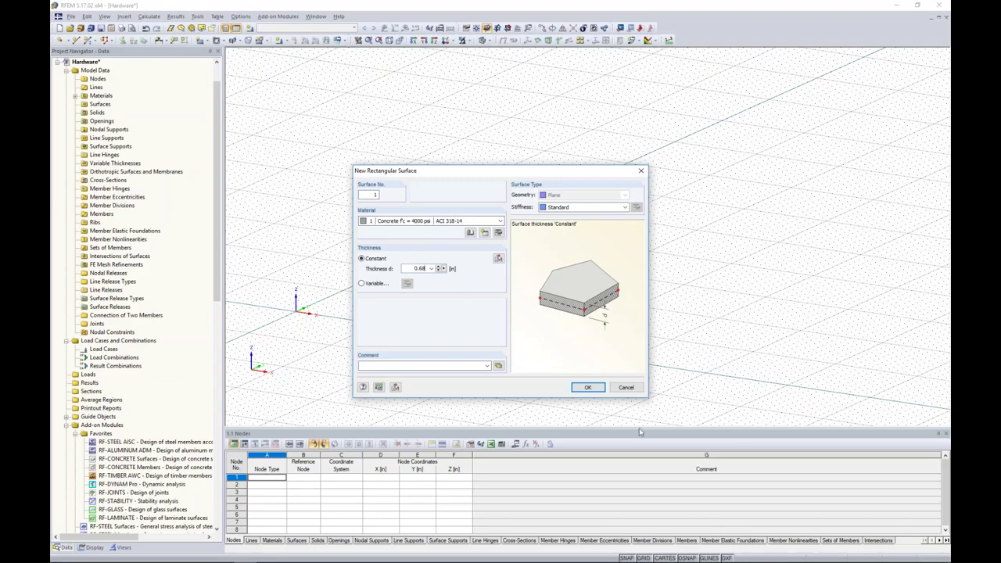
{"action": "left_click", "coordinate": [588, 387]}
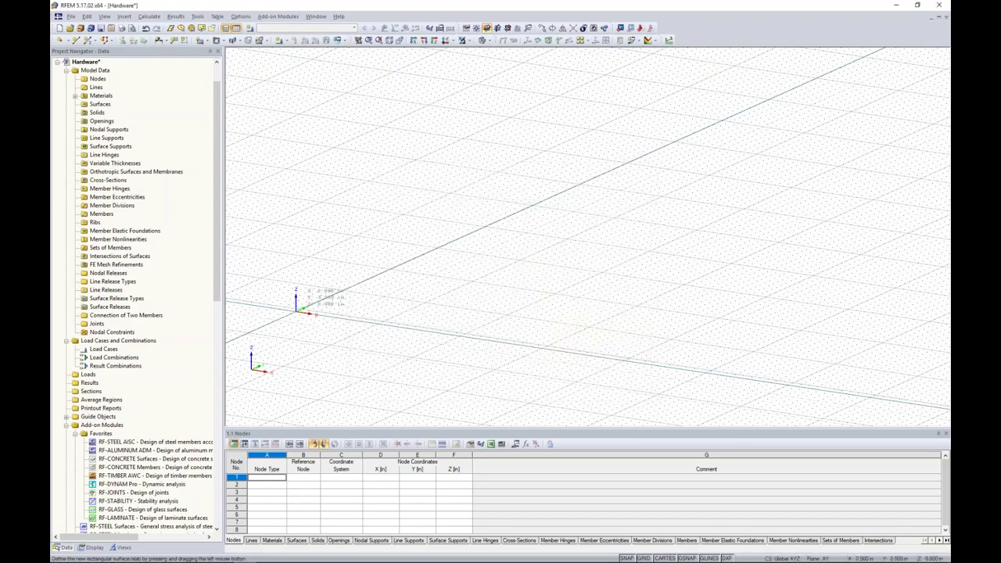
{"action": "left_click", "coordinate": [297, 310]}
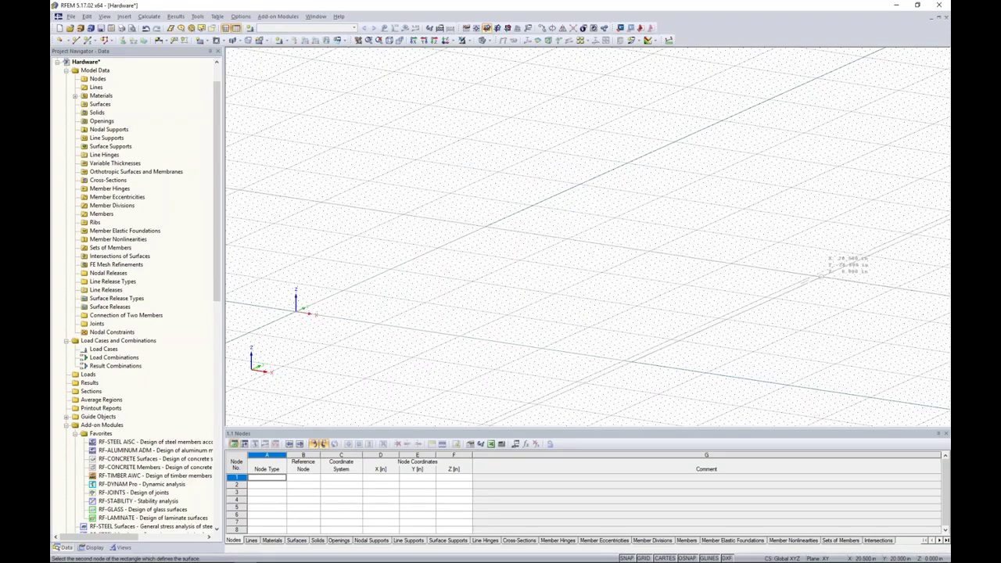
{"action": "left_click", "coordinate": [813, 275]}
{"action": "right_click", "coordinate": [724, 212]}
{"action": "middle_click_drag", "start_coordinate": [724, 213], "coordinate": [555, 295], "text": "ctrl"}
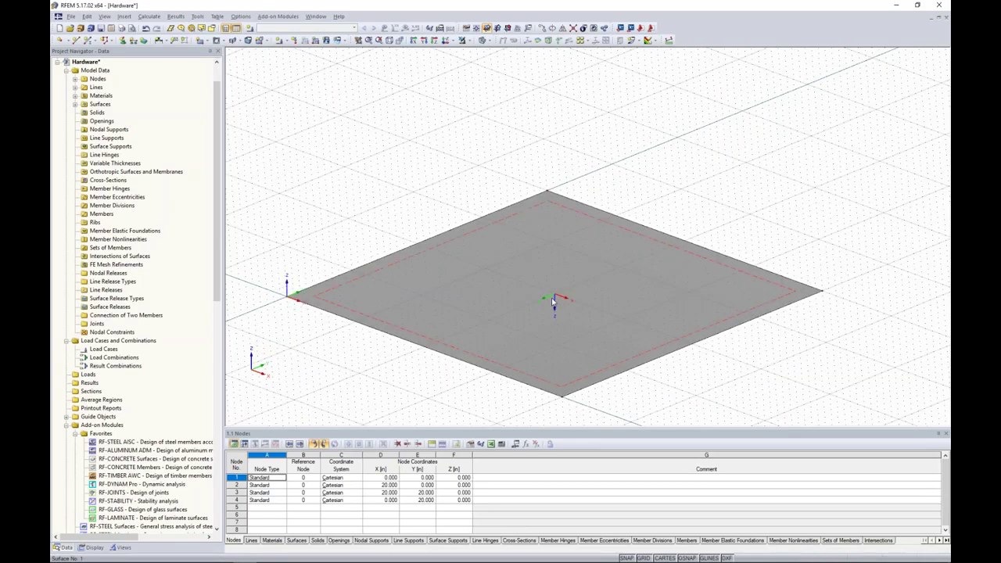
Switch the model display to wireframe and place a circular opening of 1 in radius centred at X 10, Y 10 in.
{"action": "scroll", "coordinate": [555, 297], "scroll_direction": "up", "scroll_amount": 3}
{"action": "scroll", "coordinate": [539, 272], "scroll_direction": "down", "scroll_amount": 3}
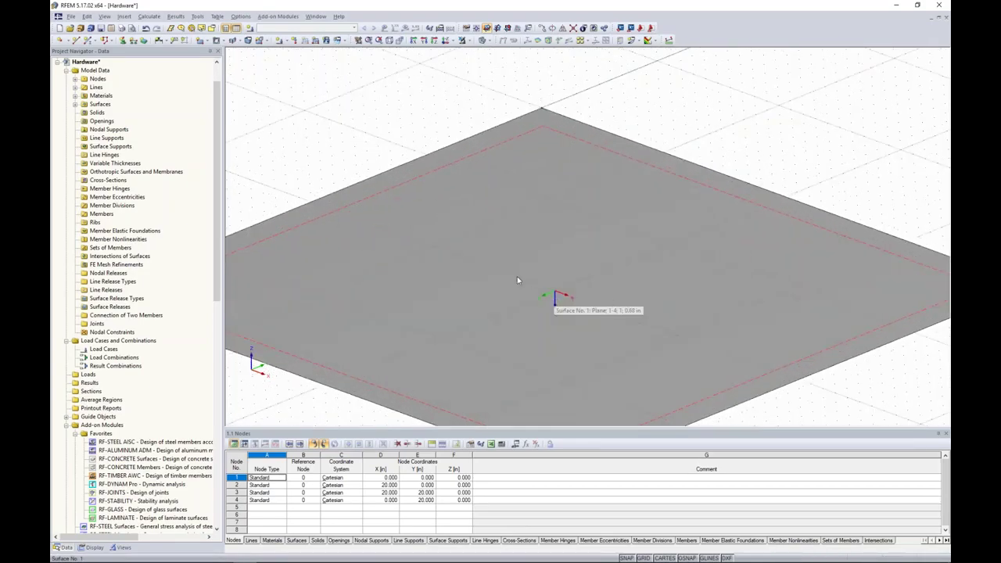
{"action": "scroll", "coordinate": [584, 277], "scroll_direction": "up", "scroll_amount": 3}
{"action": "left_click", "coordinate": [236, 43]}
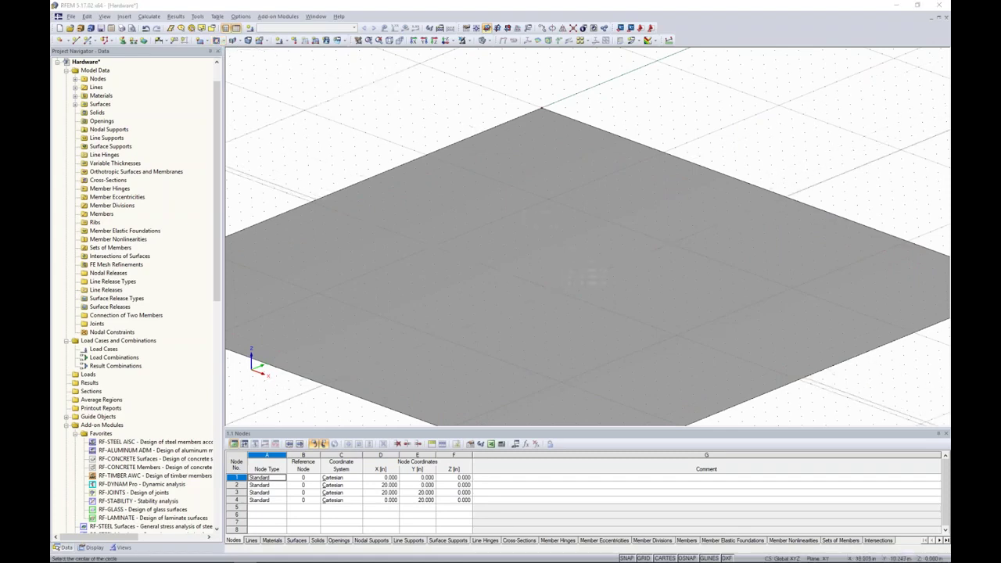
{"action": "scroll", "coordinate": [583, 278], "scroll_direction": "up", "scroll_amount": 3}
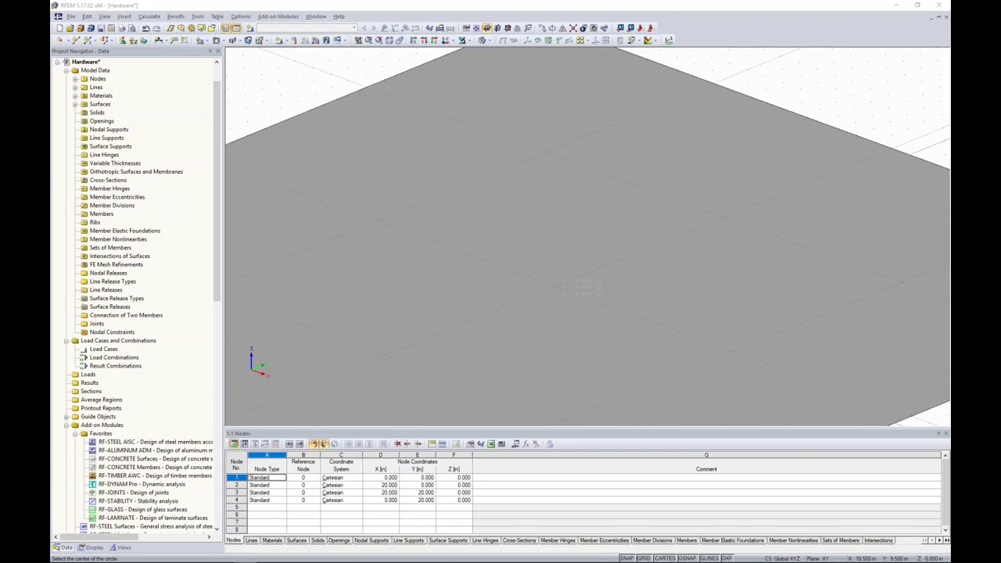
{"action": "left_click", "coordinate": [488, 41]}
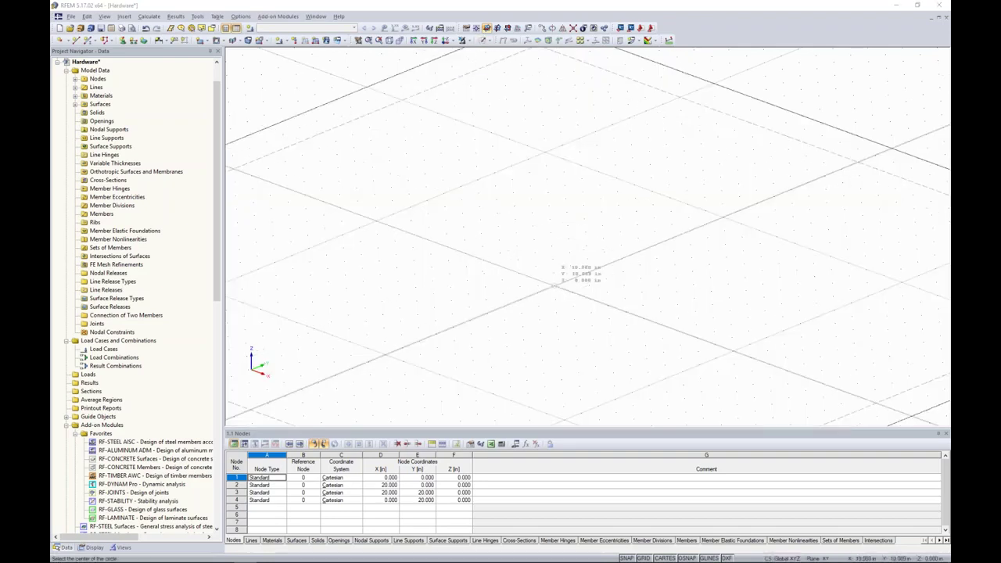
{"action": "left_click", "coordinate": [554, 286]}
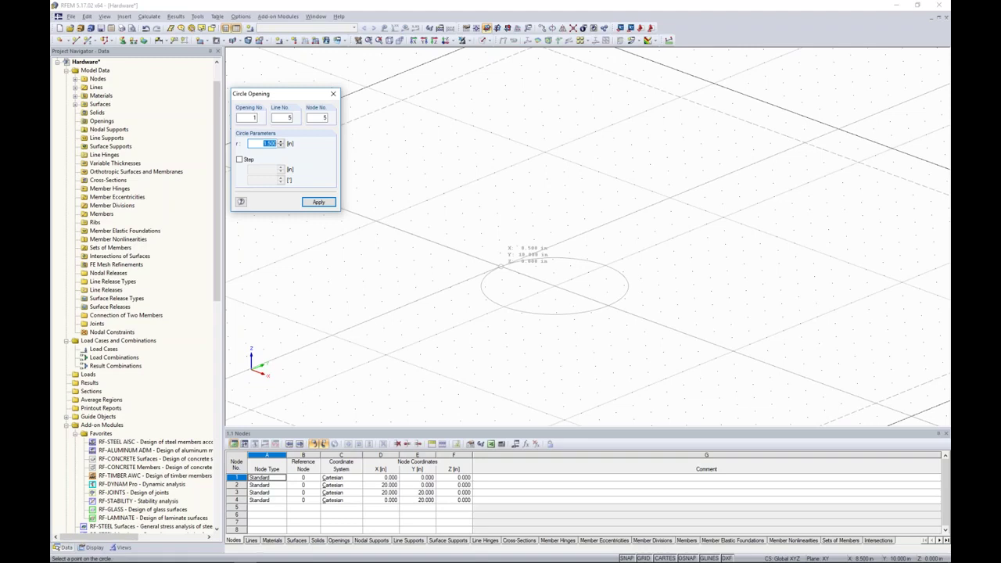
{"action": "type", "text": "1"}
{"action": "key", "text": "Return"}
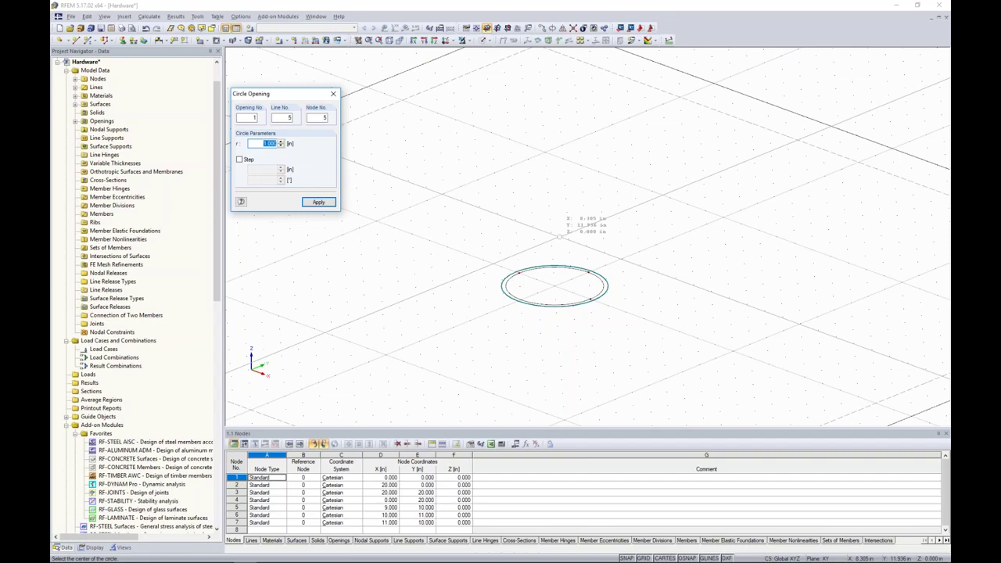
{"action": "key", "text": "Escape"}
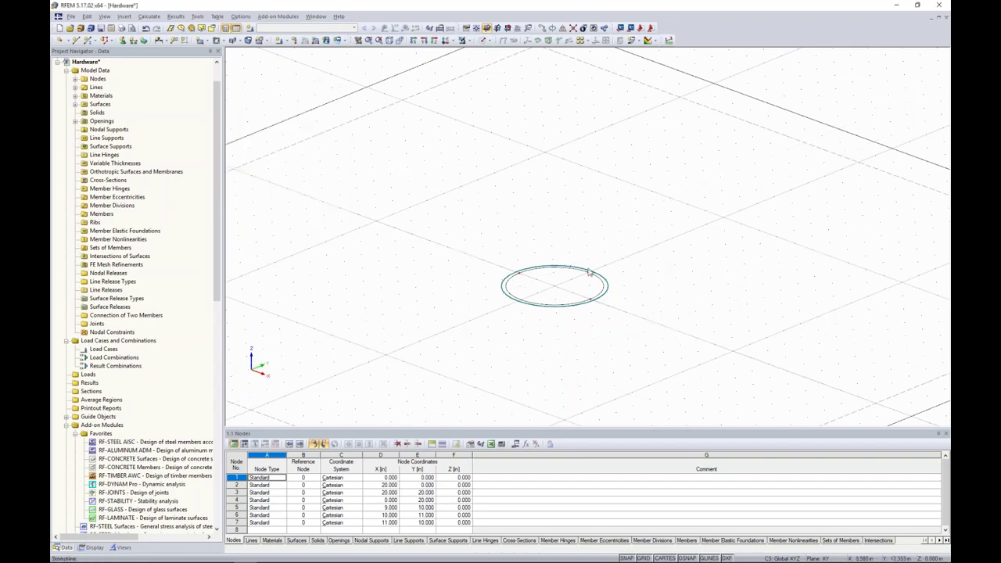
Draw two lines inside the opening along Y 10 in, between X 9 and 9.5 in and between X 10.5 and 11 in.
{"action": "scroll", "coordinate": [563, 286], "scroll_direction": "up", "scroll_amount": 2}
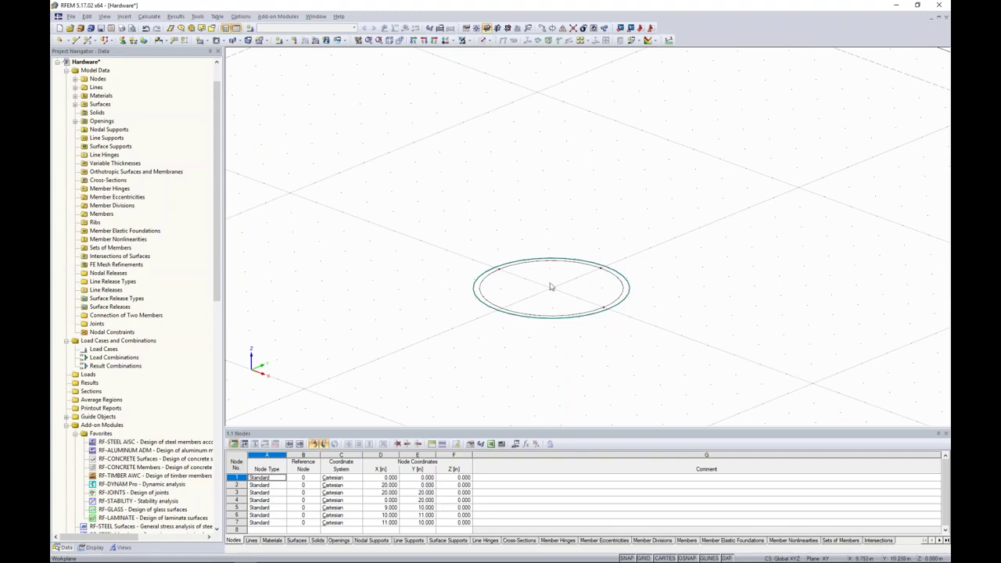
{"action": "scroll", "coordinate": [551, 287], "scroll_direction": "up", "scroll_amount": 2}
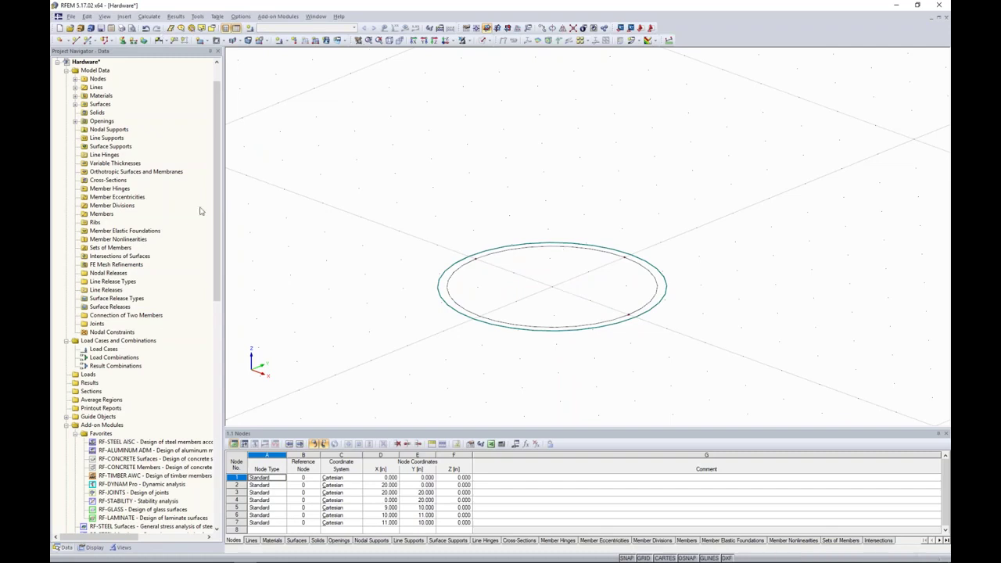
{"action": "left_click", "coordinate": [76, 41]}
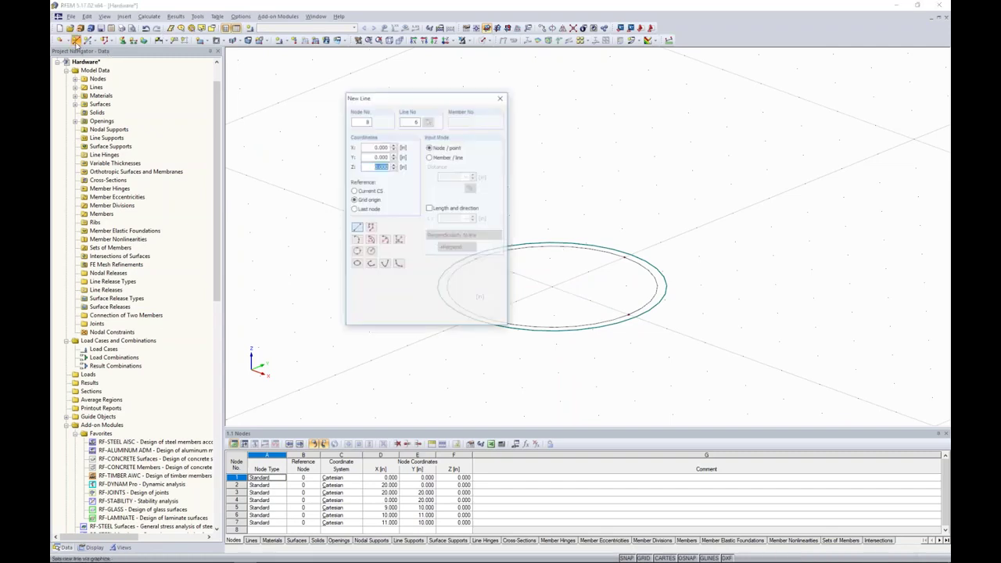
{"action": "left_click_drag", "start_coordinate": [424, 103], "coordinate": [288, 115]}
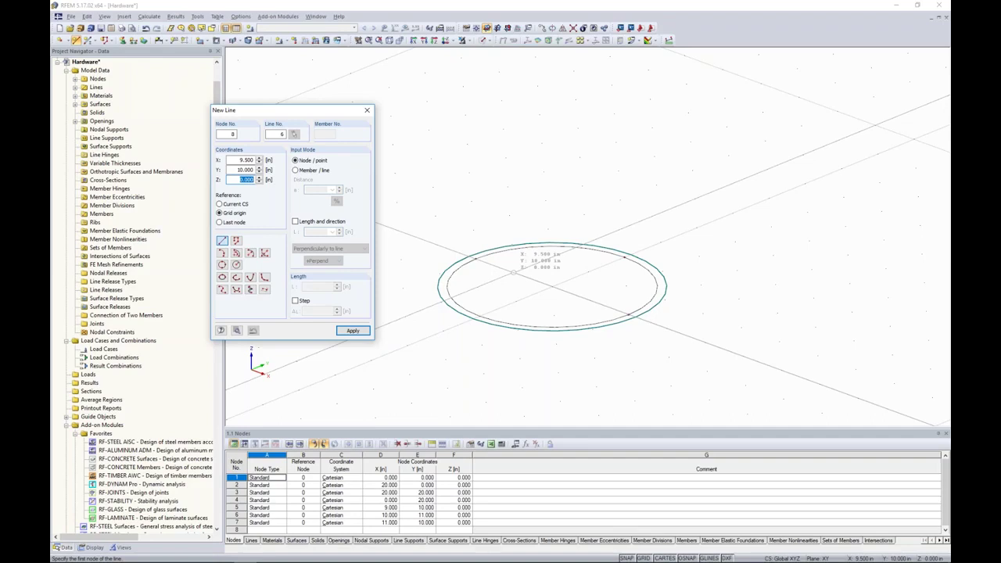
{"action": "left_click", "coordinate": [475, 258]}
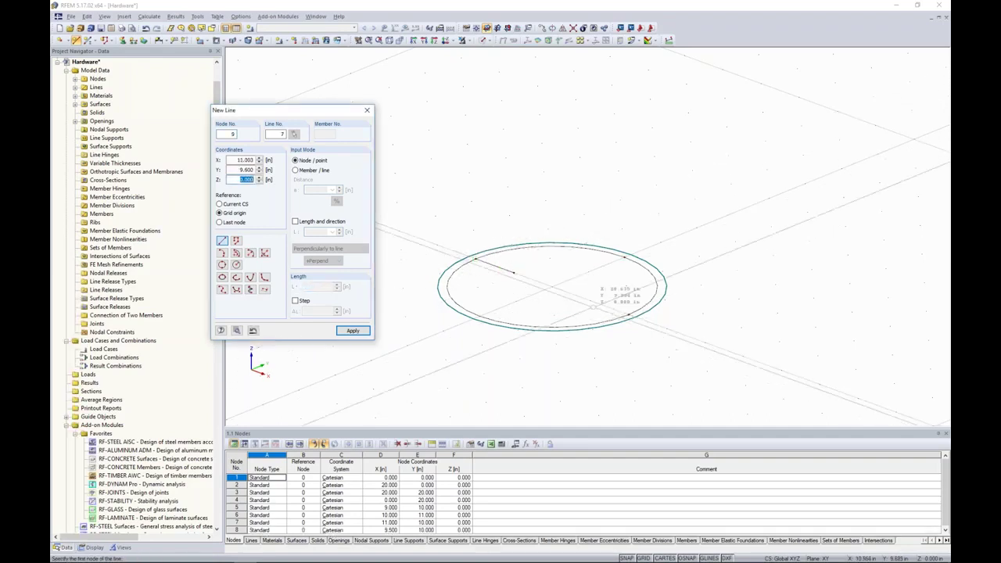
{"action": "left_click", "coordinate": [629, 314]}
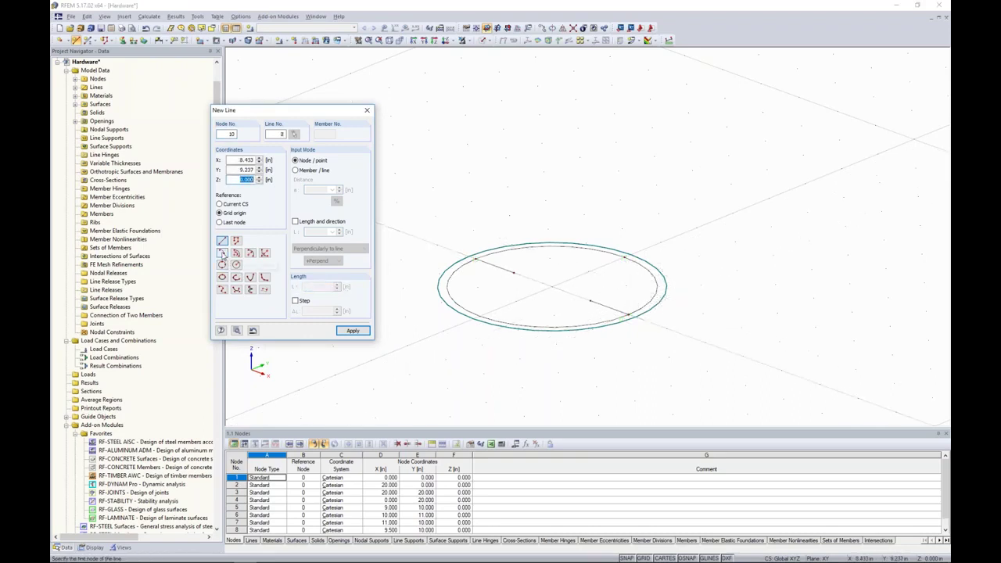
Draw two opposite arcs joining the inner ends of the two lines, forming a 0.5 in radius circle centred at X 10, Y 10 in.
{"action": "left_click", "coordinate": [223, 254]}
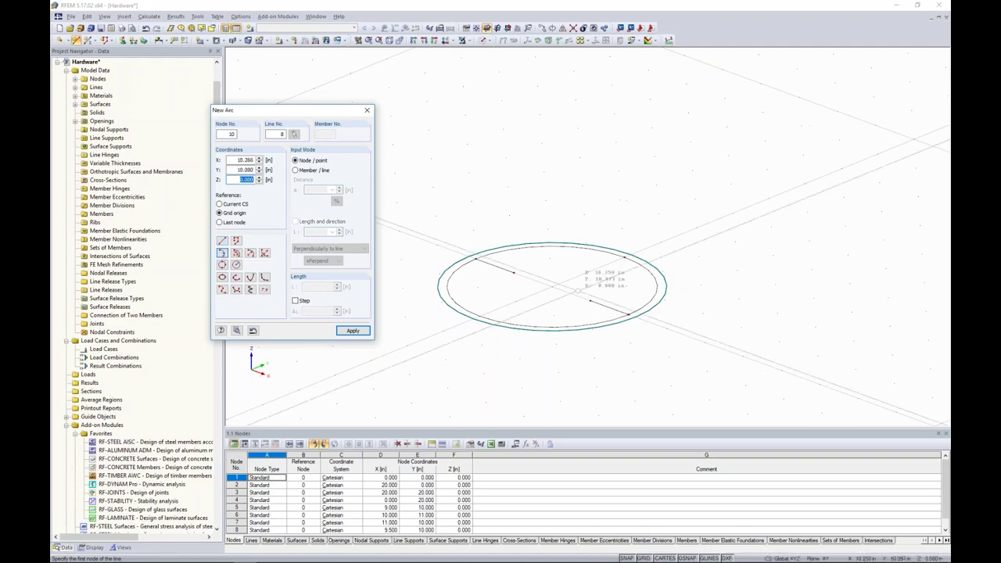
{"action": "left_click", "coordinate": [540, 272]}
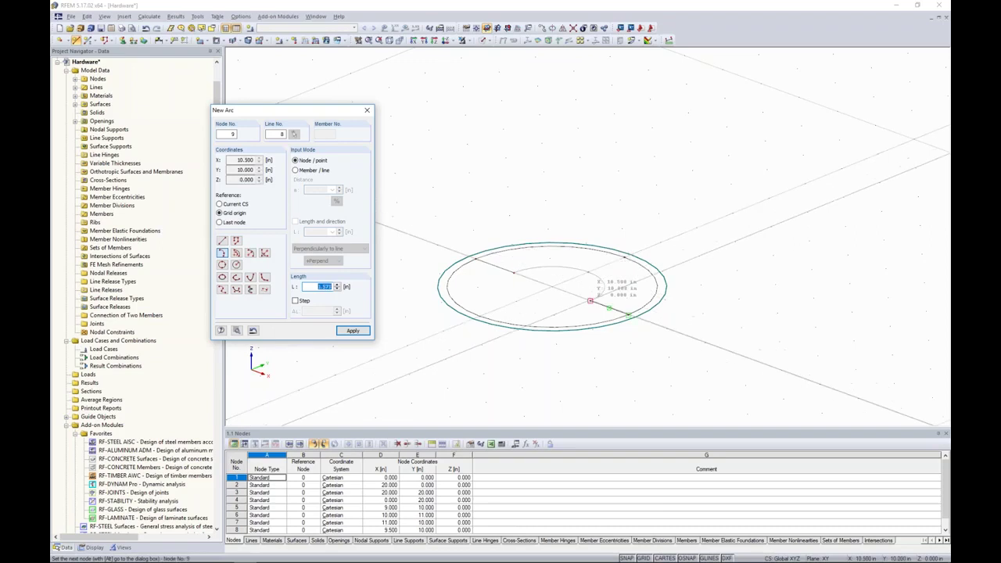
{"action": "left_click", "coordinate": [591, 302]}
{"action": "middle_click_drag", "start_coordinate": [575, 313], "coordinate": [571, 318]}
{"action": "scroll", "coordinate": [567, 297], "scroll_direction": "up", "scroll_amount": 3}
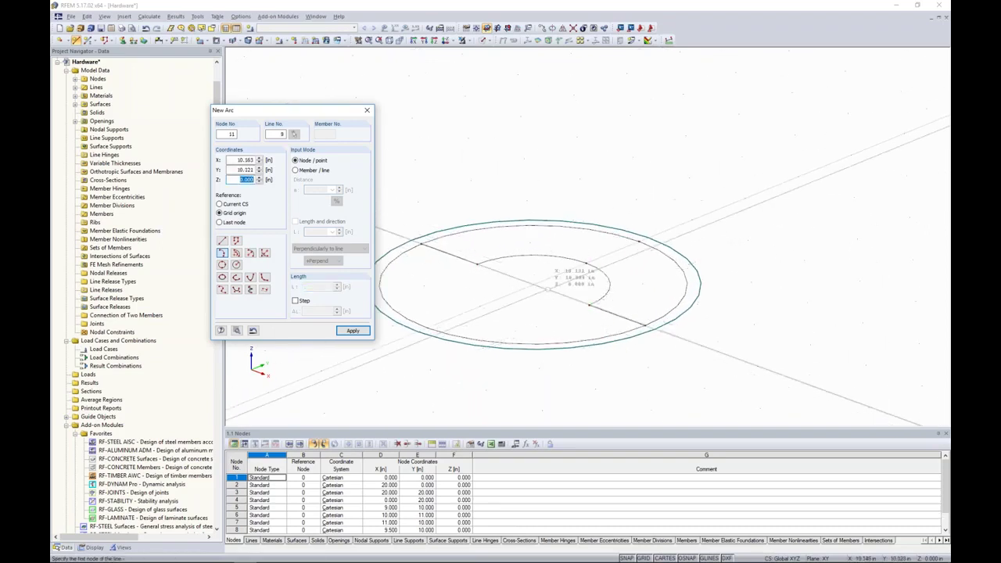
{"action": "left_click", "coordinate": [478, 265]}
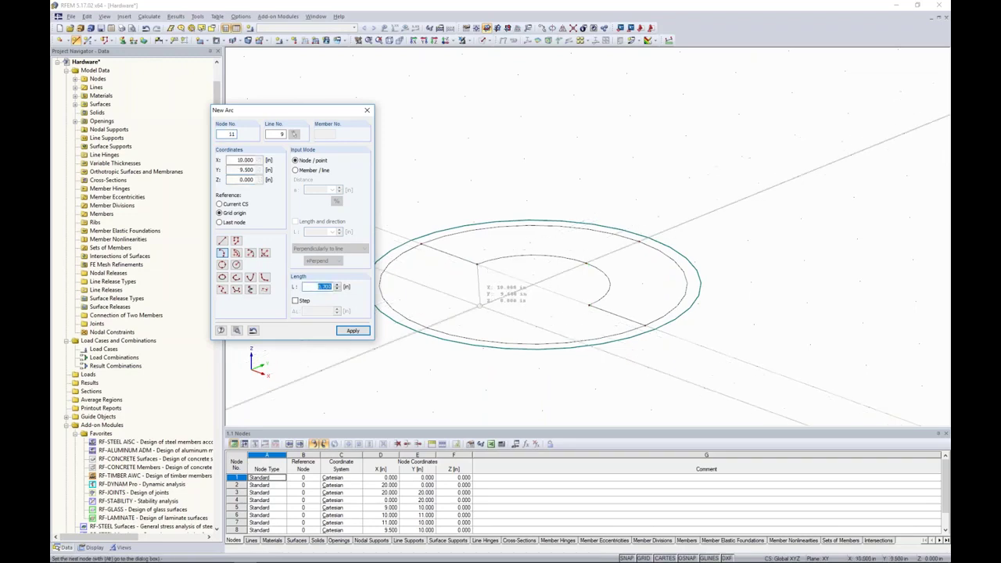
{"action": "left_click", "coordinate": [589, 305]}
{"action": "key", "text": "Escape"}
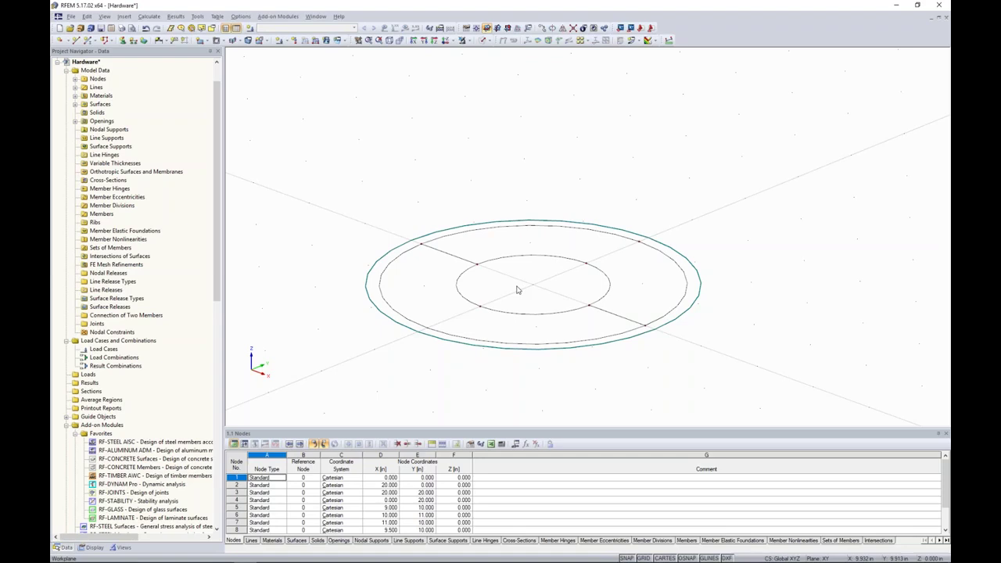
Switch the model display to solid transparent around the circular opening.
{"action": "scroll", "coordinate": [518, 290], "scroll_direction": "down", "scroll_amount": 1}
{"action": "middle_click_drag", "start_coordinate": [555, 297], "coordinate": [509, 324], "text": "ctrl"}
{"action": "scroll", "coordinate": [508, 326], "scroll_direction": "down", "scroll_amount": 1}
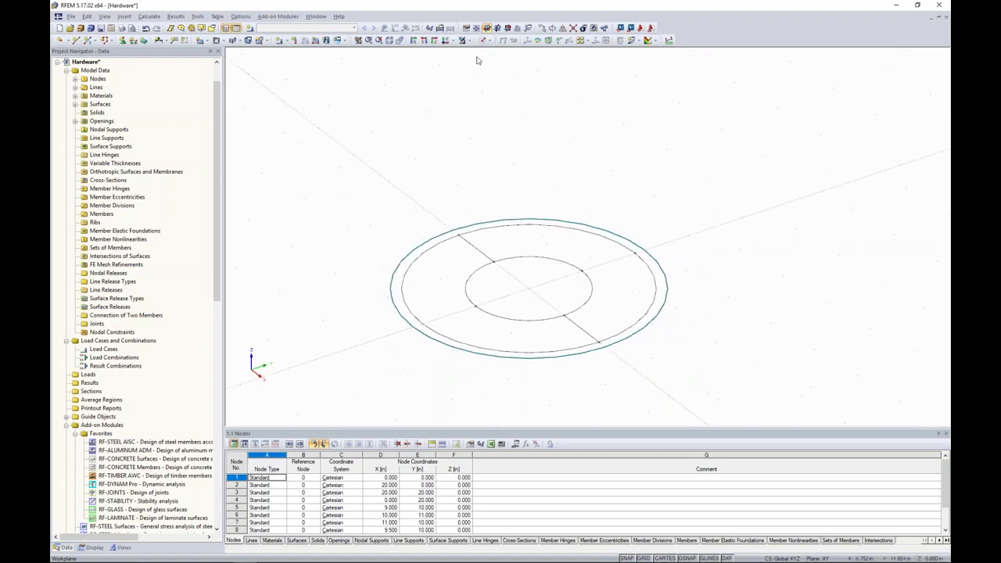
{"action": "left_click", "coordinate": [483, 40]}
{"action": "left_click", "coordinate": [496, 75]}
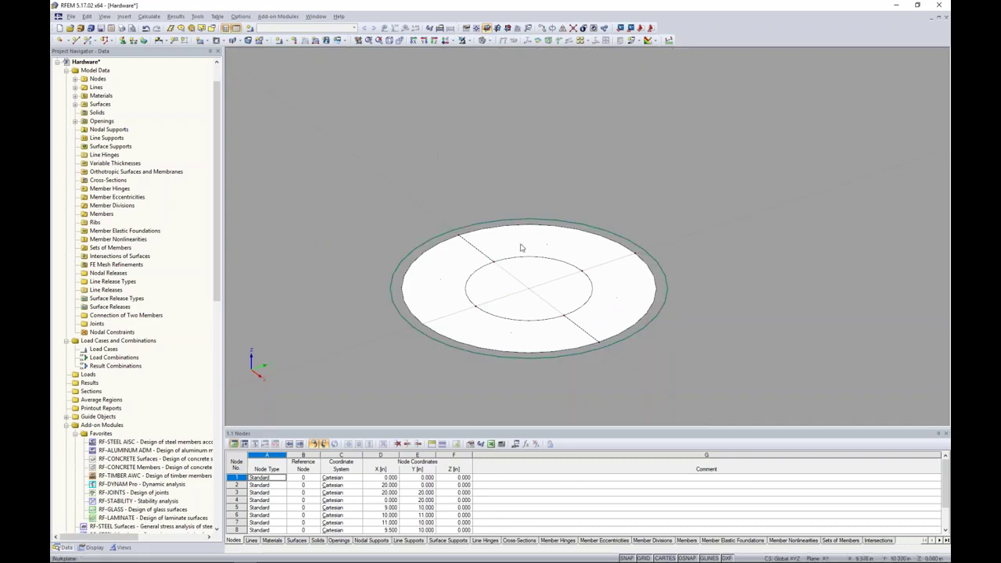
Connect the outer ends of the two straight lines with the opening's edge and return the model display to wireframe.
{"action": "left_click", "coordinate": [573, 28]}
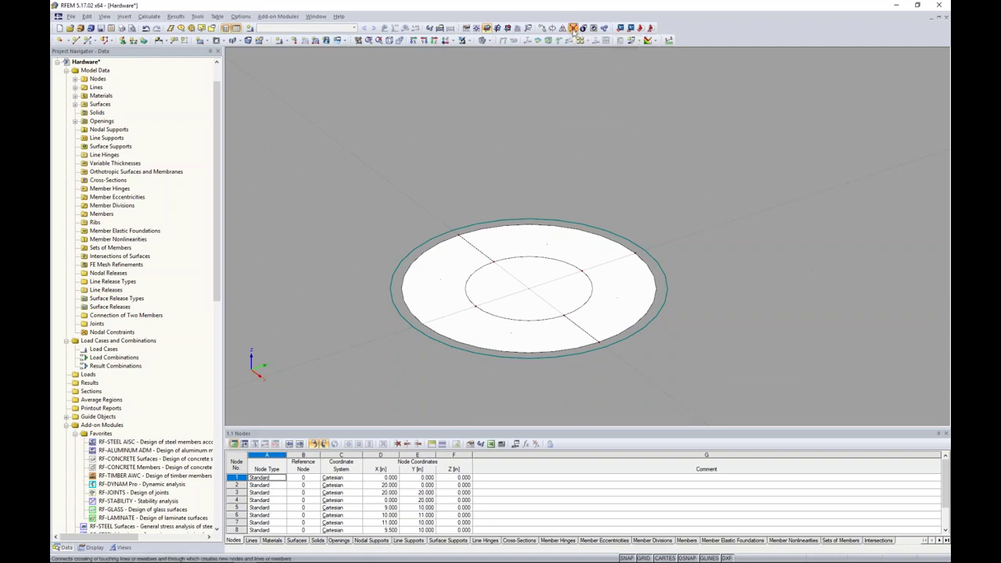
{"action": "left_click_drag", "start_coordinate": [465, 258], "coordinate": [435, 213]}
{"action": "left_click_drag", "start_coordinate": [591, 325], "coordinate": [623, 363]}
{"action": "left_click", "coordinate": [625, 301]}
{"action": "left_click", "coordinate": [489, 41]}
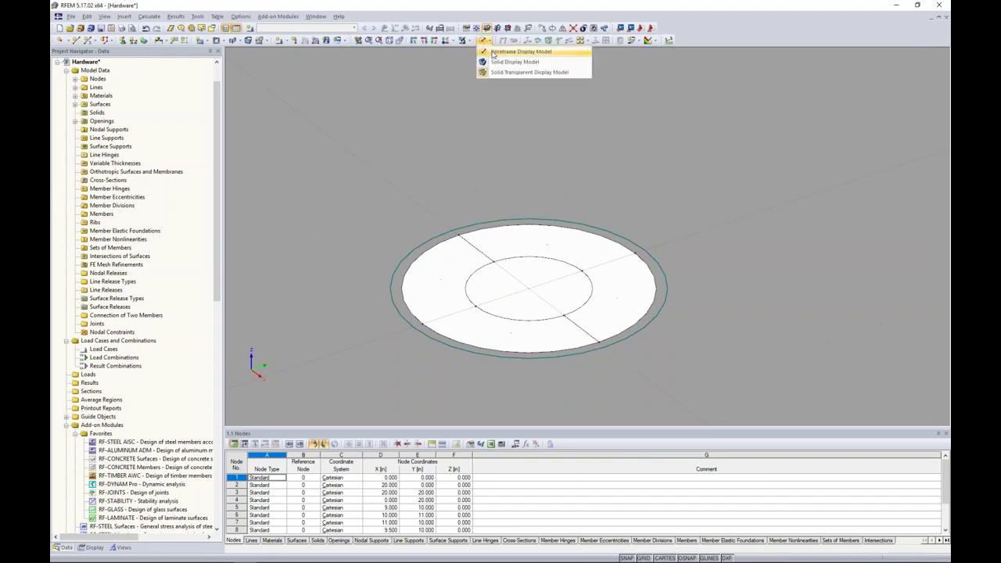
{"action": "left_click", "coordinate": [516, 71]}
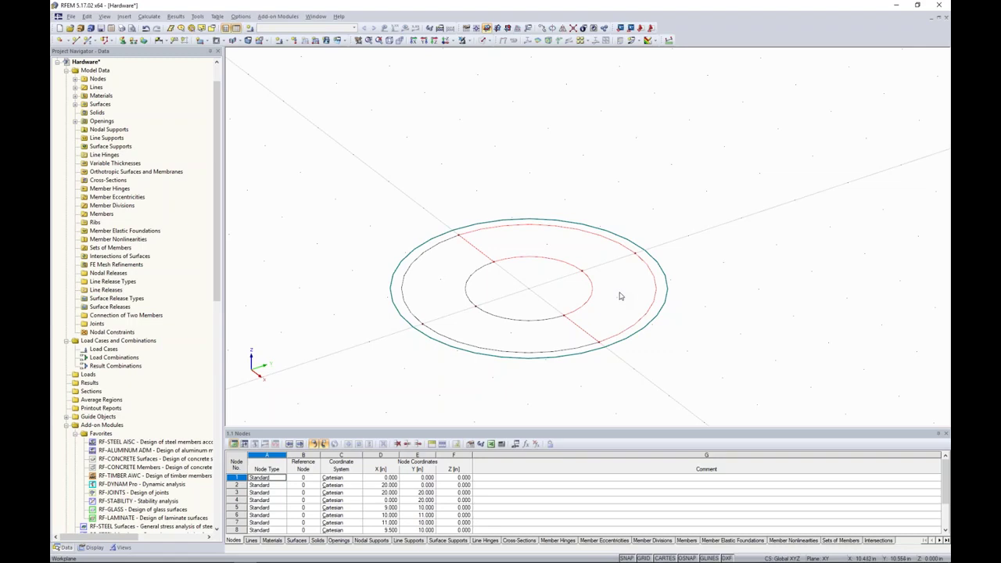
Begin creating a surface for the selected half ring between the opening's edge and the inner circle.
{"action": "left_click", "coordinate": [207, 41]}
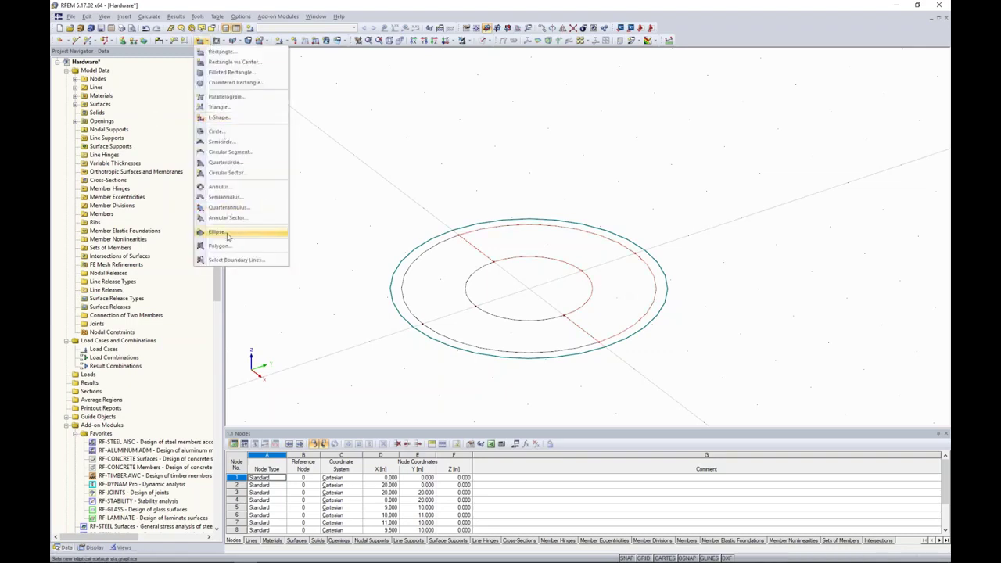
Create a surface from the boundary lines of the rear half-ring and show the model in shaded display.
{"action": "left_click", "coordinate": [233, 261]}
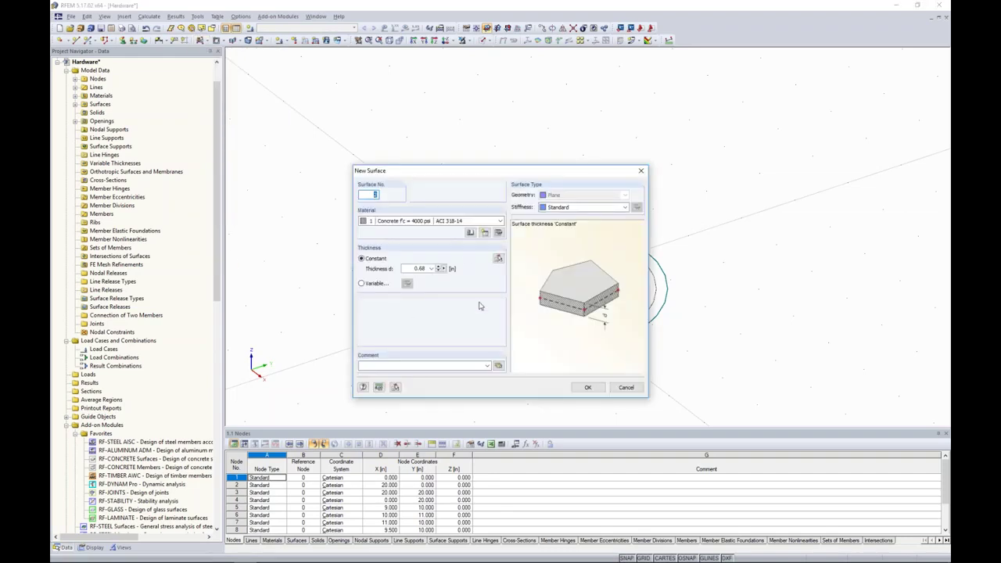
{"action": "left_click", "coordinate": [588, 387]}
{"action": "left_click", "coordinate": [485, 255]}
{"action": "left_click", "coordinate": [506, 226]}
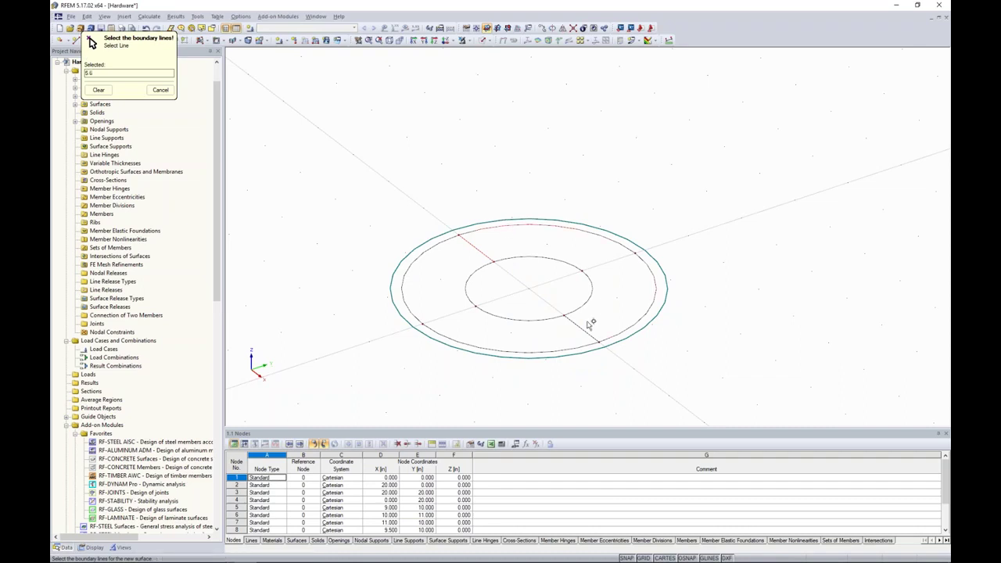
{"action": "left_click", "coordinate": [582, 329]}
{"action": "left_click", "coordinate": [669, 290]}
{"action": "left_click", "coordinate": [485, 40]}
{"action": "left_click", "coordinate": [496, 73]}
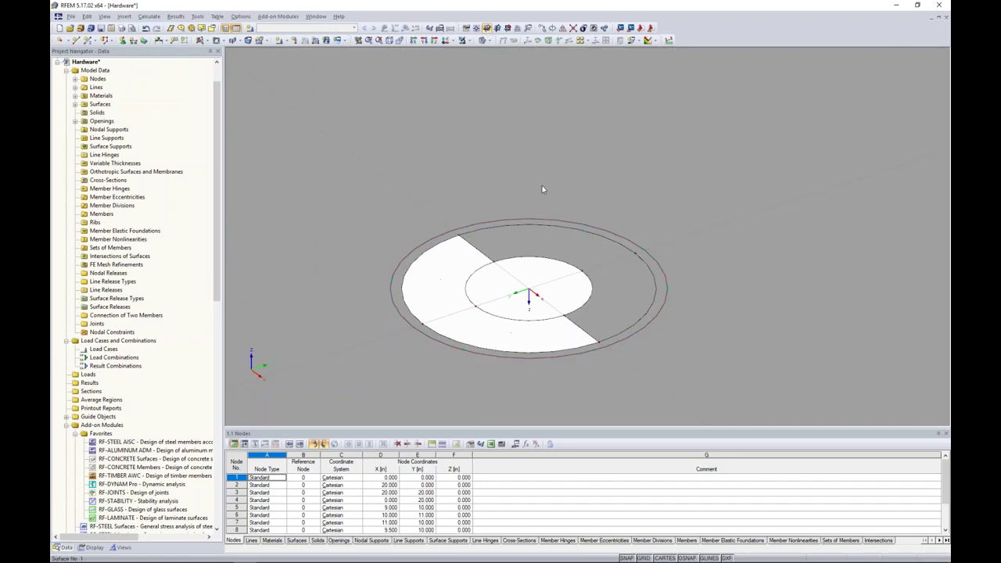
Extrude the rear half-ring surface upward into a thin solid.
{"action": "middle_click_drag", "start_coordinate": [540, 281], "coordinate": [513, 289]}
{"action": "left_click", "coordinate": [551, 268]}
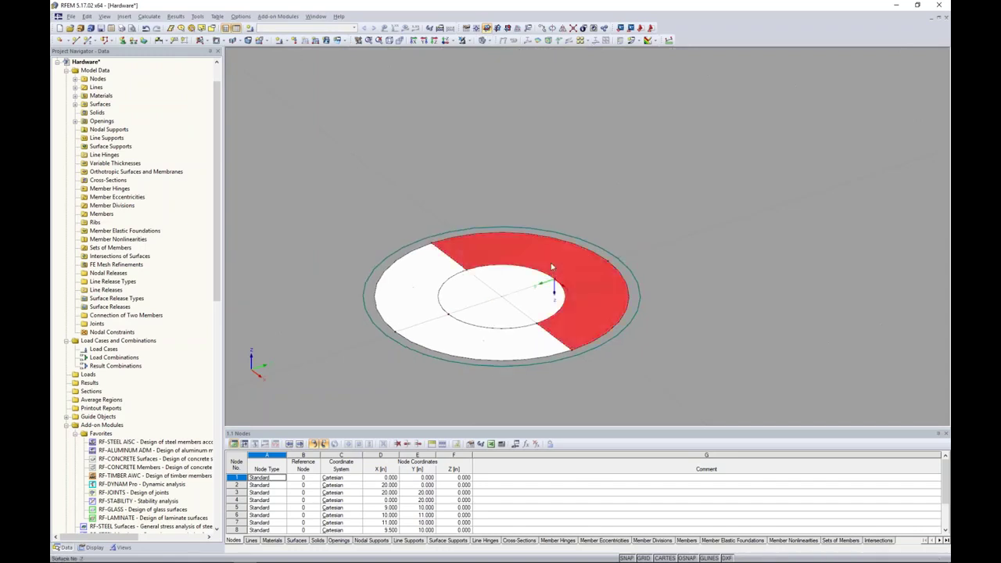
{"action": "right_click", "coordinate": [552, 267]}
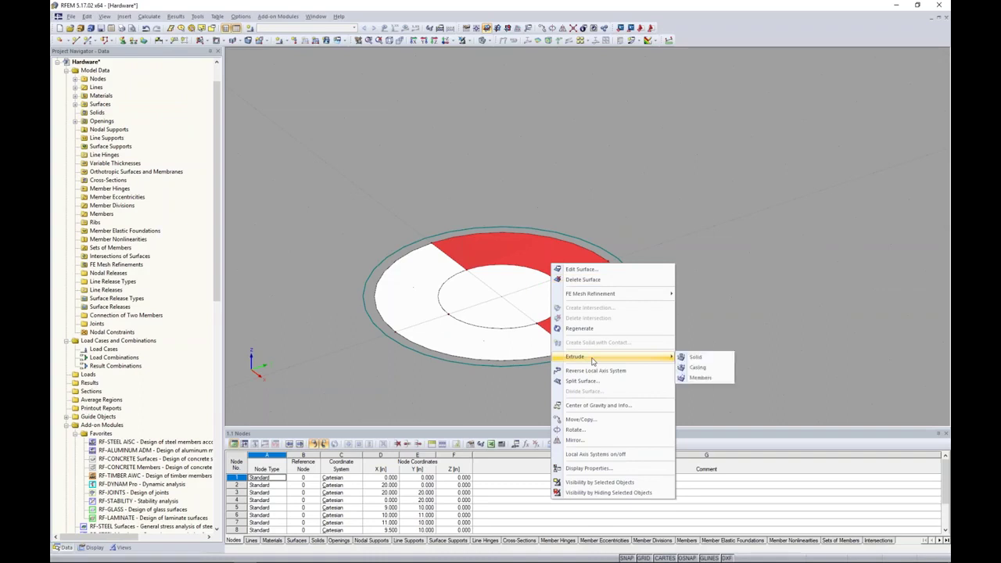
{"action": "left_click", "coordinate": [684, 356]}
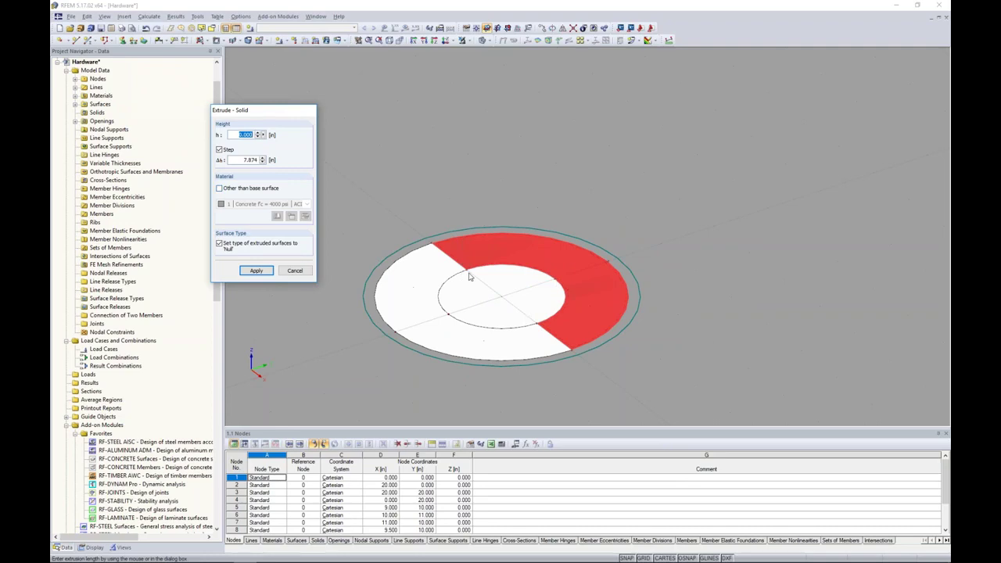
{"action": "key", "text": "super+Tab"}
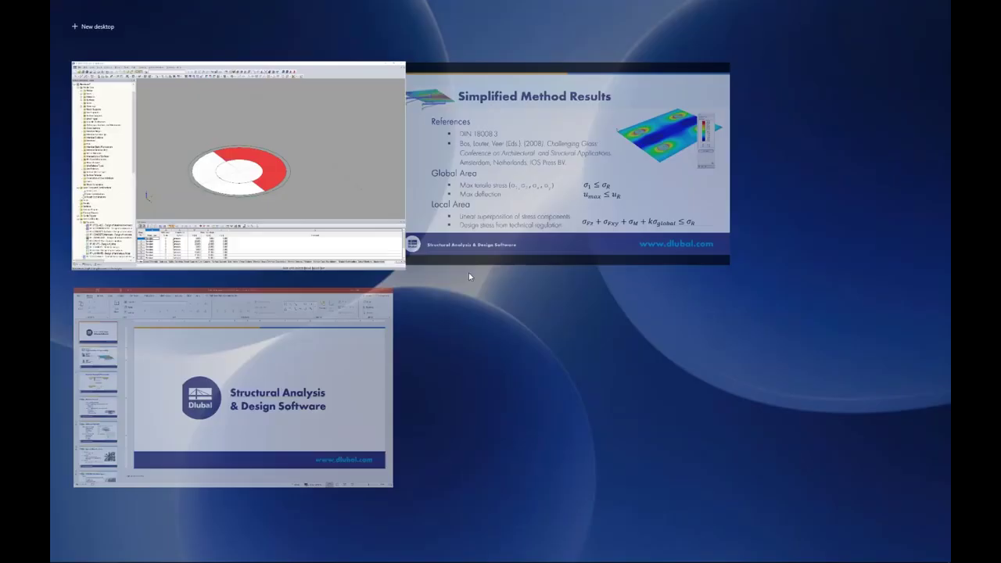
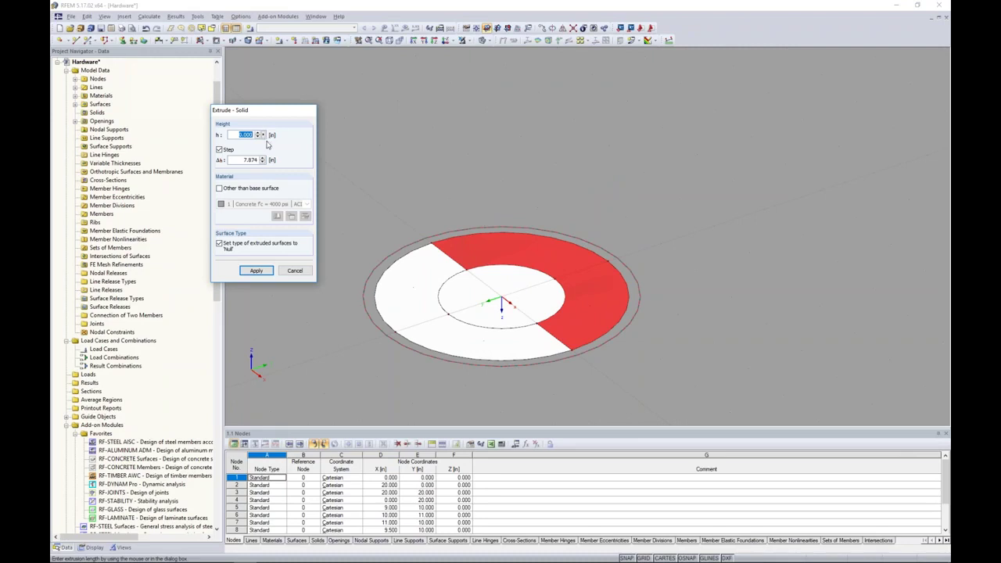
{"action": "type", "text": "1.118"}
{"action": "left_click", "coordinate": [256, 271]}
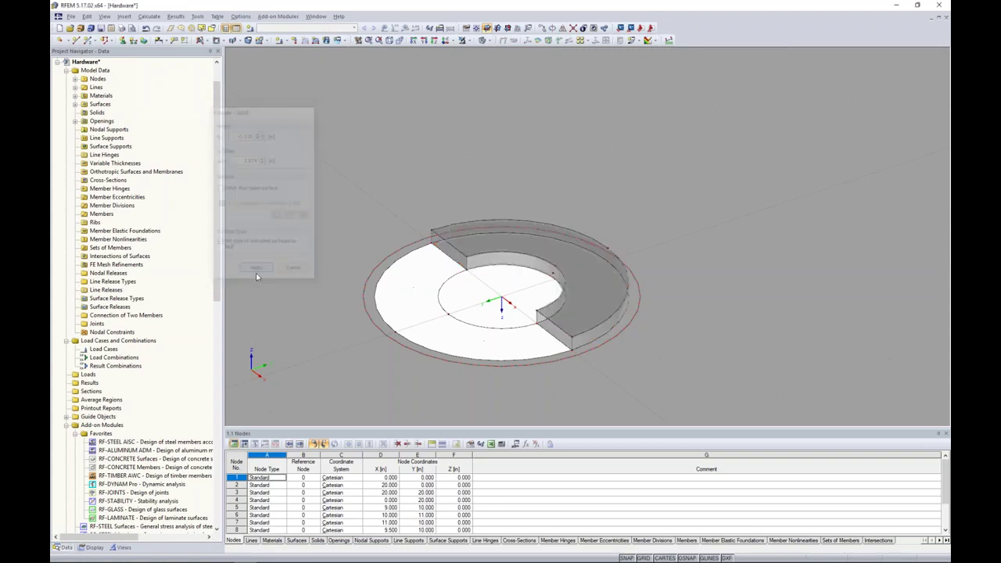
Open the half-ring solid for editing and set its solid type to Contact.
{"action": "middle_click_drag", "start_coordinate": [532, 267], "coordinate": [511, 286], "text": "ctrl"}
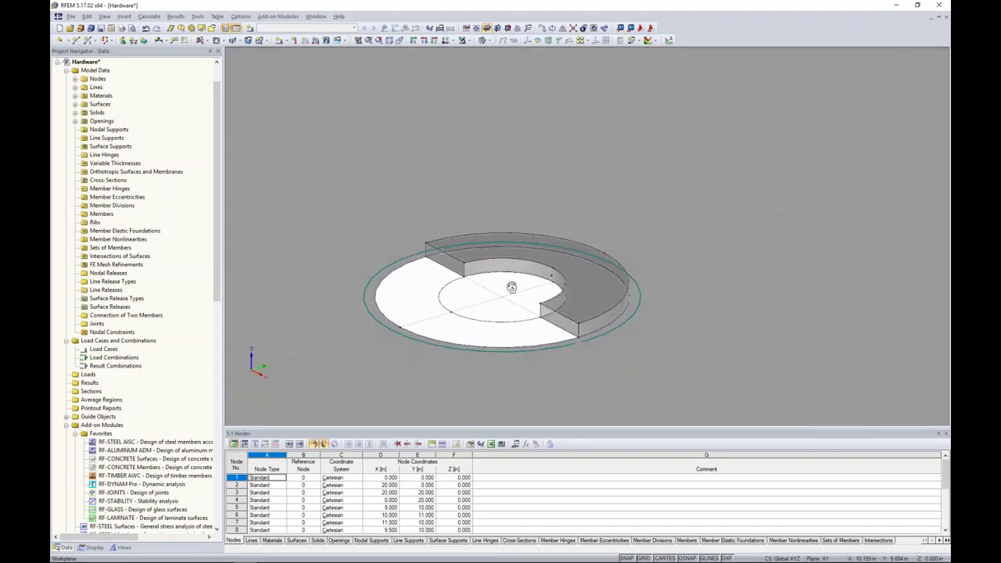
{"action": "double_click", "coordinate": [555, 278]}
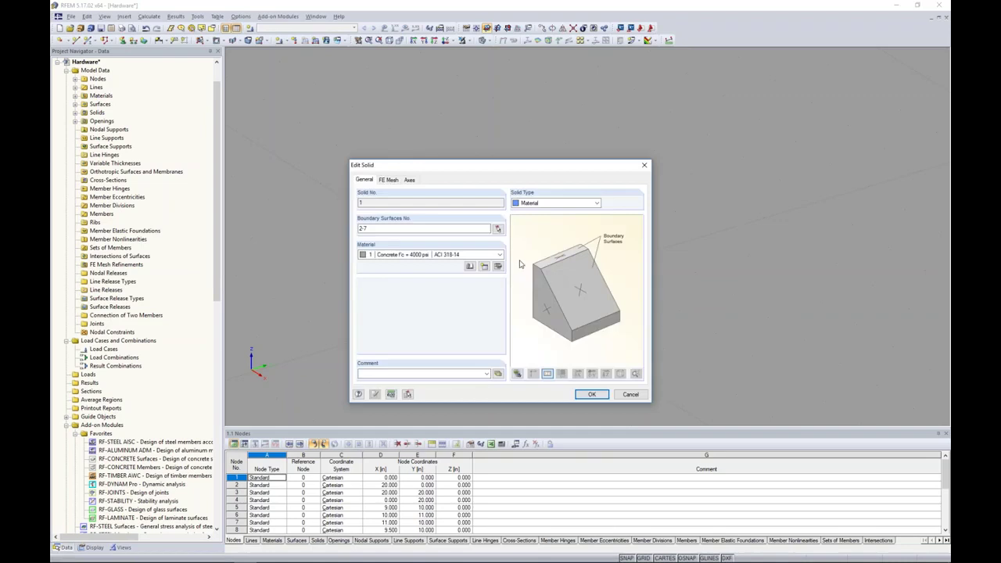
{"action": "left_click", "coordinate": [544, 206]}
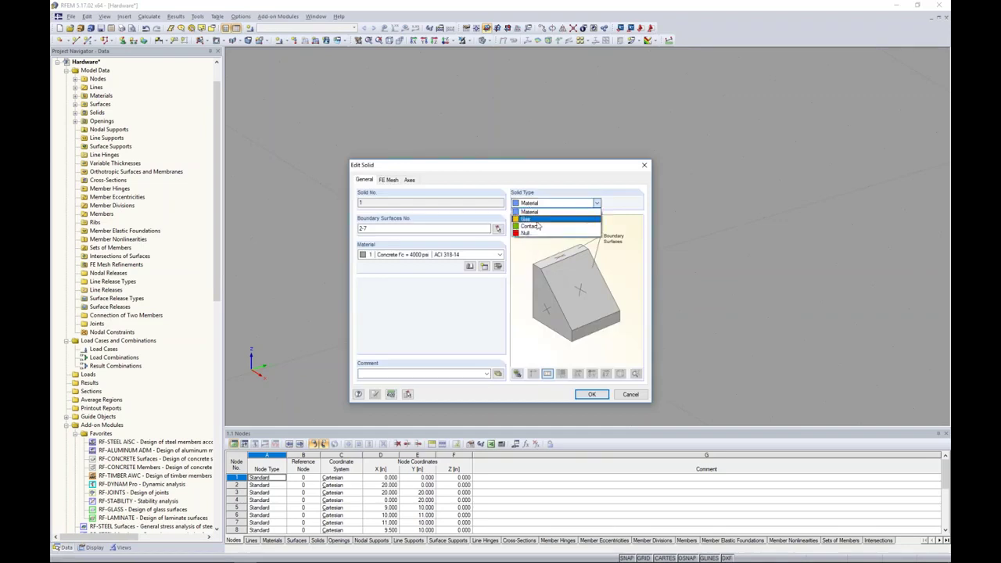
{"action": "left_click", "coordinate": [537, 227]}
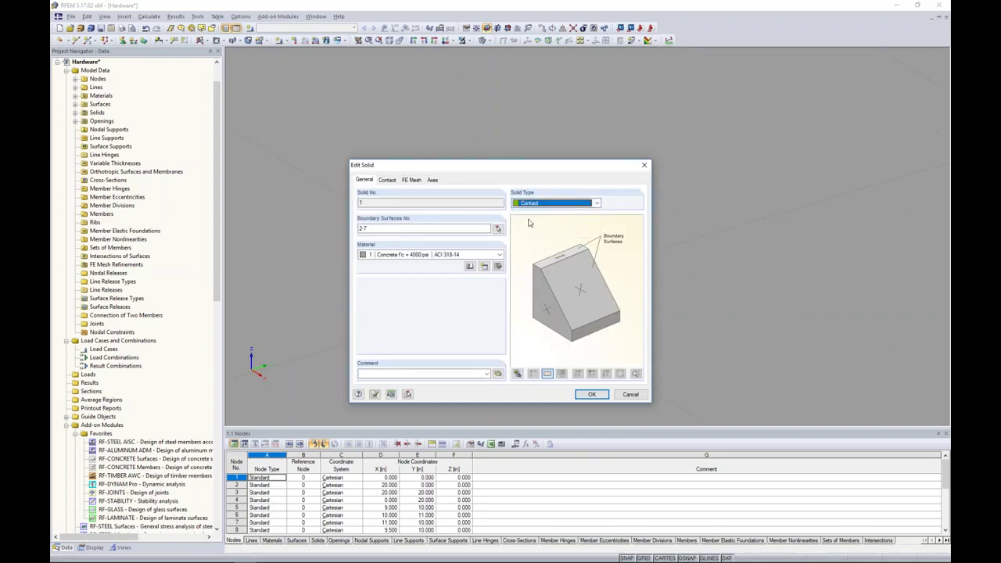
Assign the Glassline GmbH Fitting material to the solid, from the Foil category of the Glass and Foil library group.
{"action": "left_click", "coordinate": [470, 267]}
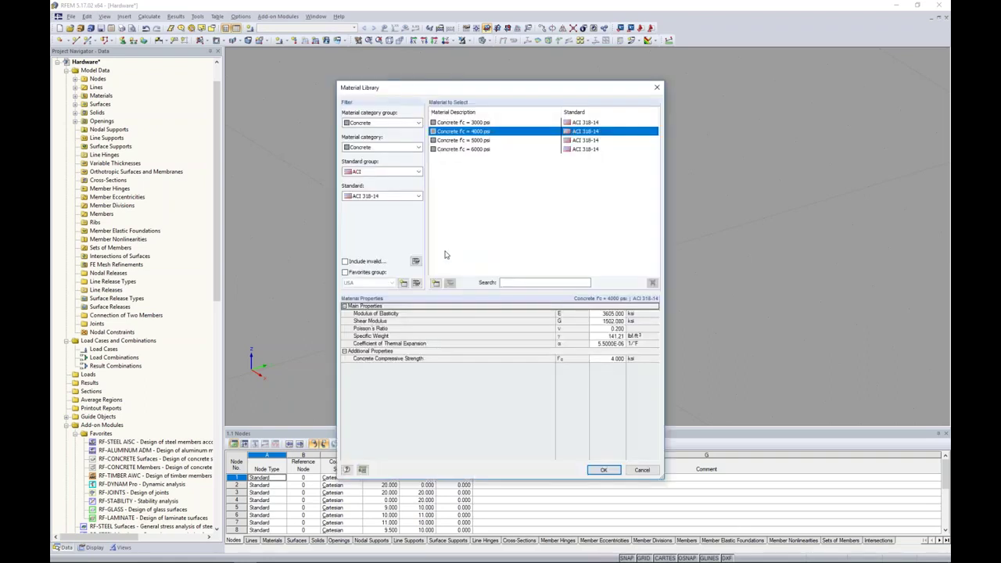
{"action": "left_click", "coordinate": [387, 123]}
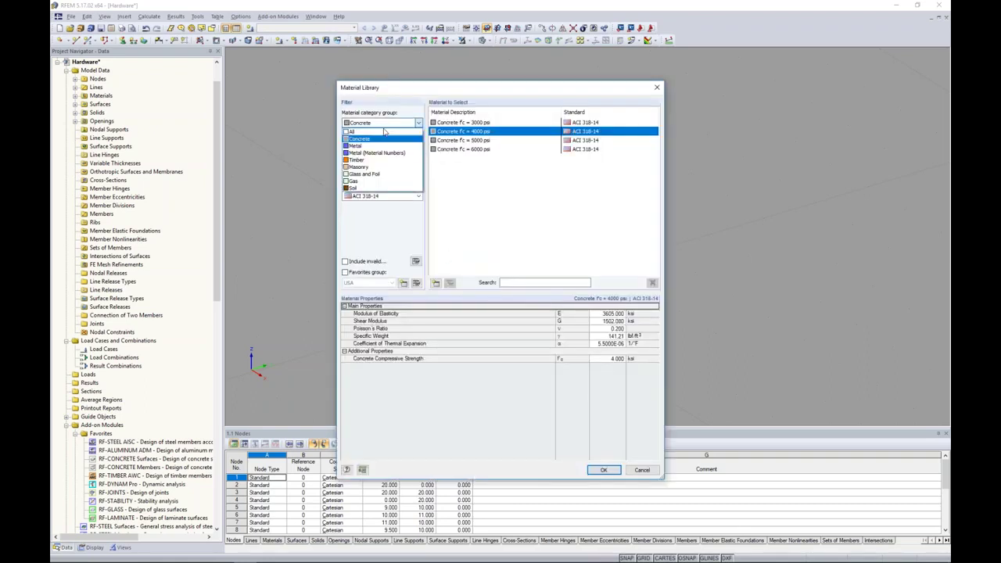
{"action": "left_click", "coordinate": [372, 174]}
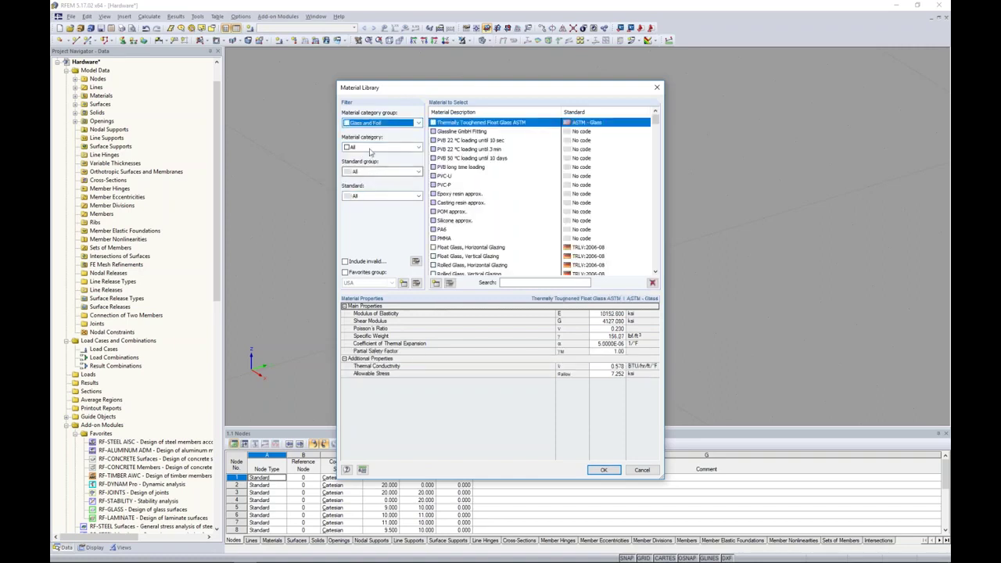
{"action": "left_click", "coordinate": [373, 148]}
{"action": "left_click", "coordinate": [368, 170]}
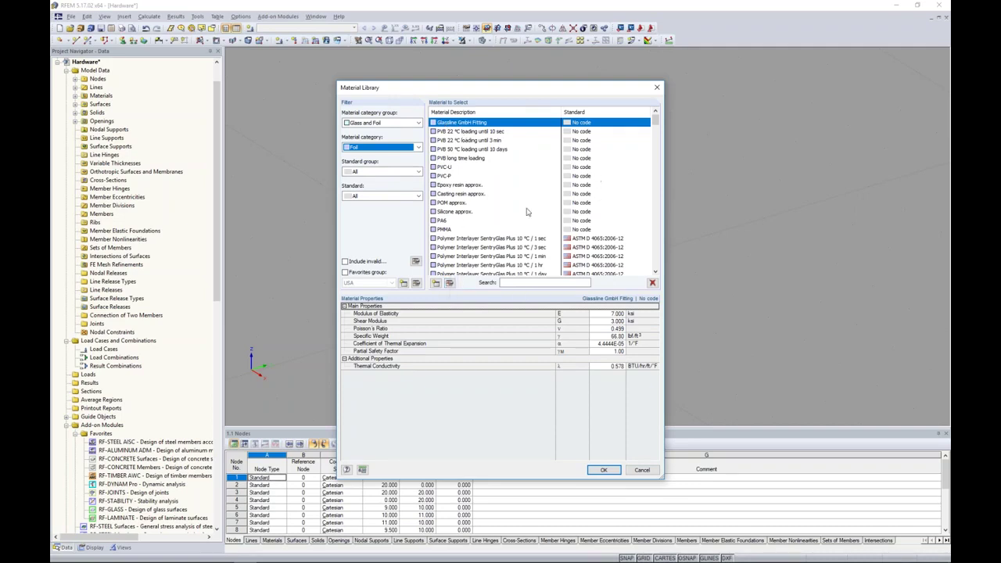
{"action": "left_click", "coordinate": [449, 282]}
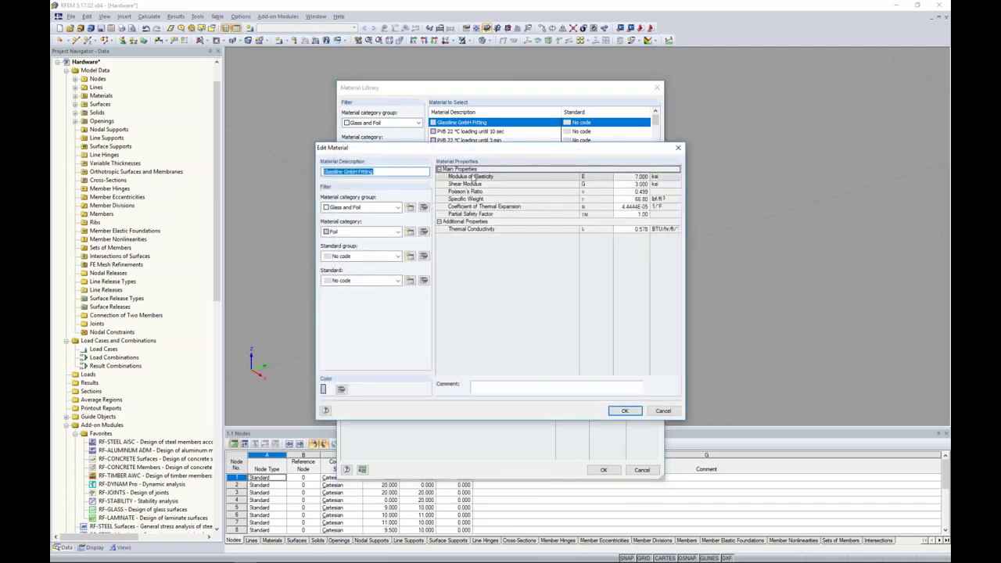
{"action": "left_click_drag", "start_coordinate": [466, 150], "coordinate": [477, 226]}
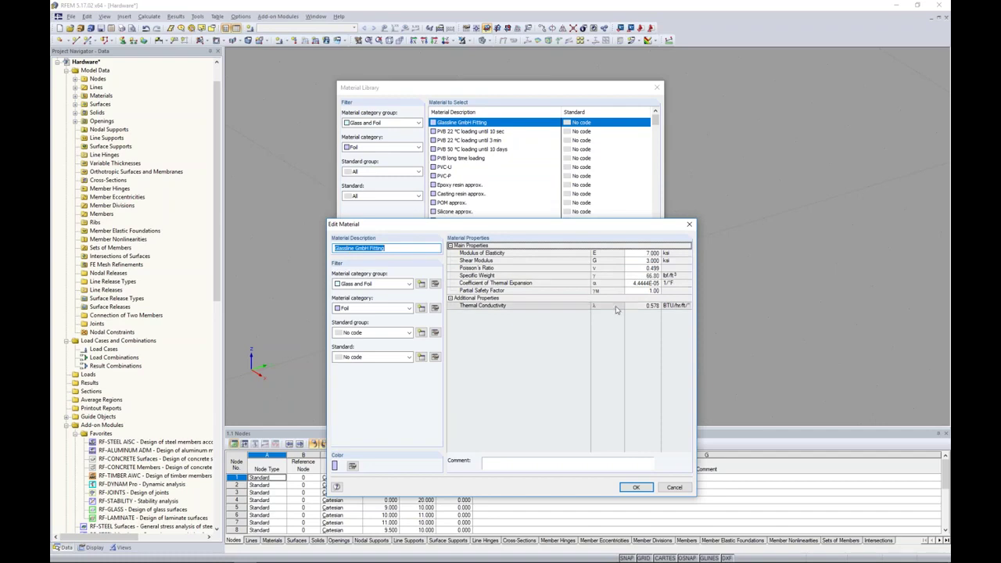
{"action": "left_click", "coordinate": [674, 488]}
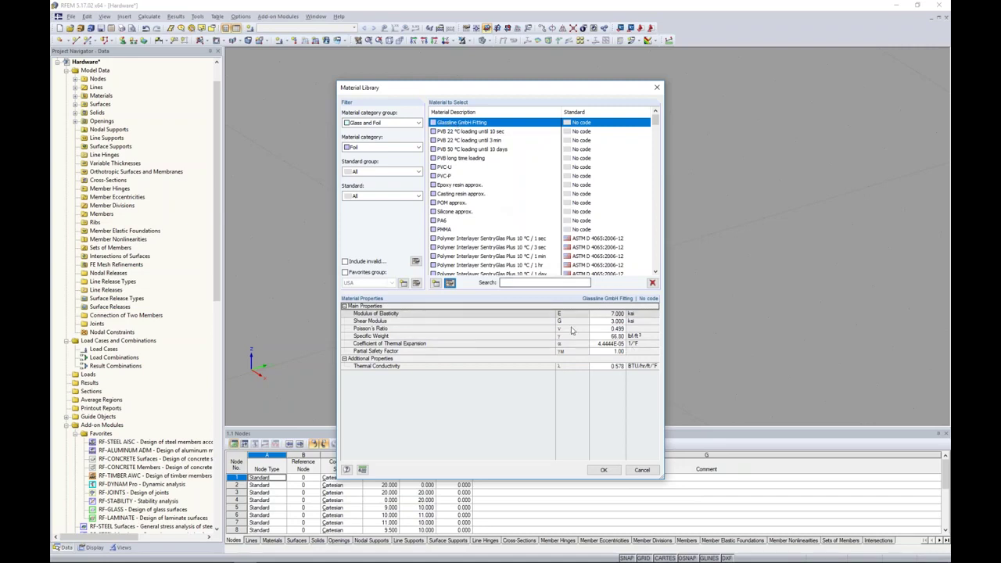
{"action": "left_click", "coordinate": [604, 470]}
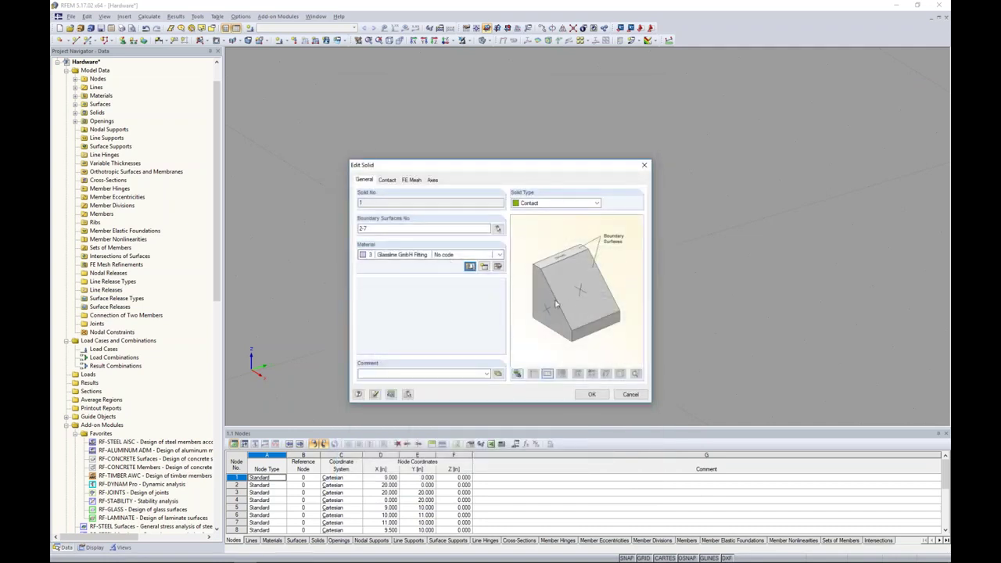
Define the solid's contact with the upper half-ring face, surface 3, as Surface A and Failure under tension perpendicular to the surfaces.
{"action": "left_click", "coordinate": [388, 180]}
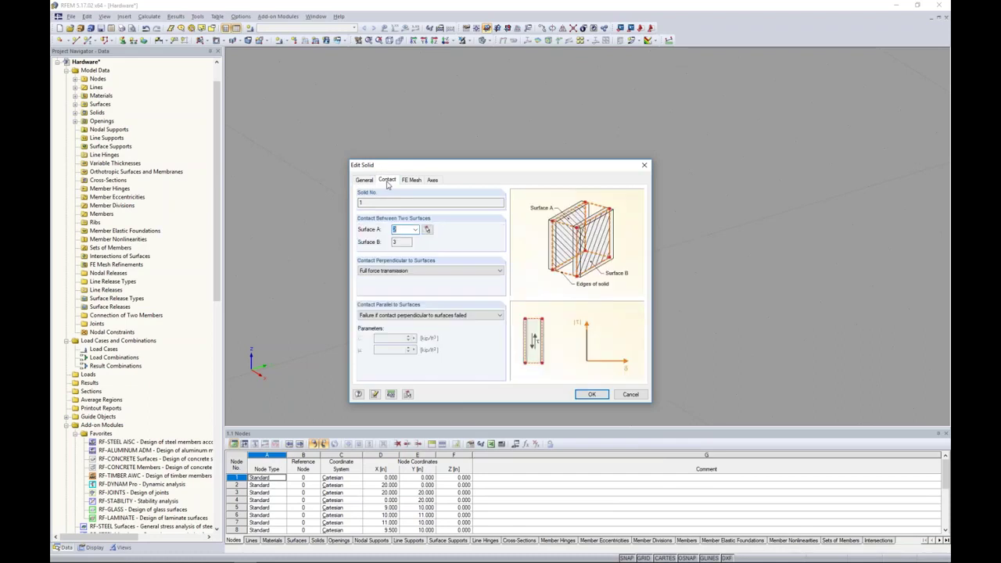
{"action": "left_click", "coordinate": [427, 229]}
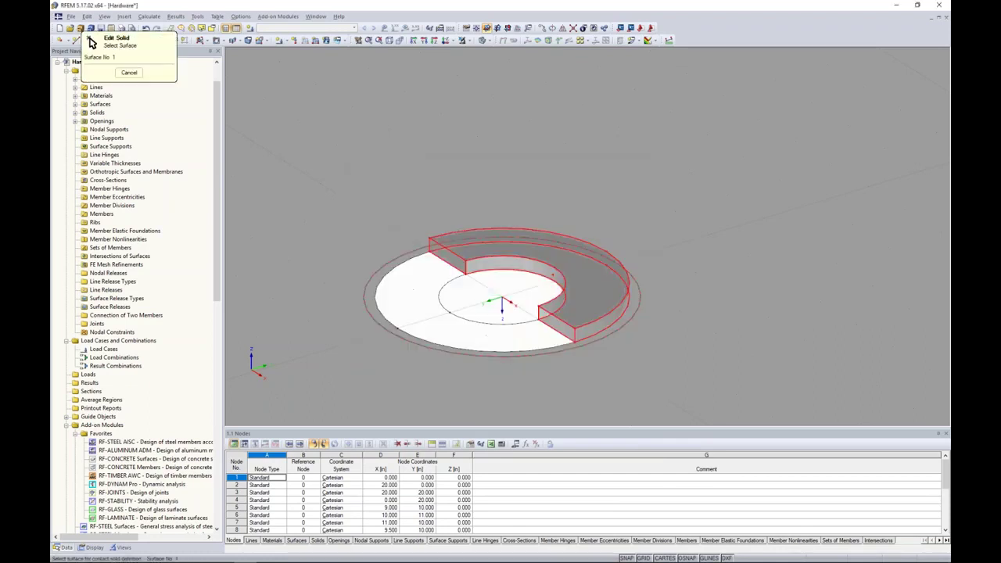
{"action": "left_click", "coordinate": [603, 286]}
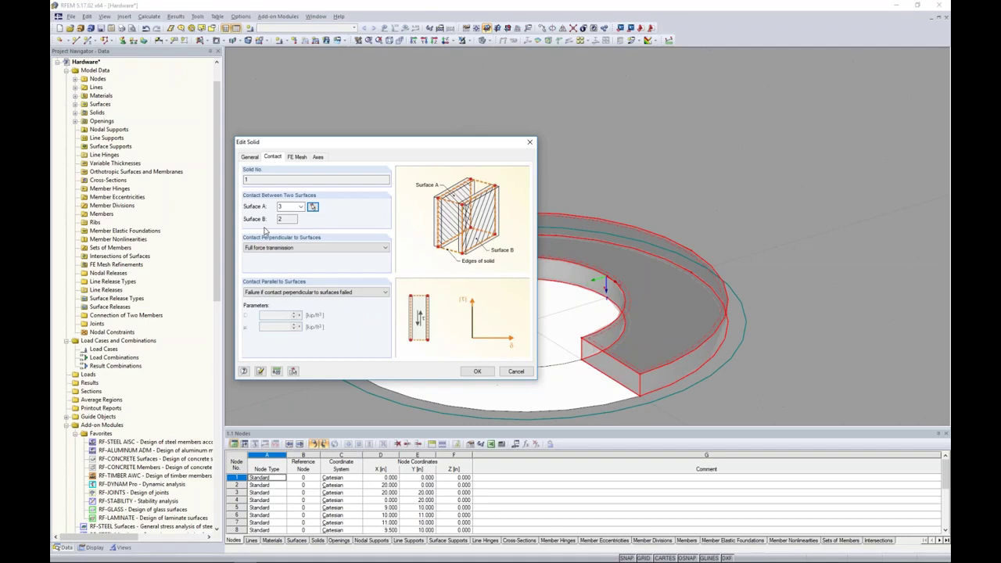
{"action": "left_click", "coordinate": [296, 247]}
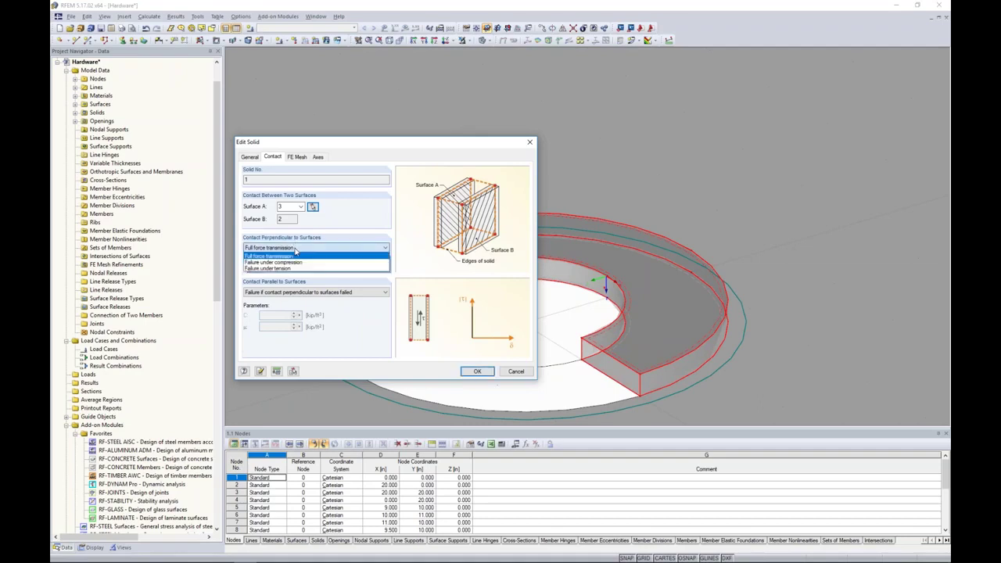
{"action": "left_click", "coordinate": [291, 268]}
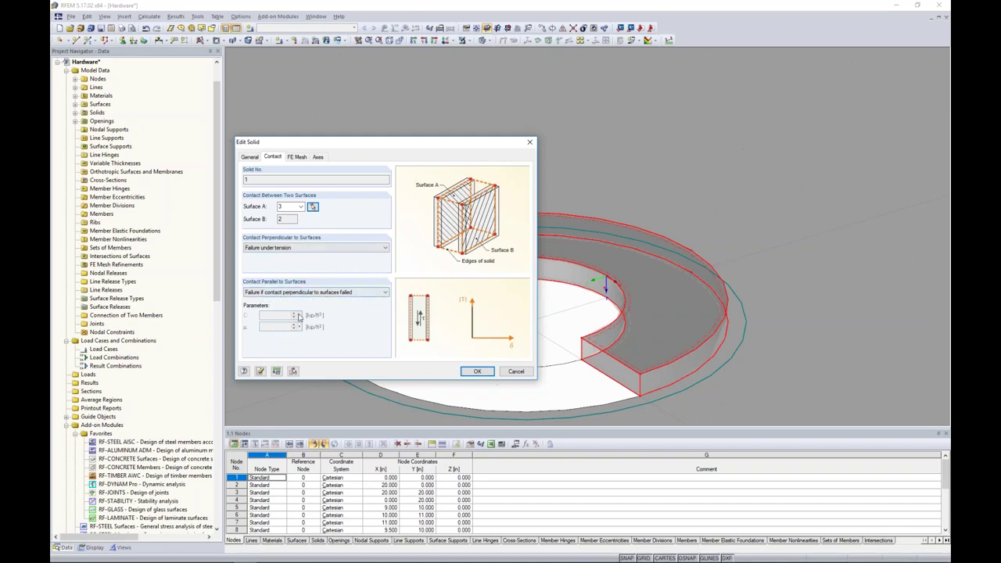
{"action": "left_click", "coordinate": [476, 371]}
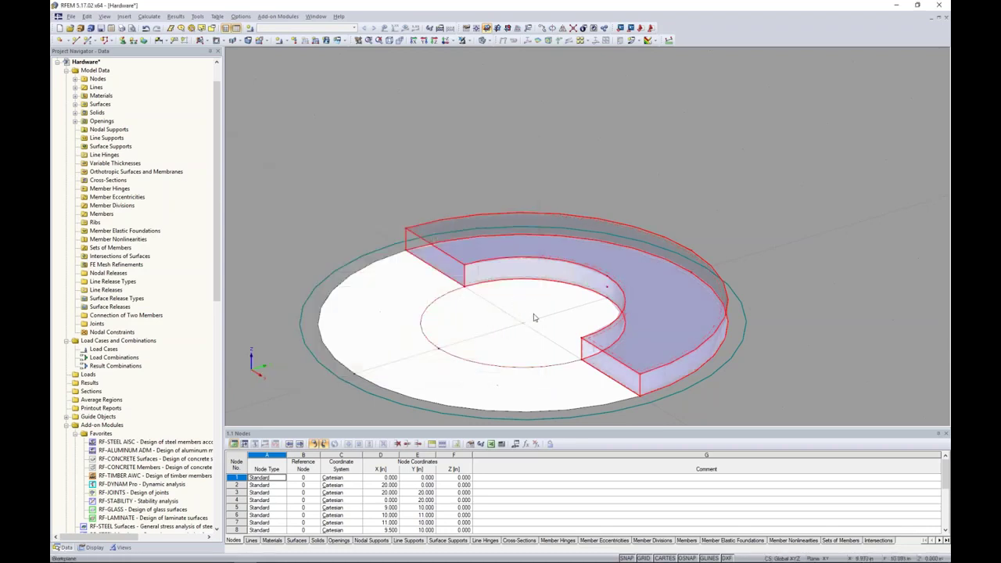
Set the stiffness of the half-ring solid's upper surface to Rigid.
{"action": "scroll", "coordinate": [534, 317], "scroll_direction": "up", "scroll_amount": 5}
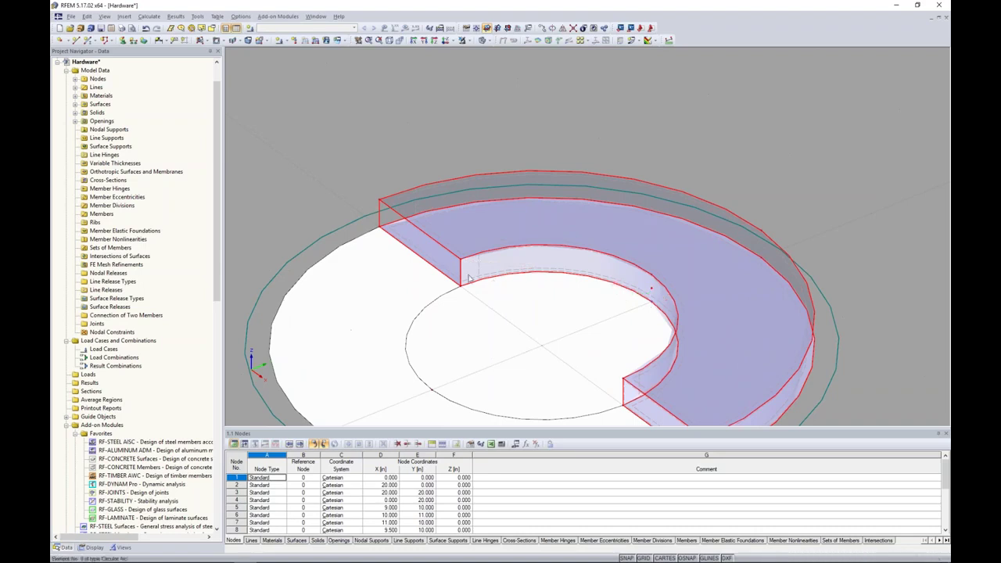
{"action": "left_click", "coordinate": [462, 256]}
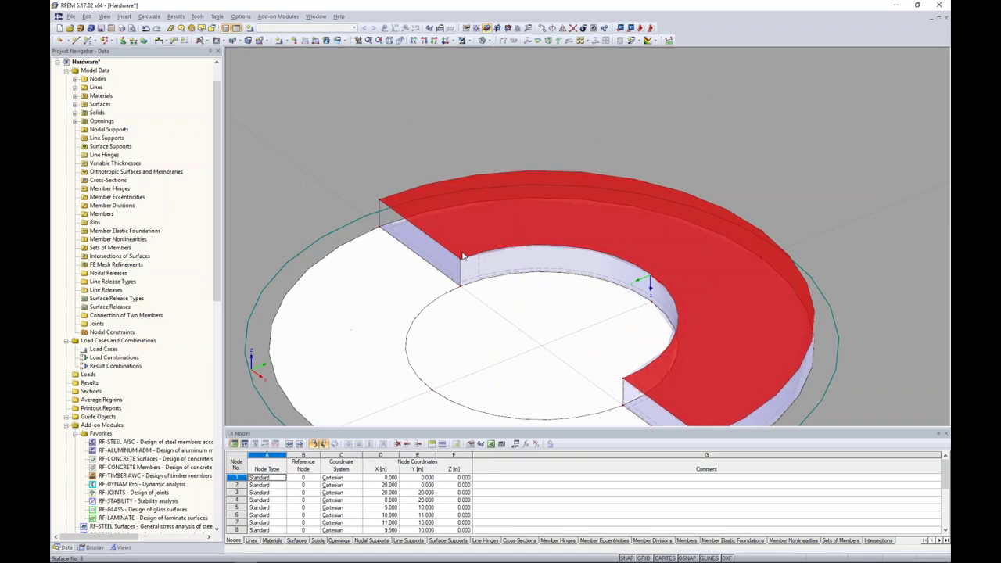
{"action": "double_click", "coordinate": [463, 256]}
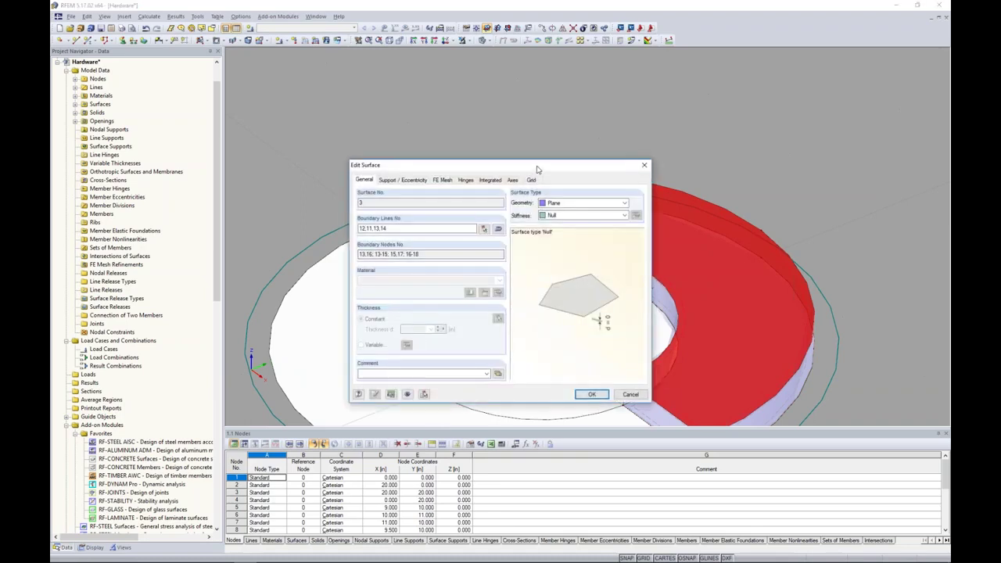
{"action": "left_click", "coordinate": [573, 215]}
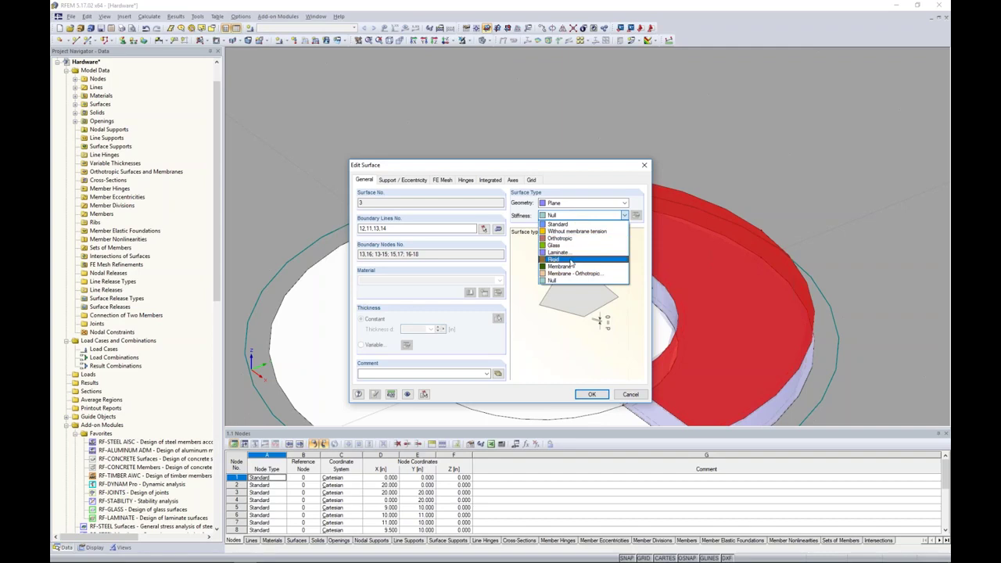
{"action": "left_click", "coordinate": [571, 261]}
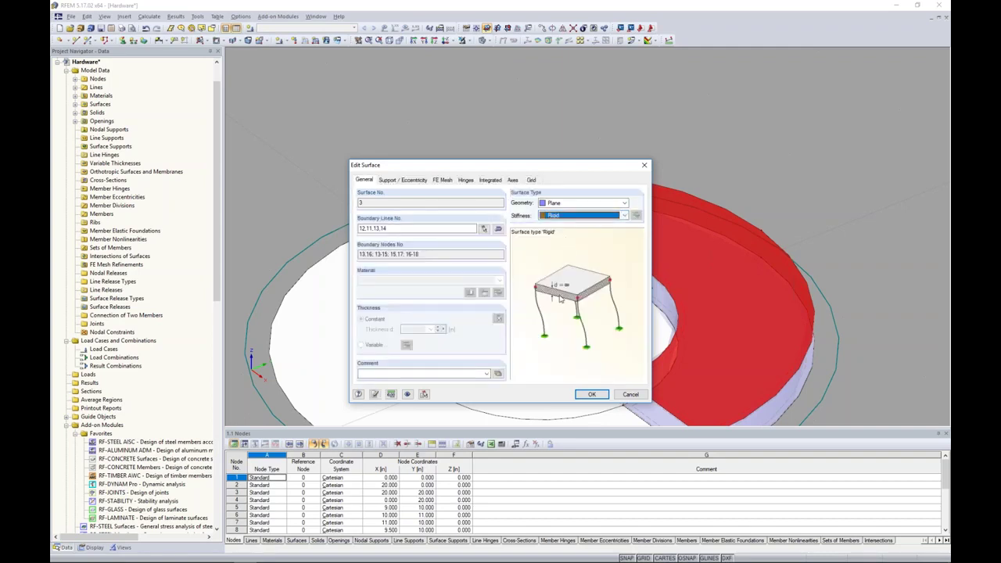
{"action": "left_click", "coordinate": [593, 395]}
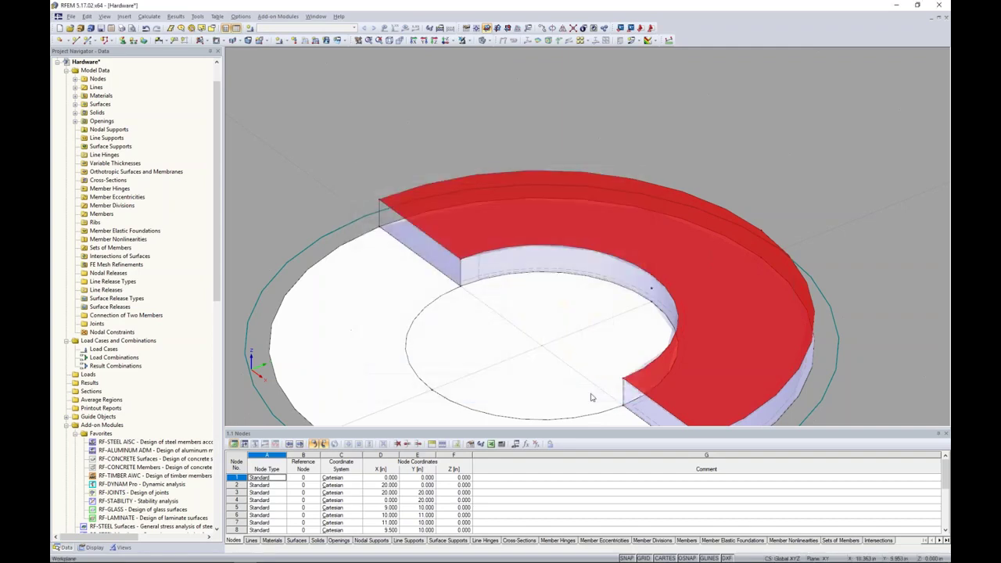
Set the stiffness of the half-ring solid's lower surface, surface 2, to Standard.
{"action": "middle_click_drag", "start_coordinate": [592, 397], "coordinate": [628, 214], "text": "ctrl"}
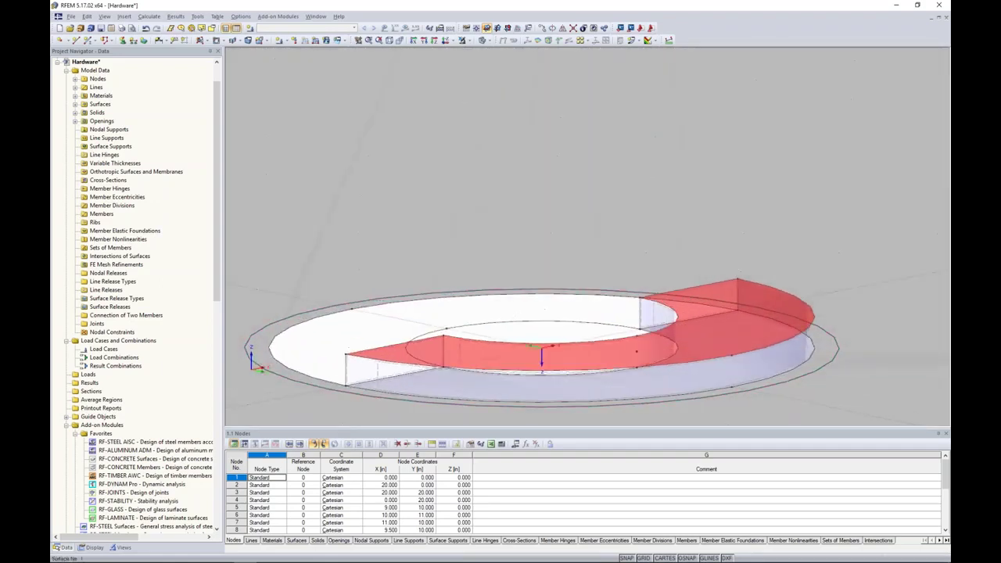
{"action": "left_click", "coordinate": [742, 313]}
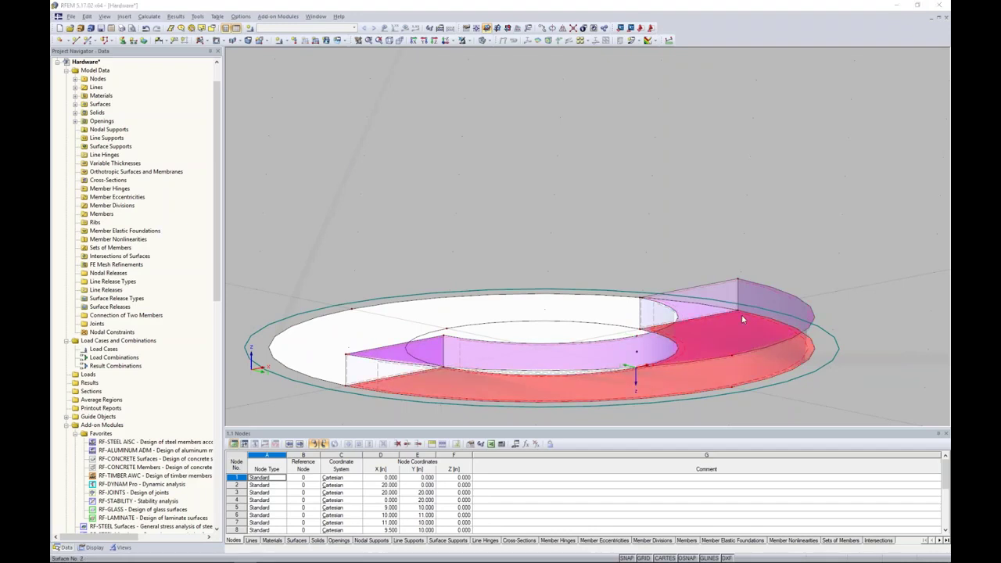
{"action": "double_click", "coordinate": [743, 319]}
{"action": "left_click", "coordinate": [571, 217]}
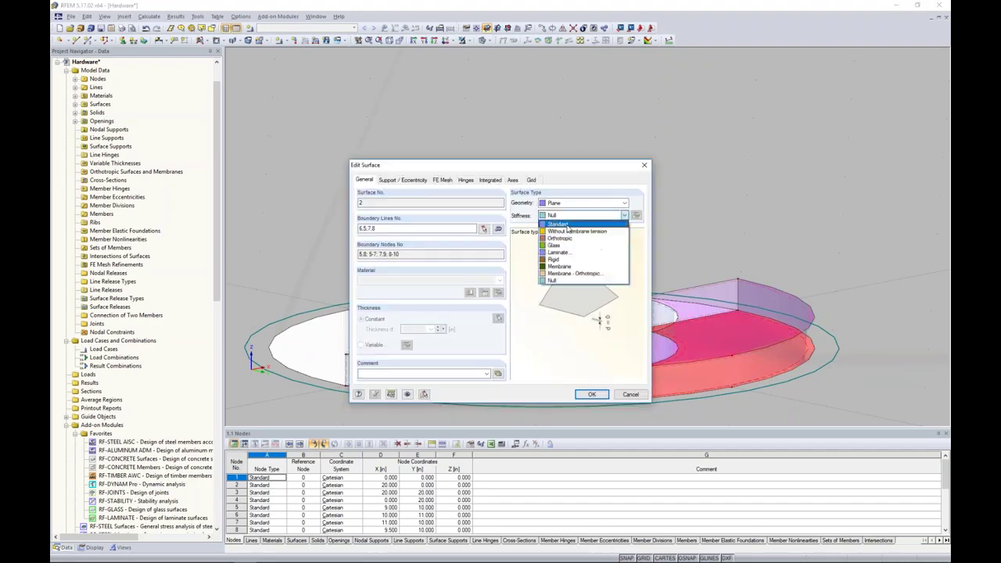
{"action": "left_click", "coordinate": [568, 225]}
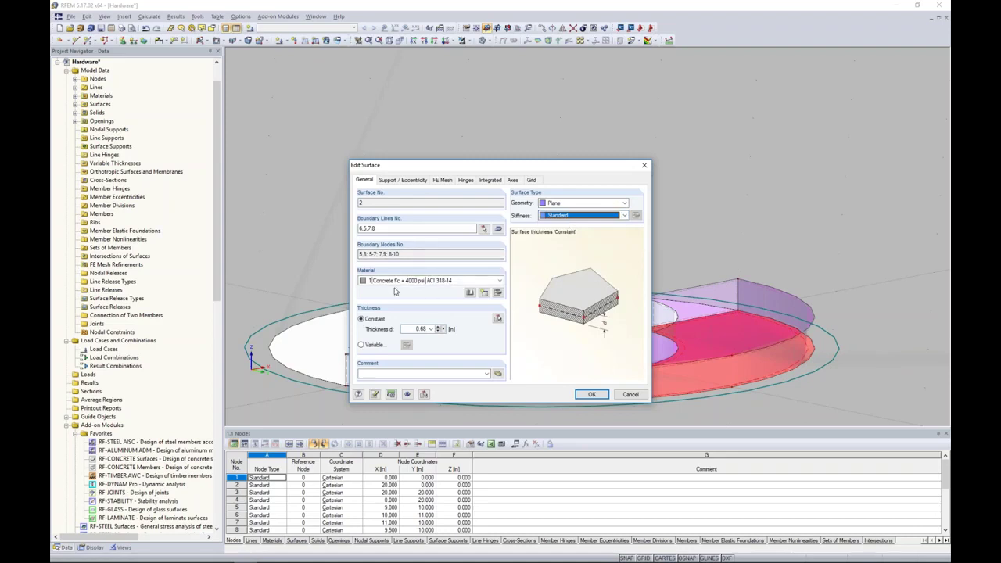
{"action": "left_click", "coordinate": [592, 394]}
Switch the model display to wireframe.
{"action": "middle_click_drag", "start_coordinate": [550, 208], "coordinate": [478, 357], "text": "ctrl"}
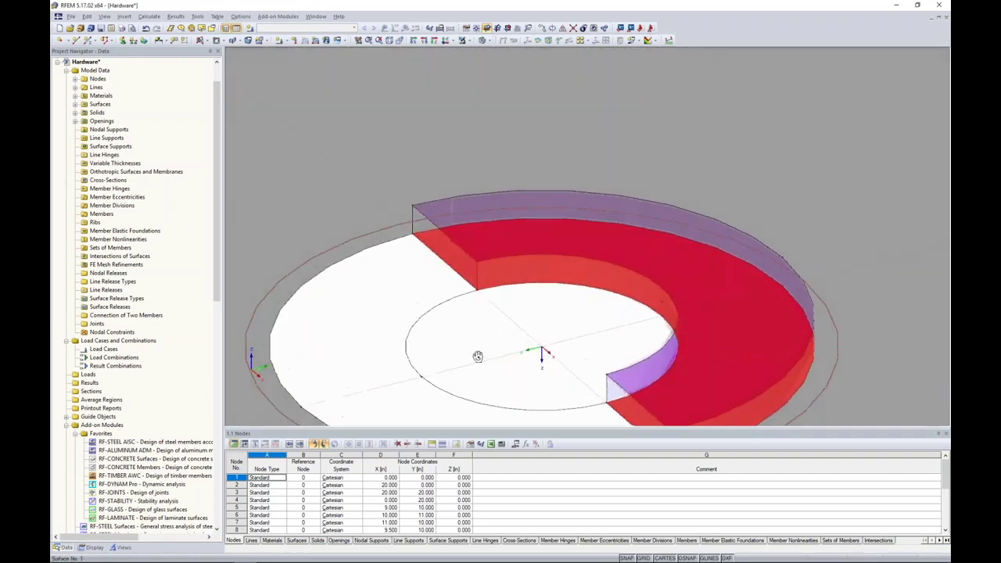
{"action": "scroll", "coordinate": [481, 352], "scroll_direction": "down", "scroll_amount": 5}
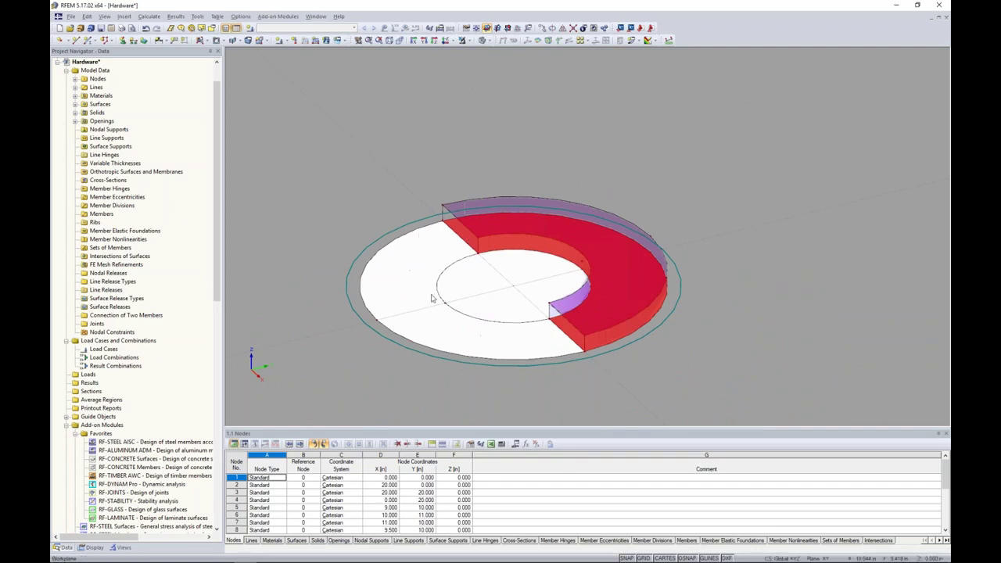
{"action": "left_click", "coordinate": [482, 40]}
{"action": "middle_click_drag", "start_coordinate": [669, 213], "coordinate": [594, 274], "text": "ctrl"}
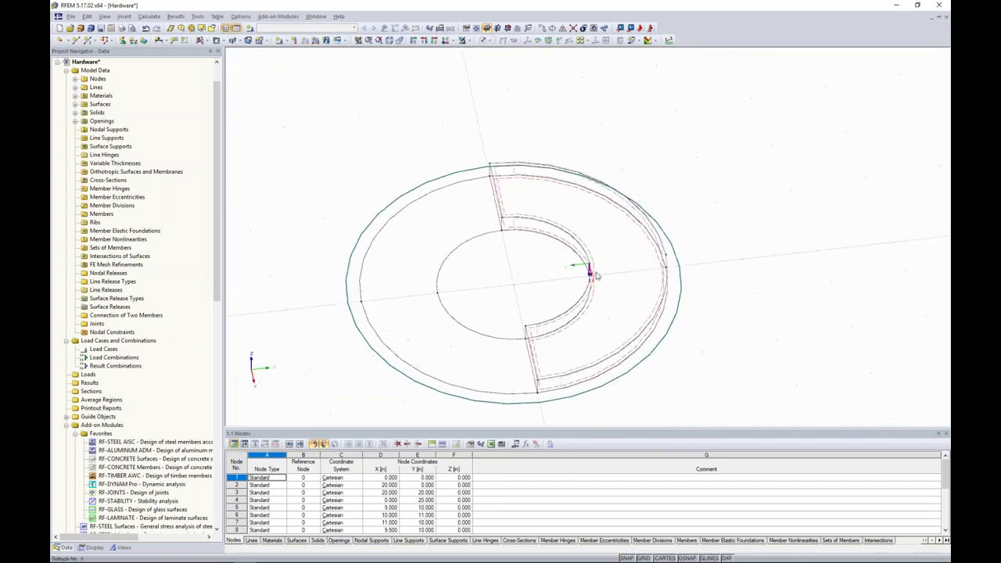
{"action": "scroll", "coordinate": [594, 274], "scroll_direction": "down", "scroll_amount": 2}
Mirror a copy of the half-ring about the X-Z plane through the circle centre at X 10, Y 10, Z 0 in.
{"action": "left_click_drag", "start_coordinate": [501, 147], "coordinate": [708, 407]}
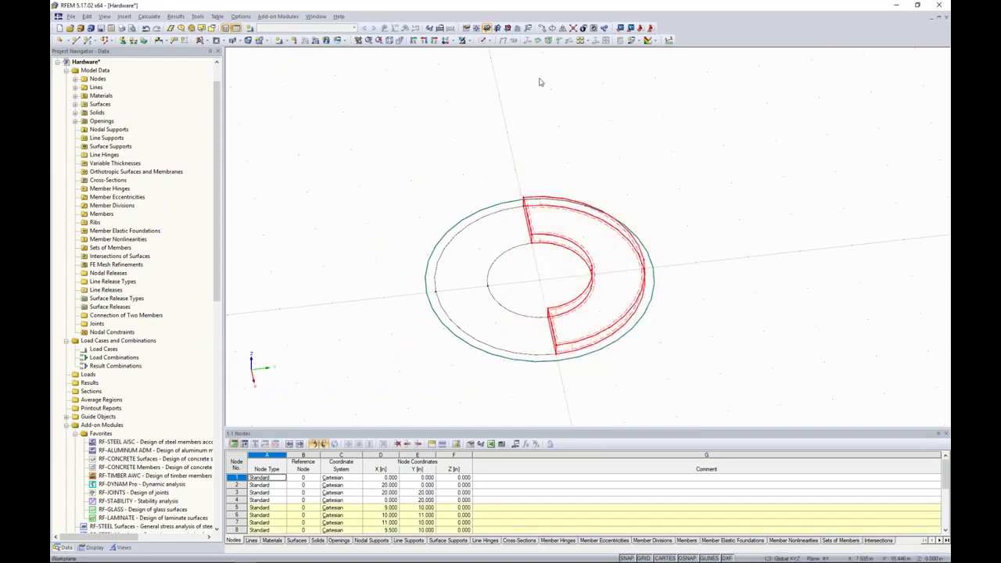
{"action": "left_click", "coordinate": [563, 29]}
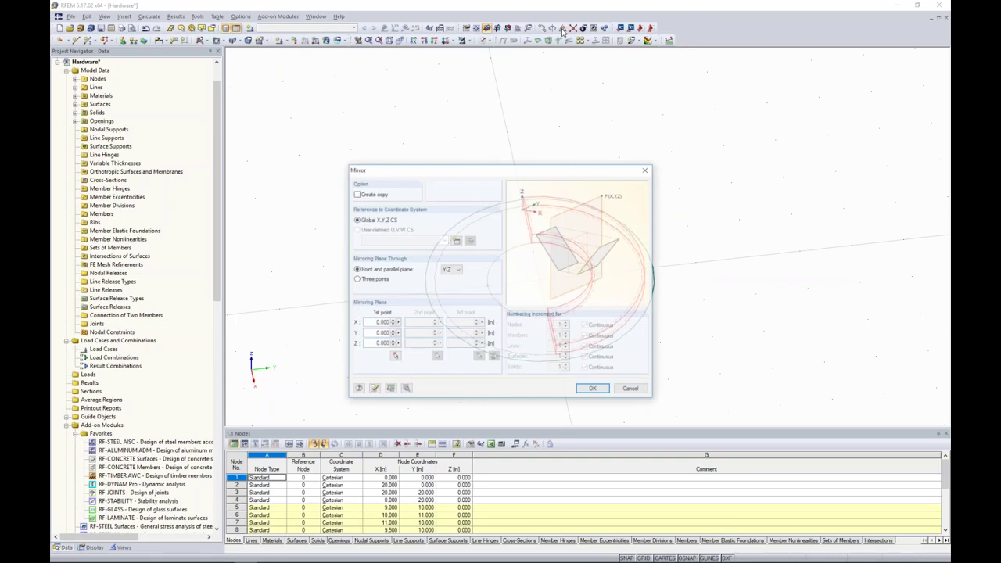
{"action": "left_click", "coordinate": [356, 194]}
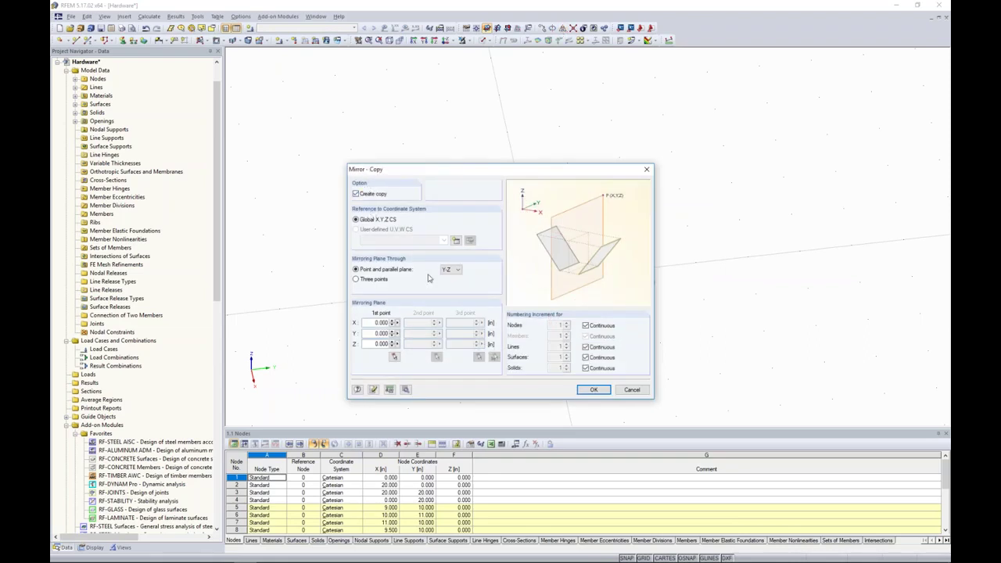
{"action": "left_click", "coordinate": [450, 270]}
{"action": "left_click", "coordinate": [450, 286]}
{"action": "left_click", "coordinate": [395, 356]}
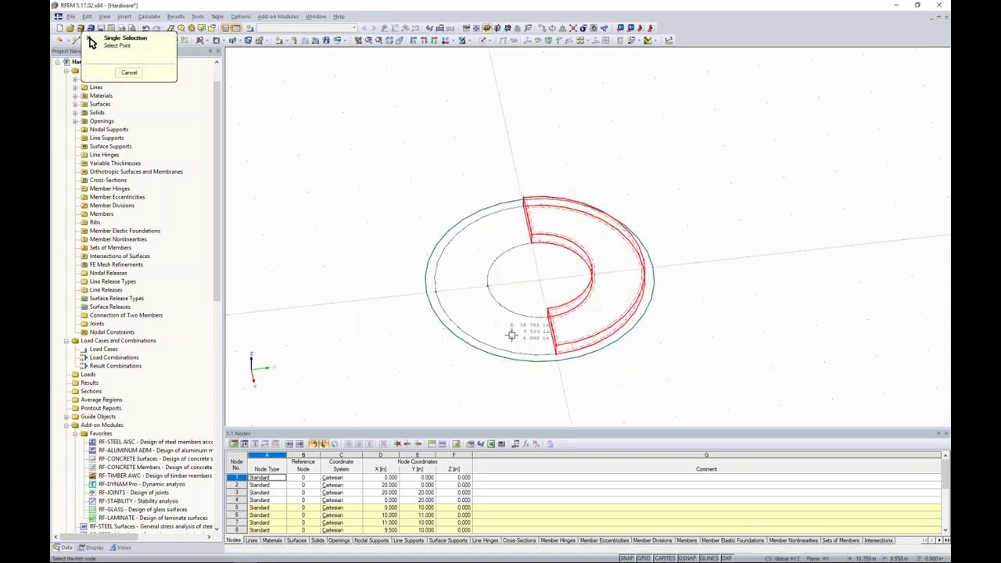
{"action": "left_click", "coordinate": [541, 282]}
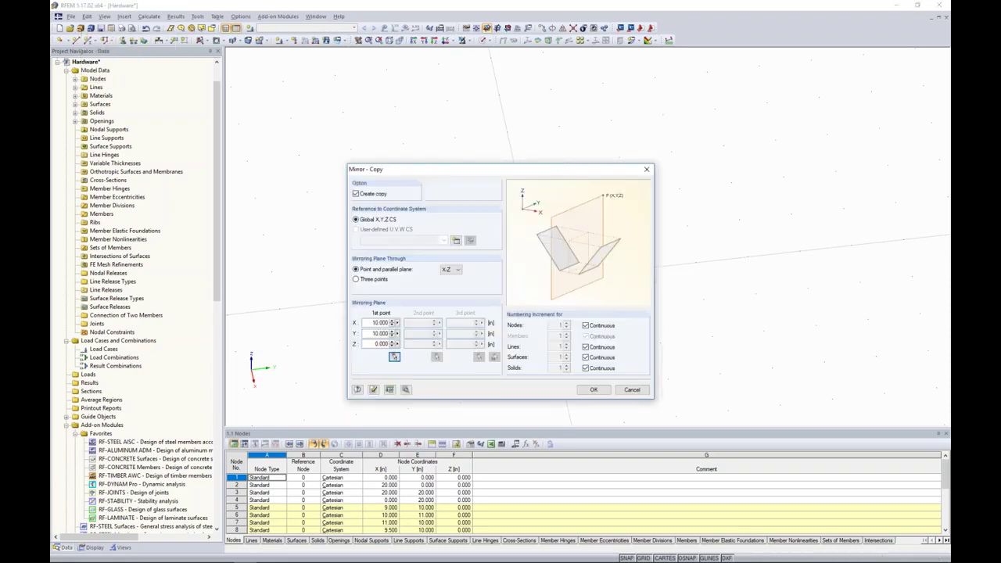
{"action": "left_click", "coordinate": [591, 389]}
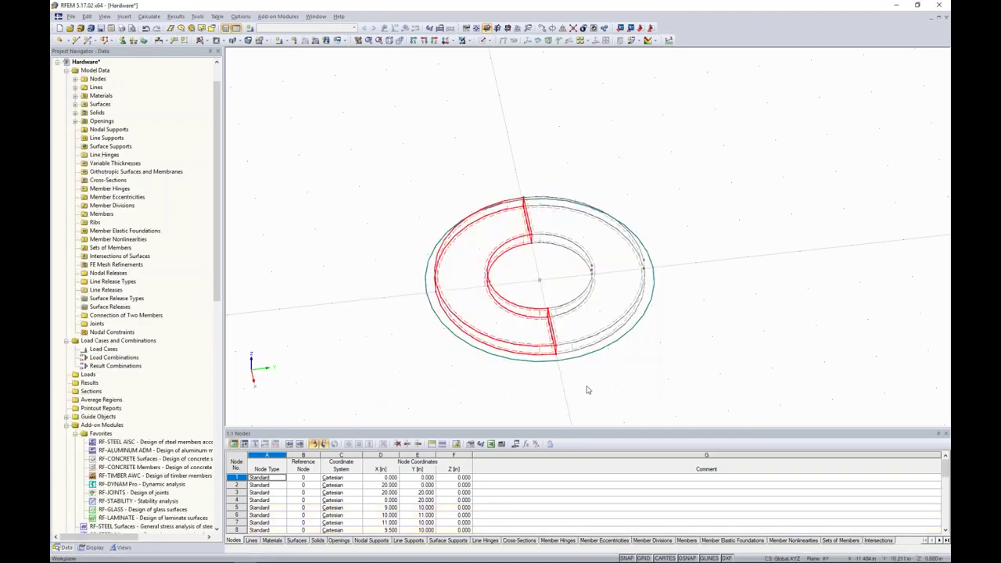
Show the model in solid transparent display to inspect the full ring.
{"action": "left_click", "coordinate": [483, 40]}
{"action": "left_click", "coordinate": [490, 76]}
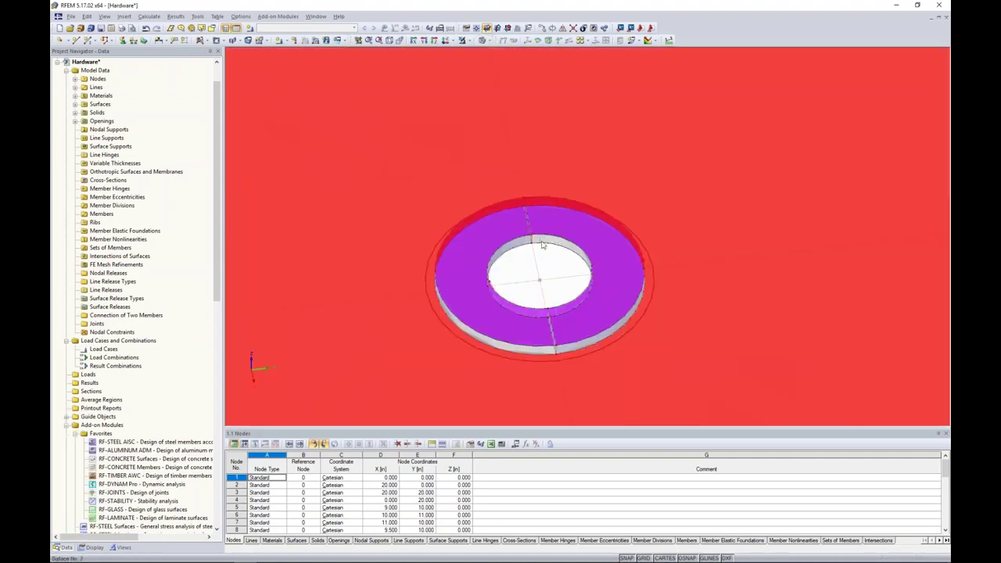
{"action": "right_click", "coordinate": [557, 269]}
{"action": "left_click", "coordinate": [550, 269]}
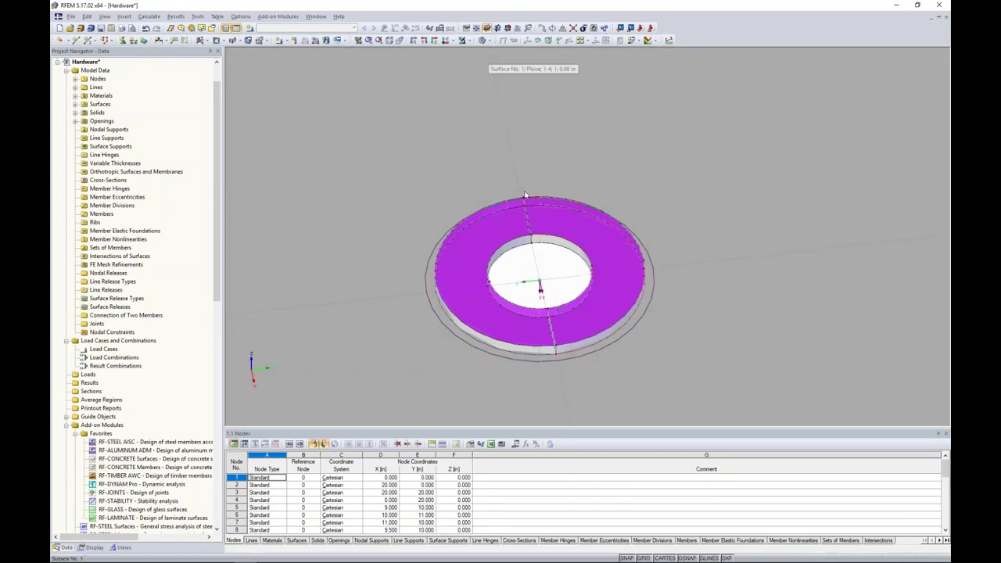
{"action": "middle_click_drag", "start_coordinate": [535, 267], "coordinate": [531, 244]}
Mirror a copy of the whole ring about the X-Y plane through X 10, Y 10, Z 0 in, using wireframe display.
{"action": "left_click", "coordinate": [487, 40]}
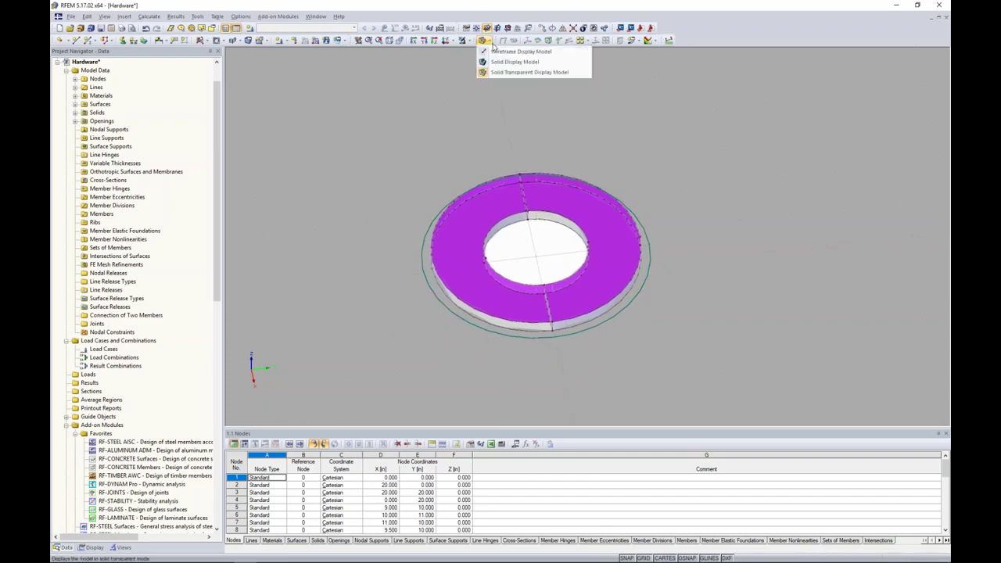
{"action": "left_click", "coordinate": [494, 58]}
{"action": "left_click_drag", "start_coordinate": [402, 125], "coordinate": [707, 374]}
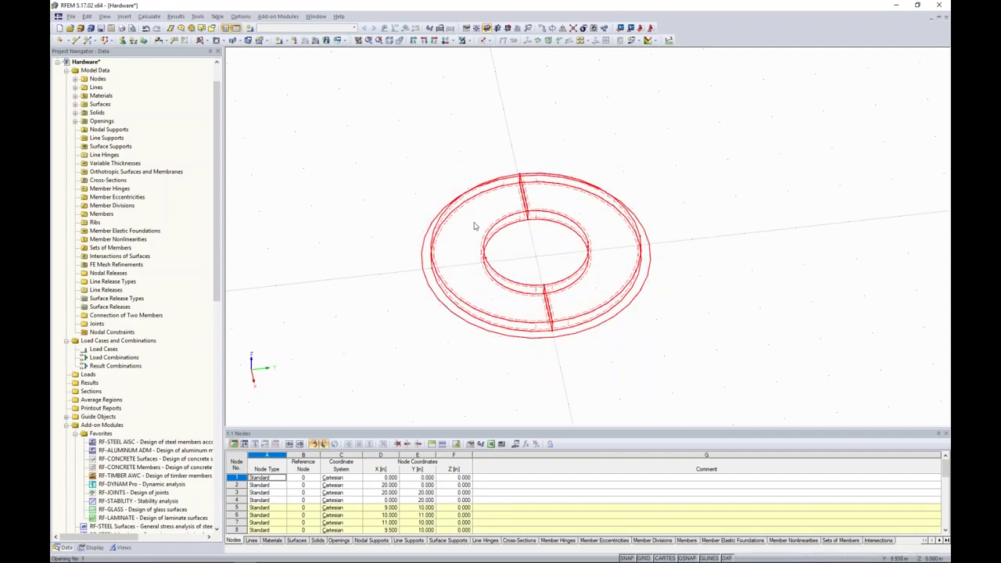
{"action": "left_click", "coordinate": [564, 29]}
{"action": "left_click", "coordinate": [448, 270]}
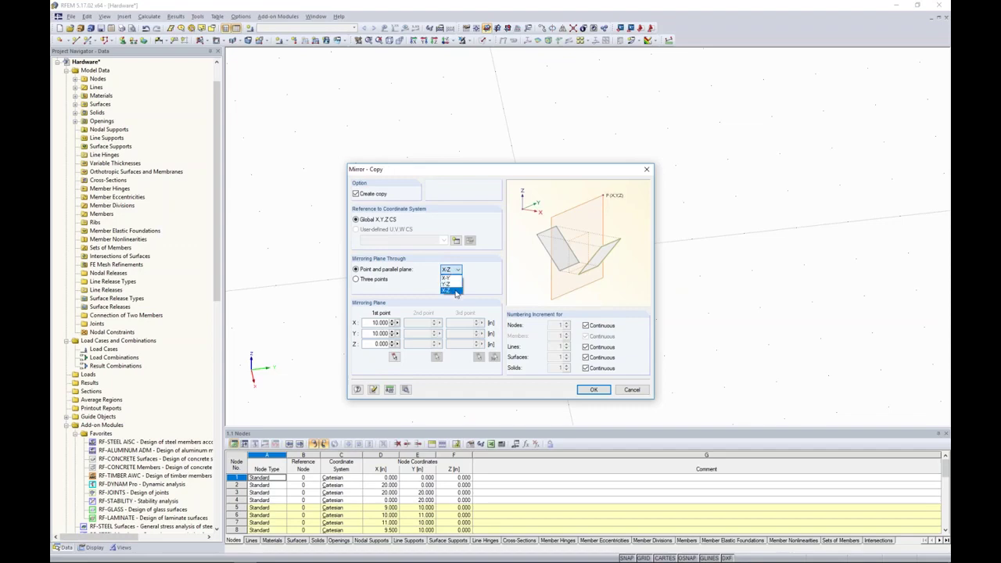
{"action": "left_click", "coordinate": [447, 279]}
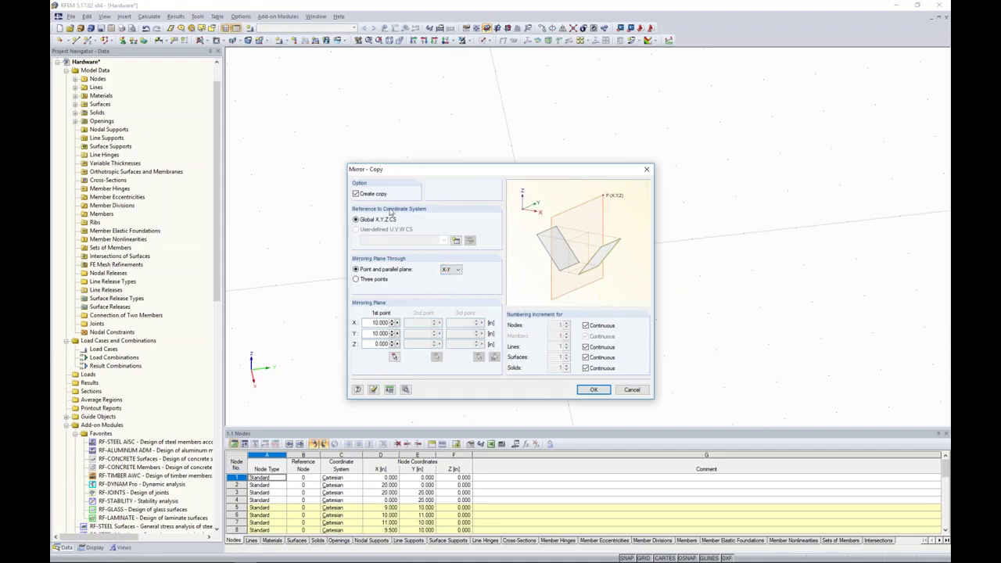
{"action": "left_click", "coordinate": [592, 390]}
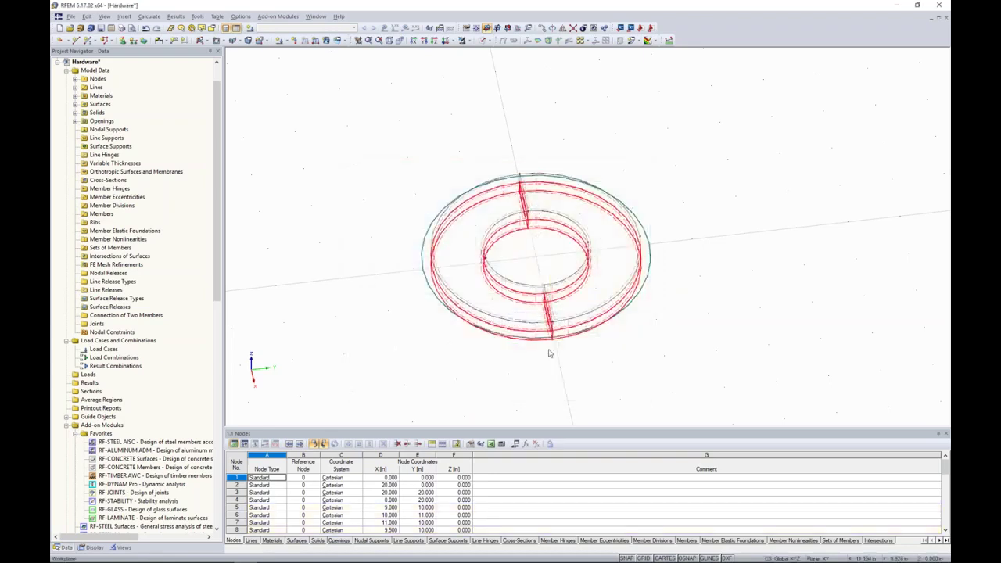
Switch the display of the two stacked rings to solid transparent.
{"action": "middle_click_drag", "start_coordinate": [550, 366], "coordinate": [523, 105], "text": "ctrl"}
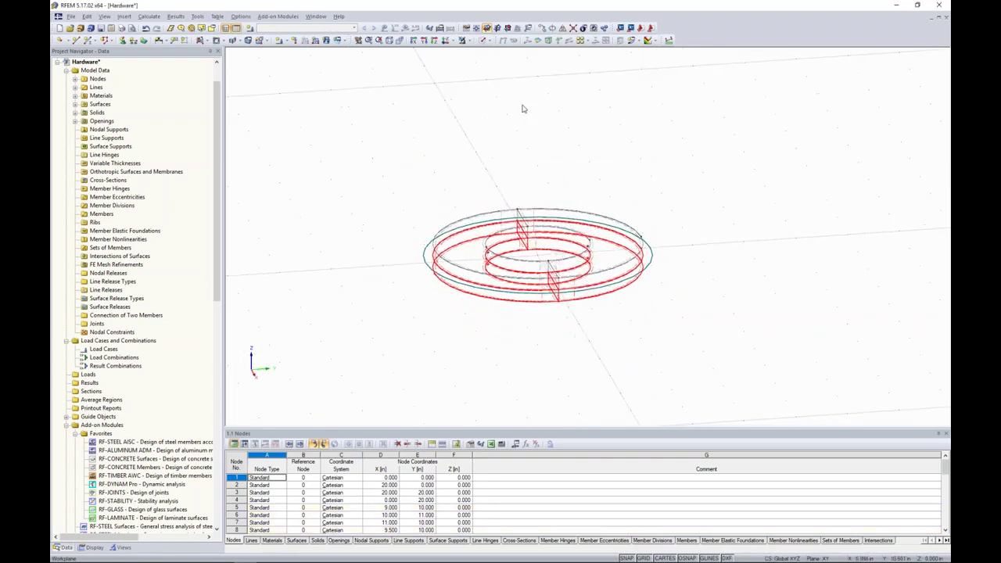
{"action": "left_click", "coordinate": [493, 41]}
{"action": "left_click", "coordinate": [500, 73]}
{"action": "scroll", "coordinate": [573, 356], "scroll_direction": "down", "scroll_amount": 3}
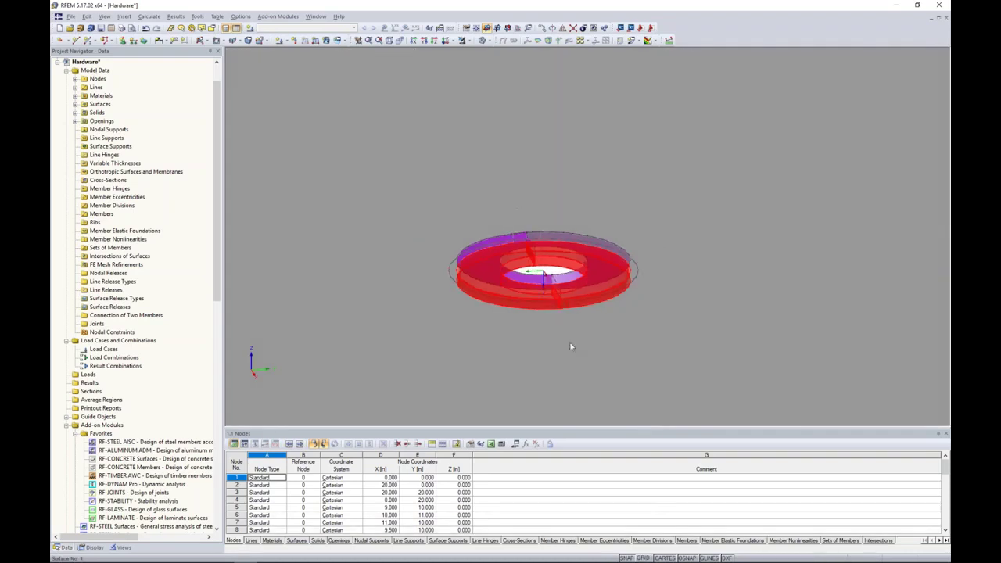
Move the bottom edge of the lower ring by -0.039 in along Z, without making a copy.
{"action": "middle_click_drag", "start_coordinate": [591, 355], "coordinate": [515, 298], "text": "ctrl"}
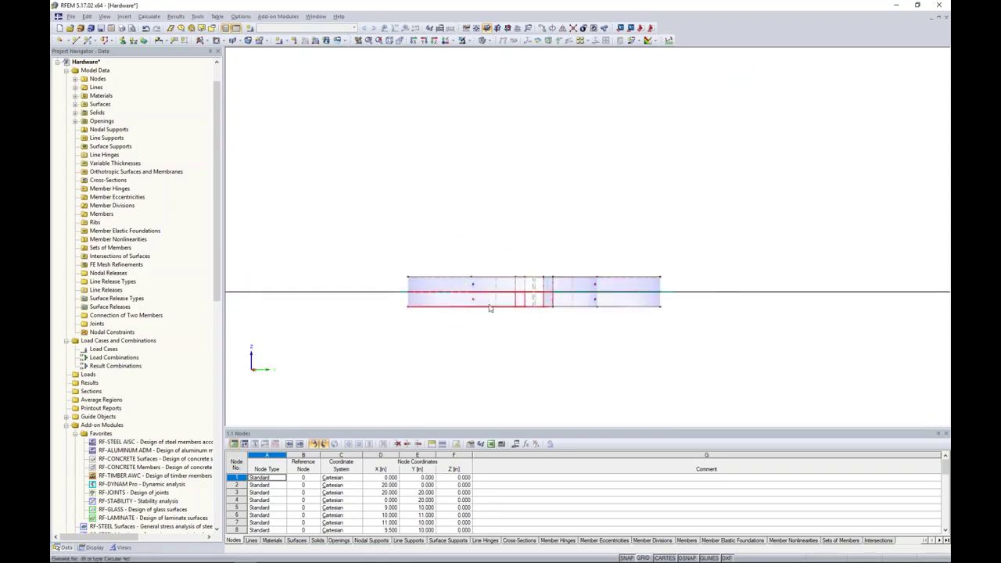
{"action": "scroll", "coordinate": [558, 321], "scroll_direction": "up", "scroll_amount": 1}
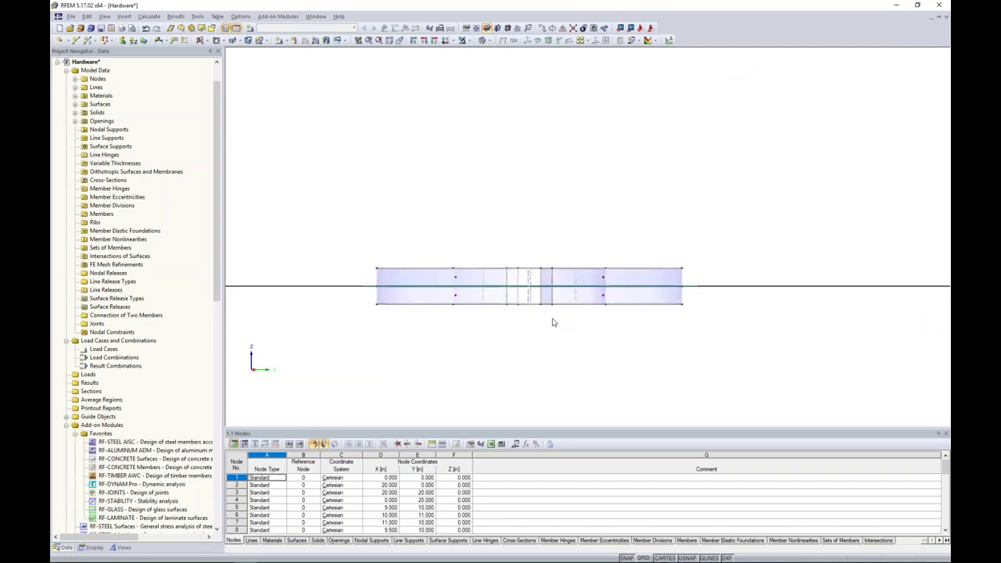
{"action": "left_click_drag", "start_coordinate": [375, 308], "coordinate": [700, 330]}
{"action": "left_click_drag", "start_coordinate": [356, 299], "coordinate": [692, 352]}
{"action": "left_click", "coordinate": [542, 29]}
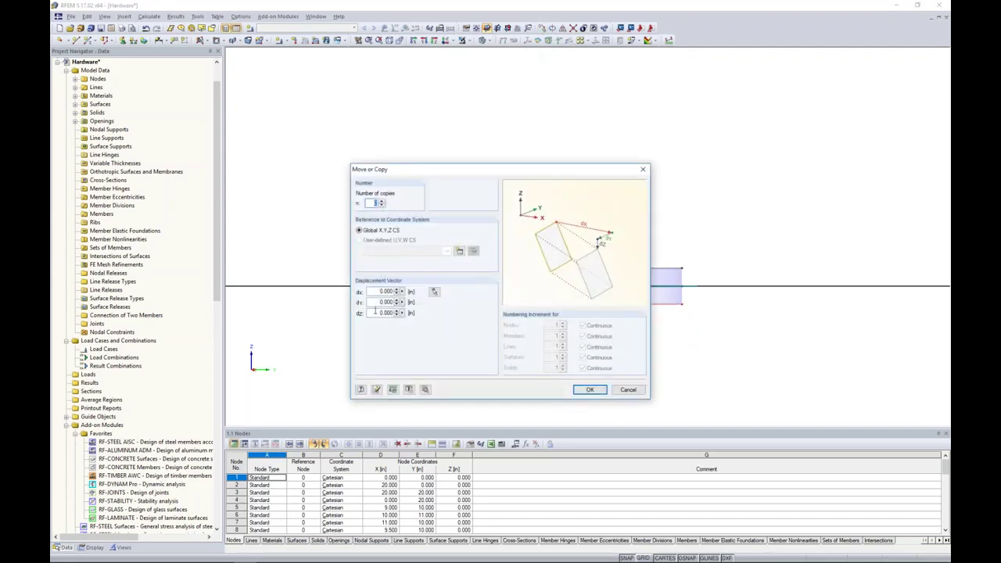
{"action": "left_click", "coordinate": [375, 312]}
{"action": "left_click", "coordinate": [588, 389]}
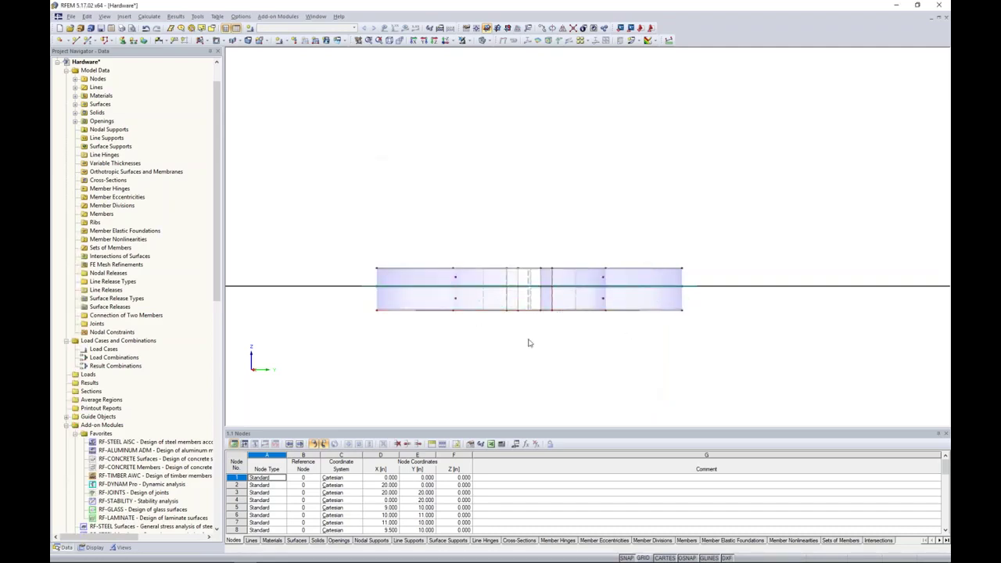
{"action": "middle_click_drag", "start_coordinate": [523, 332], "coordinate": [552, 483], "text": "ctrl"}
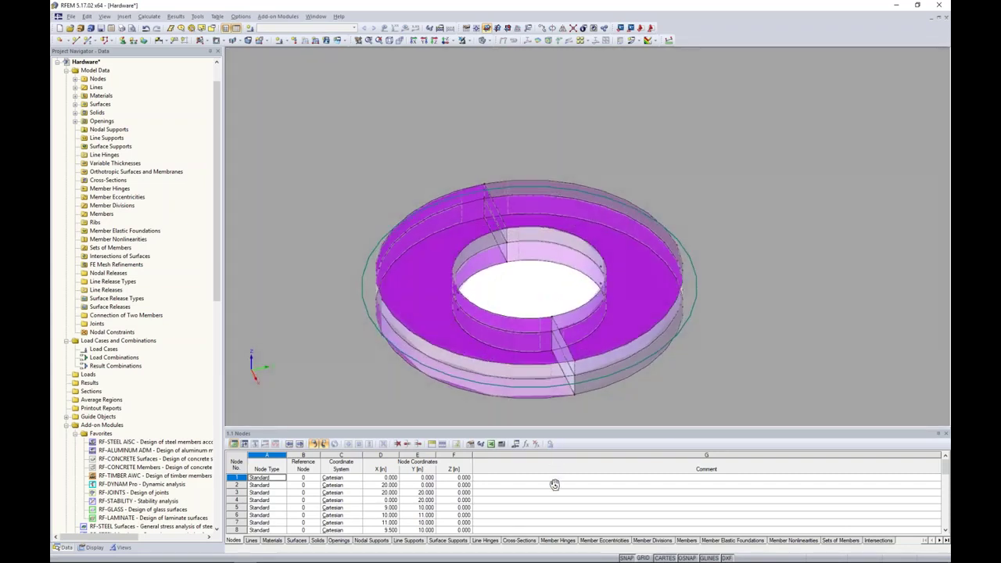
{"action": "double_click", "coordinate": [552, 485]}
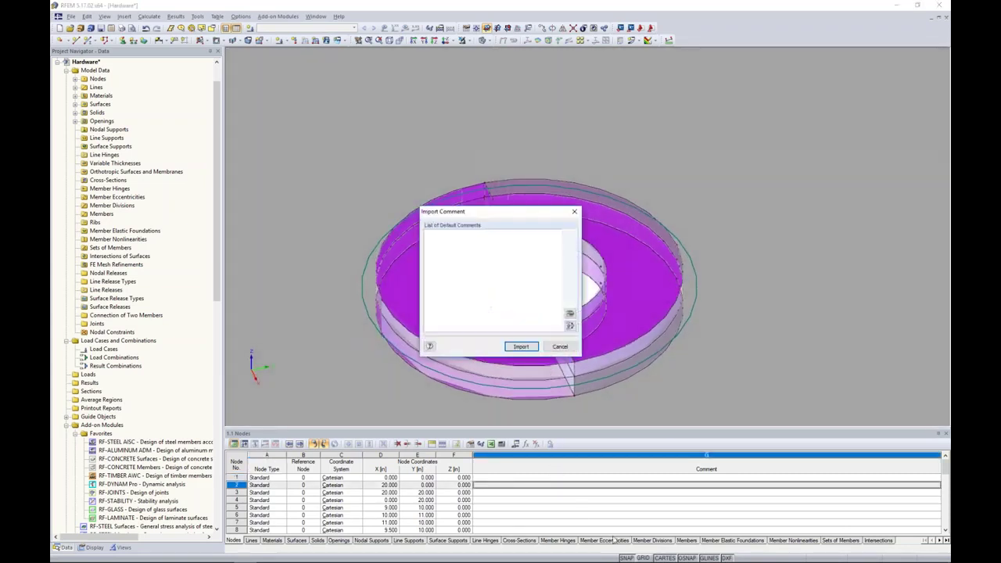
{"action": "left_click", "coordinate": [560, 347]}
Turn on the grid and place a standard node at the ring centre, X 10, Y 10, Z 0 in.
{"action": "left_click", "coordinate": [644, 558]}
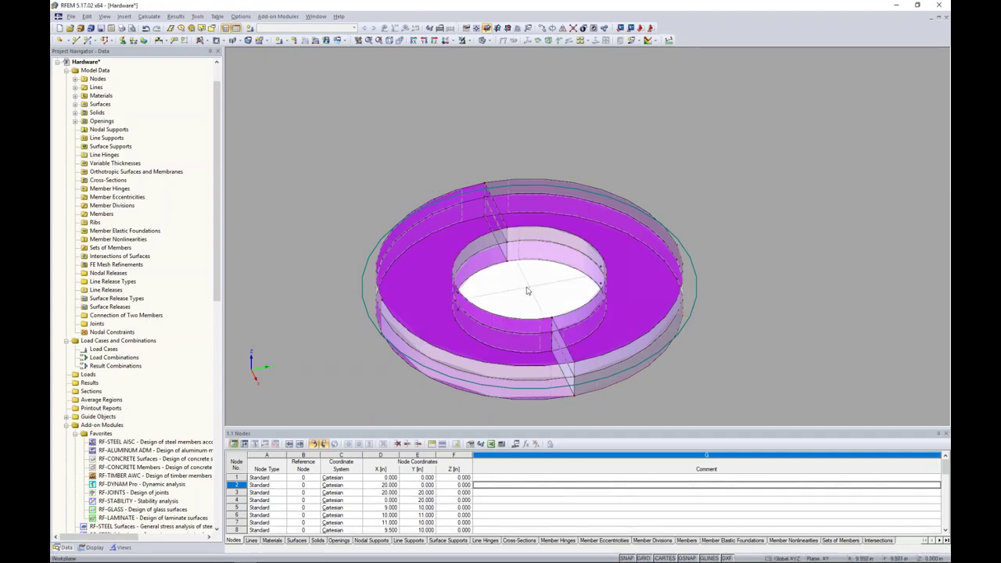
{"action": "left_click", "coordinate": [59, 40]}
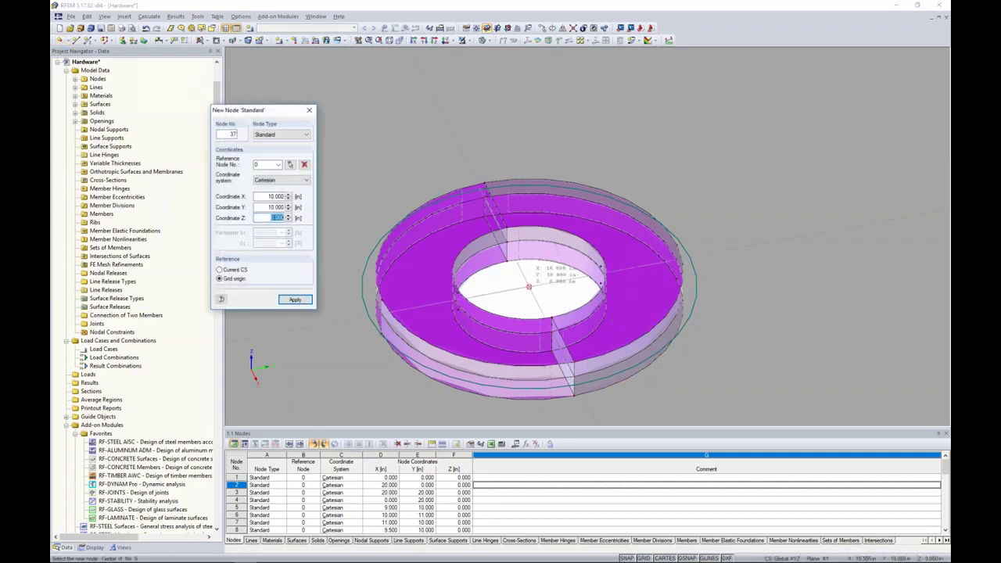
{"action": "left_click", "coordinate": [529, 287]}
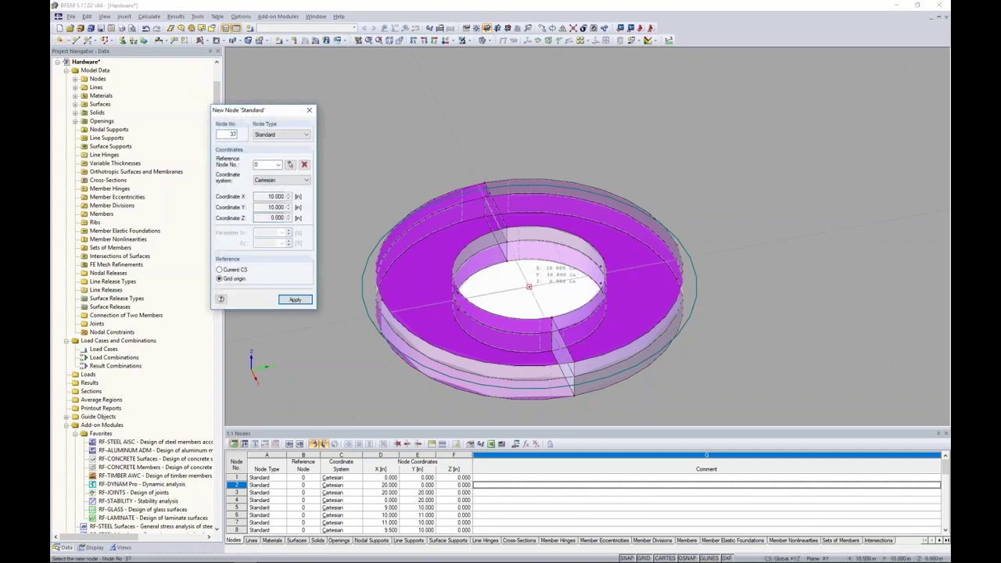
{"action": "middle_click_drag", "start_coordinate": [557, 294], "coordinate": [544, 288]}
{"action": "key", "text": "Escape"}
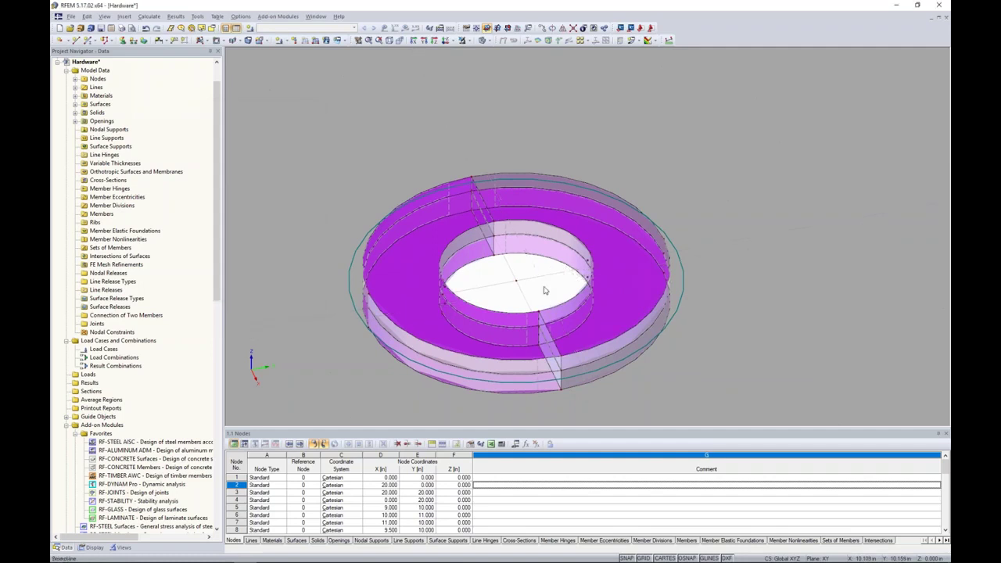
Copy the centre node once by 0.118 in along Z.
{"action": "left_click", "coordinate": [517, 284]}
{"action": "right_click", "coordinate": [518, 283]}
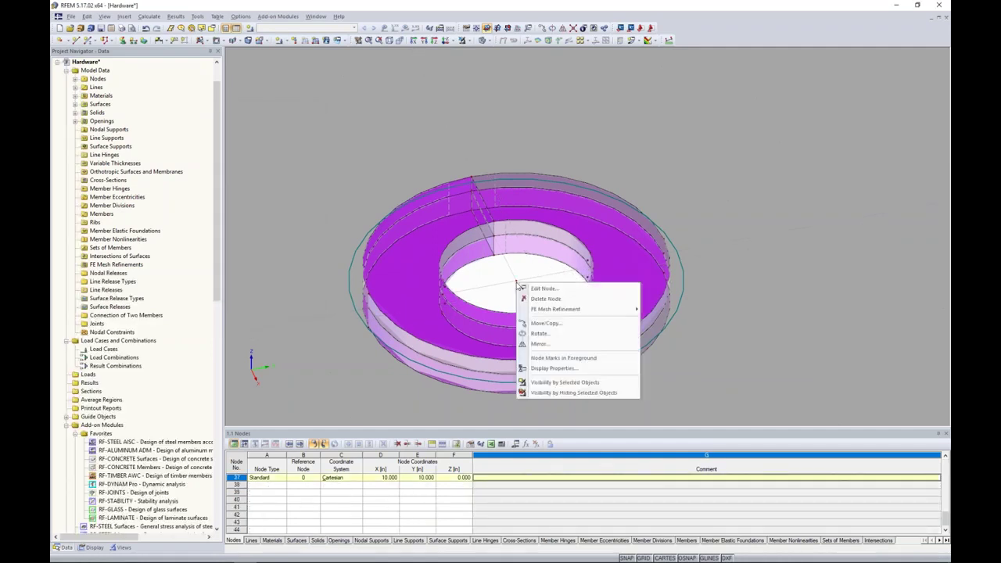
{"action": "left_click", "coordinate": [544, 323]}
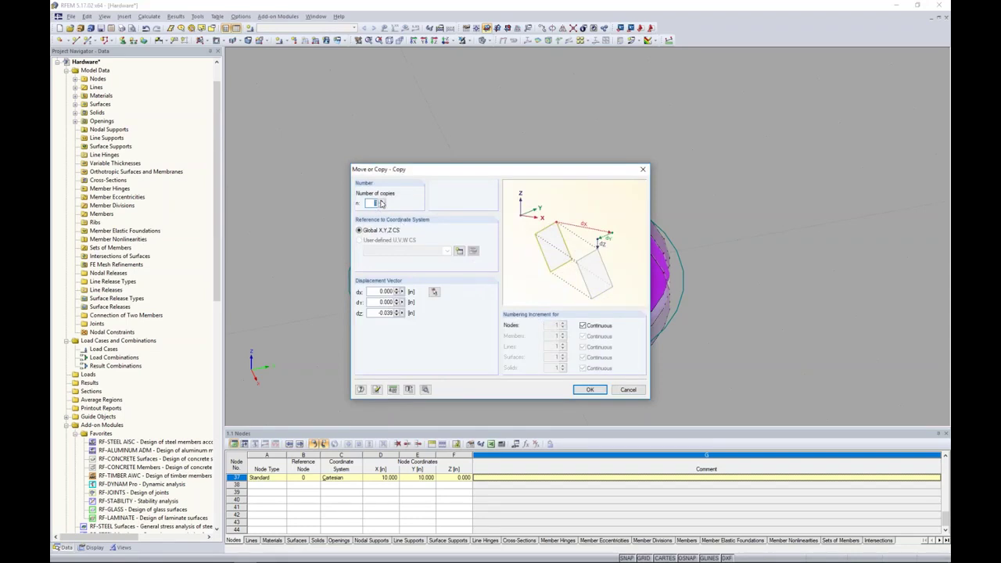
{"action": "double_click", "coordinate": [373, 312]}
{"action": "left_click", "coordinate": [589, 389]}
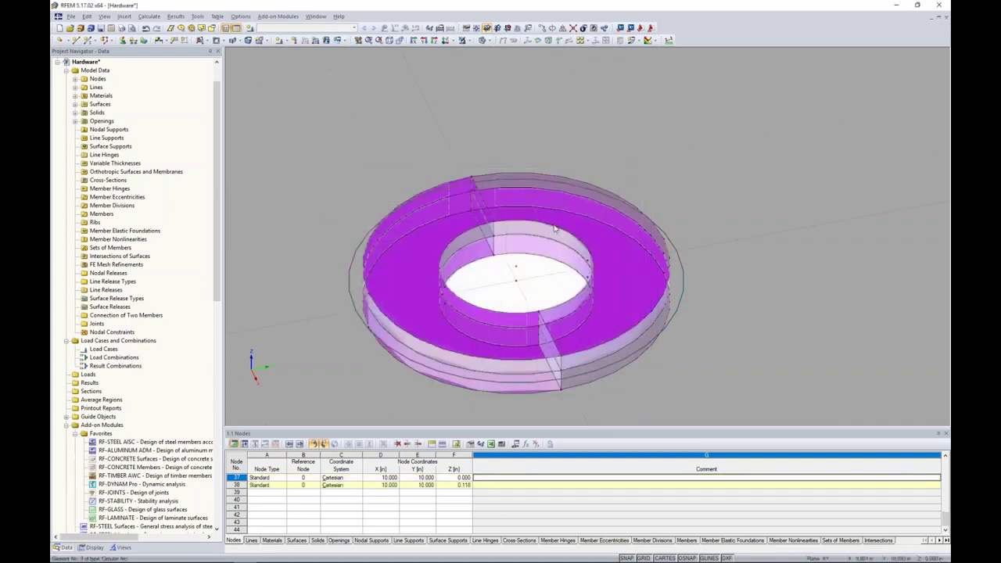
Copy the ring centre node at Z 0 once by -0.157 in along Z.
{"action": "left_click", "coordinate": [524, 289]}
{"action": "right_click", "coordinate": [517, 283]}
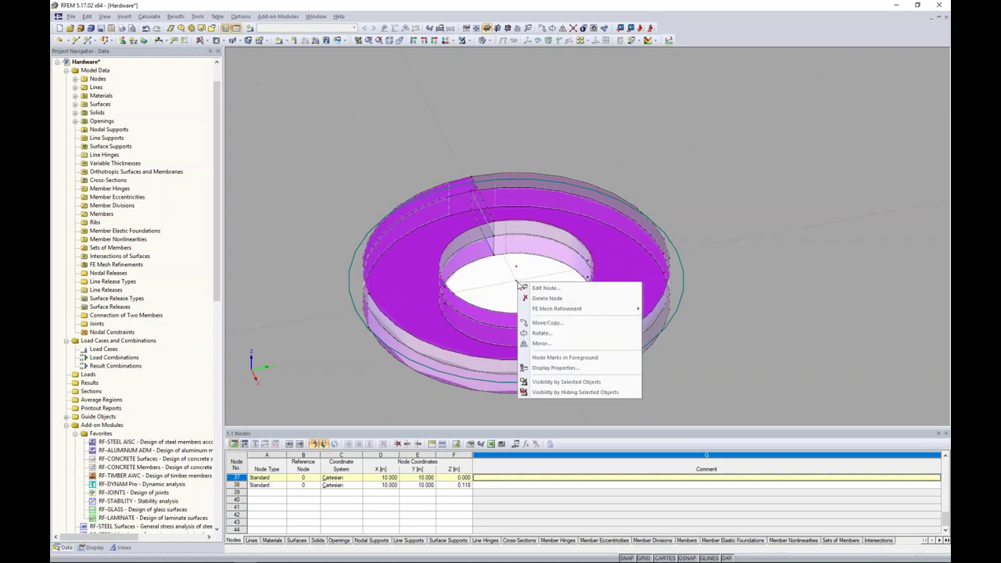
{"action": "left_click", "coordinate": [543, 322]}
{"action": "left_click_drag", "start_coordinate": [373, 313], "coordinate": [521, 330]}
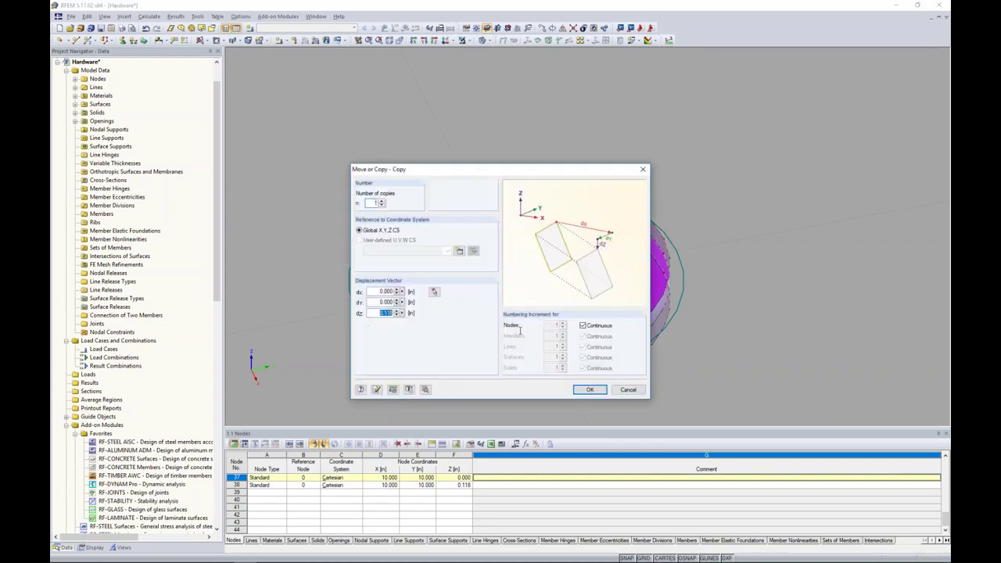
{"action": "key", "text": "BackSpace"}
{"action": "left_click", "coordinate": [590, 389]}
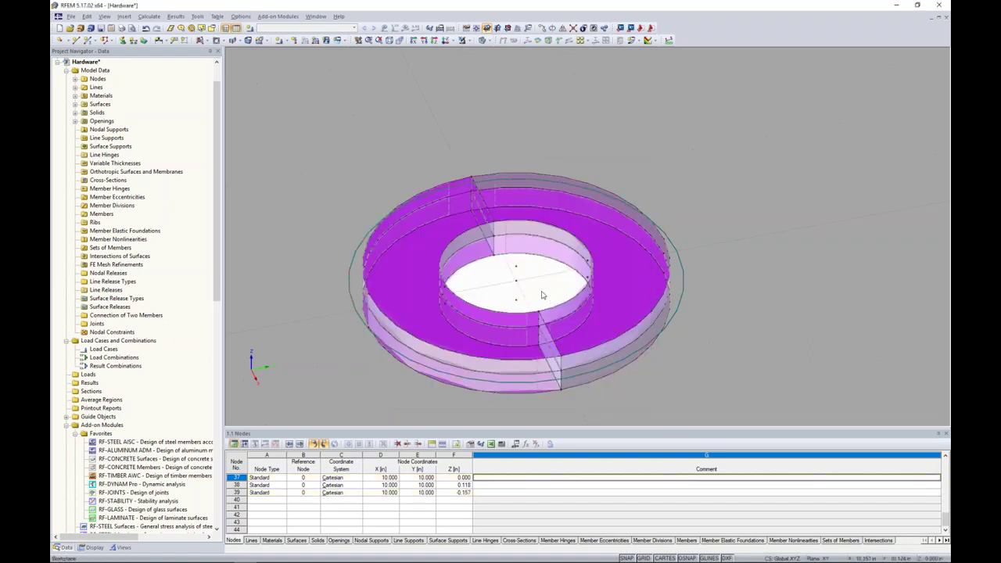
Begin a new beam member with a 0.75 in diameter round bar cross-section and open the material library for it.
{"action": "scroll", "coordinate": [530, 286], "scroll_direction": "up", "scroll_amount": 4}
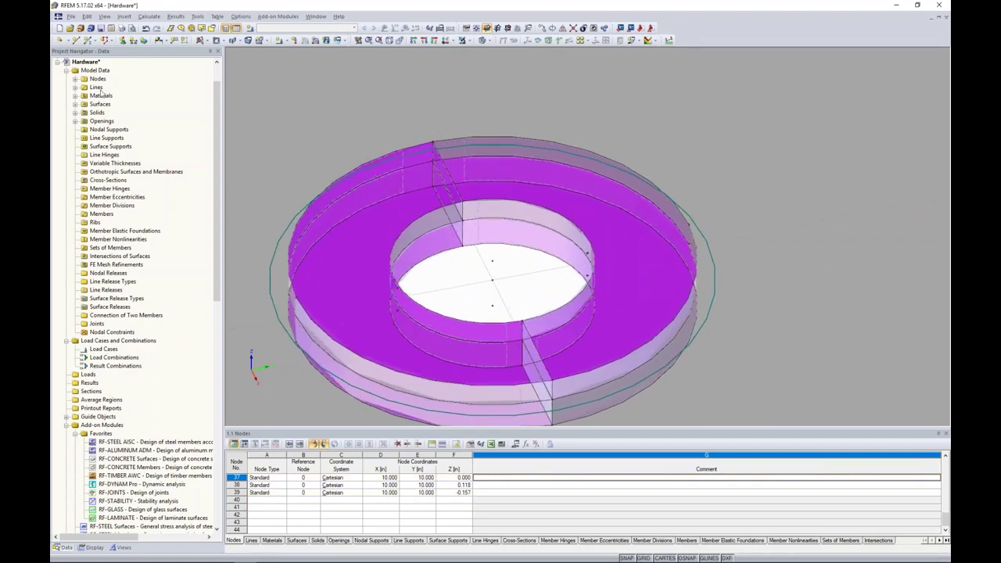
{"action": "left_click", "coordinate": [89, 40]}
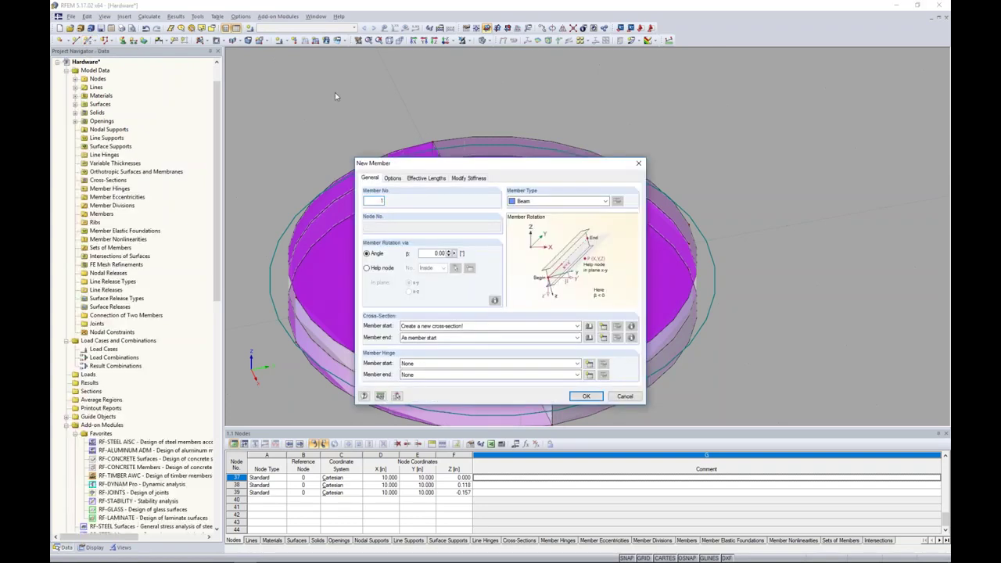
{"action": "left_click_drag", "start_coordinate": [501, 170], "coordinate": [694, 143]}
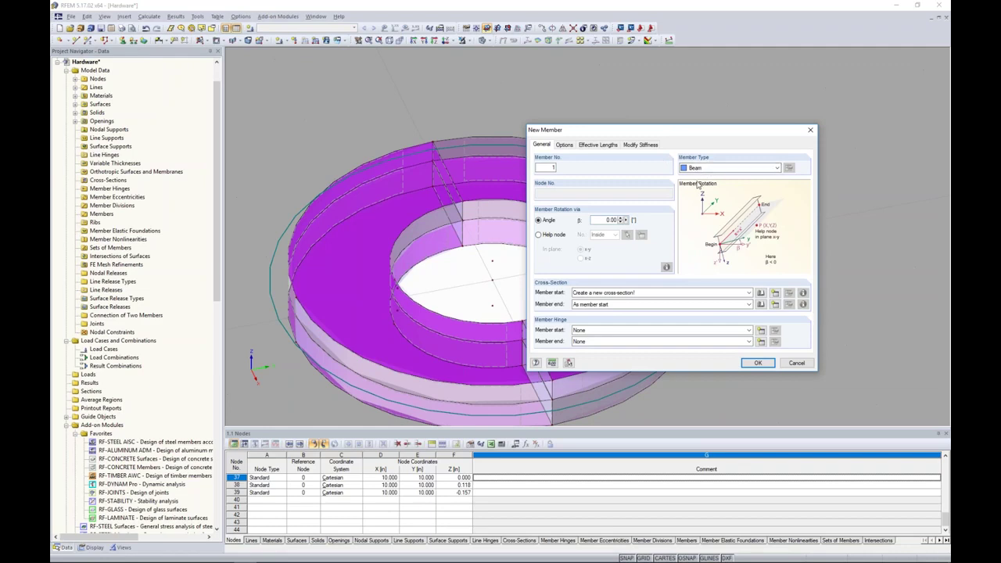
{"action": "left_click", "coordinate": [762, 294]}
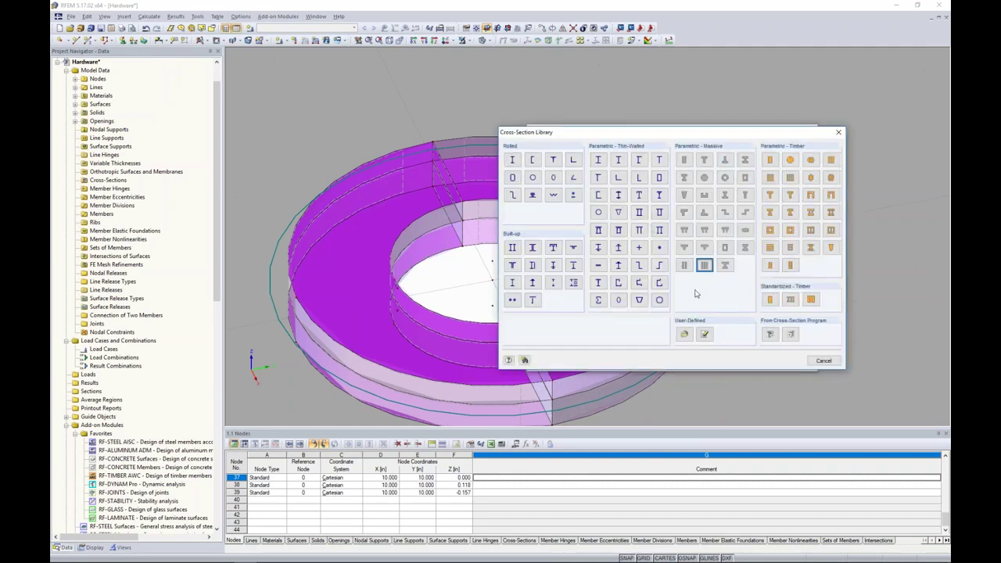
{"action": "left_click", "coordinate": [659, 248]}
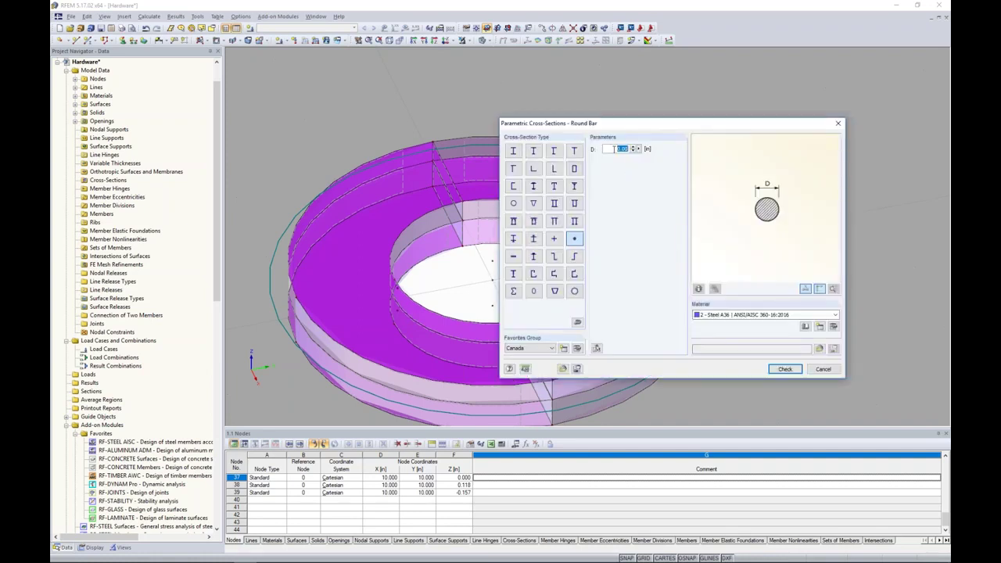
{"action": "type", "text": "0.75"}
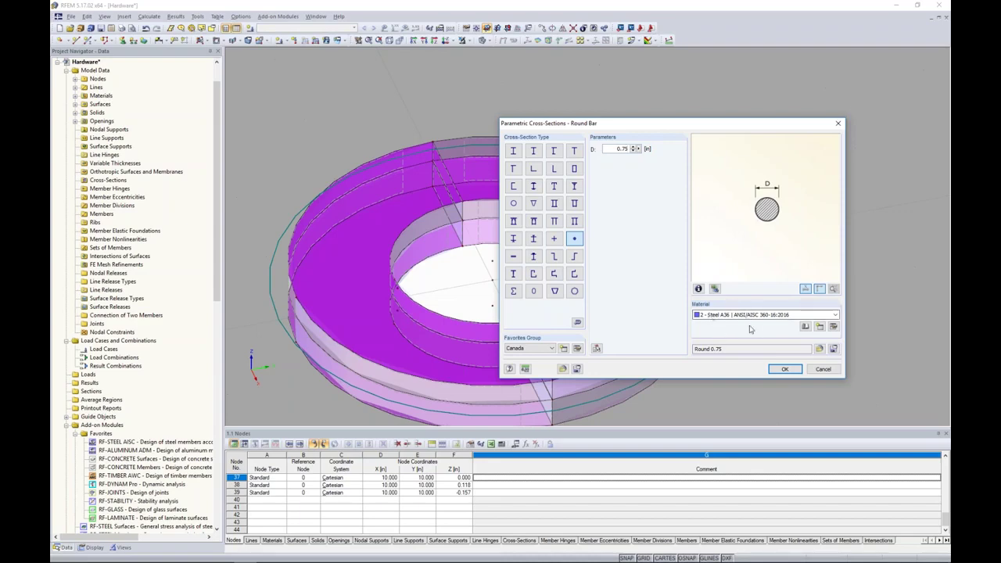
{"action": "left_click", "coordinate": [806, 326]}
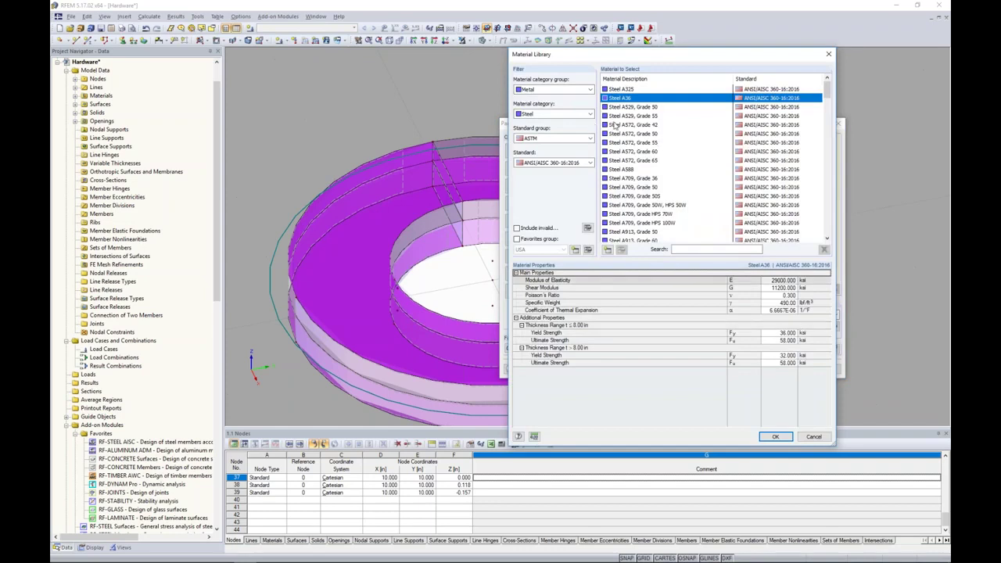
{"action": "left_click", "coordinate": [576, 163]}
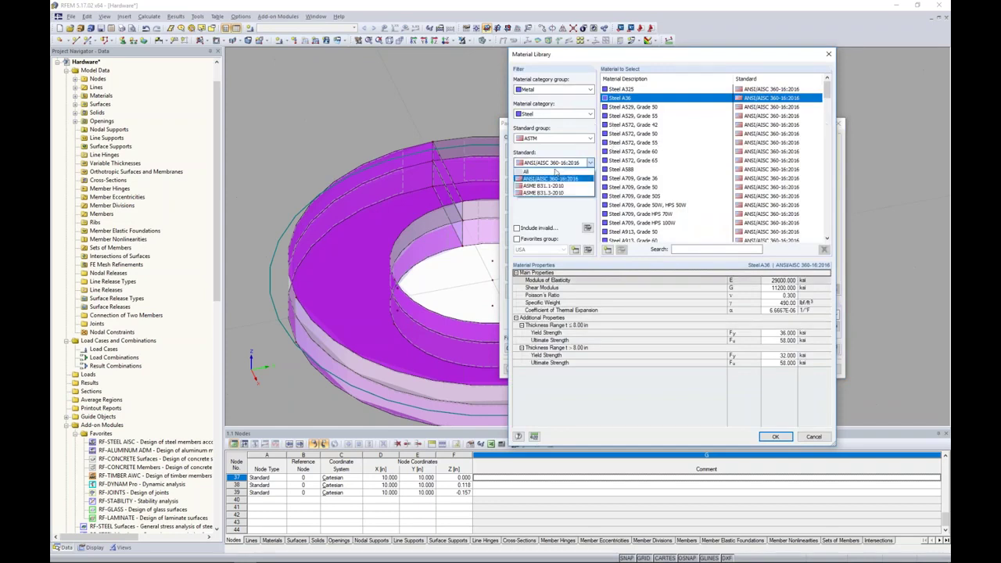
{"action": "left_click", "coordinate": [560, 172]}
{"action": "left_click_drag", "start_coordinate": [827, 191], "coordinate": [827, 82]}
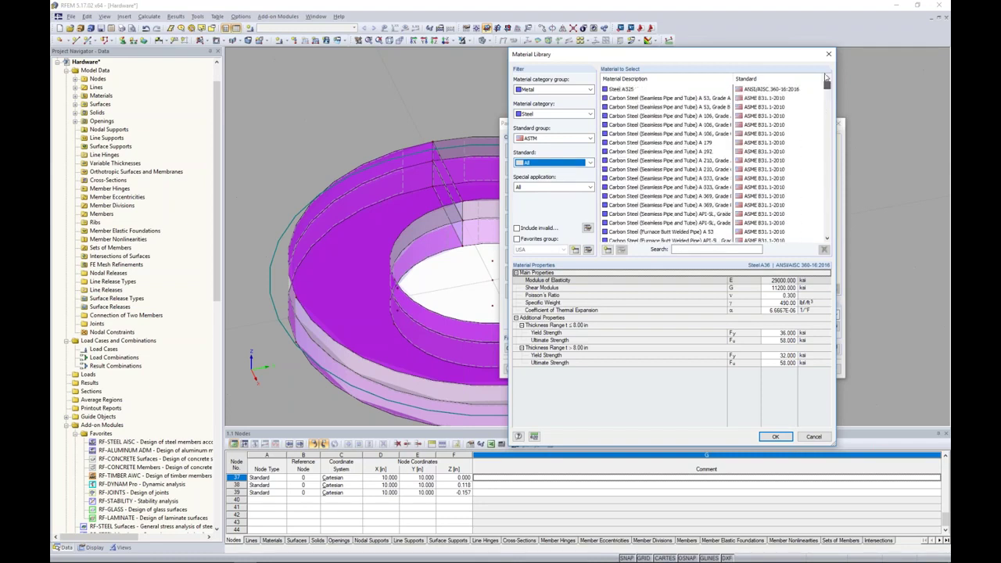
{"action": "left_click", "coordinate": [537, 188]}
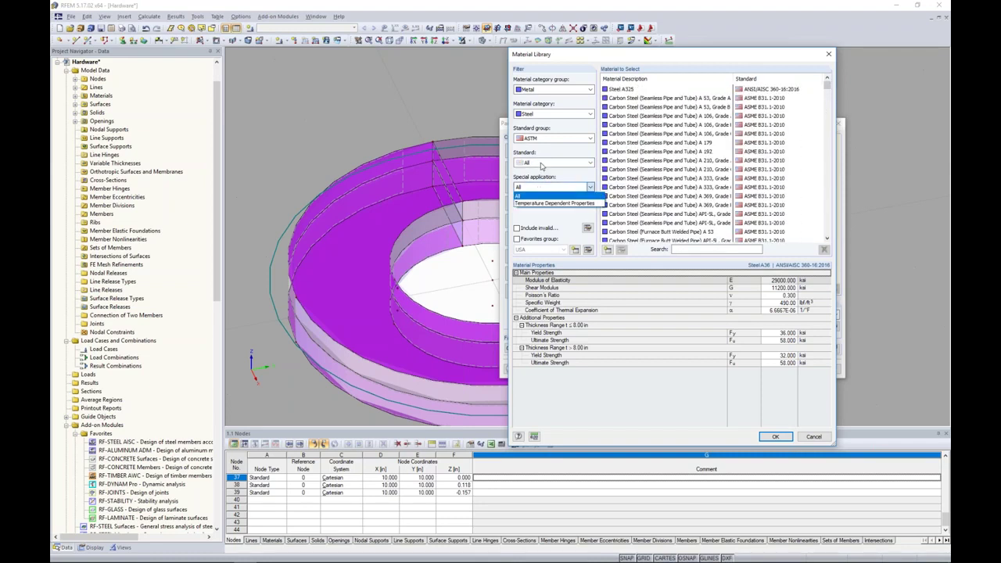
{"action": "left_click", "coordinate": [548, 162]}
{"action": "left_click", "coordinate": [548, 162]}
{"action": "left_click", "coordinate": [544, 181]}
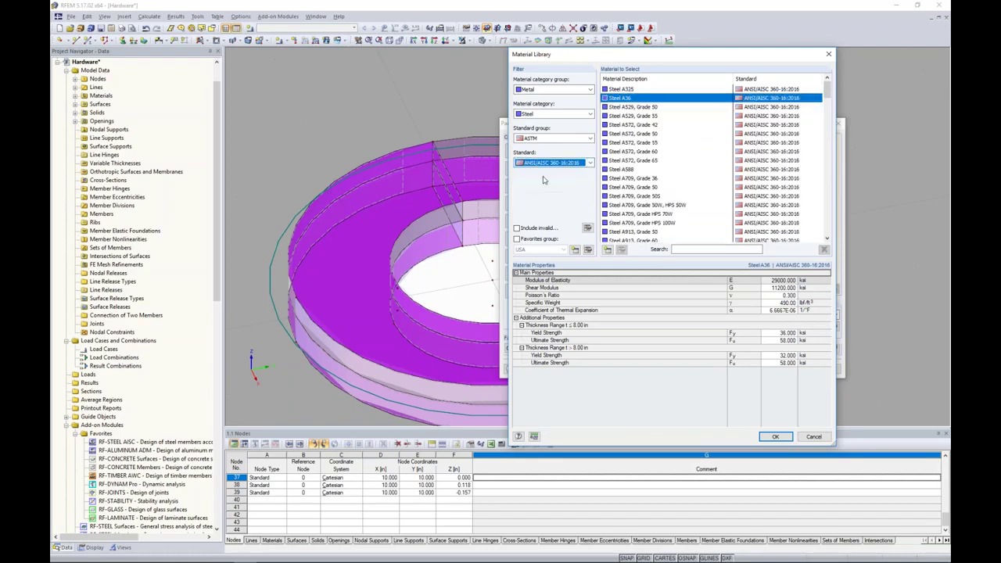
Assign Steel A36 (ANSI/AISC 360-16:2016) to the round bar and accept the cross-section.
{"action": "left_click", "coordinate": [625, 98]}
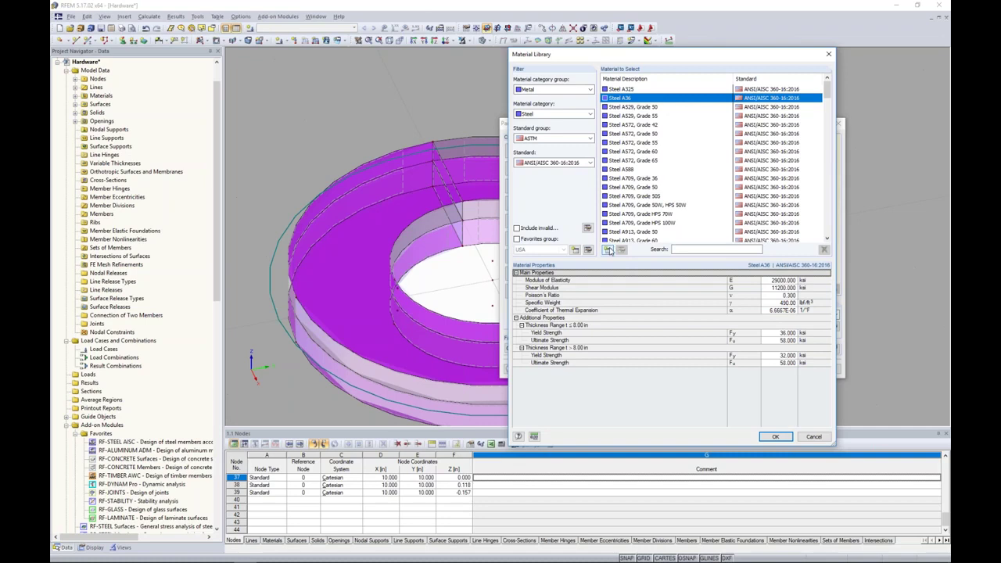
{"action": "left_click", "coordinate": [775, 437]}
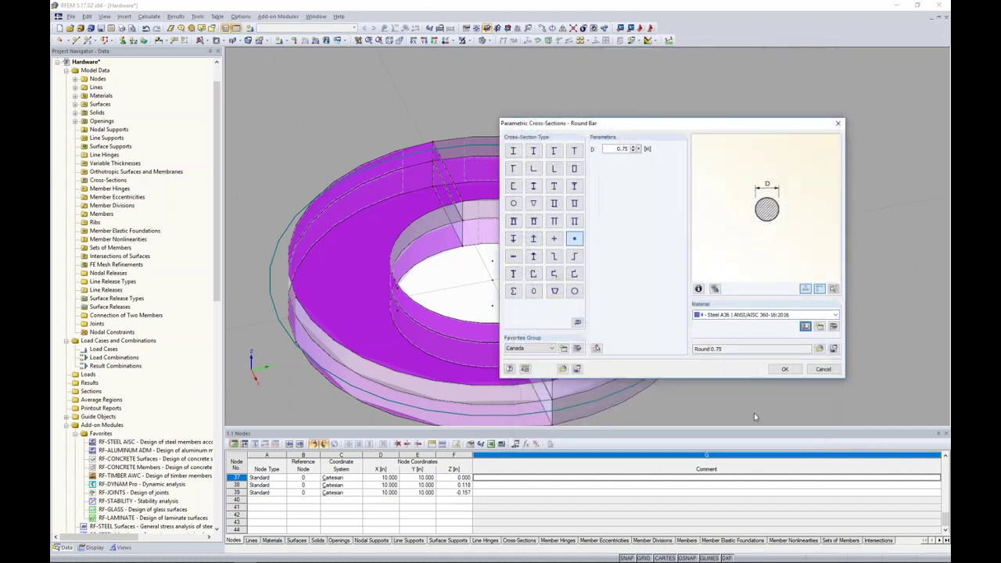
{"action": "left_click", "coordinate": [782, 370]}
Place the round bar member vertically through the ring centre, between the upper and lower centre nodes.
{"action": "left_click", "coordinate": [757, 363]}
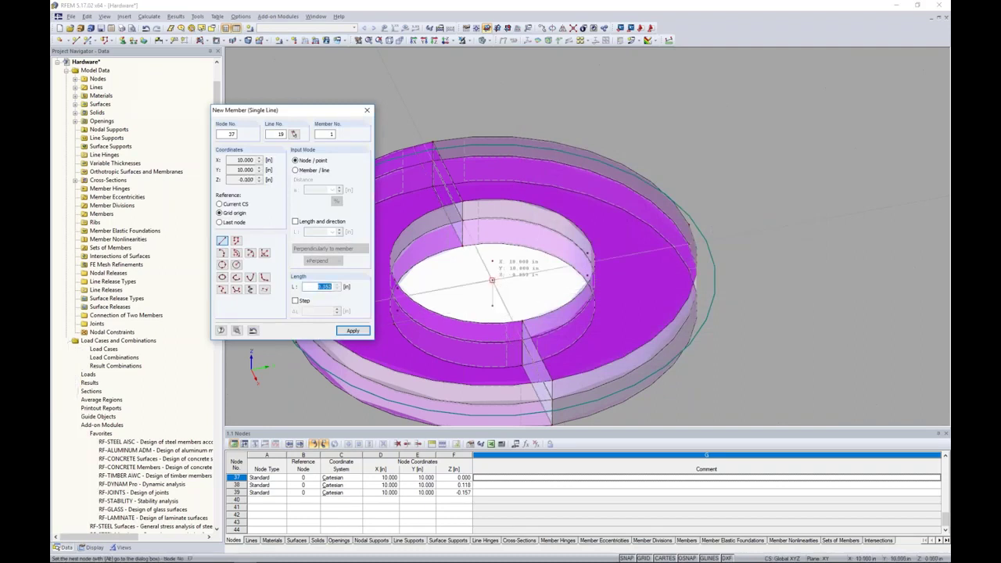
{"action": "left_click", "coordinate": [492, 280]}
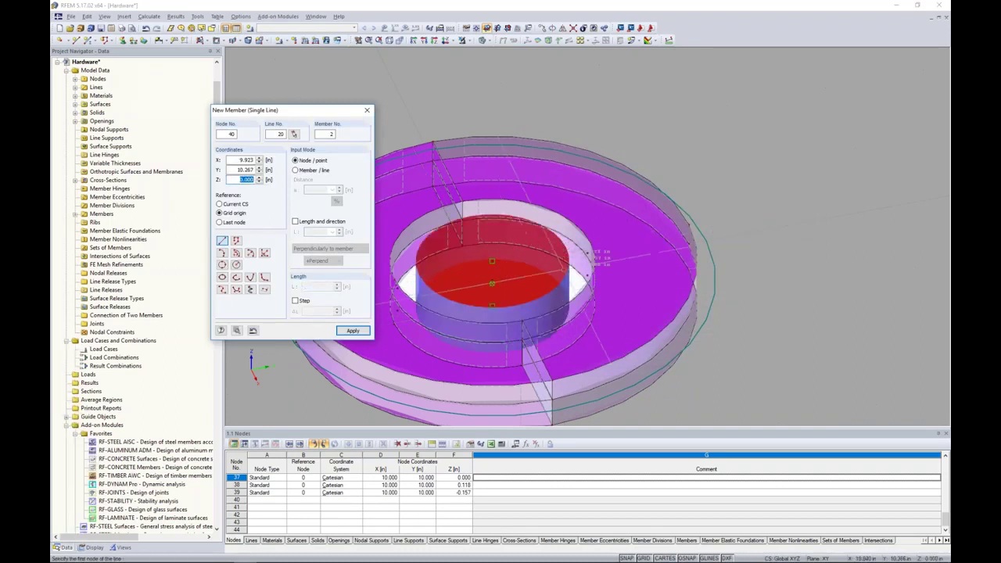
{"action": "key", "text": "Escape"}
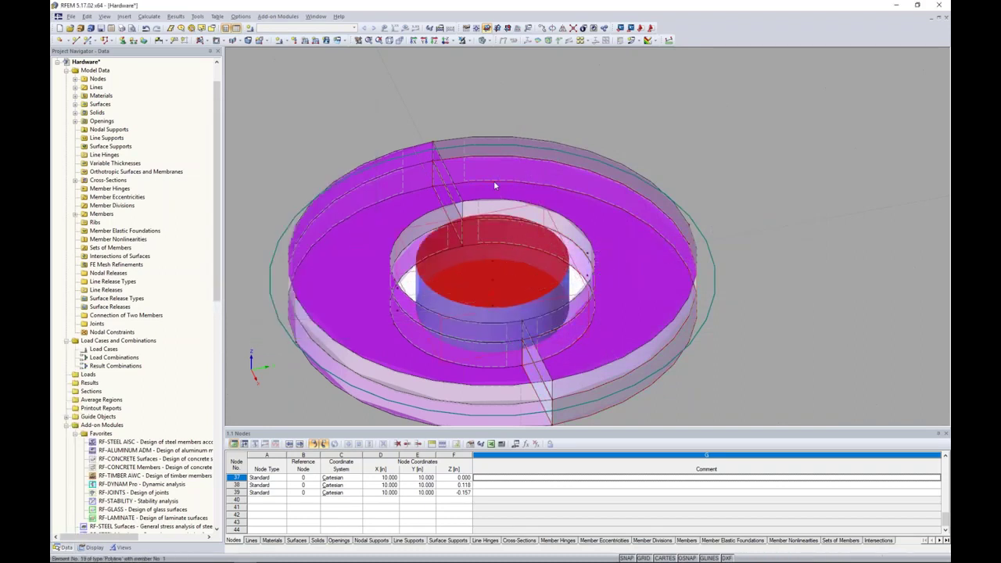
In wireframe display, create rigid surfaces from boundary lines inside the uppermost and lowermost inner circles of the stacked rings.
{"action": "left_click", "coordinate": [485, 40]}
{"action": "left_click", "coordinate": [517, 54]}
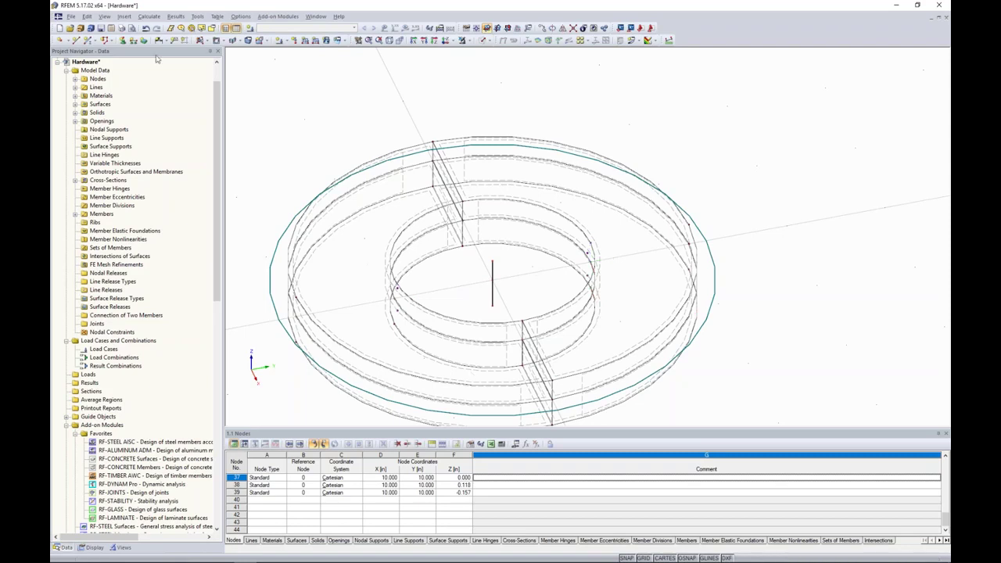
{"action": "left_click", "coordinate": [201, 40]}
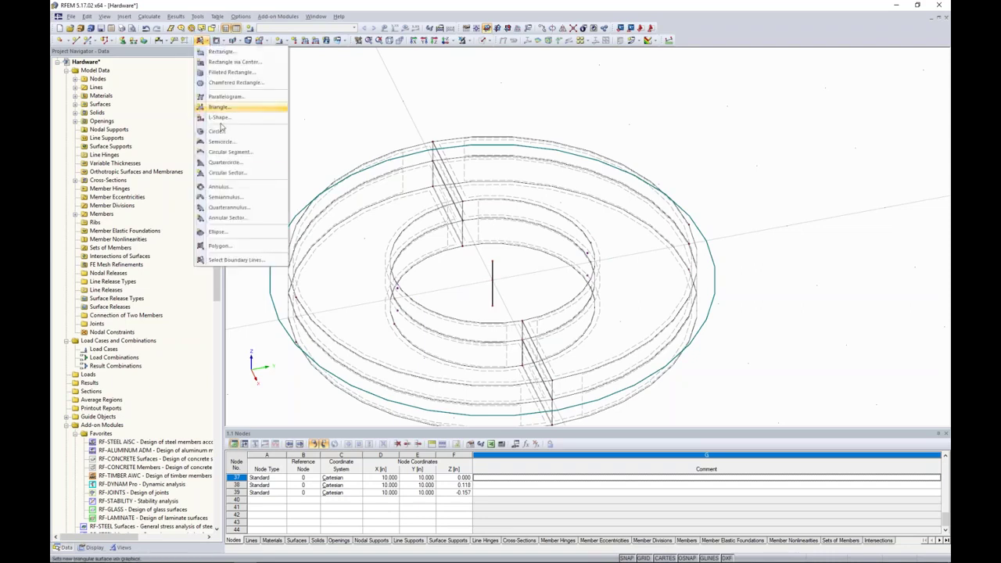
{"action": "left_click", "coordinate": [235, 260]}
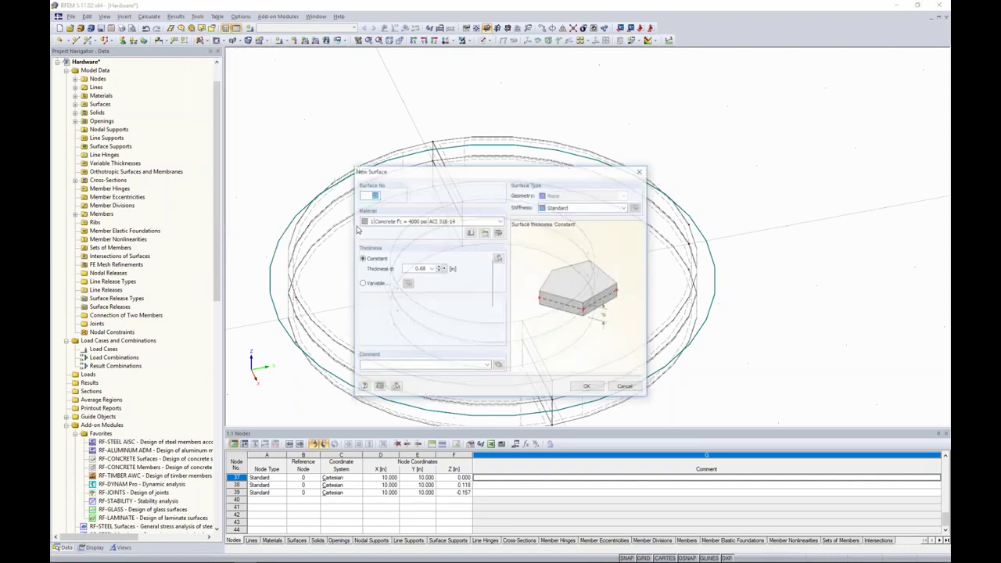
{"action": "left_click", "coordinate": [575, 209]}
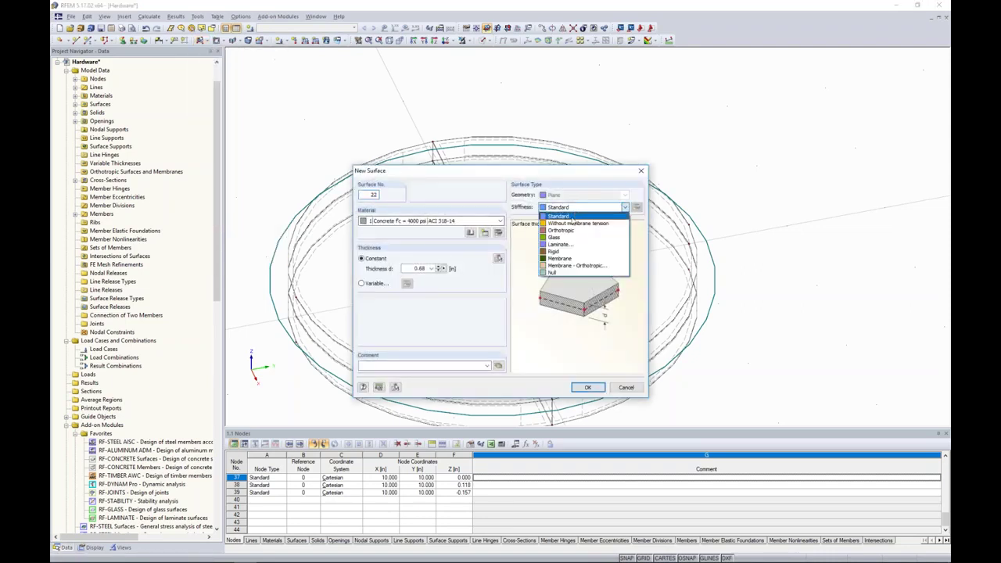
{"action": "left_click", "coordinate": [560, 252]}
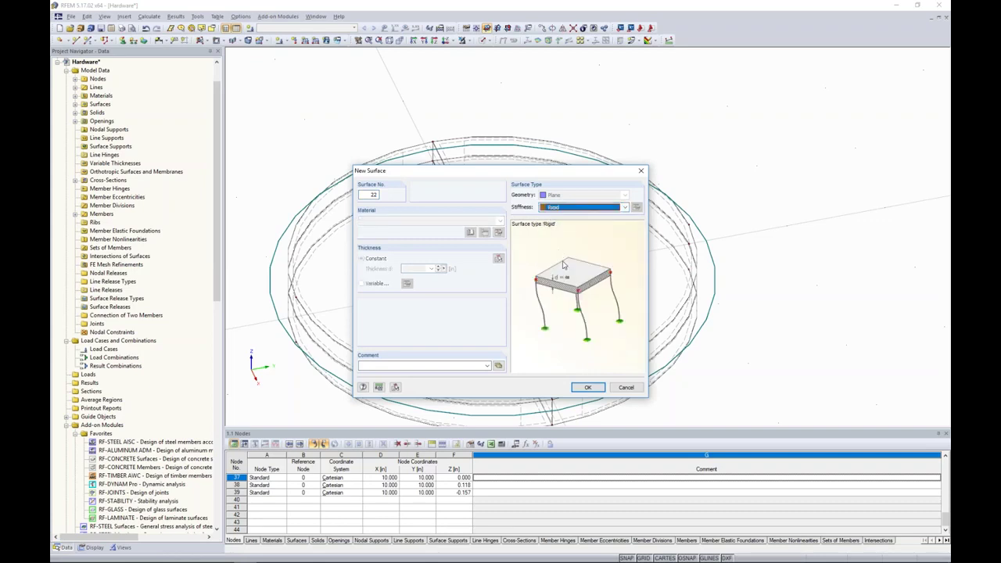
{"action": "left_click", "coordinate": [587, 388]}
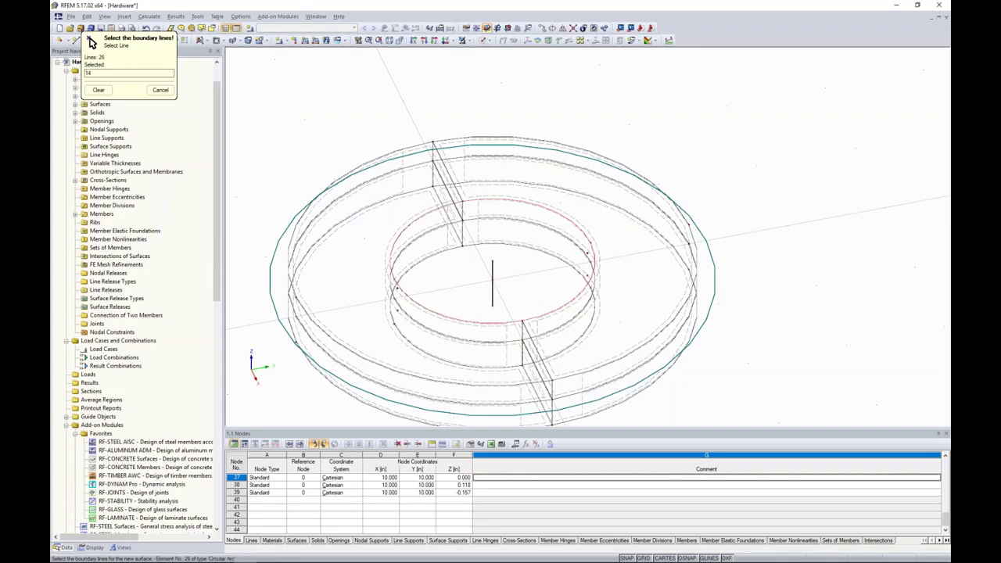
{"action": "middle_click_drag", "start_coordinate": [532, 386], "coordinate": [549, 146], "text": "ctrl"}
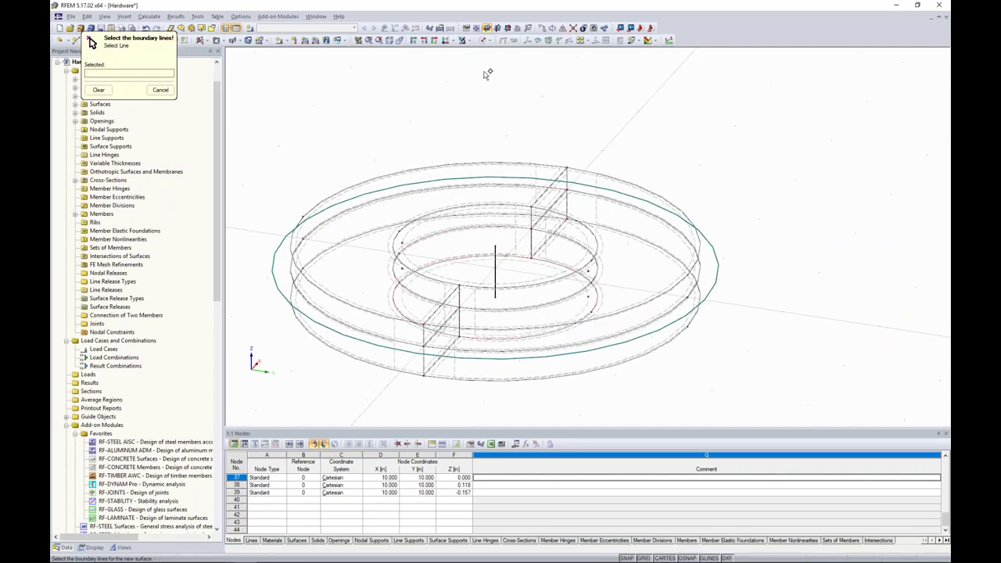
{"action": "middle_click_drag", "start_coordinate": [494, 124], "coordinate": [495, 280], "text": "ctrl"}
{"action": "key", "text": "Escape"}
Switch the model back to solid transparent display.
{"action": "left_click", "coordinate": [483, 40]}
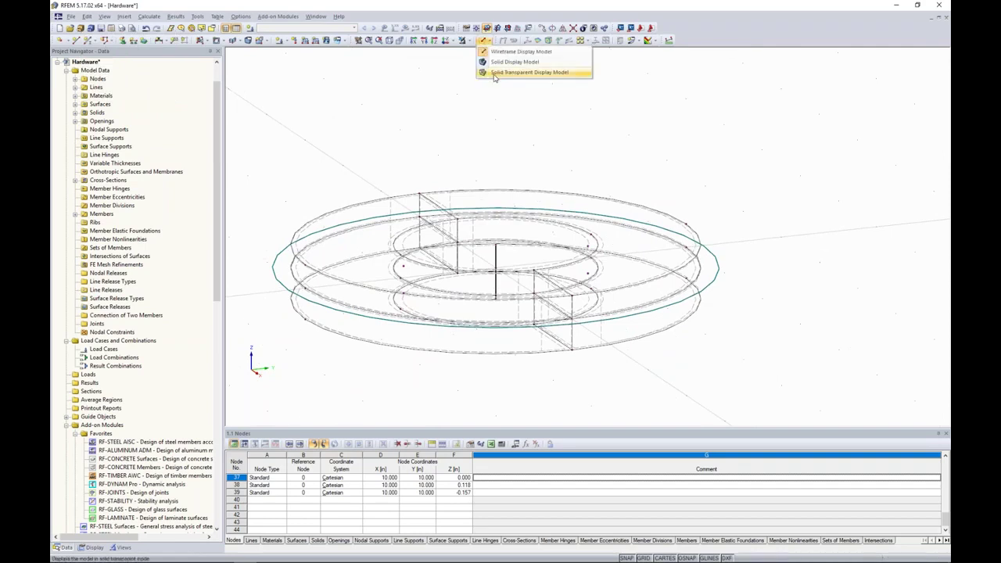
{"action": "left_click", "coordinate": [495, 72]}
{"action": "middle_click_drag", "start_coordinate": [487, 196], "coordinate": [486, 199], "text": "ctrl"}
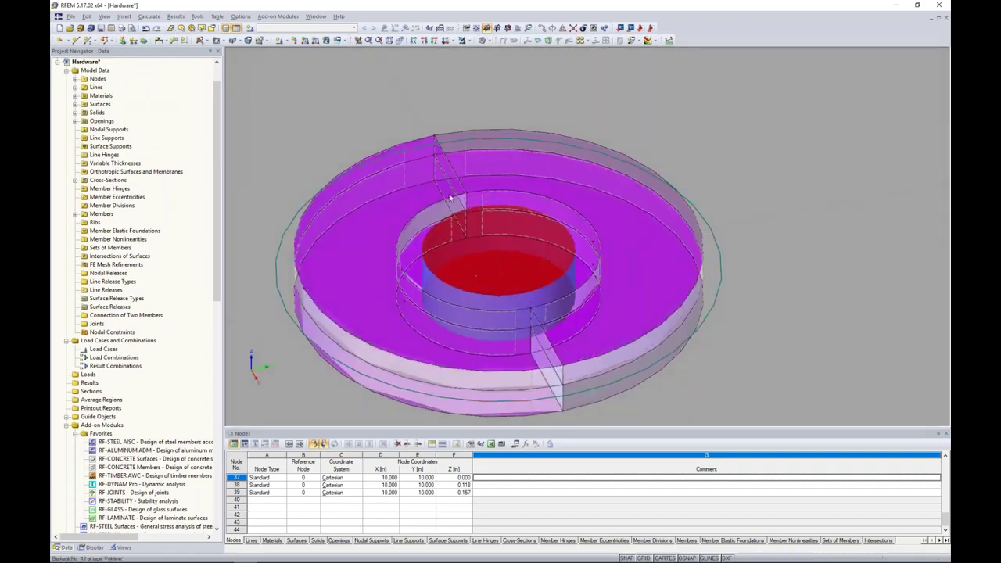
{"action": "left_click", "coordinate": [420, 243]}
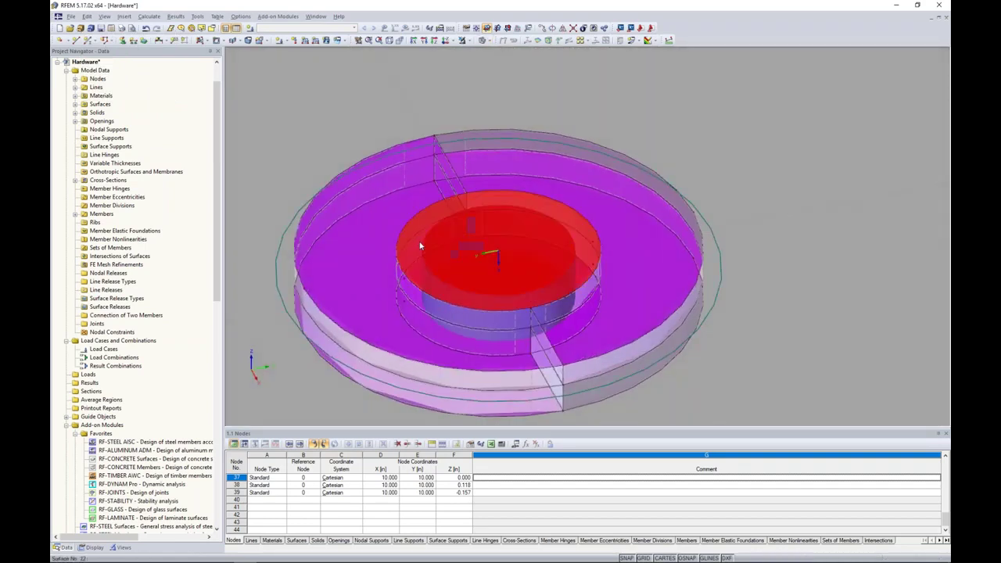
{"action": "right_click", "coordinate": [514, 247]}
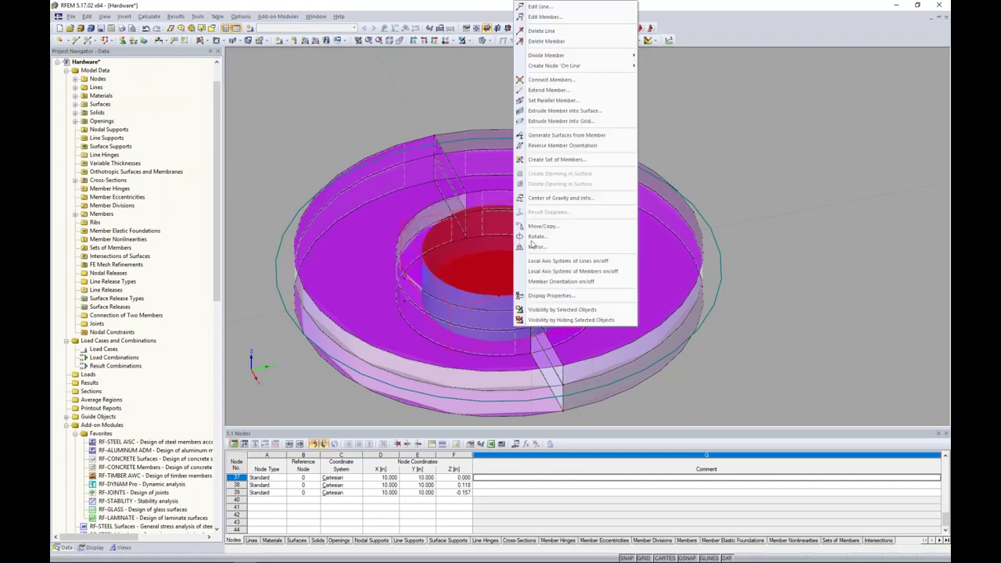
{"action": "left_click", "coordinate": [875, 221]}
{"action": "left_click", "coordinate": [875, 221]}
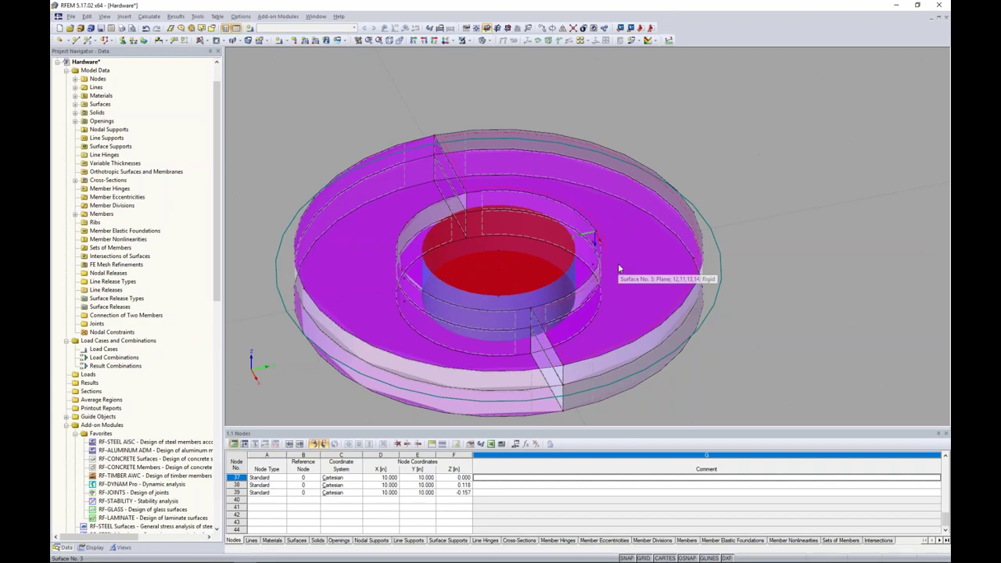
Set the global FE mesh target length of finite elements to 1.0 in.
{"action": "scroll", "coordinate": [624, 259], "scroll_direction": "down", "scroll_amount": 3}
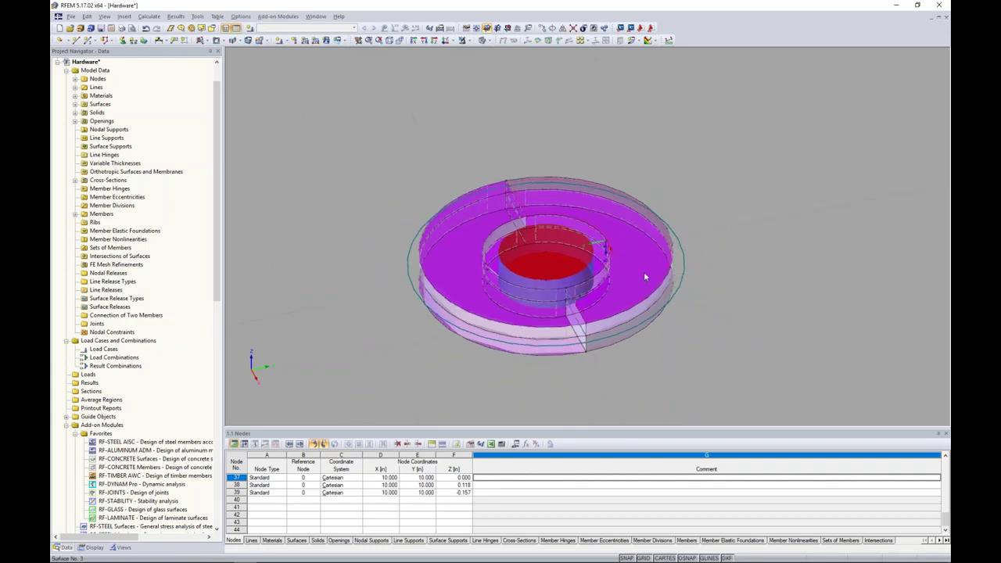
{"action": "middle_click_drag", "start_coordinate": [645, 276], "coordinate": [607, 267]}
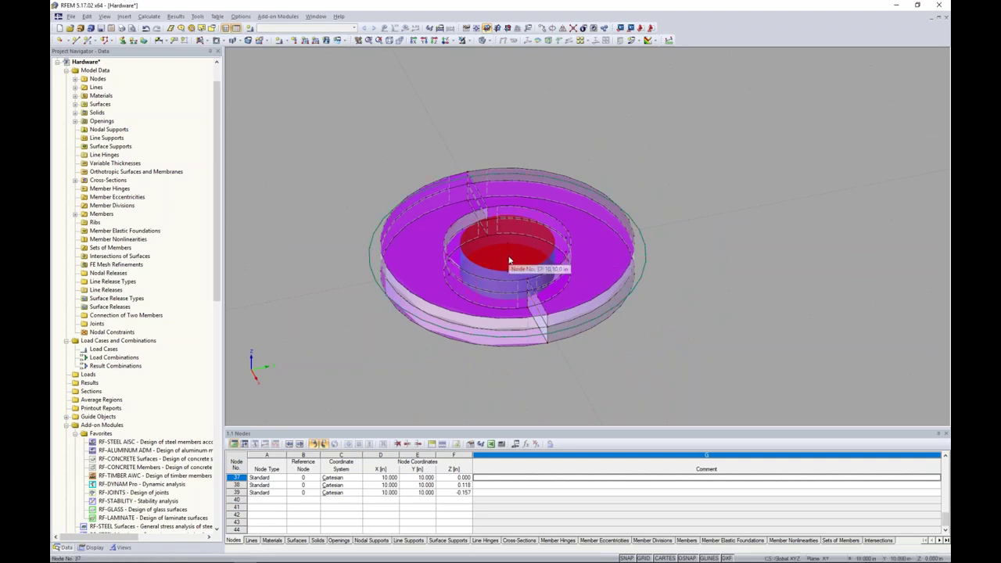
{"action": "left_click", "coordinate": [151, 17]}
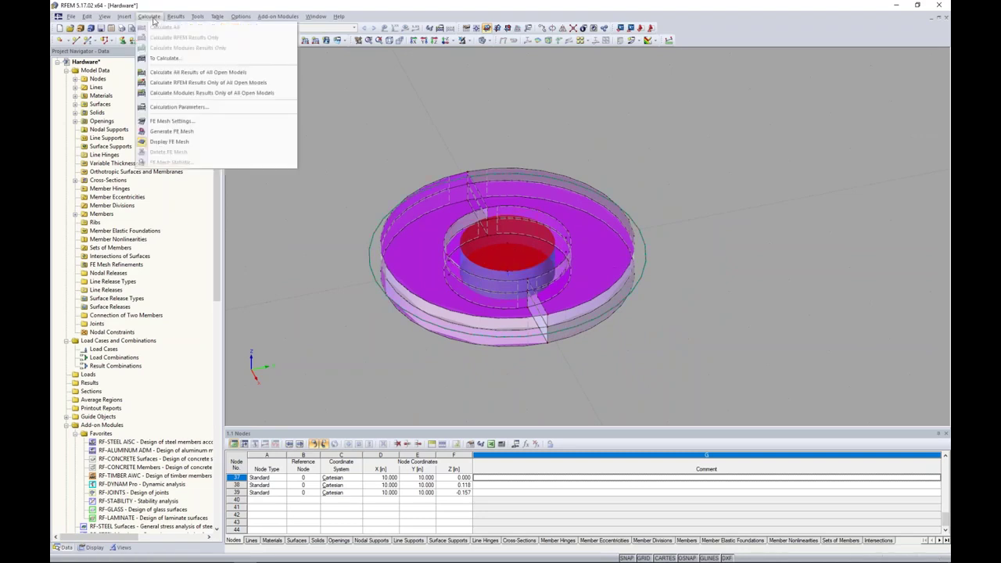
{"action": "left_click", "coordinate": [171, 121]}
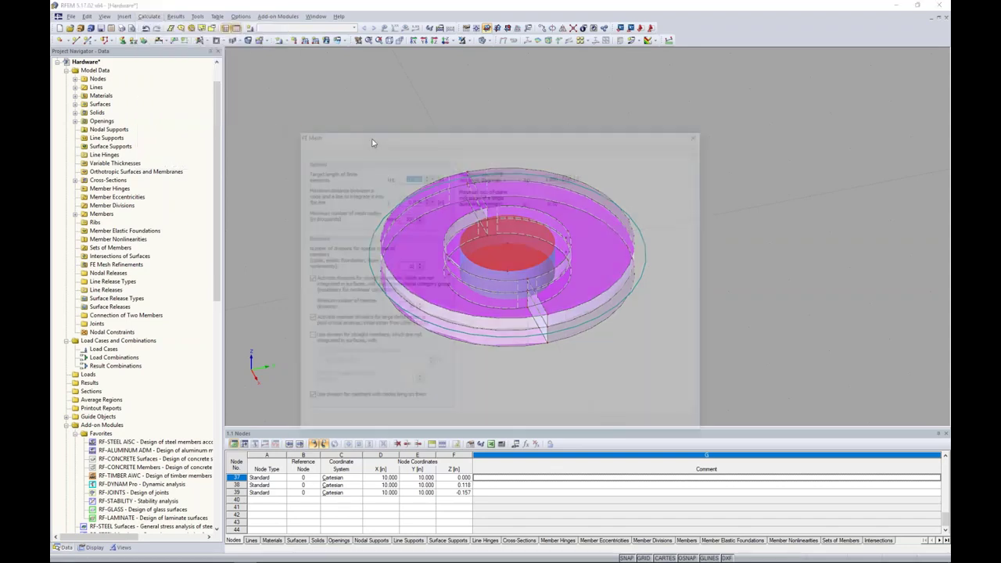
{"action": "left_click_drag", "start_coordinate": [404, 176], "coordinate": [449, 179]}
{"action": "type", "text": "1.0"}
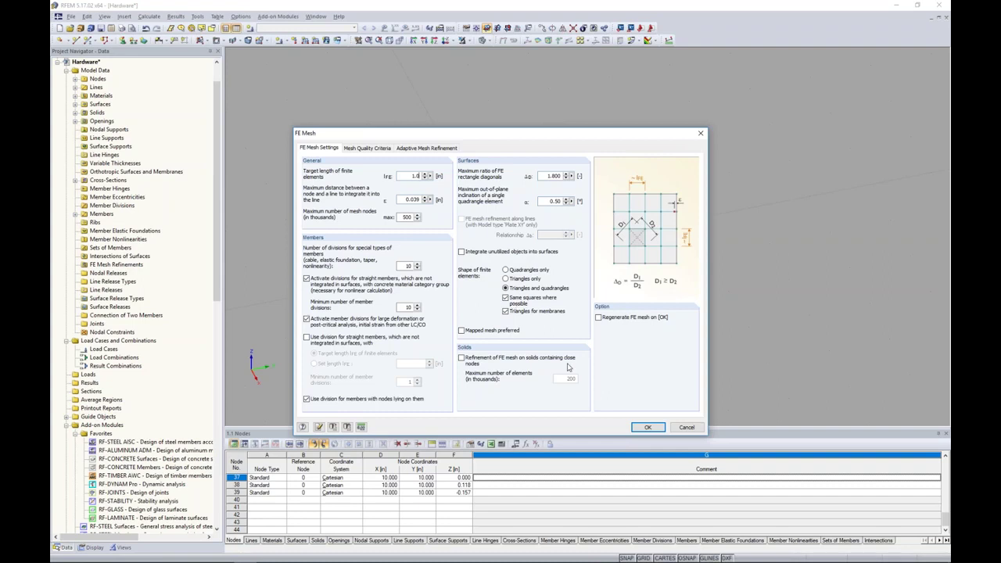
{"action": "left_click", "coordinate": [648, 427]}
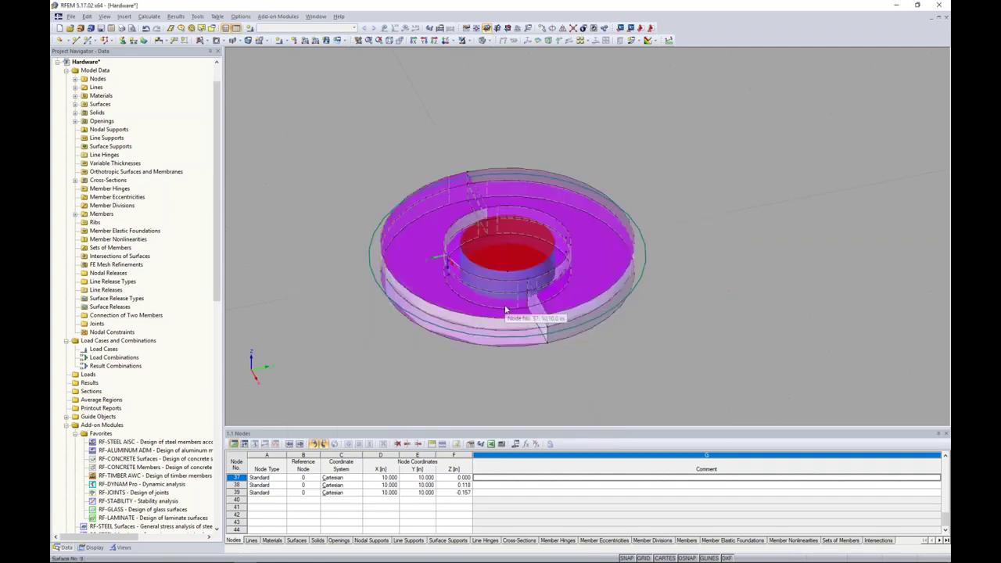
Add a circular FE mesh refinement to the node at the ring centre, entering its inner and outer target FE lengths.
{"action": "right_click", "coordinate": [511, 261]}
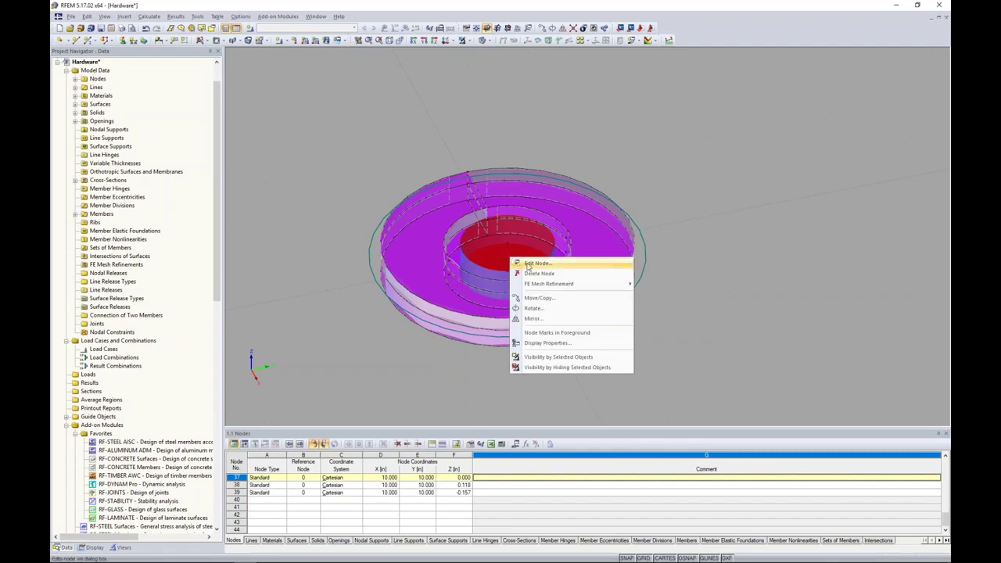
{"action": "mouse_move", "coordinate": [548, 284]}
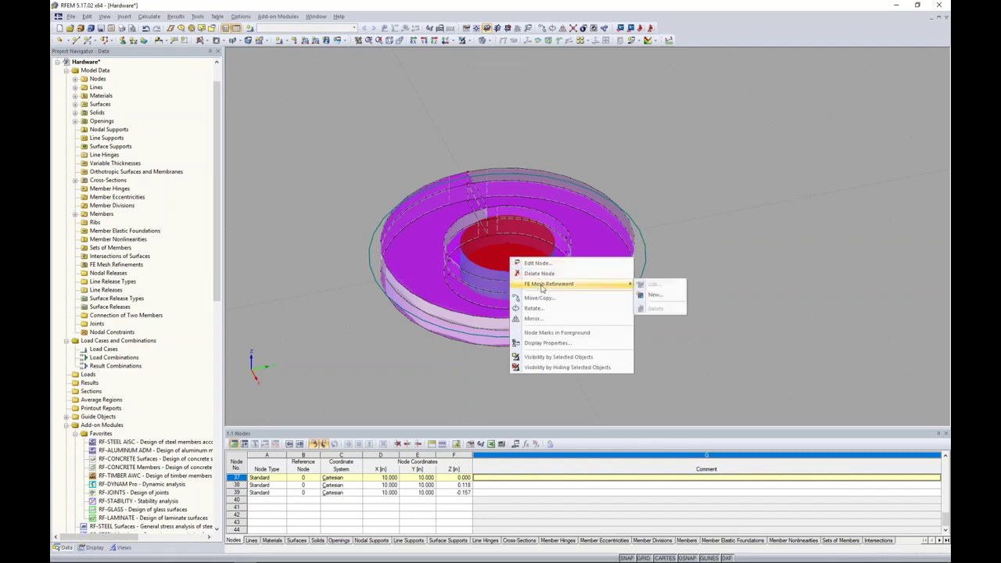
{"action": "left_click", "coordinate": [649, 293]}
{"action": "left_click", "coordinate": [555, 294]}
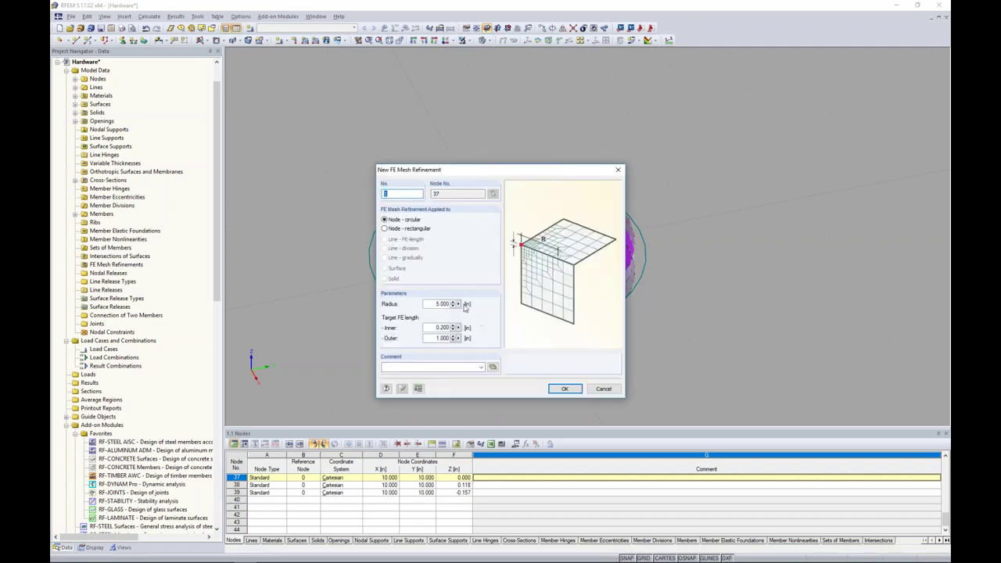
{"action": "left_click_drag", "start_coordinate": [432, 327], "coordinate": [453, 327]}
{"action": "type", "text": "0"}
{"action": "left_click_drag", "start_coordinate": [430, 338], "coordinate": [474, 342]}
{"action": "type", "text": "0"}
{"action": "left_click", "coordinate": [559, 391]}
{"action": "left_click", "coordinate": [519, 315]}
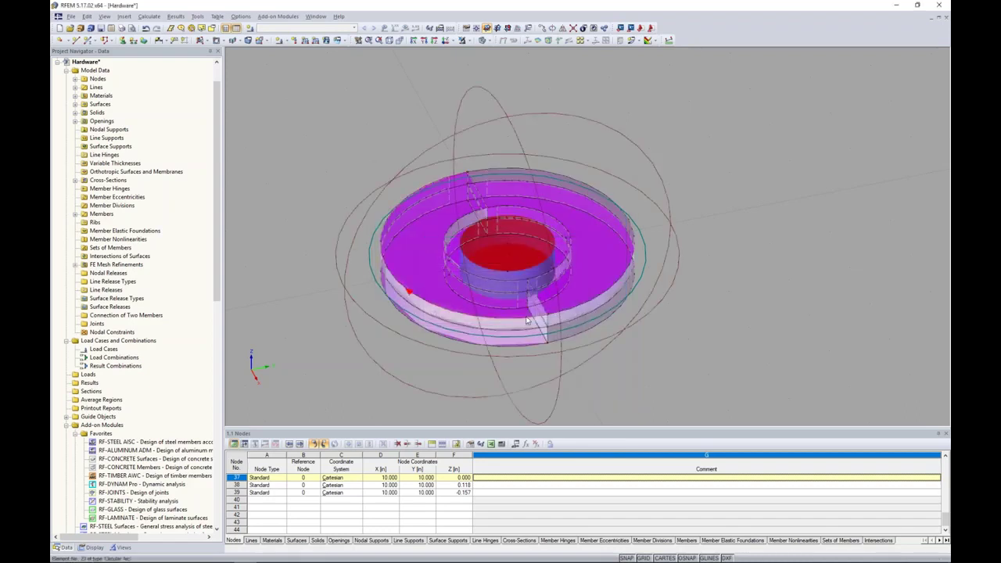
Switch the hardware model to wireframe display.
{"action": "scroll", "coordinate": [526, 321], "scroll_direction": "down", "scroll_amount": 3}
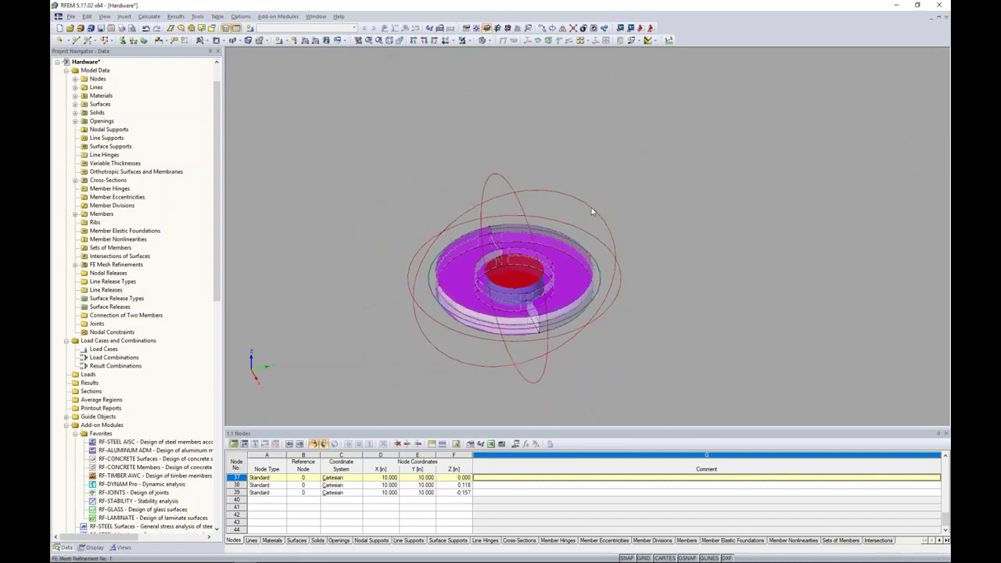
{"action": "left_click", "coordinate": [492, 41]}
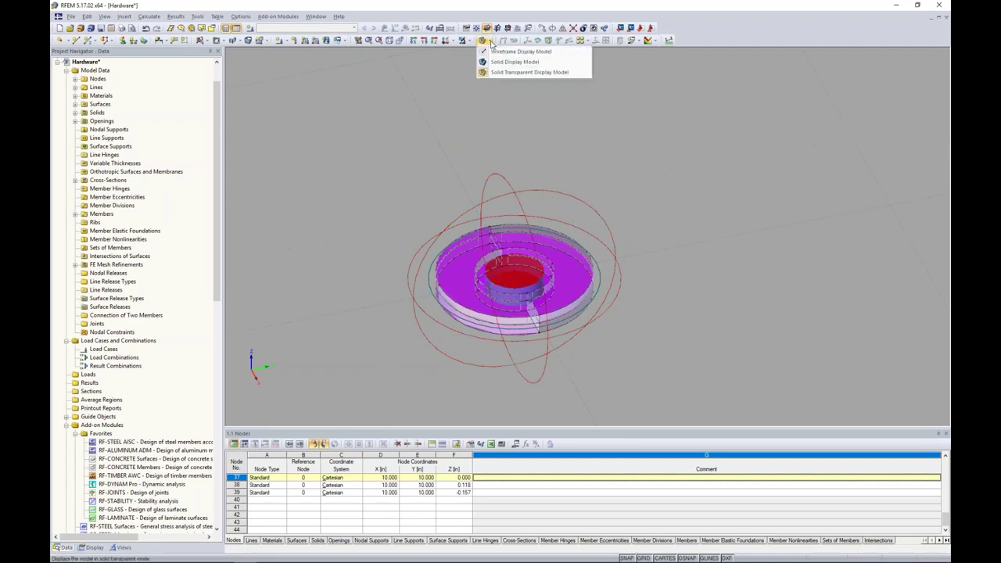
{"action": "left_click", "coordinate": [505, 68]}
Give all surfaces of the hardware assembly a polar result grid with a radial distance R of 0.1 in.
{"action": "left_click_drag", "start_coordinate": [665, 394], "coordinate": [380, 156]}
{"action": "scroll", "coordinate": [458, 285], "scroll_direction": "up", "scroll_amount": 2}
{"action": "scroll", "coordinate": [455, 262], "scroll_direction": "up", "scroll_amount": 1}
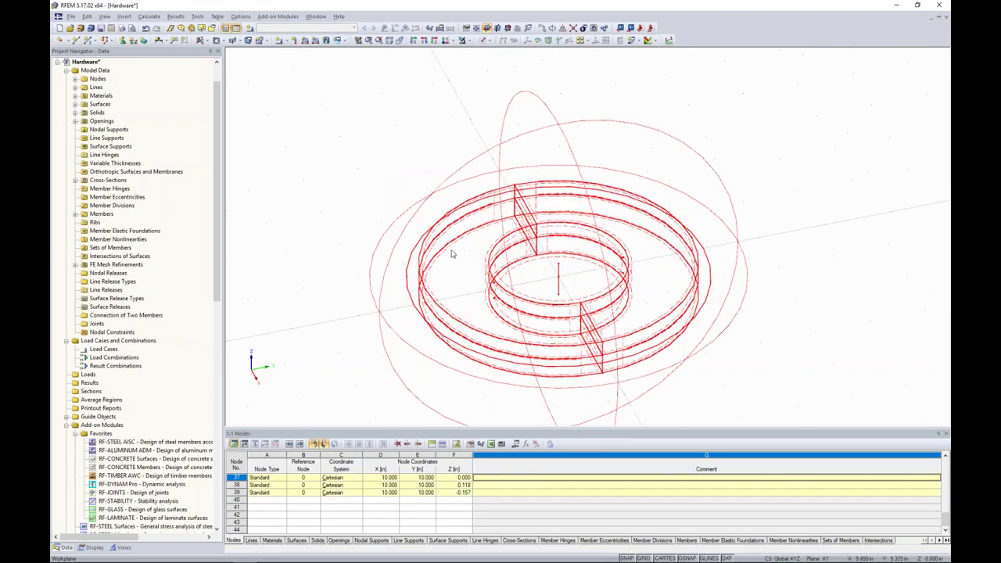
{"action": "right_click", "coordinate": [461, 256]}
{"action": "mouse_move", "coordinate": [461, 255]}
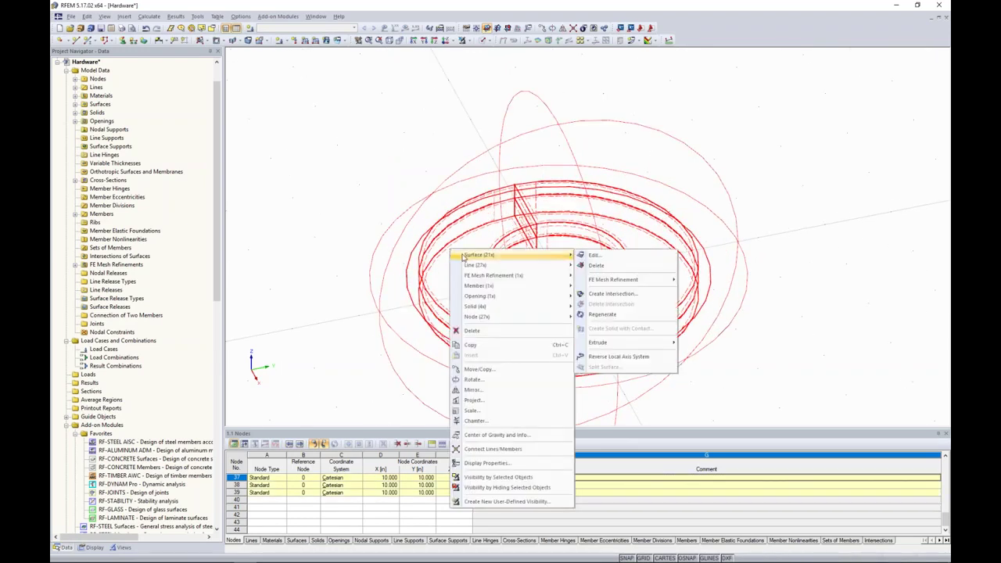
{"action": "left_click", "coordinate": [595, 260]}
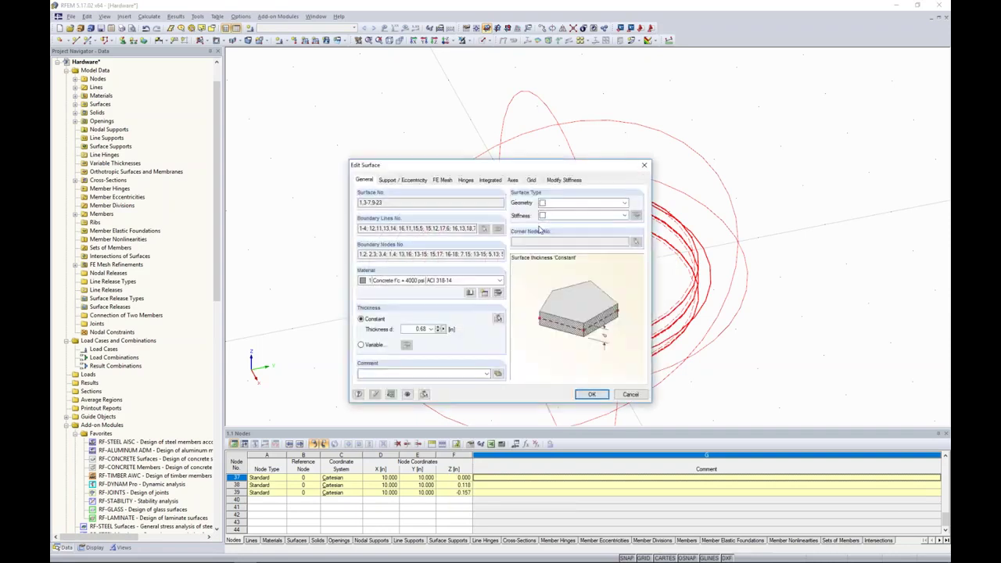
{"action": "left_click", "coordinate": [529, 180]}
{"action": "left_click", "coordinate": [364, 238]}
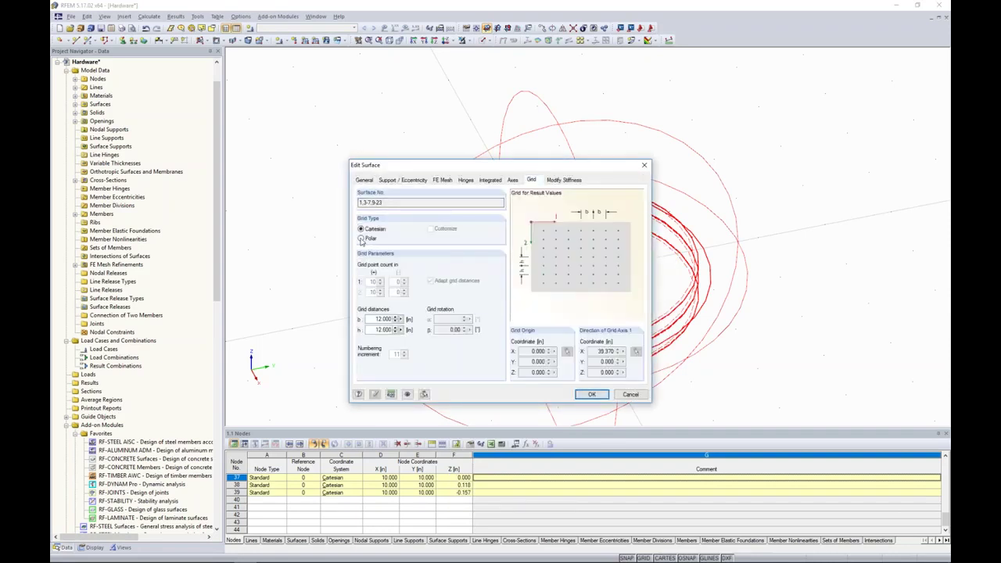
{"action": "double_click", "coordinate": [378, 319]}
{"action": "type", "text": "0.1"}
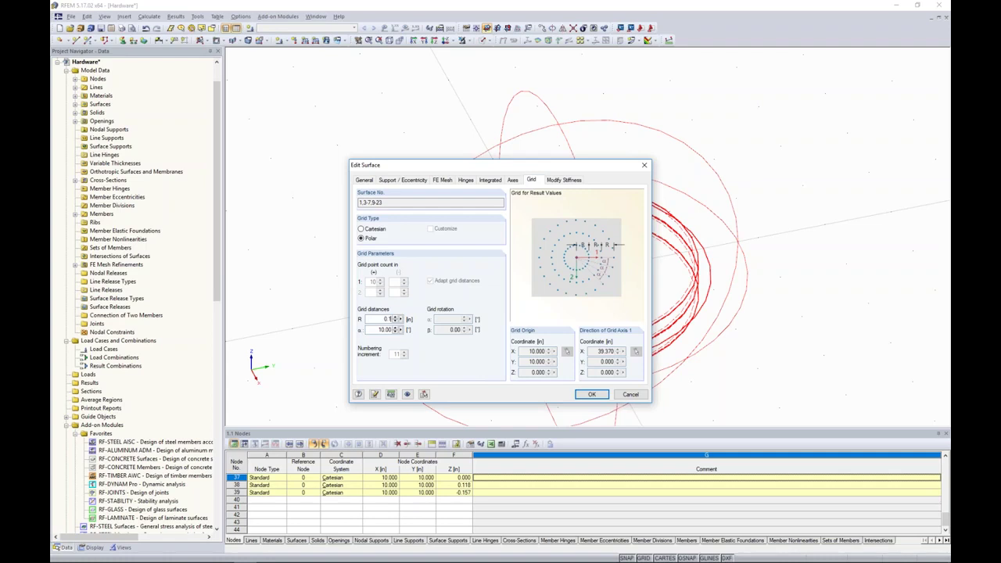
{"action": "left_click", "coordinate": [591, 395]}
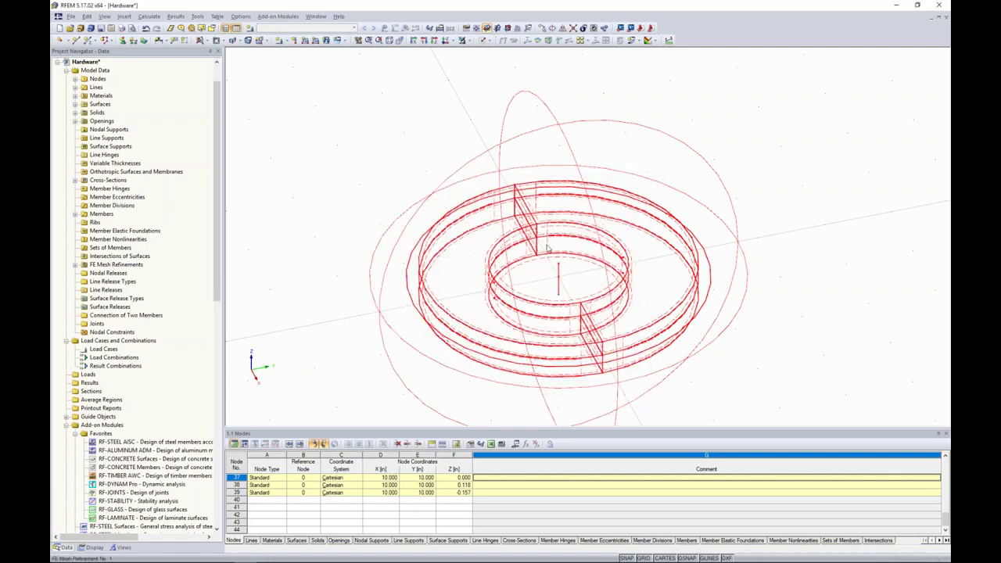
Generate the FE mesh of the plate and hardware, and turn off the work plane grid.
{"action": "scroll", "coordinate": [636, 276], "scroll_direction": "down", "scroll_amount": 2}
{"action": "scroll", "coordinate": [636, 275], "scroll_direction": "down", "scroll_amount": 1}
{"action": "scroll", "coordinate": [615, 315], "scroll_direction": "down", "scroll_amount": 1}
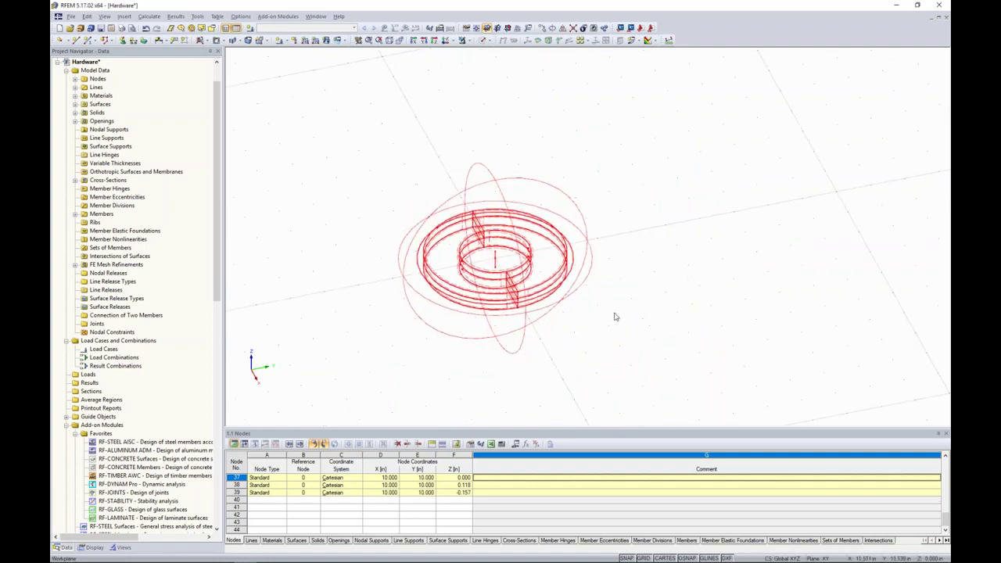
{"action": "scroll", "coordinate": [617, 316], "scroll_direction": "down", "scroll_amount": 3}
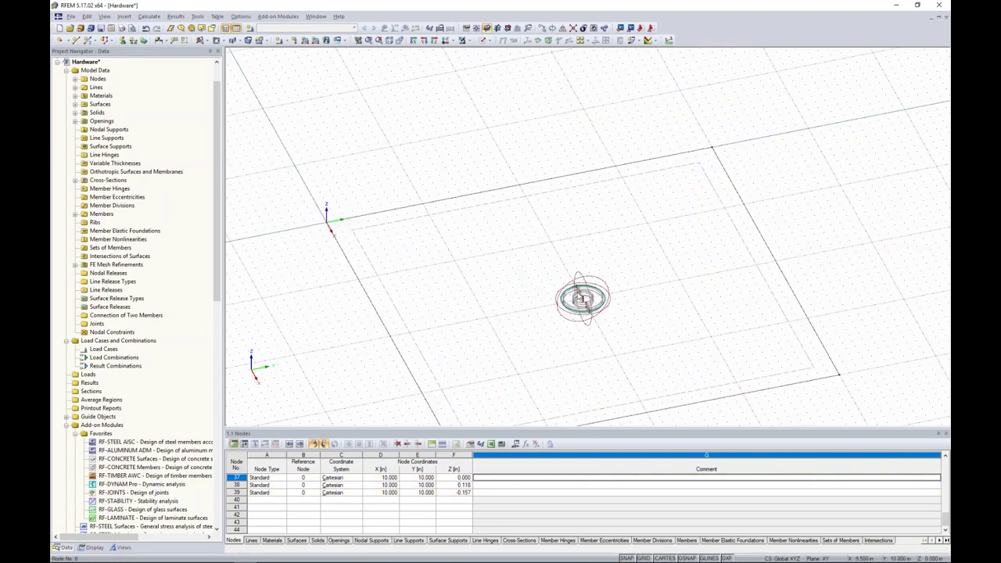
{"action": "middle_click_drag", "start_coordinate": [585, 295], "coordinate": [511, 261]}
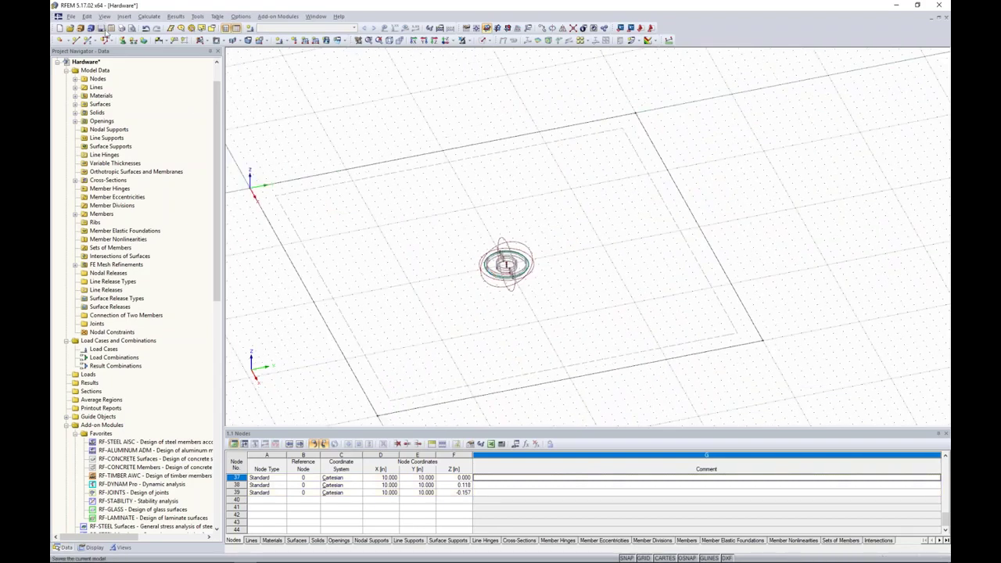
{"action": "left_click", "coordinate": [148, 16]}
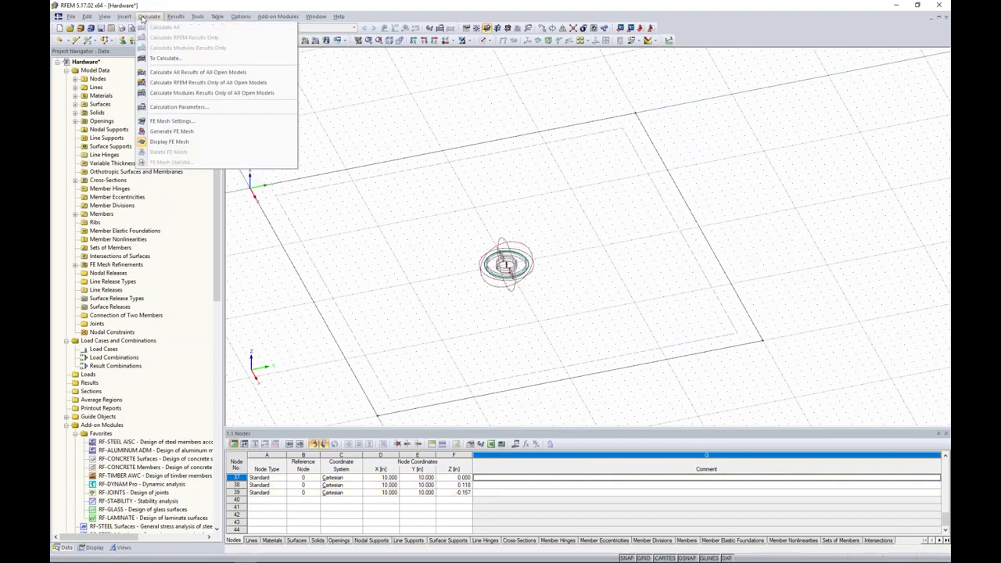
{"action": "left_click", "coordinate": [166, 121]}
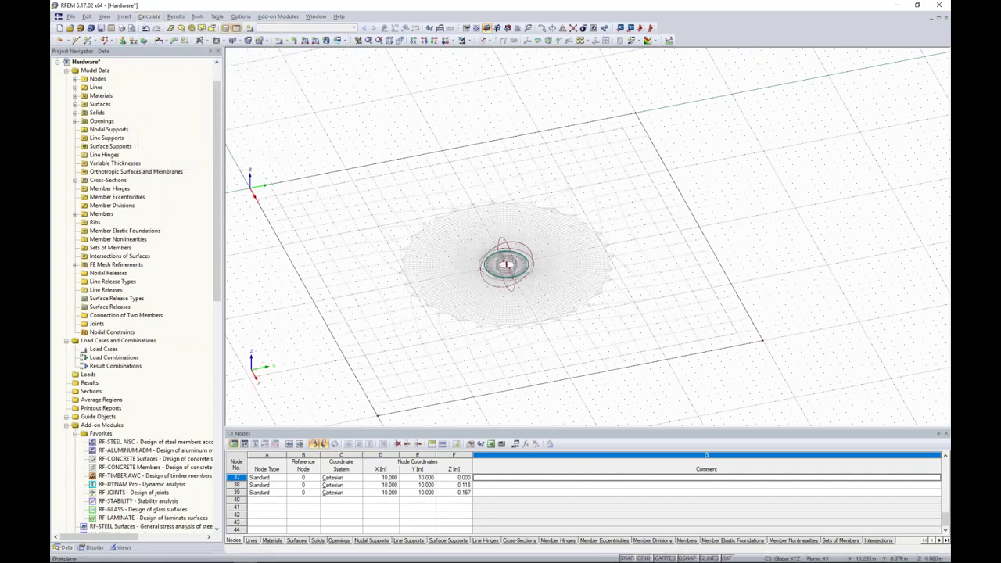
{"action": "left_click", "coordinate": [644, 558]}
Inspect the mesh around the fitting and select the complete hardware assembly, including its central bar and mesh refinement.
{"action": "scroll", "coordinate": [514, 265], "scroll_direction": "up", "scroll_amount": 5}
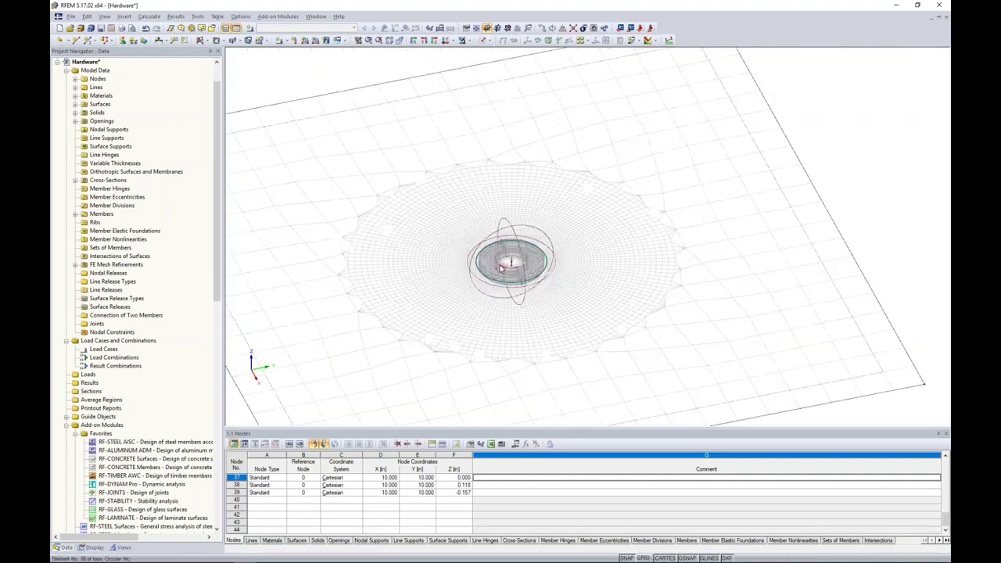
{"action": "scroll", "coordinate": [514, 266], "scroll_direction": "up", "scroll_amount": 4}
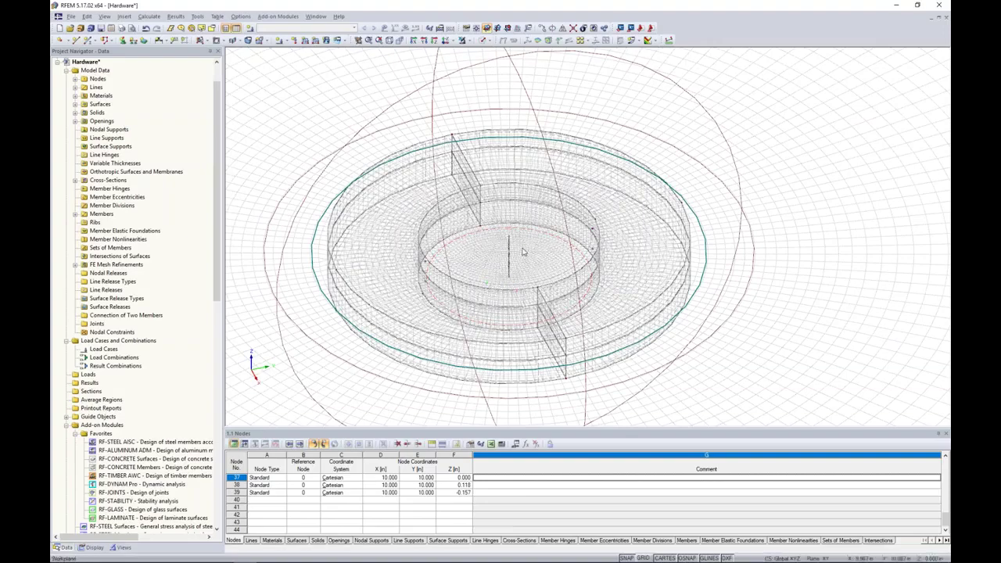
{"action": "scroll", "coordinate": [497, 250], "scroll_direction": "down", "scroll_amount": 8}
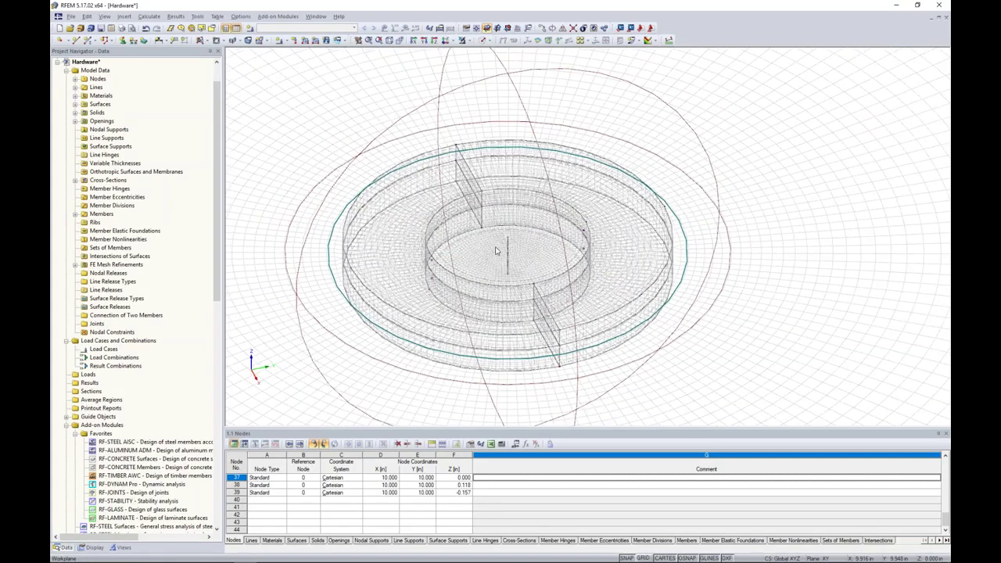
{"action": "scroll", "coordinate": [496, 250], "scroll_direction": "down", "scroll_amount": 3}
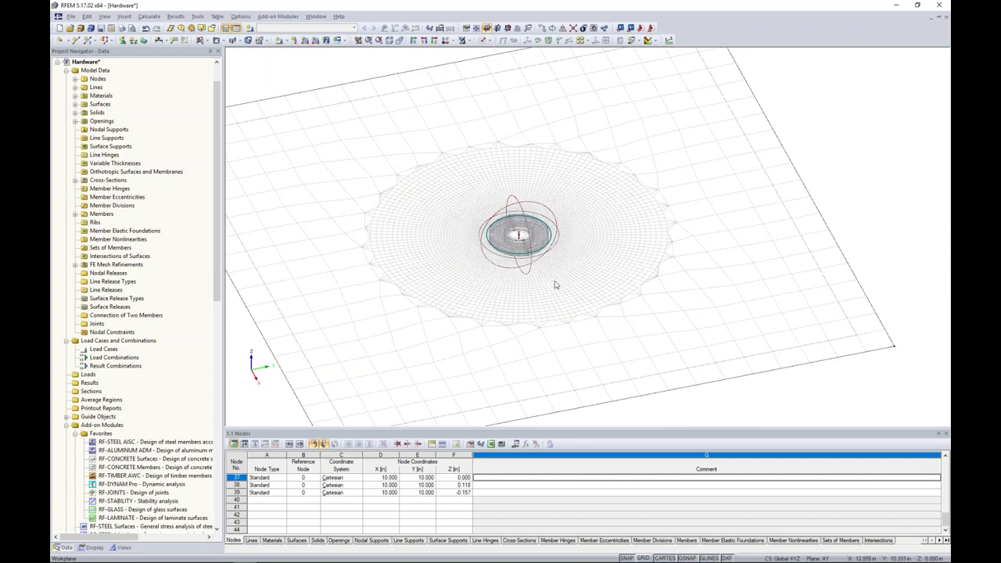
{"action": "left_click_drag", "start_coordinate": [623, 318], "coordinate": [441, 169]}
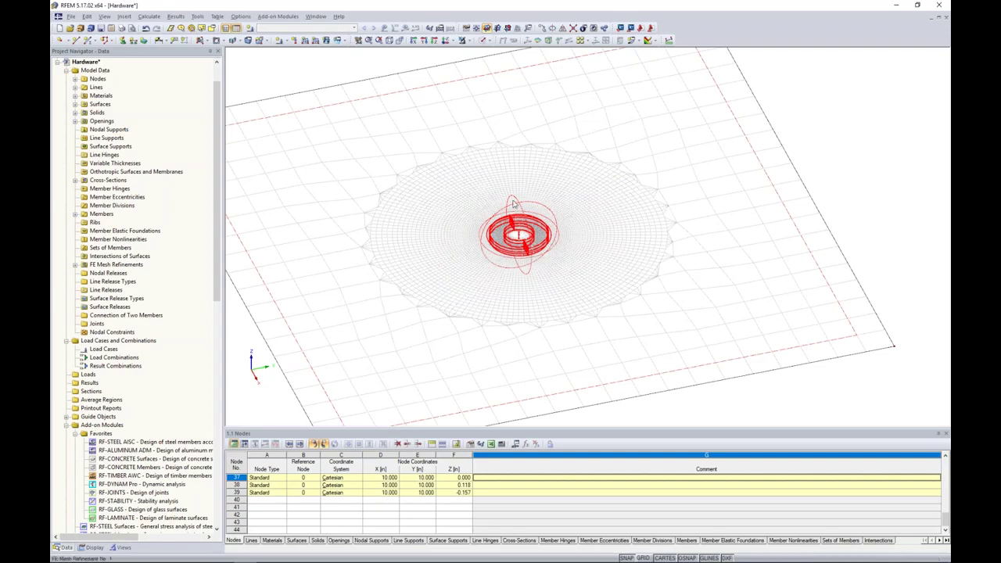
{"action": "left_click", "coordinate": [637, 195]}
{"action": "left_click_drag", "start_coordinate": [439, 170], "coordinate": [613, 303]}
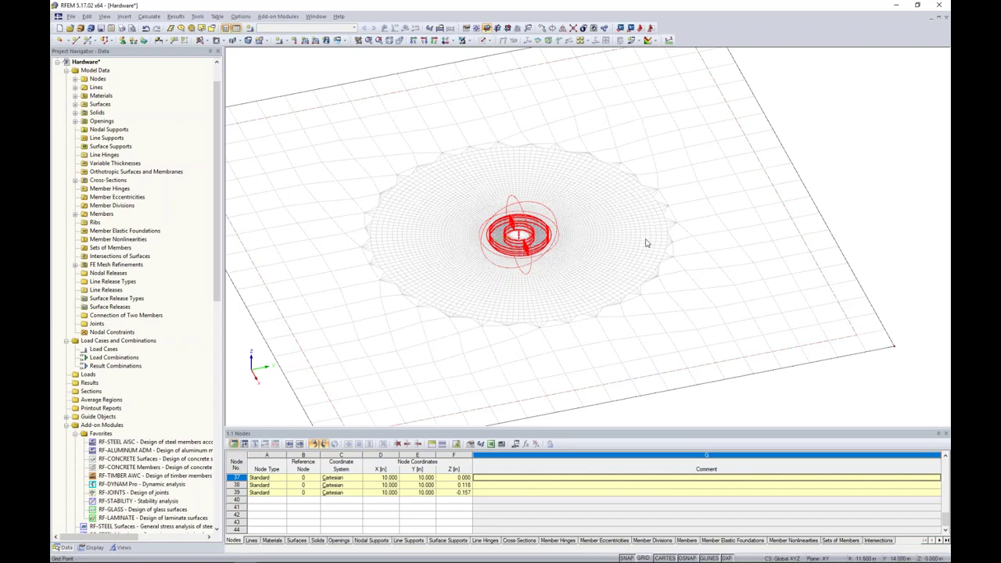
Switch to the Simple model and hide its stress results.
{"action": "left_click", "coordinate": [317, 17]}
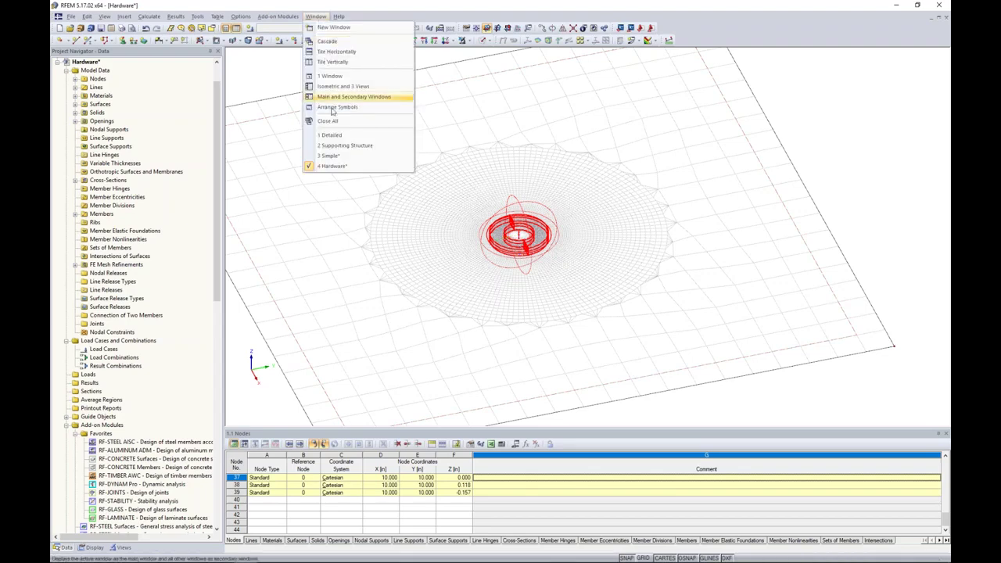
{"action": "left_click", "coordinate": [330, 156]}
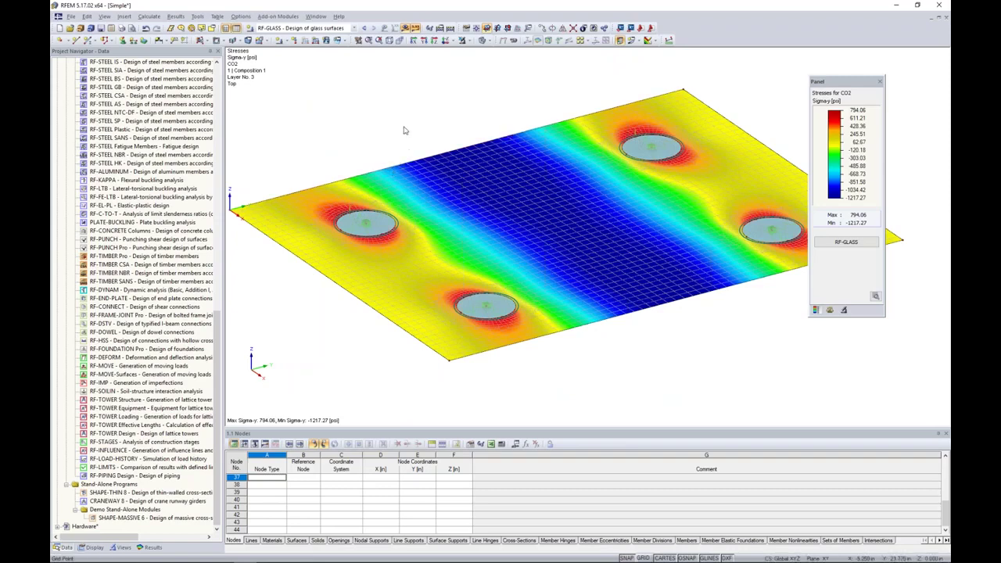
{"action": "left_click", "coordinate": [405, 28]}
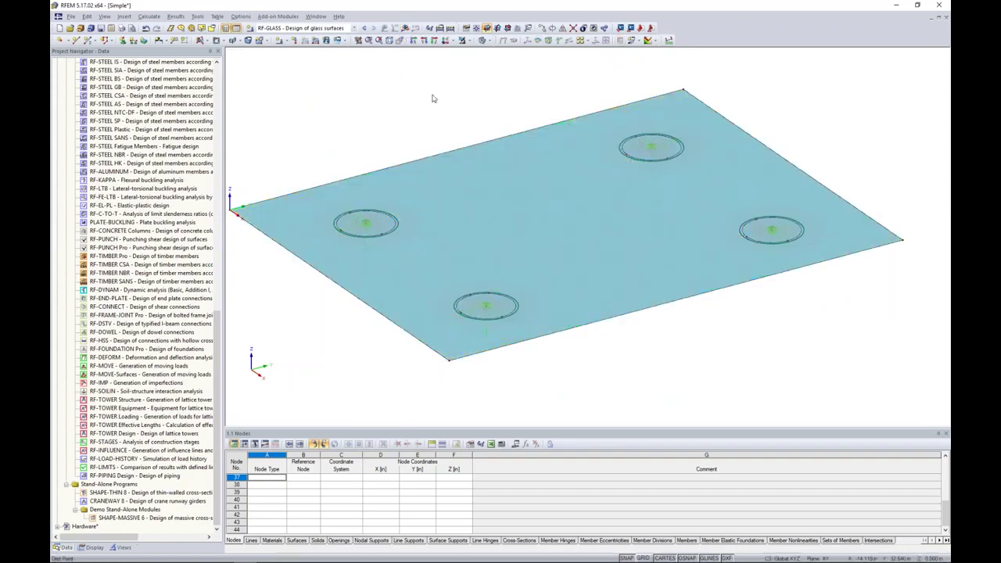
Show the glass pane of the Simple model in wireframe display.
{"action": "scroll", "coordinate": [169, 215], "scroll_direction": "up", "scroll_amount": 20}
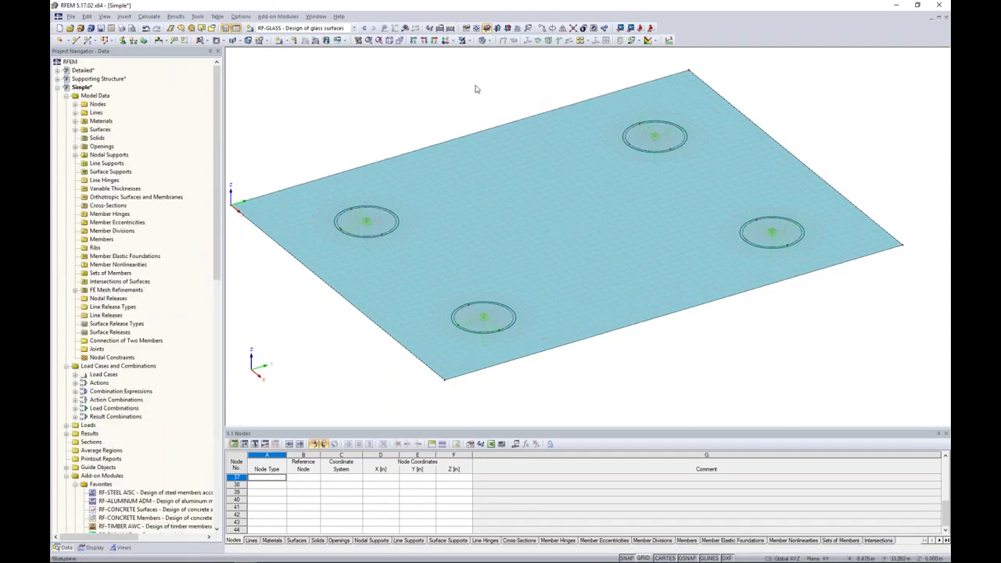
{"action": "left_click", "coordinate": [483, 40]}
{"action": "left_click", "coordinate": [492, 50]}
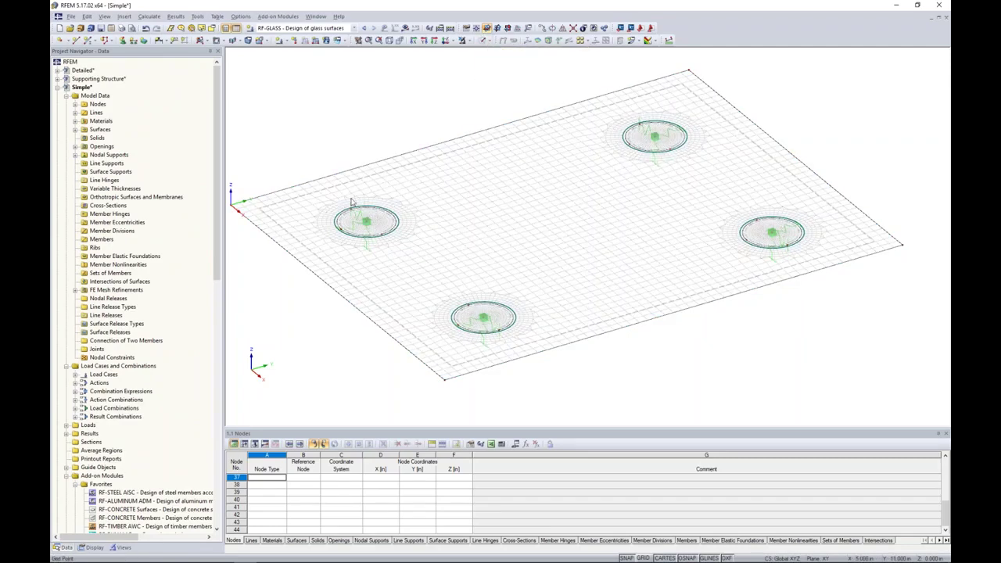
Select the simple fittings, supports and mesh refinements at all four locations, exclude their centre nodes, and delete them along with the existing results.
{"action": "left_click_drag", "start_coordinate": [325, 197], "coordinate": [405, 245]}
{"action": "left_click_drag", "start_coordinate": [443, 285], "coordinate": [528, 349]}
{"action": "left_click_drag", "start_coordinate": [620, 113], "coordinate": [817, 263]}
{"action": "left_click", "coordinate": [659, 211]}
{"action": "left_click_drag", "start_coordinate": [318, 200], "coordinate": [528, 352]}
{"action": "left_click_drag", "start_coordinate": [617, 119], "coordinate": [814, 268]}
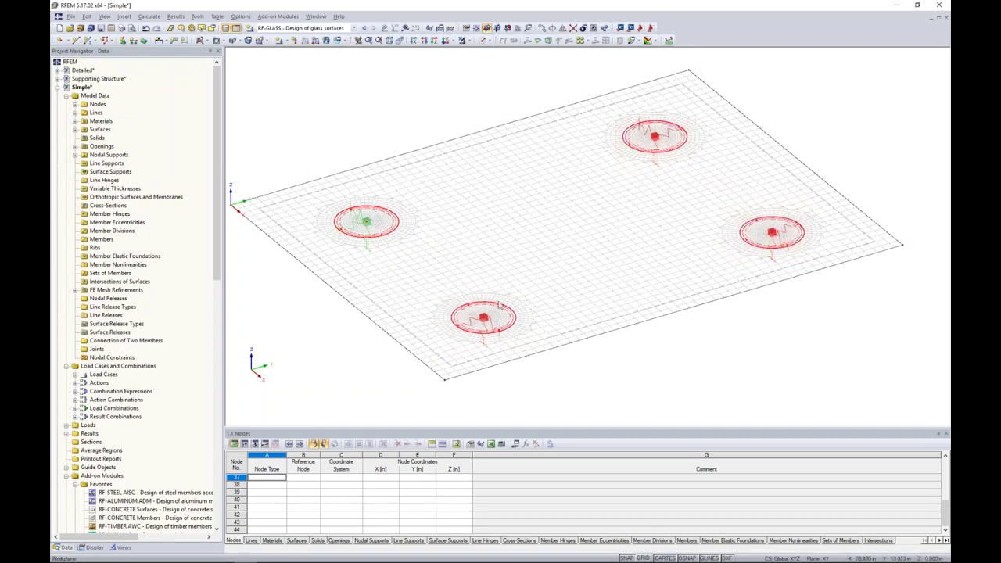
{"action": "left_click", "coordinate": [366, 222]}
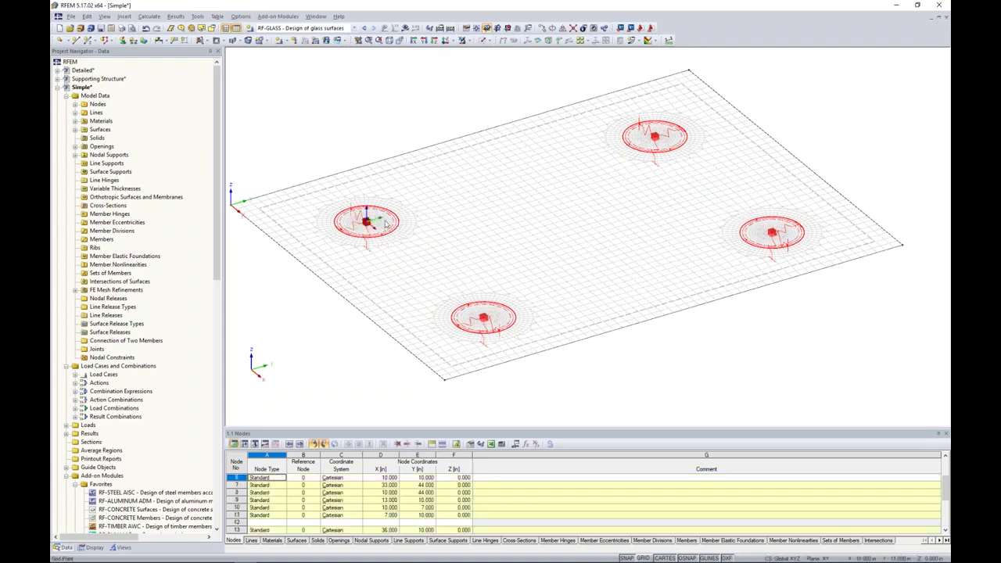
{"action": "left_click", "coordinate": [483, 317]}
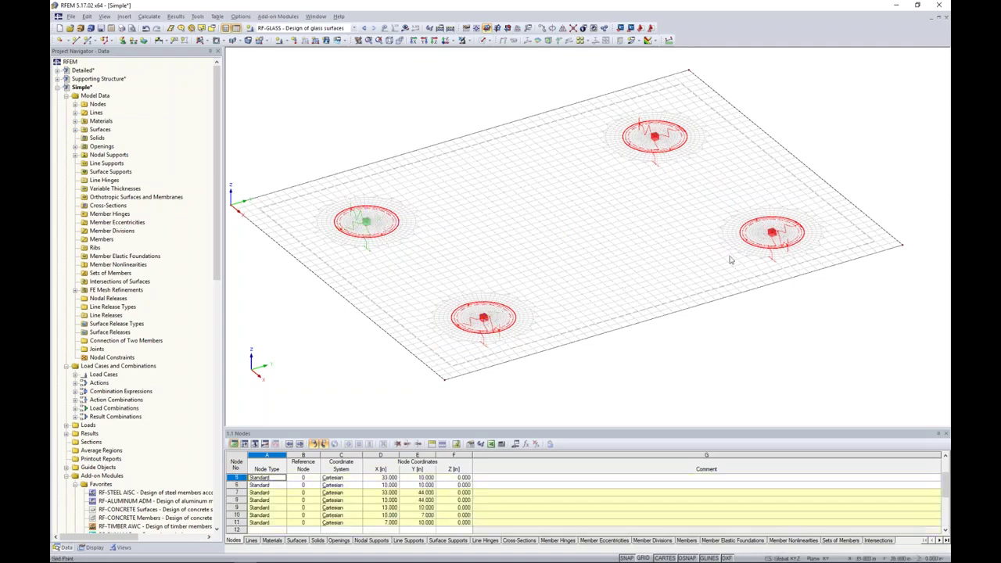
{"action": "left_click", "coordinate": [773, 233]}
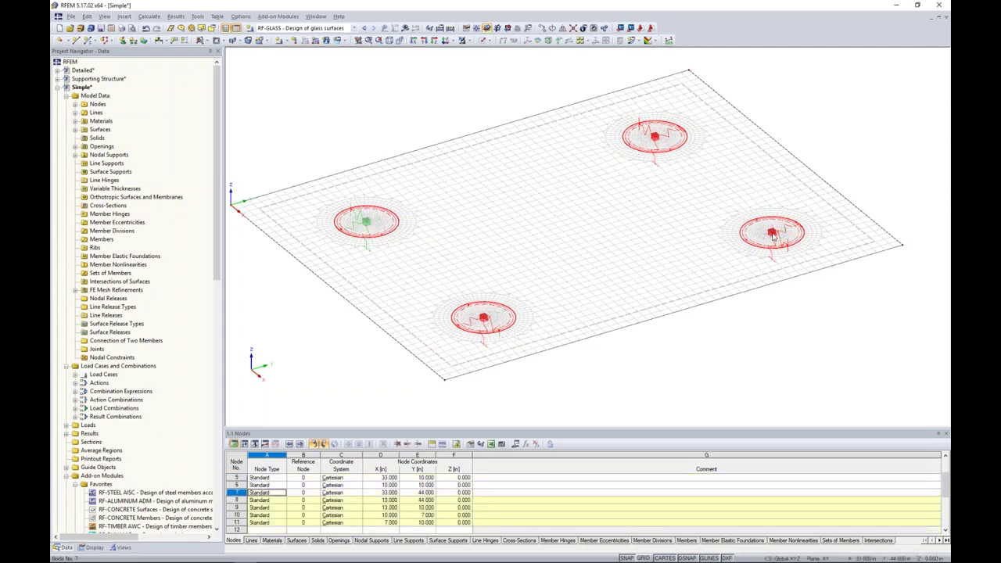
{"action": "left_click", "coordinate": [655, 137]}
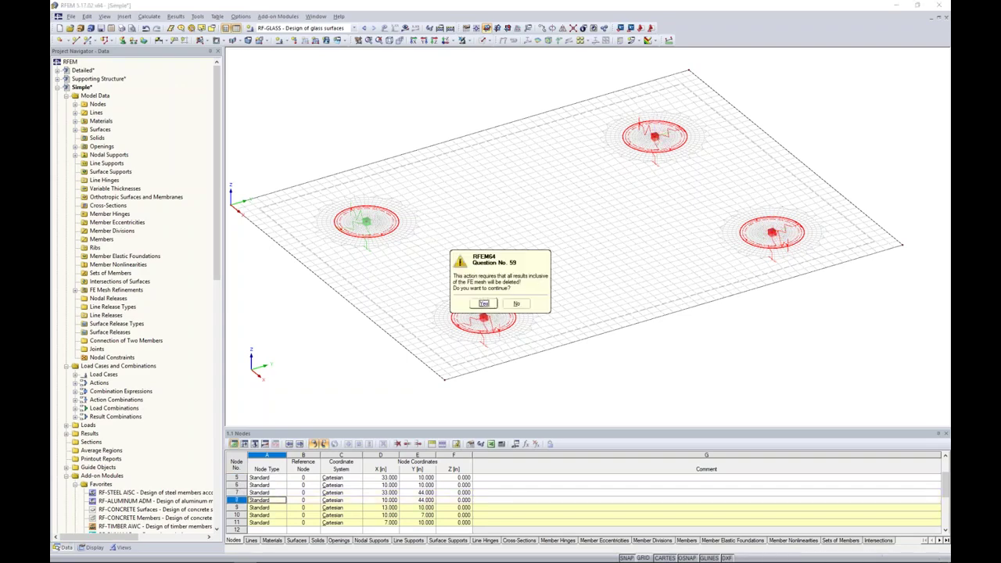
{"action": "key", "text": "Delete"}
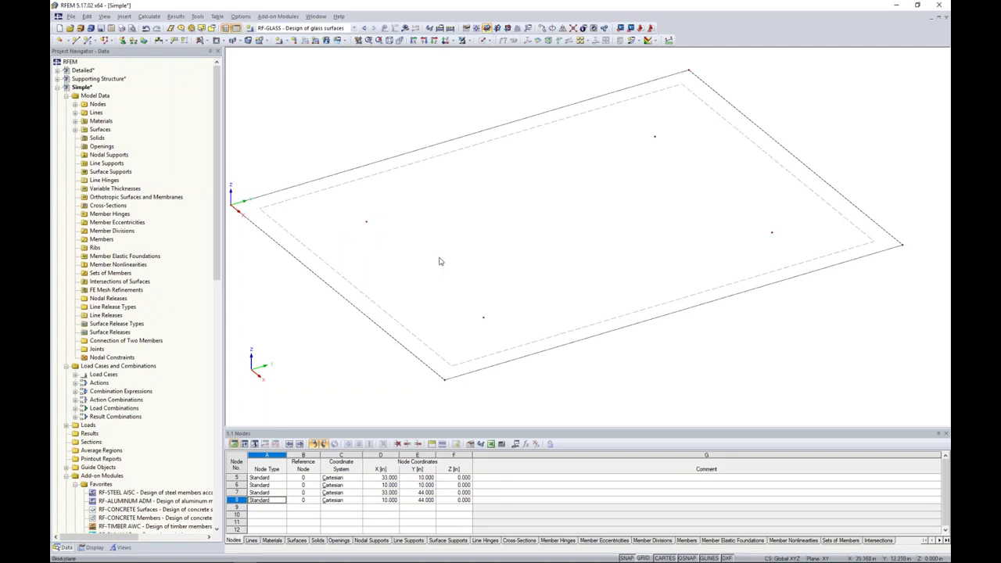
Paste the copied hardware assembly into the Simple model with zero offset in X, Y and Z.
{"action": "middle_click_drag", "start_coordinate": [472, 233], "coordinate": [504, 237]}
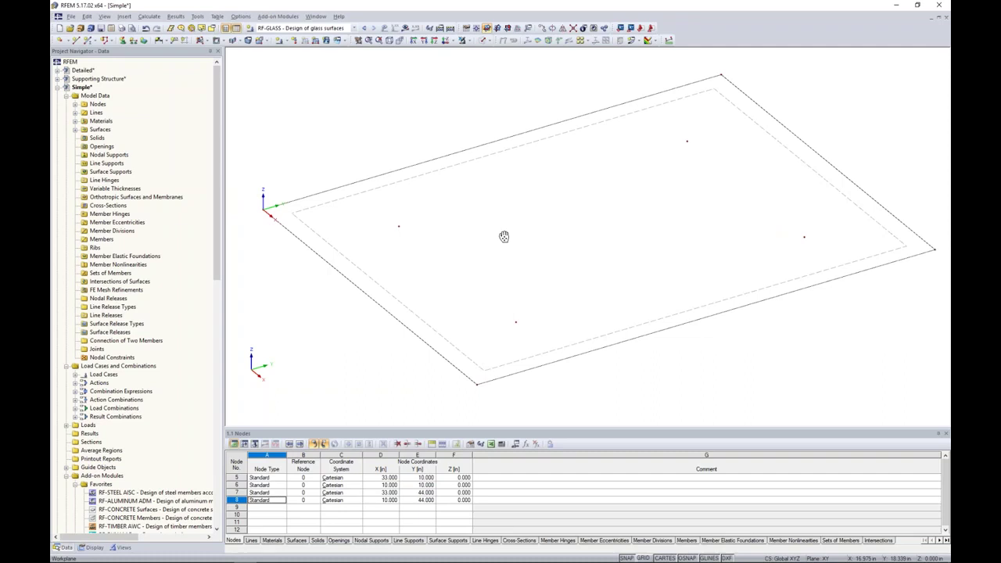
{"action": "key", "text": "ctrl+v"}
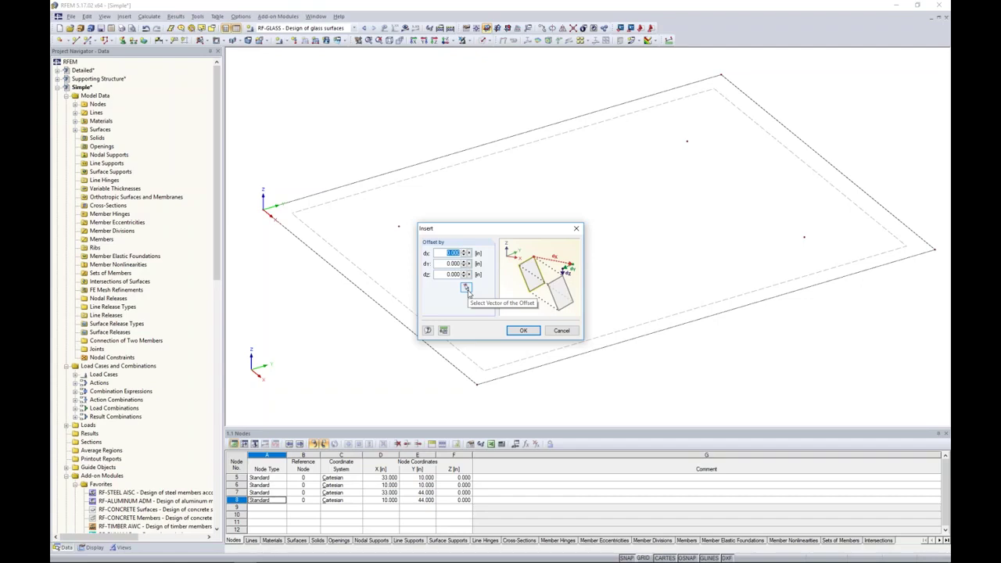
{"action": "left_click", "coordinate": [524, 330]}
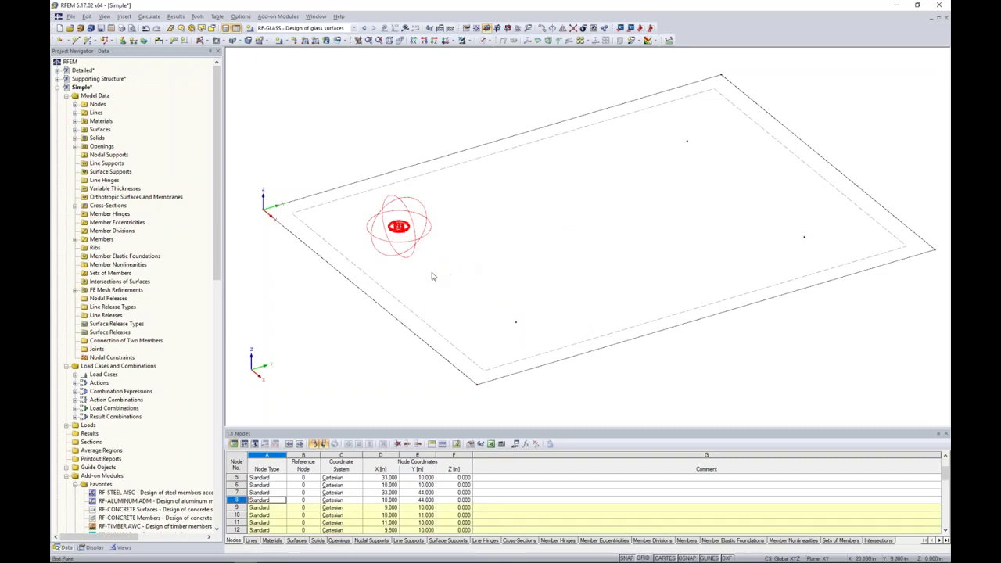
{"action": "scroll", "coordinate": [441, 274], "scroll_direction": "up", "scroll_amount": 3}
{"action": "scroll", "coordinate": [428, 243], "scroll_direction": "up", "scroll_amount": 1}
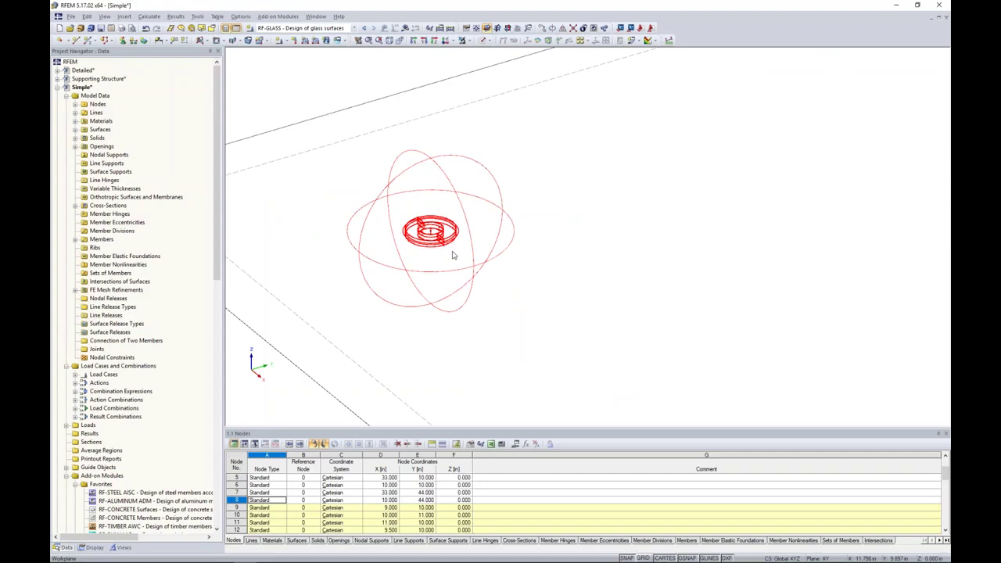
{"action": "scroll", "coordinate": [478, 276], "scroll_direction": "down", "scroll_amount": 3}
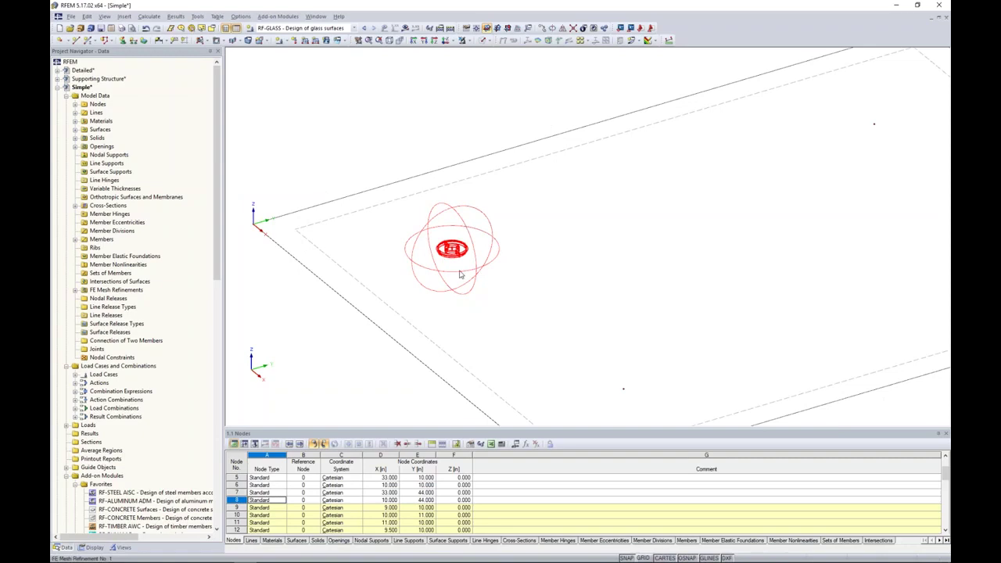
Copy the pasted hardware once by 23 in along X, from its centre node to the neighbouring fitting node.
{"action": "left_click", "coordinate": [538, 40]}
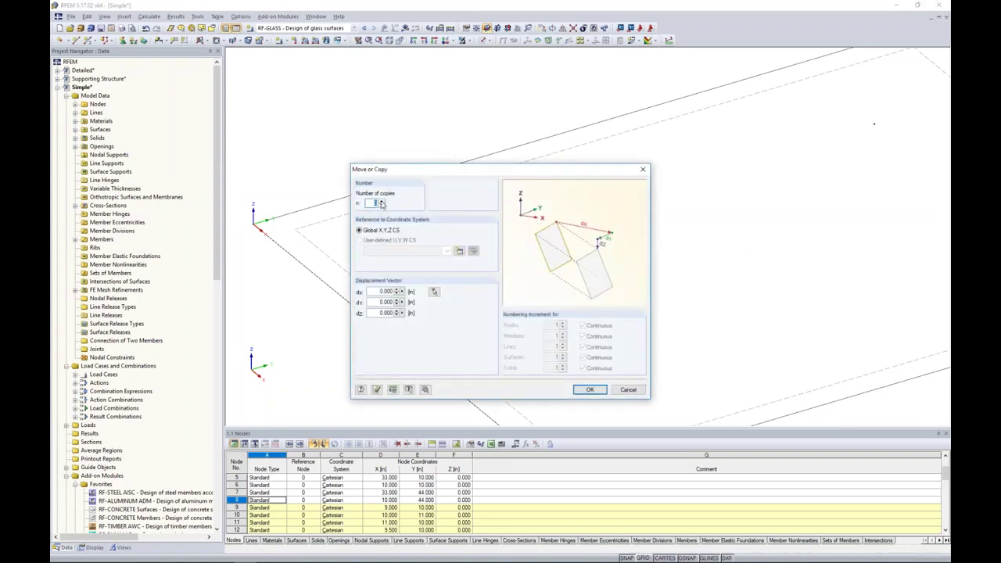
{"action": "left_click", "coordinate": [433, 291]}
{"action": "scroll", "coordinate": [448, 257], "scroll_direction": "up", "scroll_amount": 10}
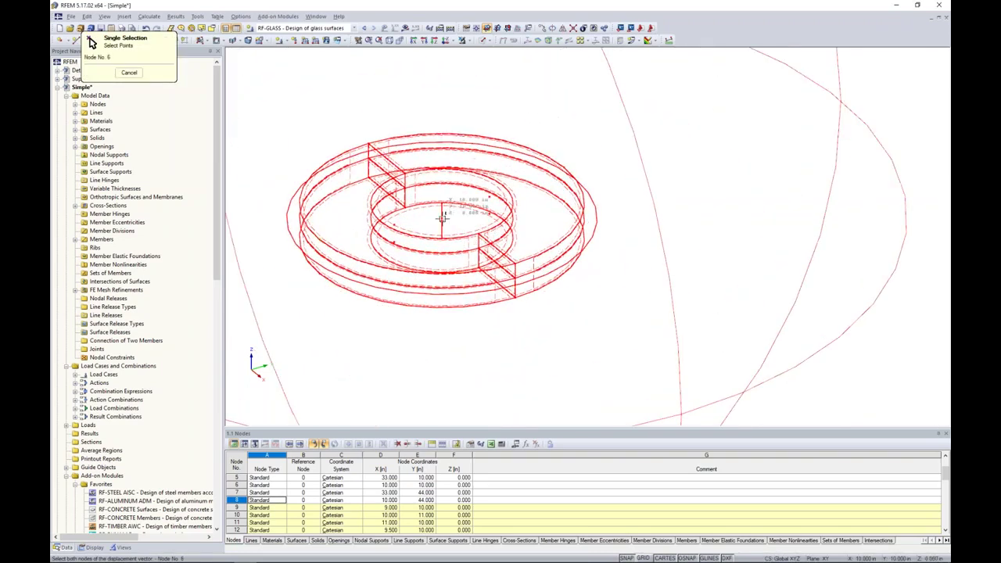
{"action": "scroll", "coordinate": [443, 217], "scroll_direction": "down", "scroll_amount": 10}
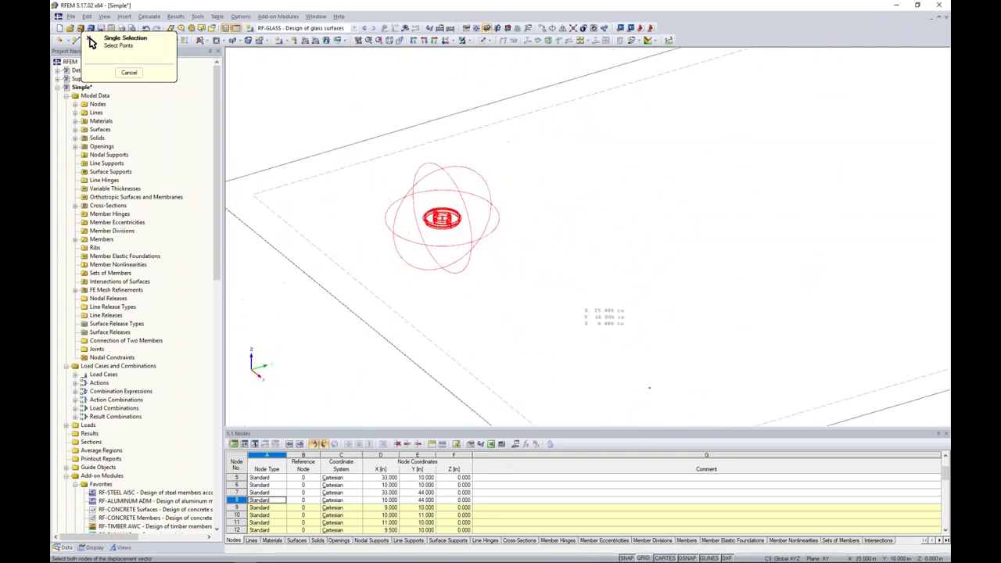
{"action": "middle_click_drag", "start_coordinate": [565, 316], "coordinate": [471, 238]}
{"action": "left_click", "coordinate": [557, 299]}
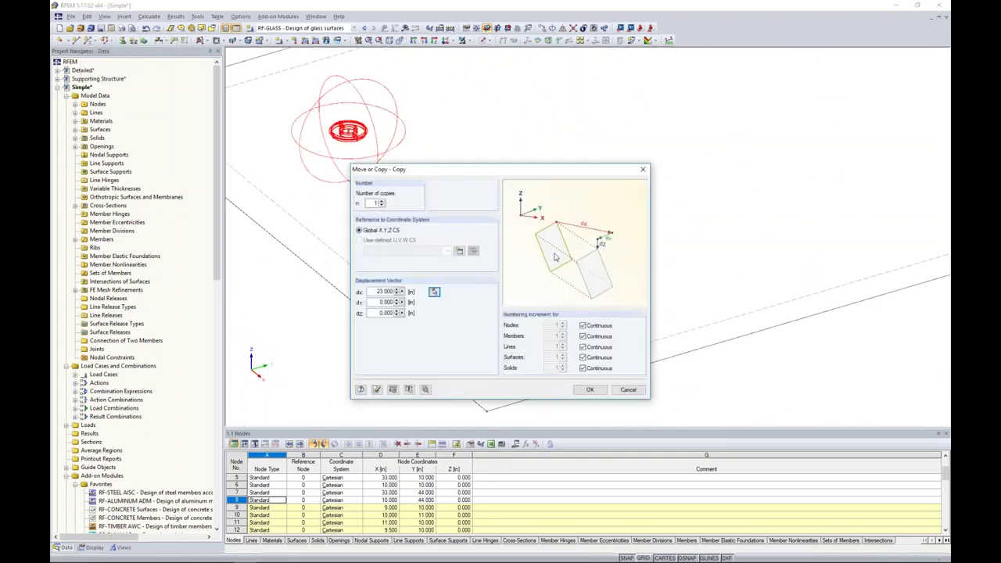
{"action": "key", "text": "Return"}
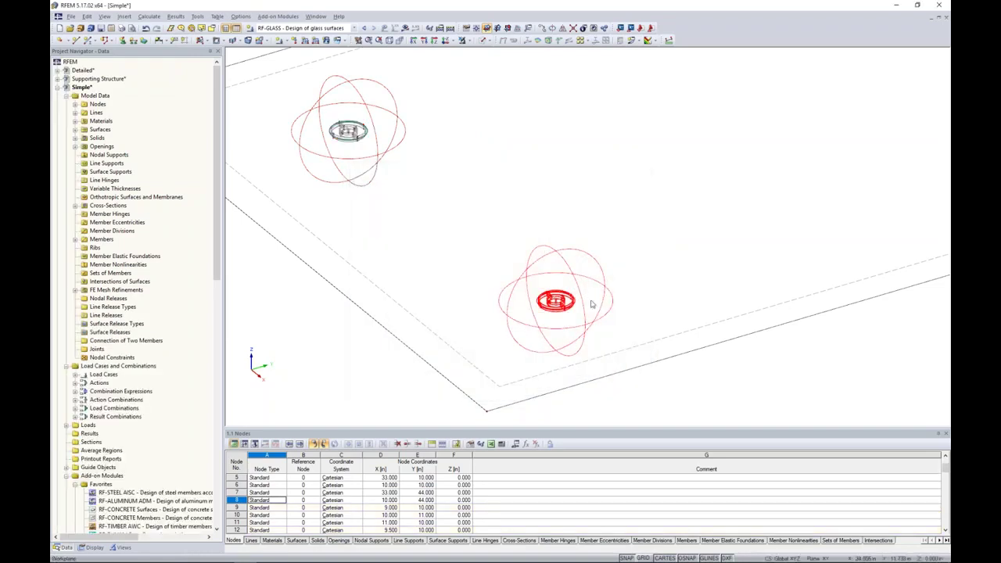
Select both hardware assemblies and copy them once by 34 in along Y to the two remaining fitting nodes.
{"action": "scroll", "coordinate": [592, 304], "scroll_direction": "down", "scroll_amount": 2}
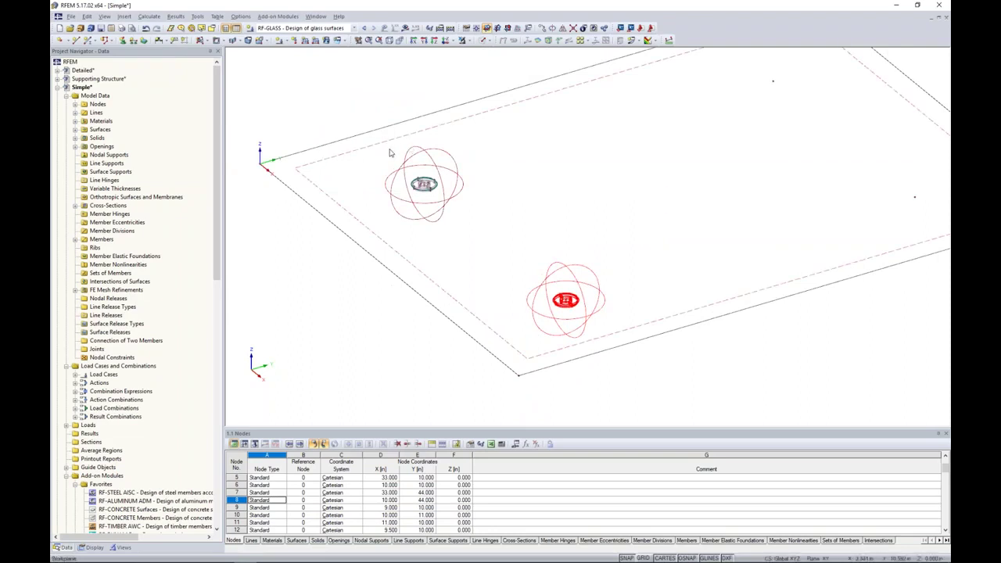
{"action": "left_click_drag", "start_coordinate": [383, 146], "coordinate": [478, 230]}
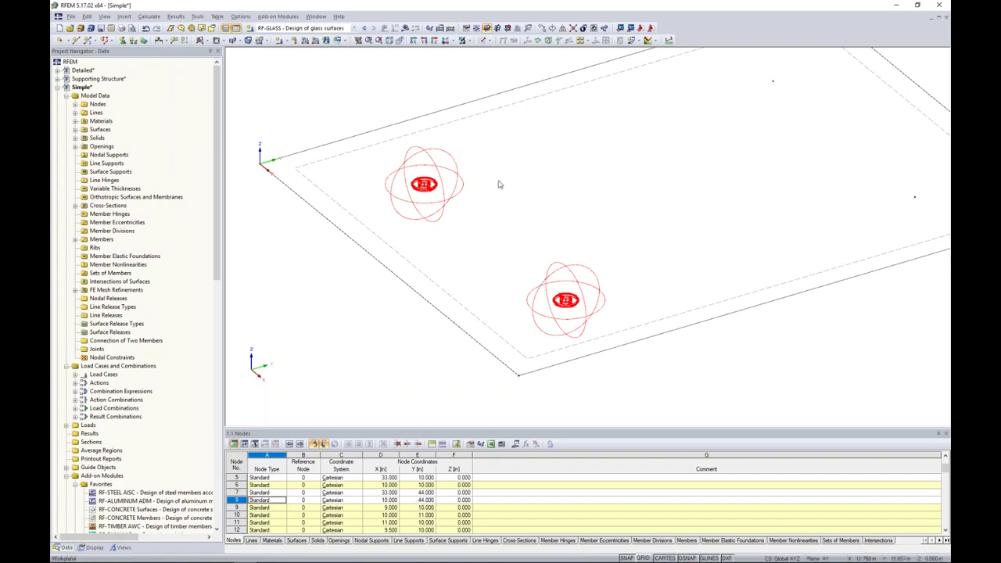
{"action": "middle_click_drag", "start_coordinate": [632, 201], "coordinate": [540, 230]}
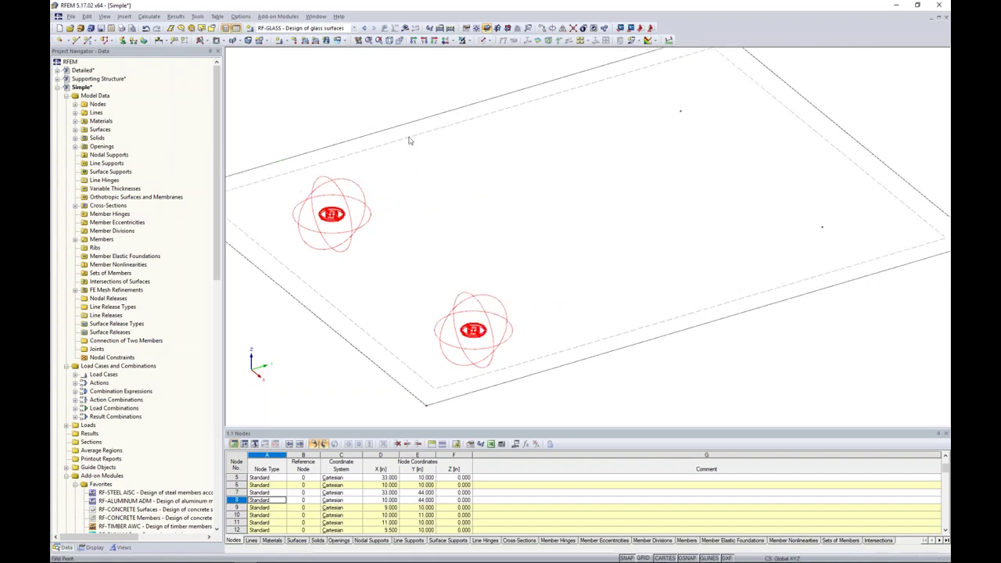
{"action": "left_click", "coordinate": [543, 29]}
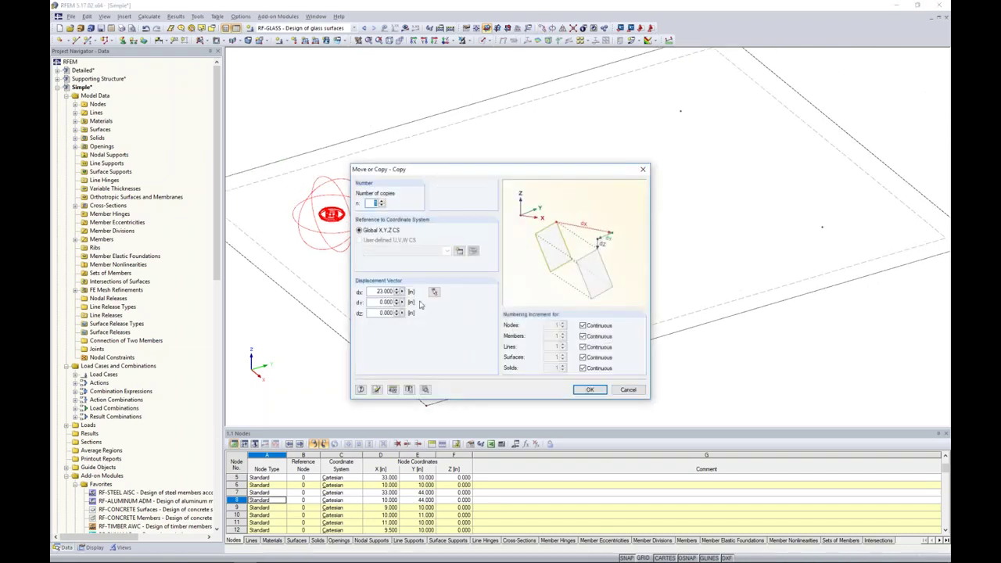
{"action": "left_click", "coordinate": [435, 294]}
{"action": "scroll", "coordinate": [332, 214], "scroll_direction": "up", "scroll_amount": 6}
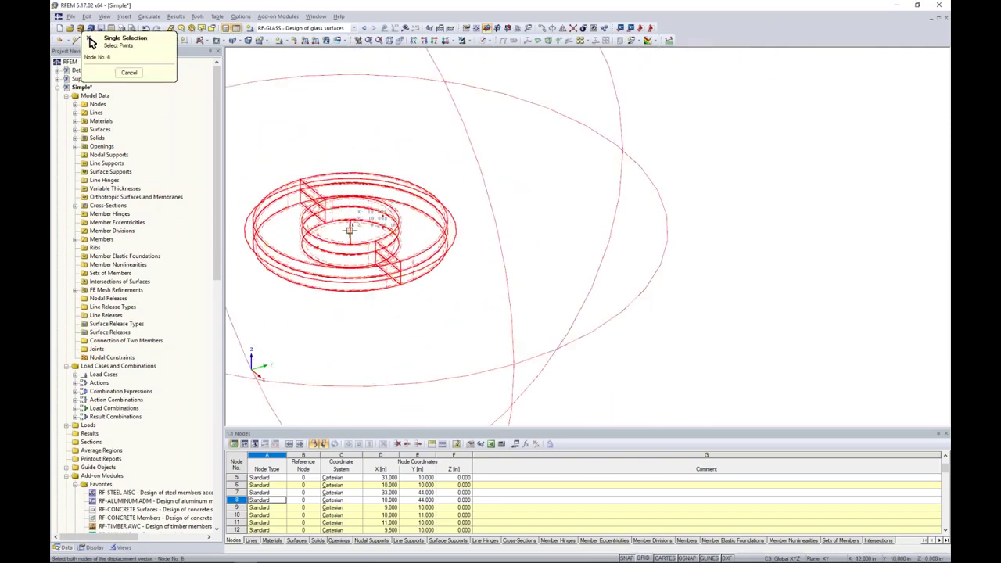
{"action": "scroll", "coordinate": [350, 229], "scroll_direction": "down", "scroll_amount": 4}
{"action": "scroll", "coordinate": [350, 231], "scroll_direction": "down", "scroll_amount": 5}
{"action": "middle_click_drag", "start_coordinate": [736, 179], "coordinate": [586, 231]}
{"action": "left_click", "coordinate": [707, 144]}
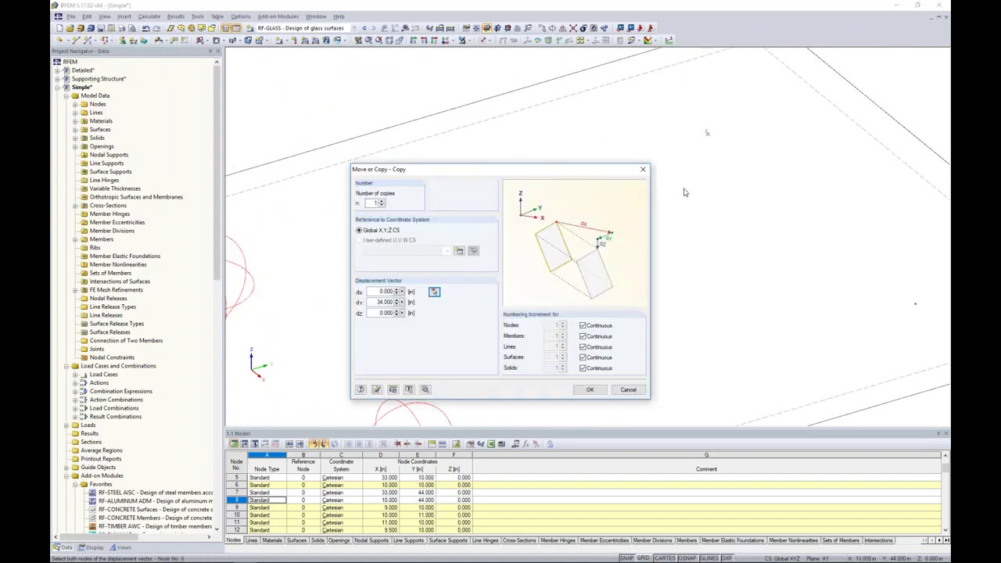
{"action": "left_click", "coordinate": [591, 391]}
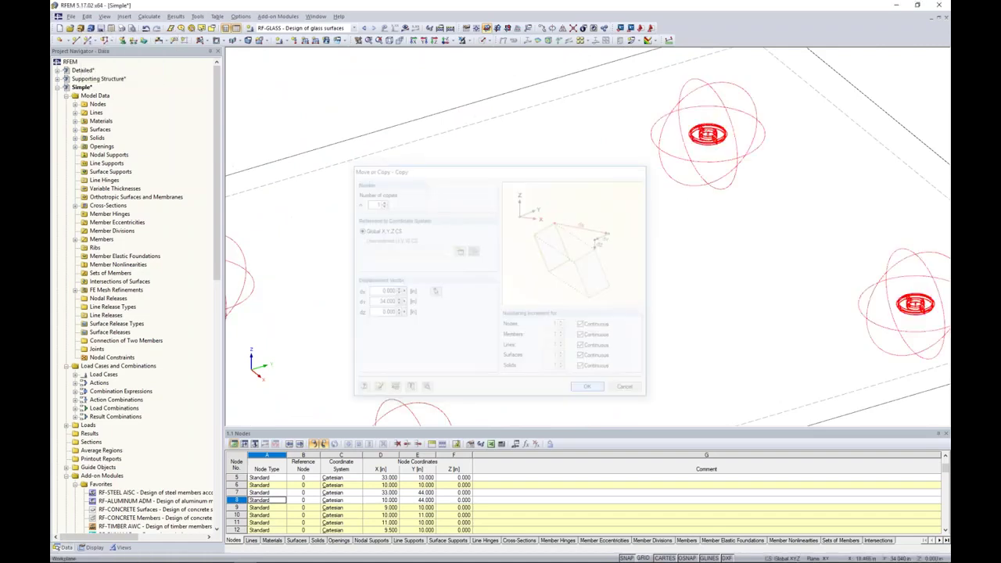
Clear the selection and show the glass pane with its four fittings in solid transparent display.
{"action": "scroll", "coordinate": [563, 296], "scroll_direction": "down", "scroll_amount": 3}
{"action": "middle_click_drag", "start_coordinate": [566, 299], "coordinate": [575, 251]}
{"action": "left_click", "coordinate": [575, 252]}
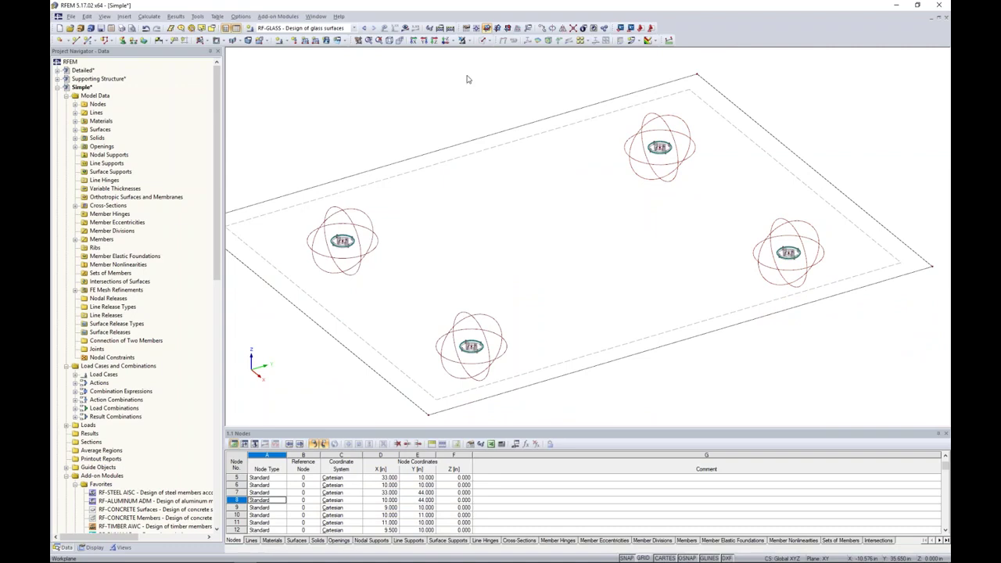
{"action": "left_click", "coordinate": [485, 40]}
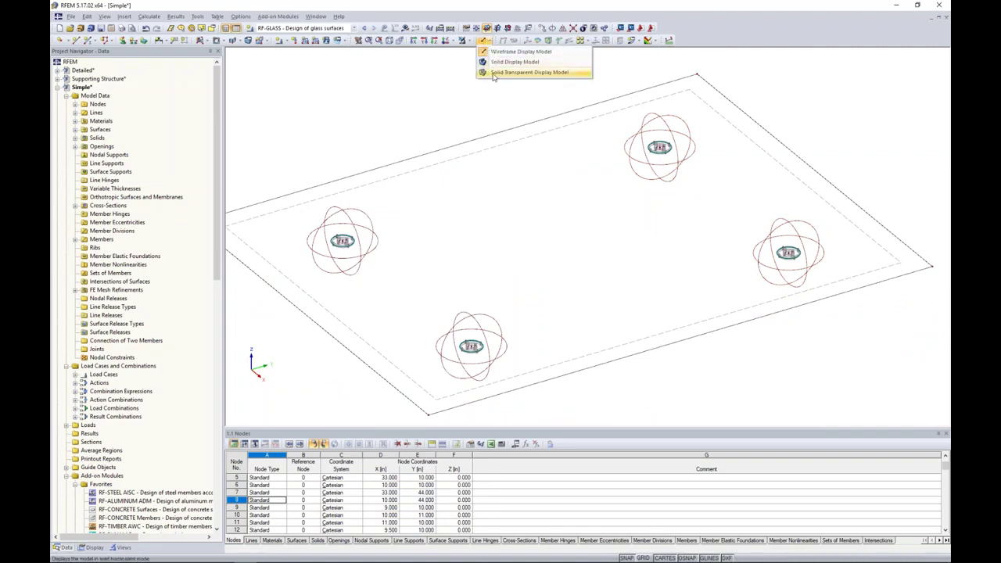
{"action": "left_click", "coordinate": [494, 76]}
{"action": "middle_click_drag", "start_coordinate": [425, 123], "coordinate": [464, 116]}
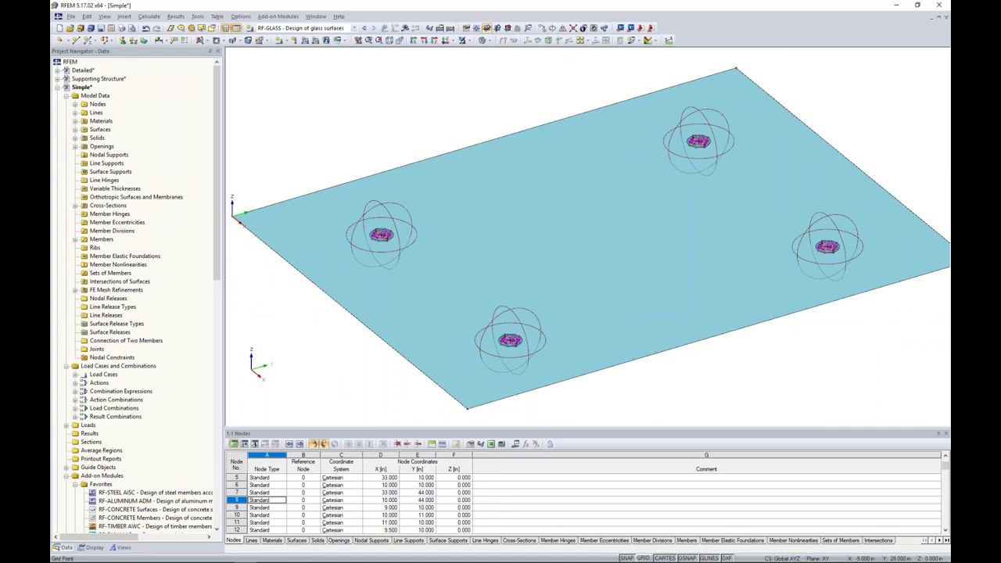
Switch to the Supporting Structure model and examine how the posts connect the glass fittings to the main tubes.
{"action": "left_click", "coordinate": [316, 15]}
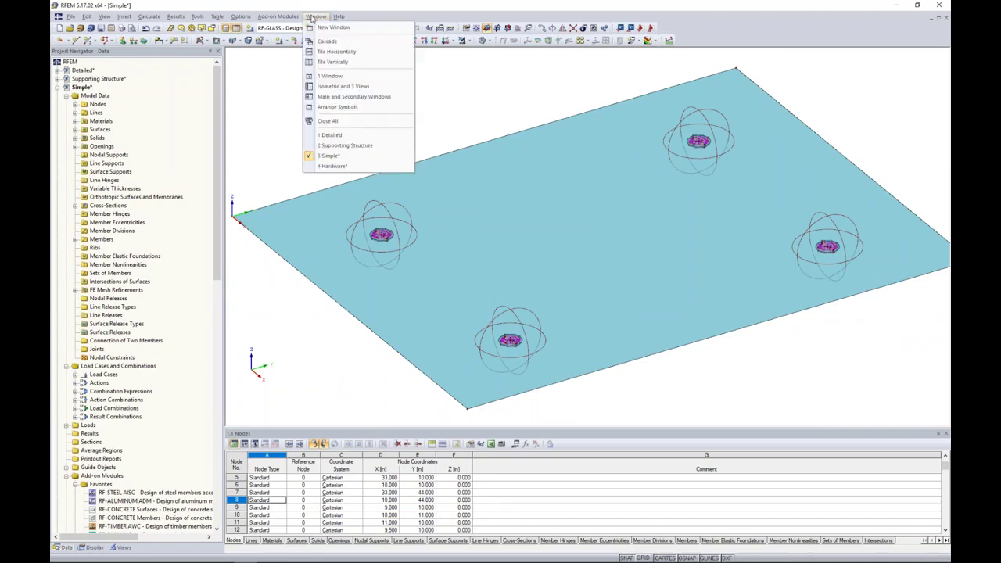
{"action": "left_click", "coordinate": [340, 145]}
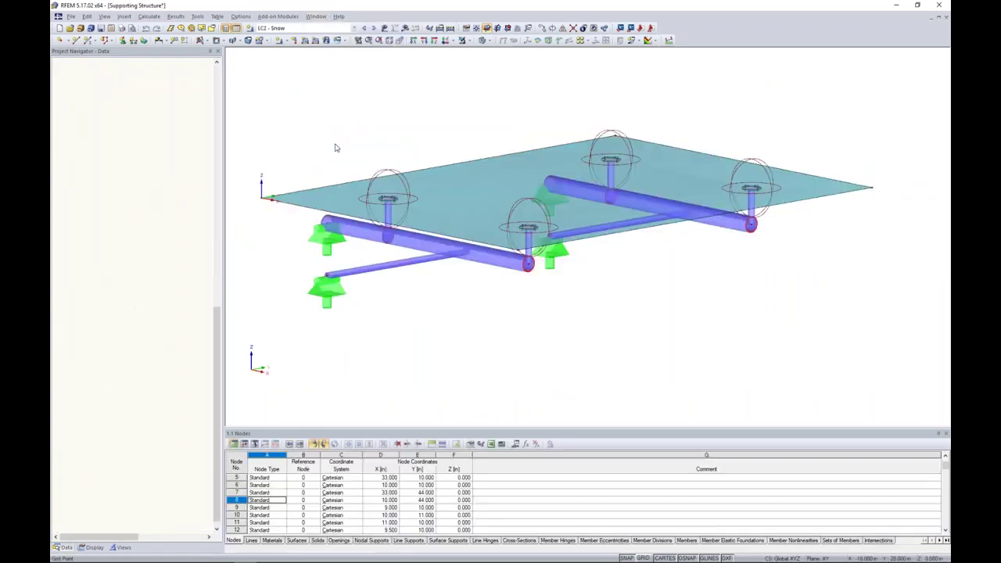
{"action": "scroll", "coordinate": [613, 308], "scroll_direction": "up", "scroll_amount": 1}
{"action": "middle_click_drag", "start_coordinate": [613, 308], "coordinate": [627, 323], "text": "ctrl"}
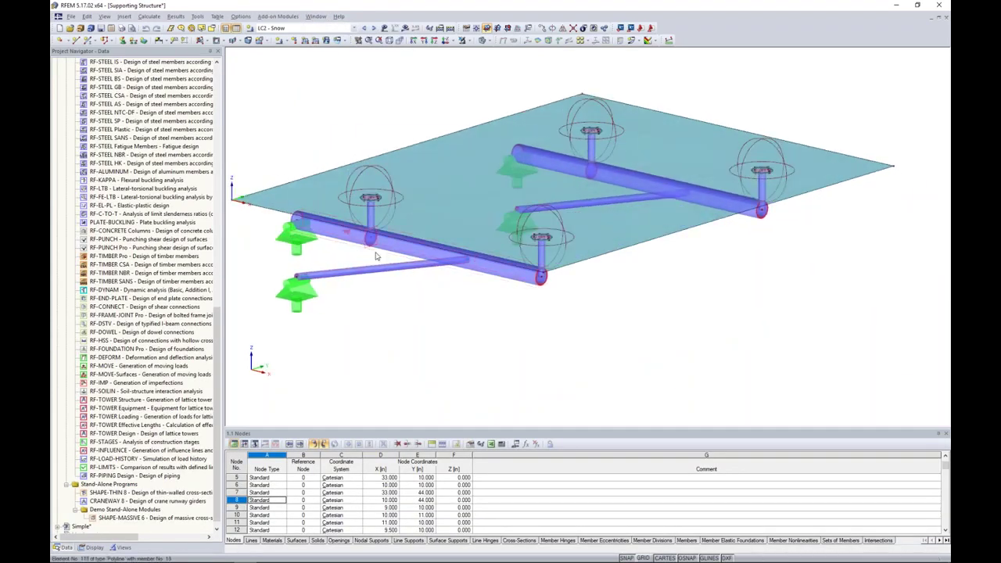
{"action": "middle_click_drag", "start_coordinate": [417, 297], "coordinate": [472, 316]}
{"action": "scroll", "coordinate": [429, 230], "scroll_direction": "up", "scroll_amount": 5}
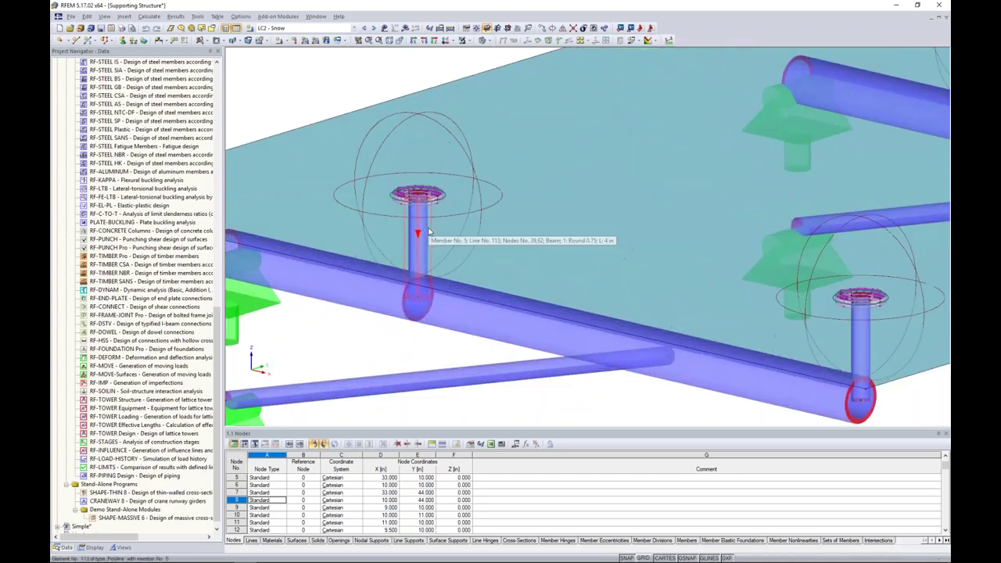
{"action": "scroll", "coordinate": [415, 209], "scroll_direction": "up", "scroll_amount": 3}
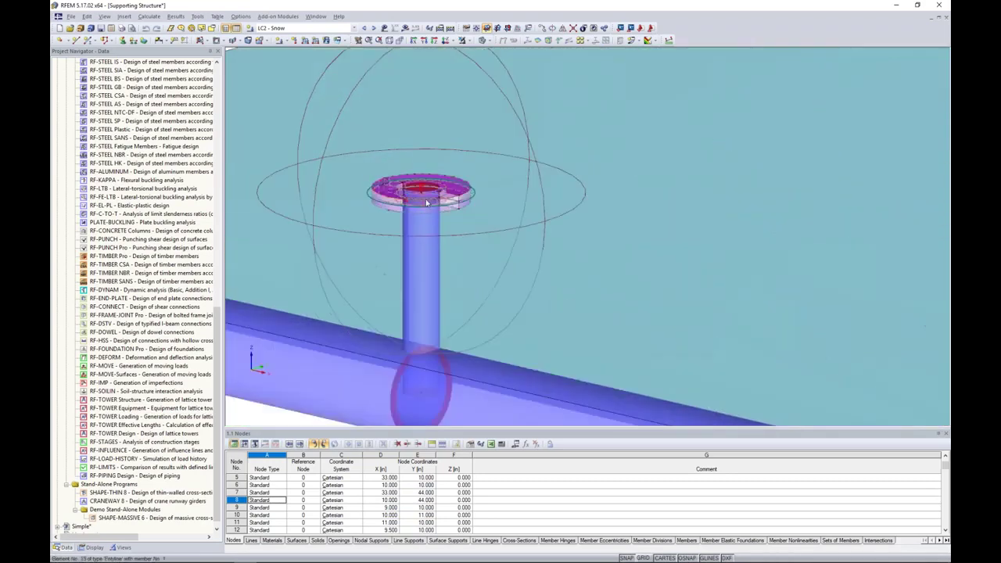
{"action": "scroll", "coordinate": [412, 205], "scroll_direction": "down", "scroll_amount": 6}
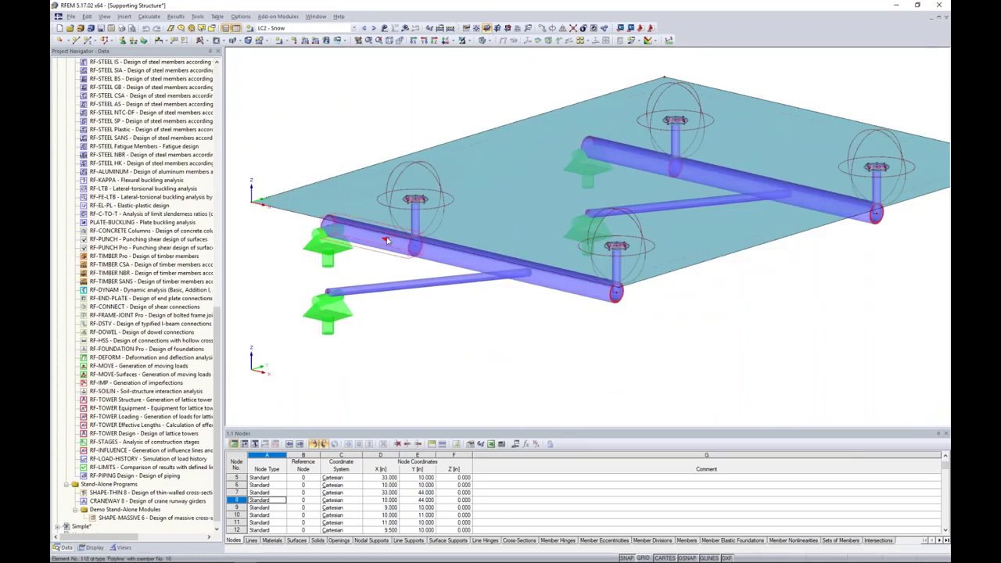
Review the member type and cross-section of the front main tube between its two posts, leaving its properties unchanged.
{"action": "middle_click_drag", "start_coordinate": [426, 302], "coordinate": [455, 255], "text": "ctrl"}
{"action": "double_click", "coordinate": [456, 254]}
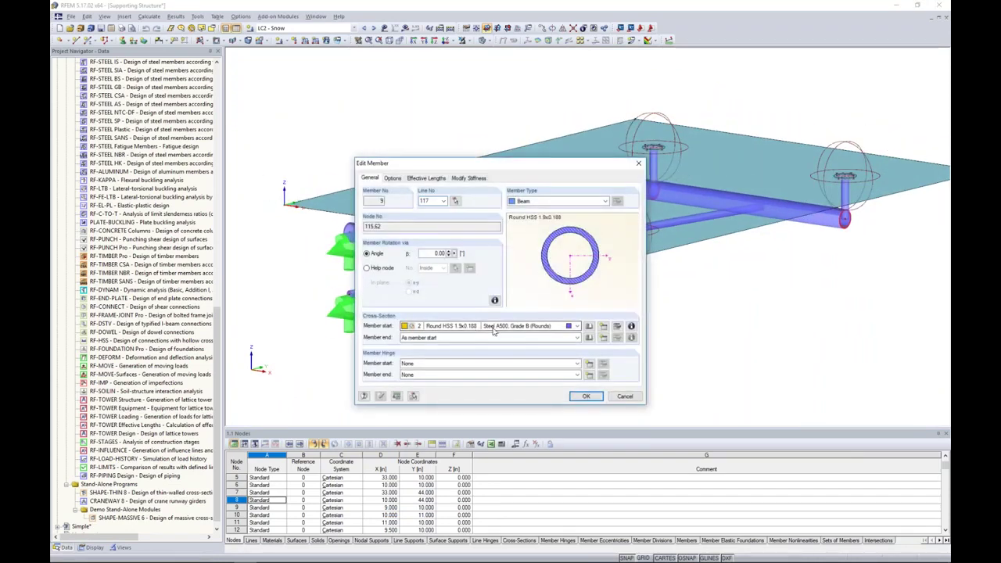
{"action": "left_click", "coordinate": [625, 396]}
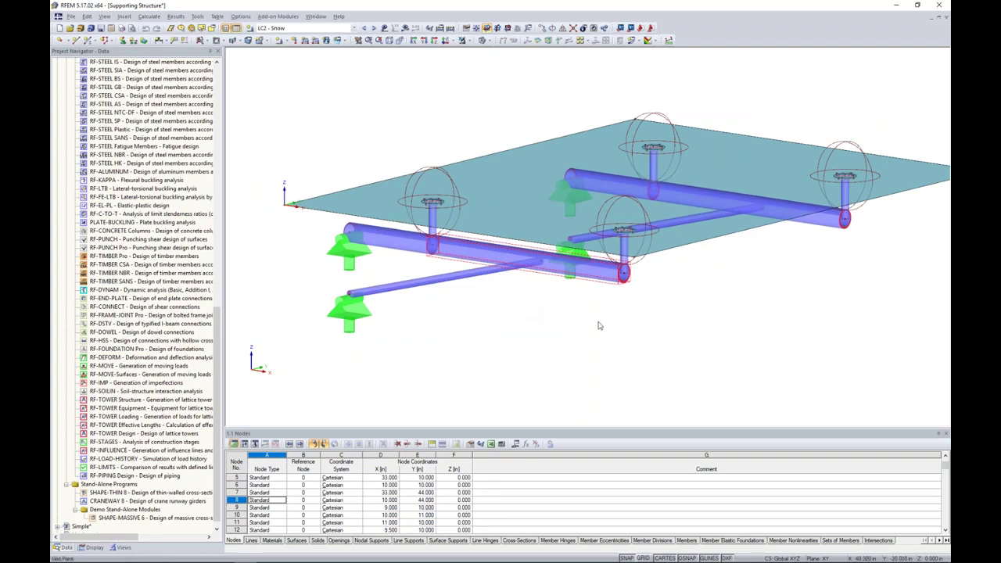
{"action": "middle_click_drag", "start_coordinate": [649, 334], "coordinate": [586, 305], "text": "ctrl"}
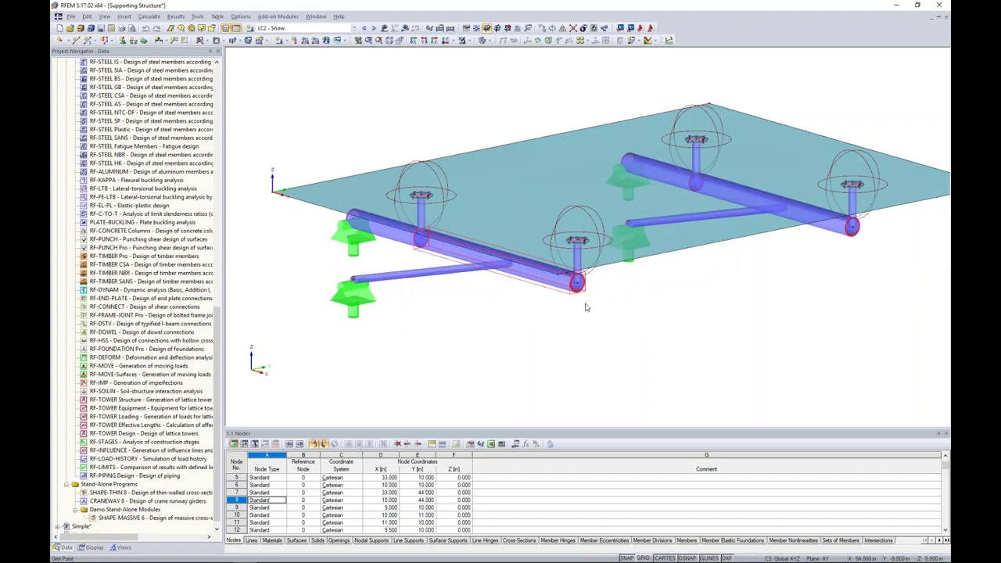
Display the loads of load case LC2 - Snow on the glass pane.
{"action": "scroll", "coordinate": [771, 292], "scroll_direction": "down", "scroll_amount": 2}
{"action": "middle_click_drag", "start_coordinate": [771, 292], "coordinate": [678, 315]}
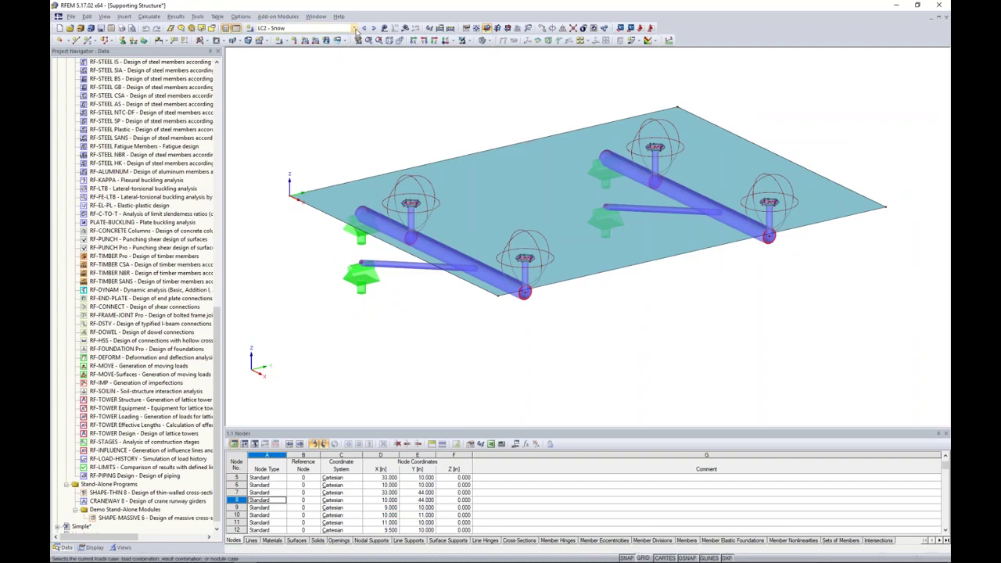
{"action": "left_click", "coordinate": [384, 28]}
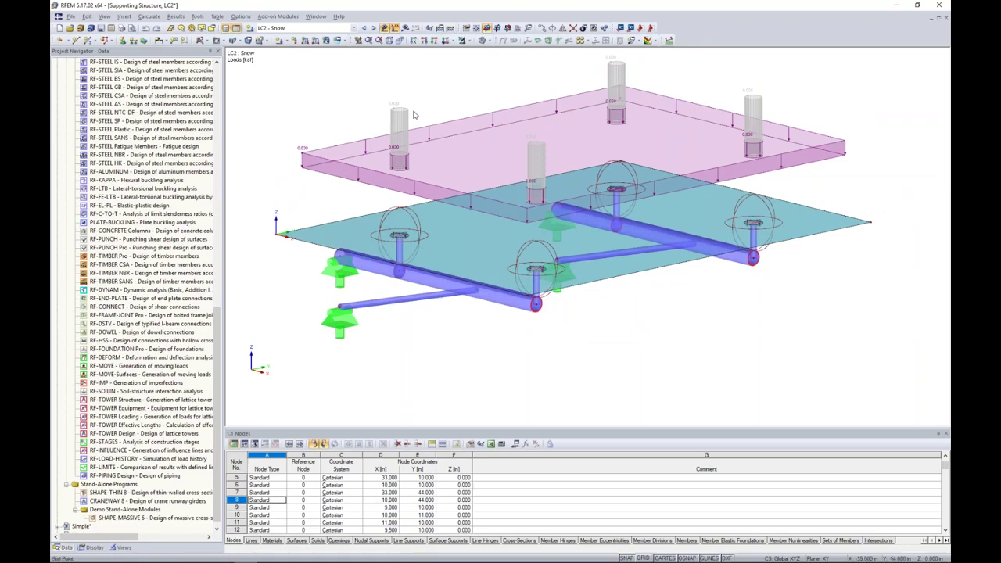
Review the settings that convert the area load on openings 1-4 to line loads, leaving them unchanged.
{"action": "left_click", "coordinate": [197, 15]}
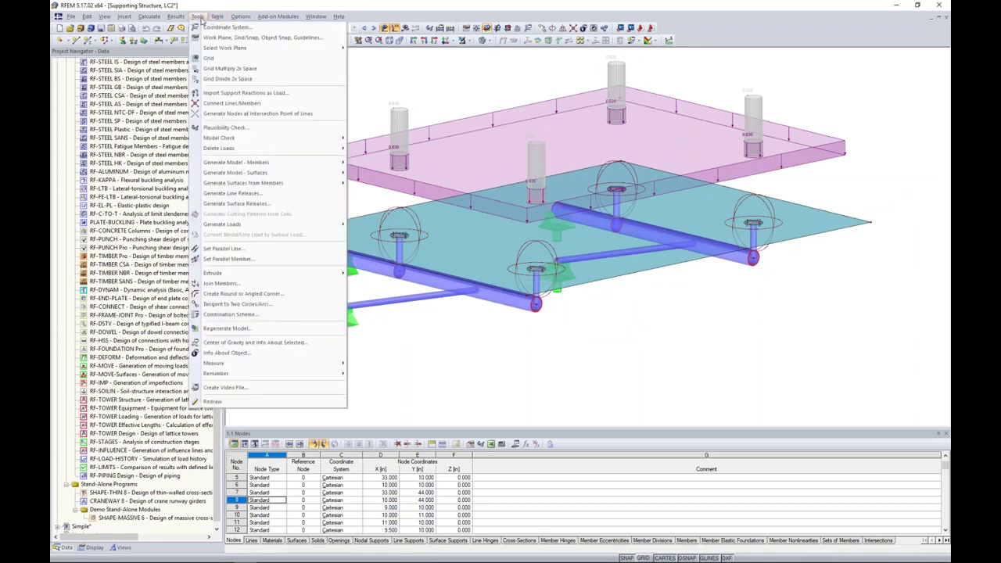
{"action": "mouse_move", "coordinate": [247, 225]}
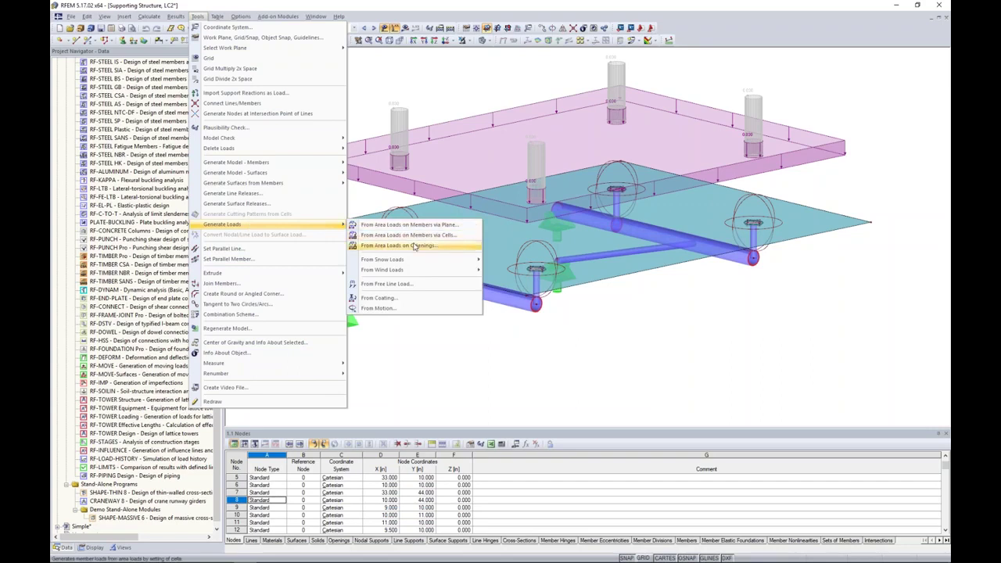
{"action": "left_click", "coordinate": [419, 247]}
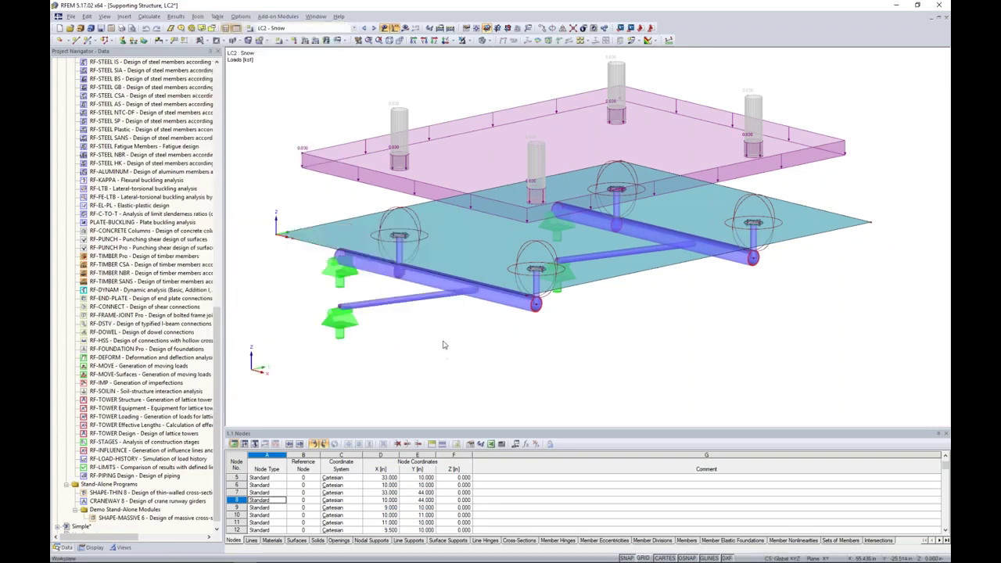
{"action": "double_click", "coordinate": [397, 122]}
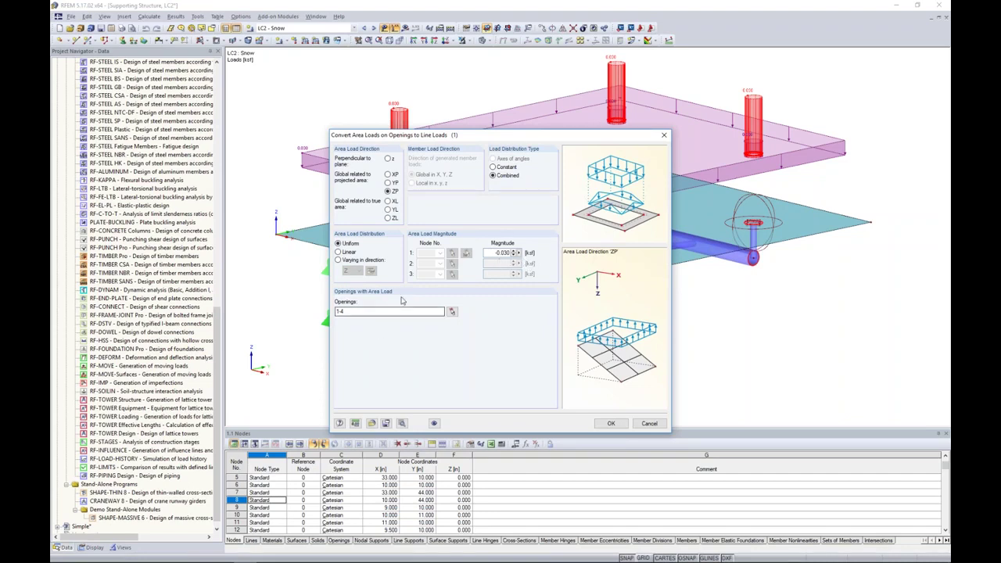
{"action": "left_click_drag", "start_coordinate": [486, 136], "coordinate": [469, 228]}
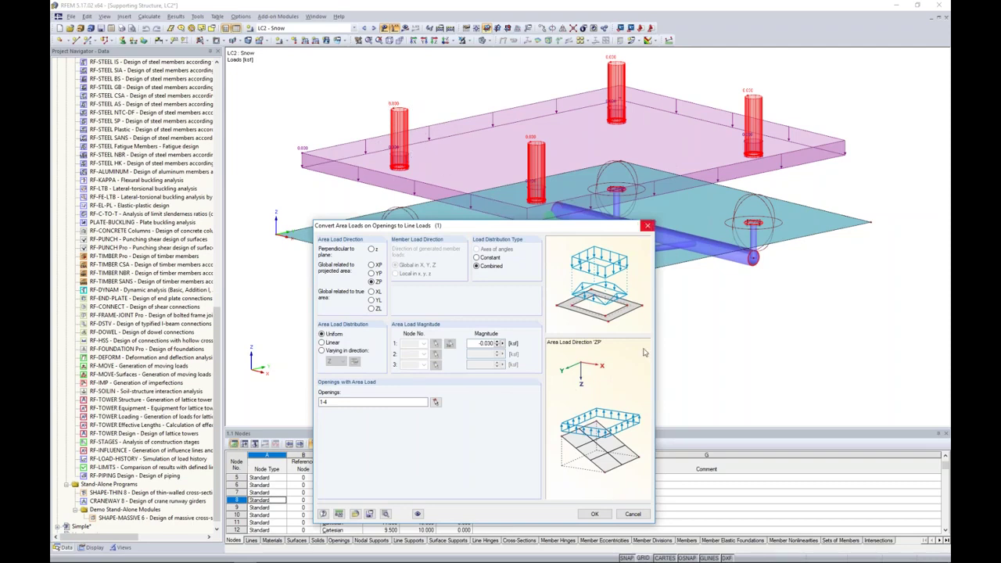
{"action": "left_click", "coordinate": [634, 514]}
Examine the layered discs of one glass fitting up close and hide the load display.
{"action": "scroll", "coordinate": [537, 325], "scroll_direction": "up", "scroll_amount": 10}
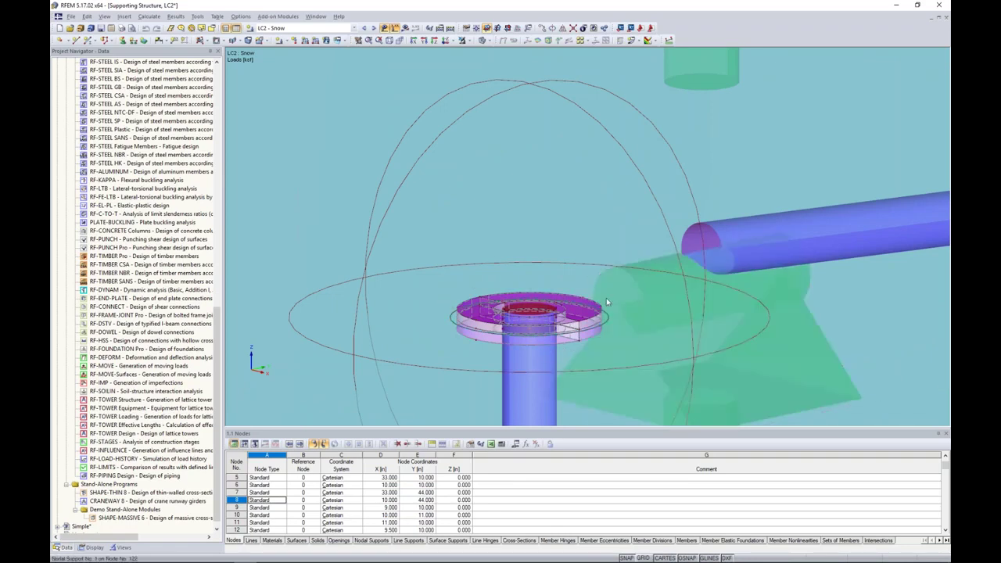
{"action": "scroll", "coordinate": [454, 317], "scroll_direction": "down", "scroll_amount": 1}
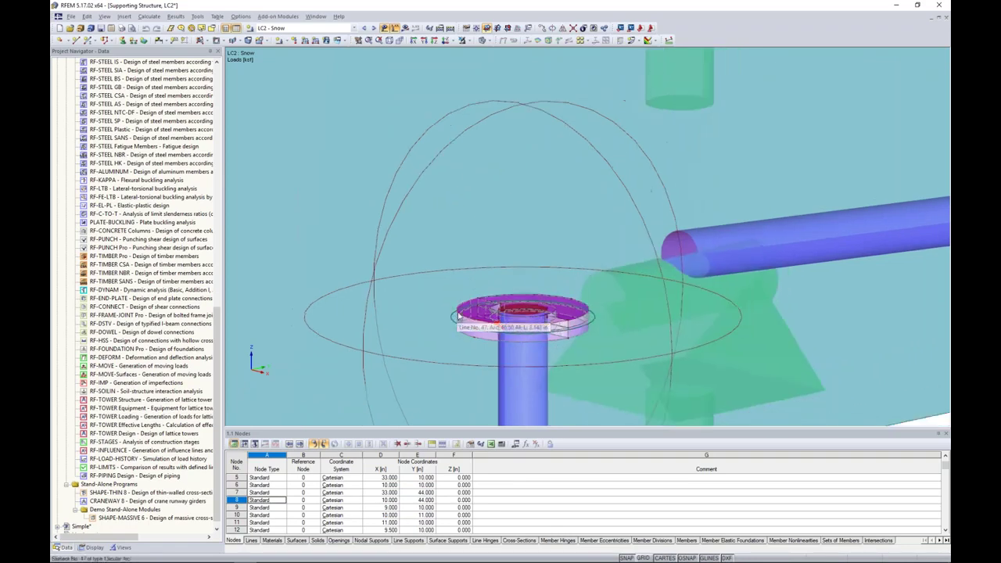
{"action": "scroll", "coordinate": [454, 317], "scroll_direction": "down", "scroll_amount": 6}
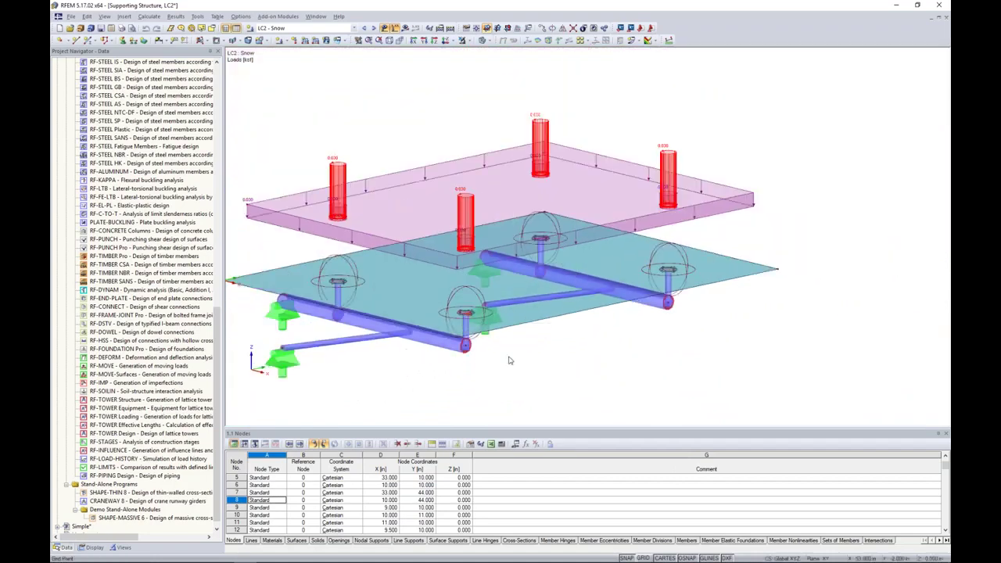
{"action": "middle_click_drag", "start_coordinate": [510, 362], "coordinate": [604, 321], "text": "ctrl"}
{"action": "left_click", "coordinate": [384, 28]}
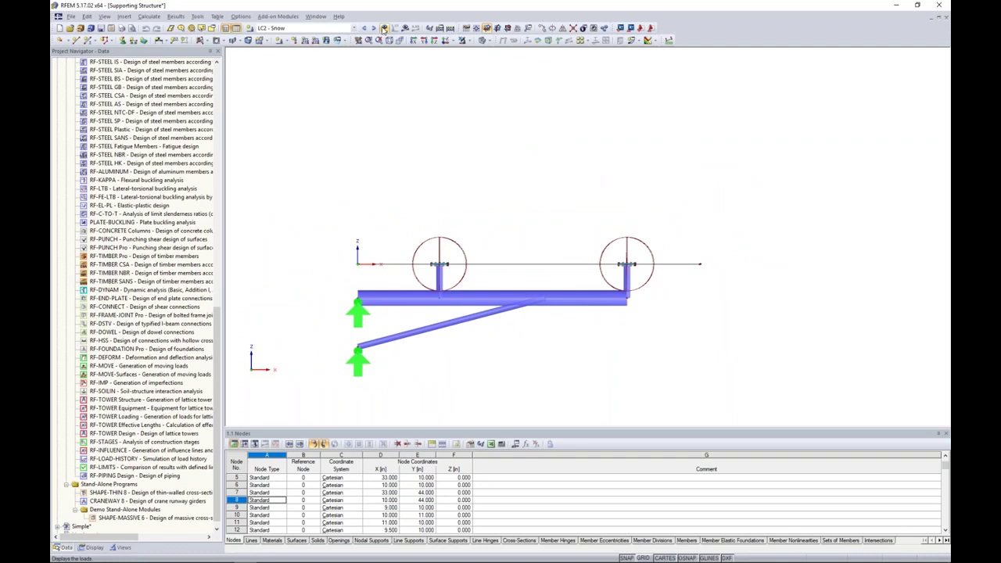
Select the entire model and start a 3D Chamfer with a slope angle of 5°.
{"action": "left_click_drag", "start_coordinate": [219, 337], "coordinate": [227, 96]}
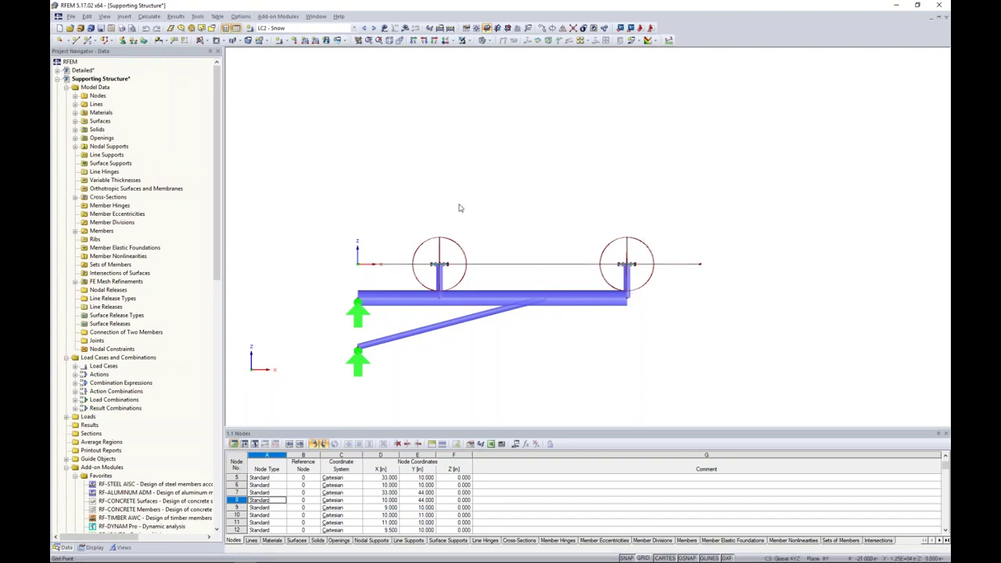
{"action": "left_click_drag", "start_coordinate": [760, 406], "coordinate": [381, 170]}
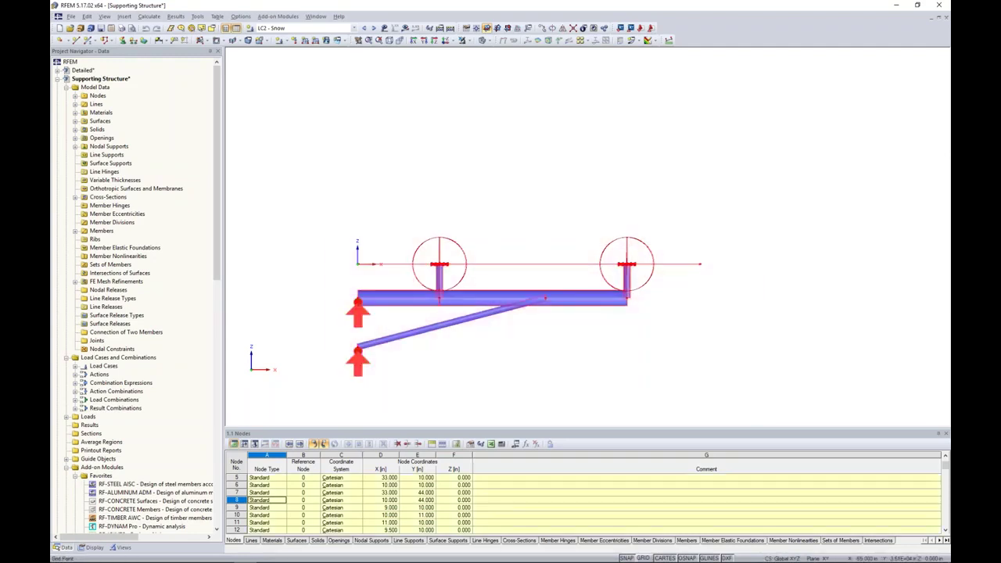
{"action": "left_click", "coordinate": [87, 16]}
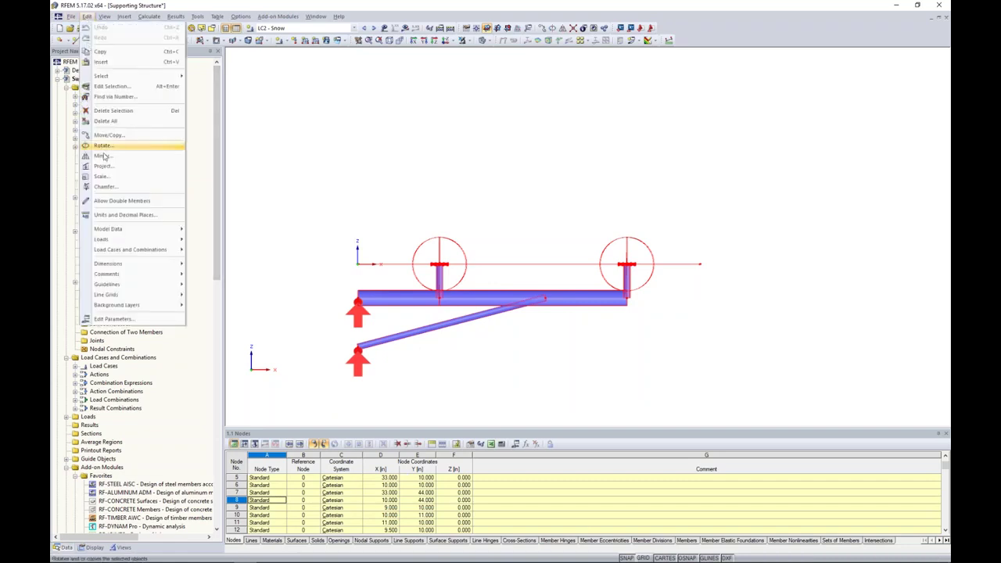
{"action": "left_click", "coordinate": [105, 188]}
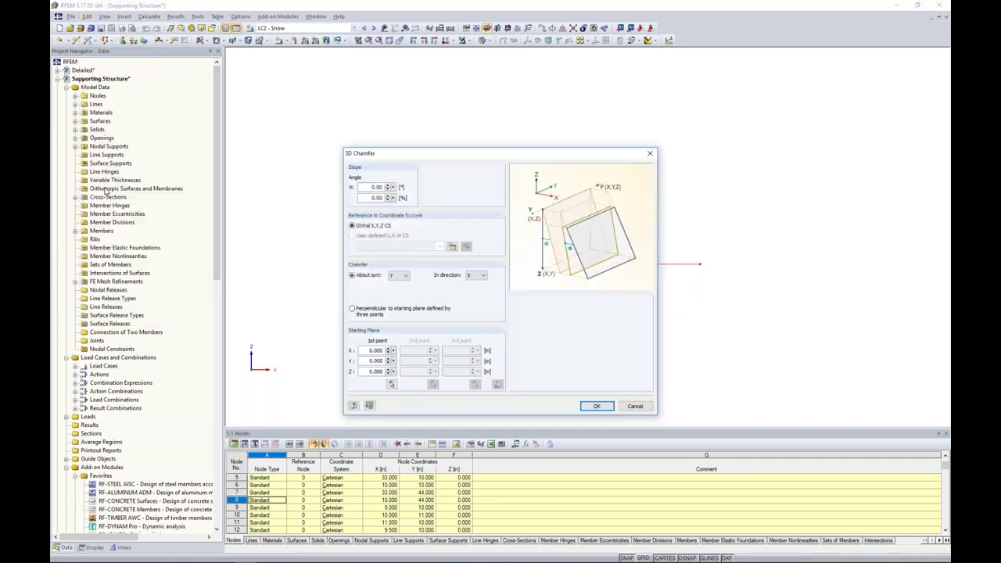
{"action": "left_click_drag", "start_coordinate": [485, 154], "coordinate": [681, 120]}
{"action": "double_click", "coordinate": [572, 151]}
{"action": "type", "text": "5"}
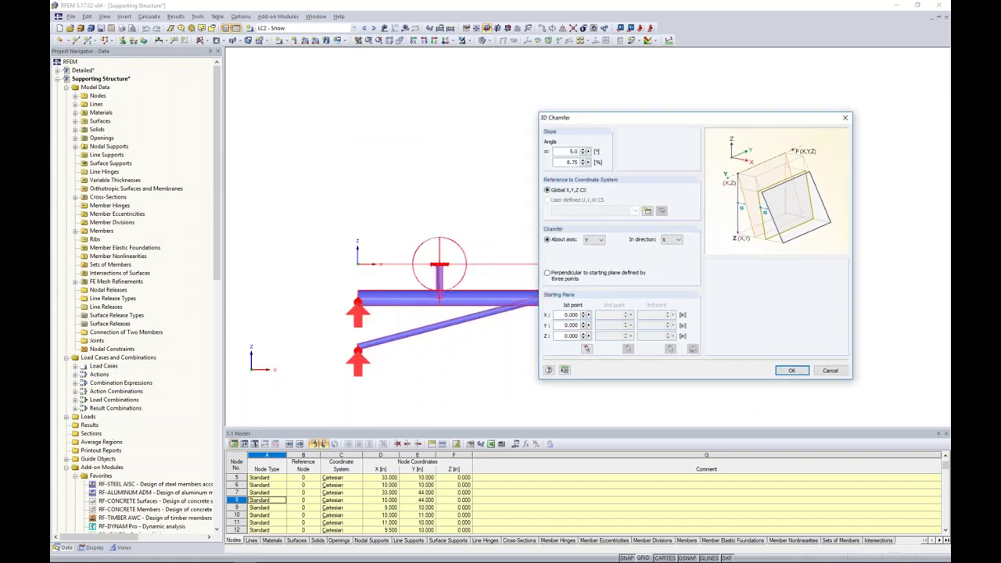
Chamfer the selected model about axis Y in direction Z, with the starting plane at the origin corner of the glass pane.
{"action": "left_click", "coordinate": [600, 240]}
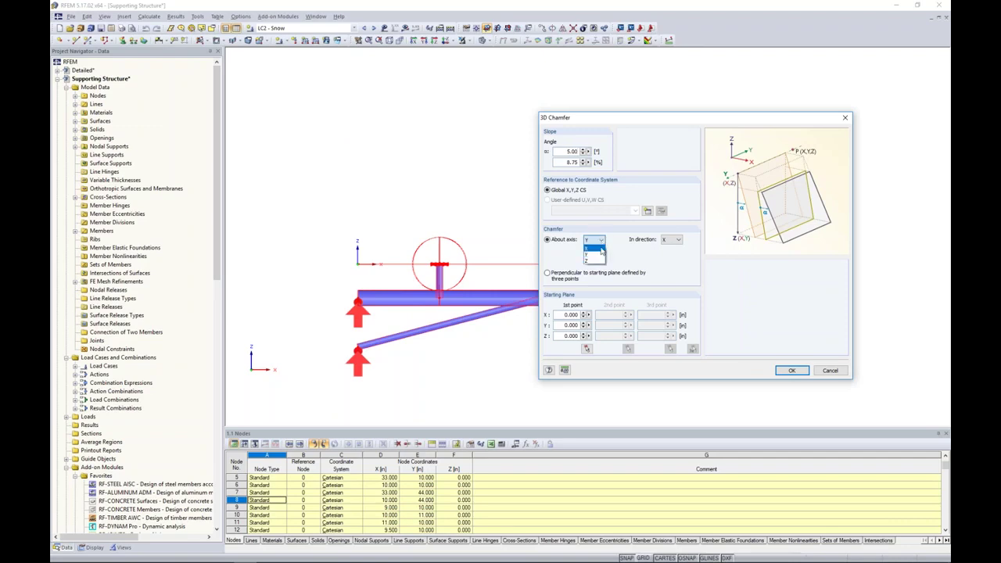
{"action": "left_click", "coordinate": [598, 255]}
{"action": "left_click", "coordinate": [676, 240]}
{"action": "left_click", "coordinate": [671, 255]}
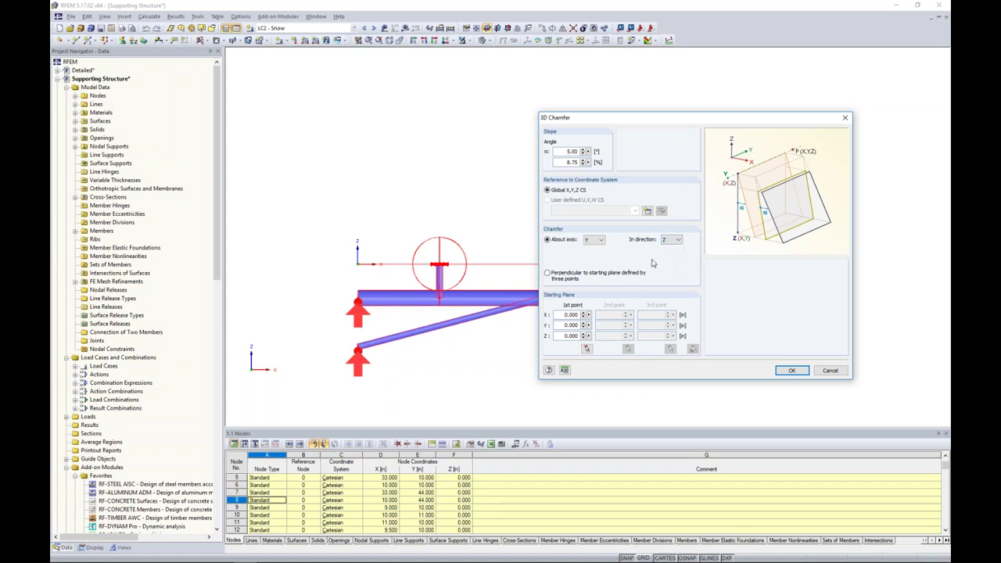
{"action": "left_click", "coordinate": [588, 349]}
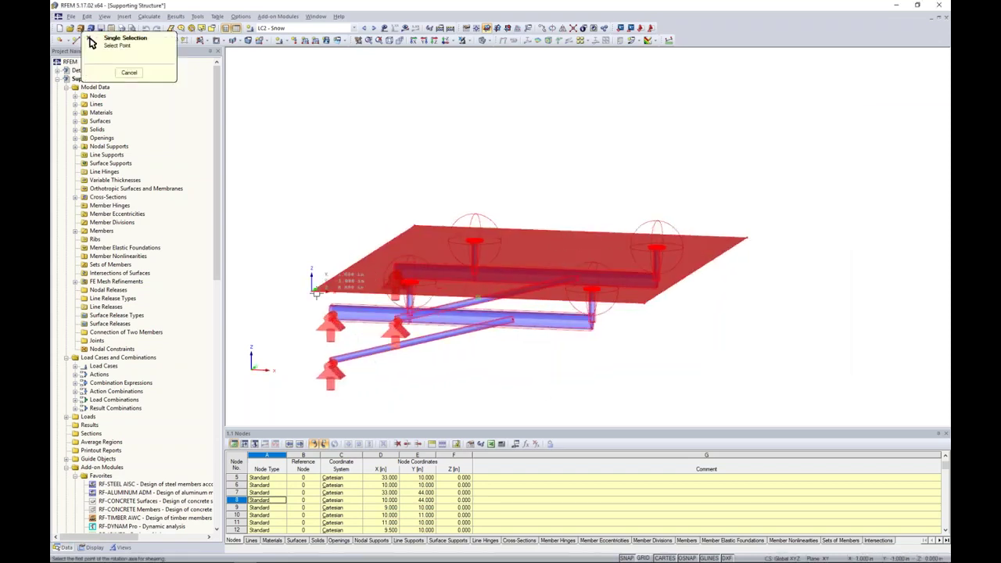
{"action": "left_click", "coordinate": [315, 292]}
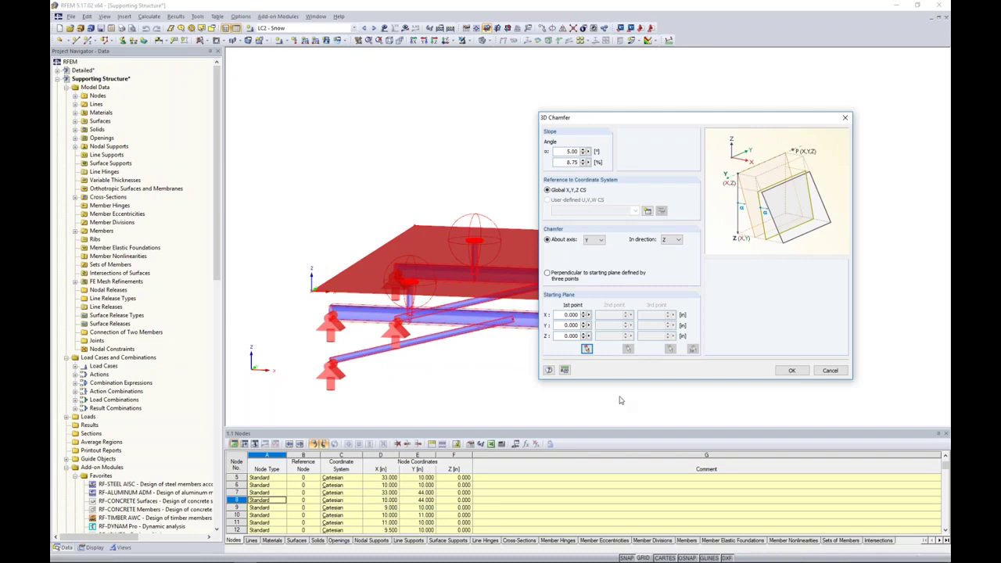
{"action": "left_click", "coordinate": [794, 373]}
Inspect the sloped glass pane and how its front fitting meets the post.
{"action": "middle_click_drag", "start_coordinate": [734, 359], "coordinate": [615, 288], "text": "ctrl"}
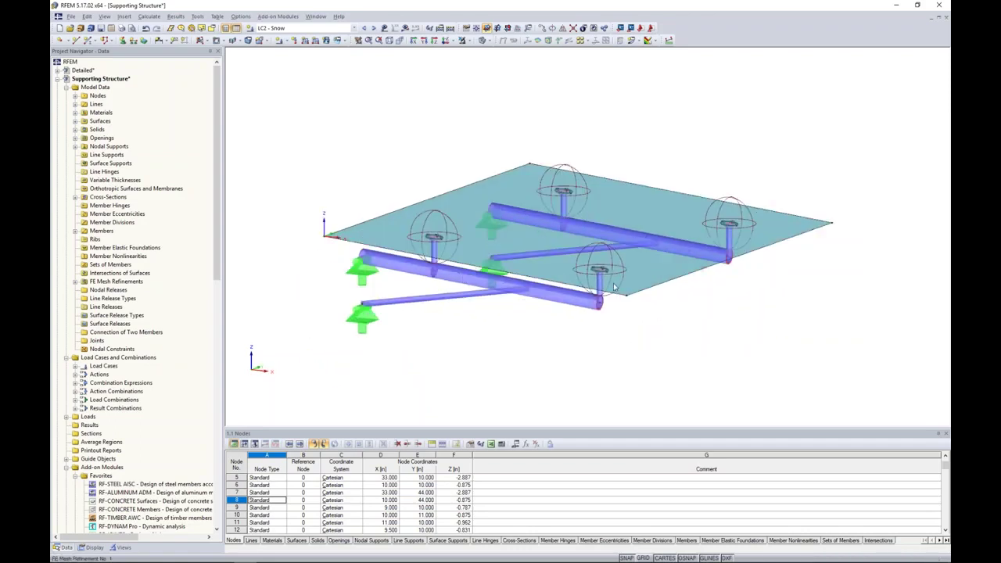
{"action": "scroll", "coordinate": [599, 278], "scroll_direction": "up", "scroll_amount": 6}
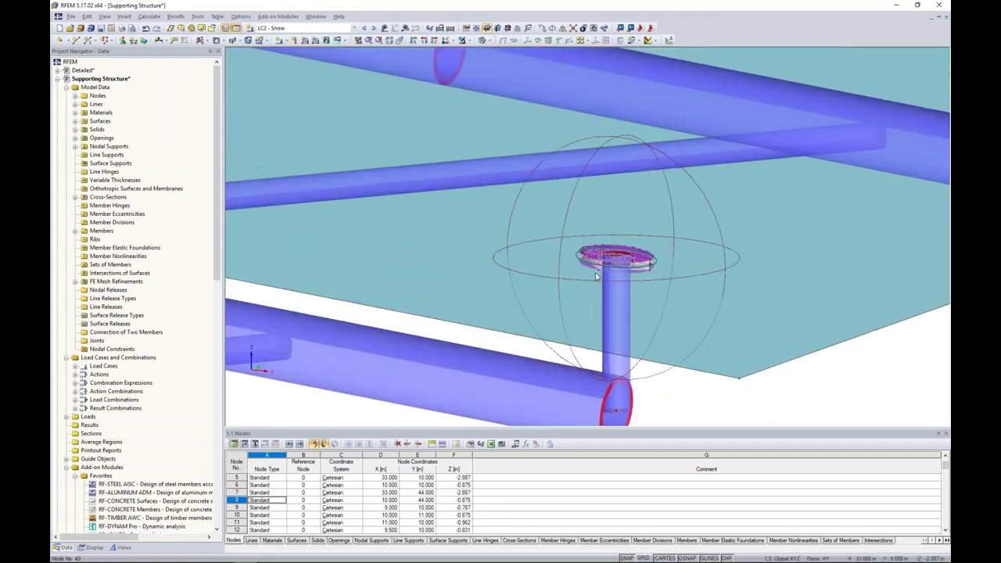
{"action": "scroll", "coordinate": [596, 276], "scroll_direction": "up", "scroll_amount": 2}
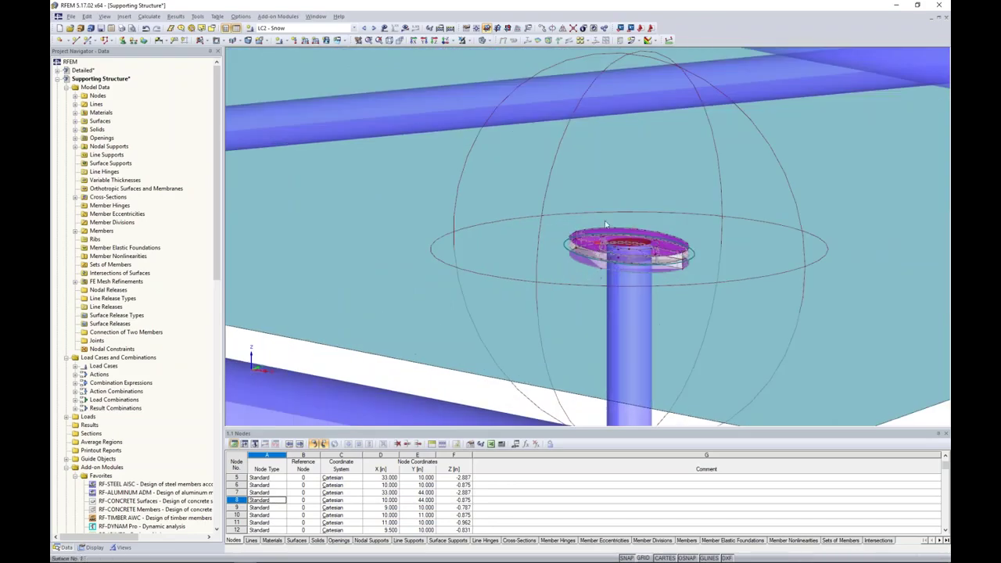
{"action": "scroll", "coordinate": [603, 251], "scroll_direction": "down", "scroll_amount": 6}
{"action": "scroll", "coordinate": [627, 259], "scroll_direction": "down", "scroll_amount": 4}
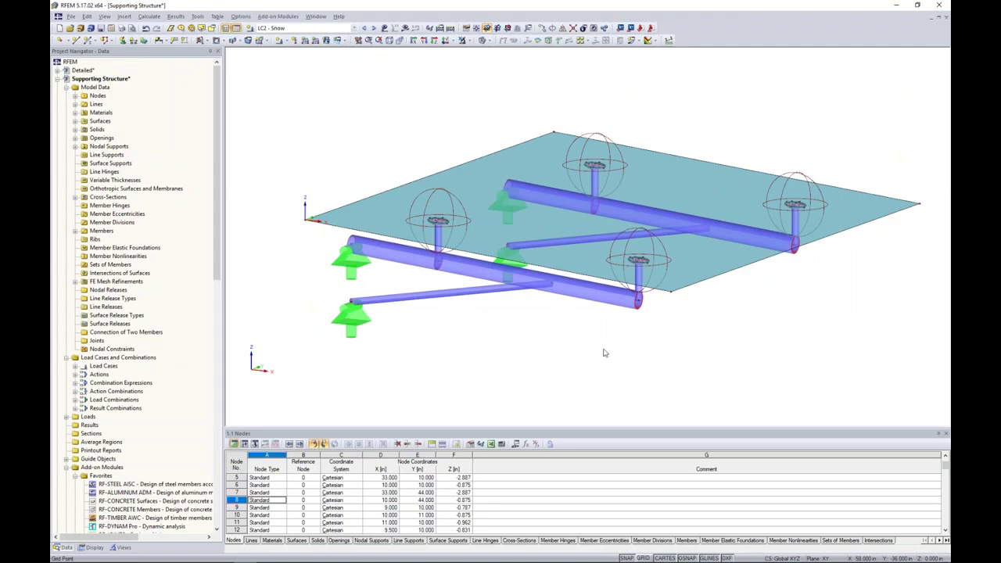
Open RF-GLASS, start picking the surfaces to design in the model, and limit visibility to surfaces with Standard stiffness.
{"action": "scroll", "coordinate": [146, 368], "scroll_direction": "down", "scroll_amount": 5}
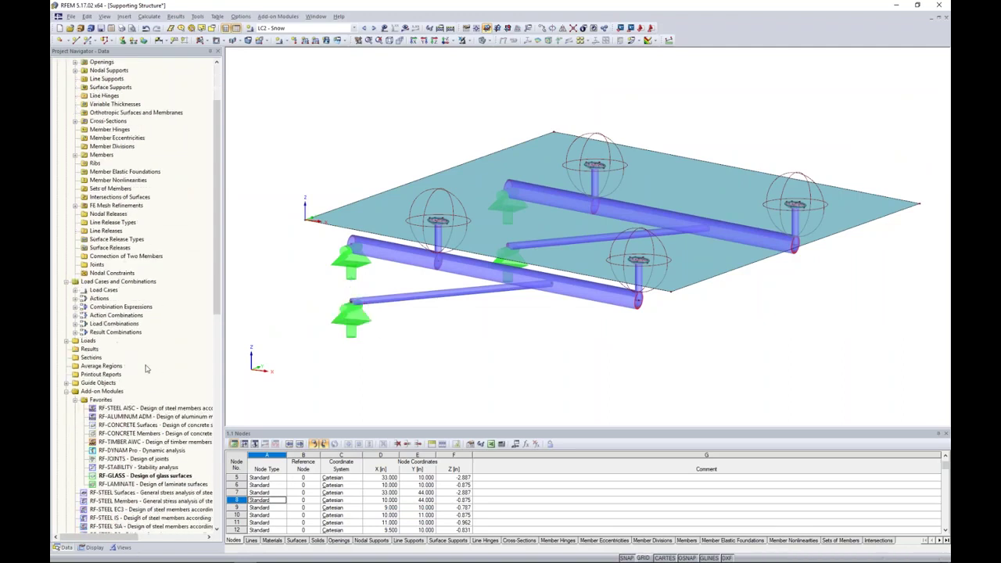
{"action": "double_click", "coordinate": [120, 426]}
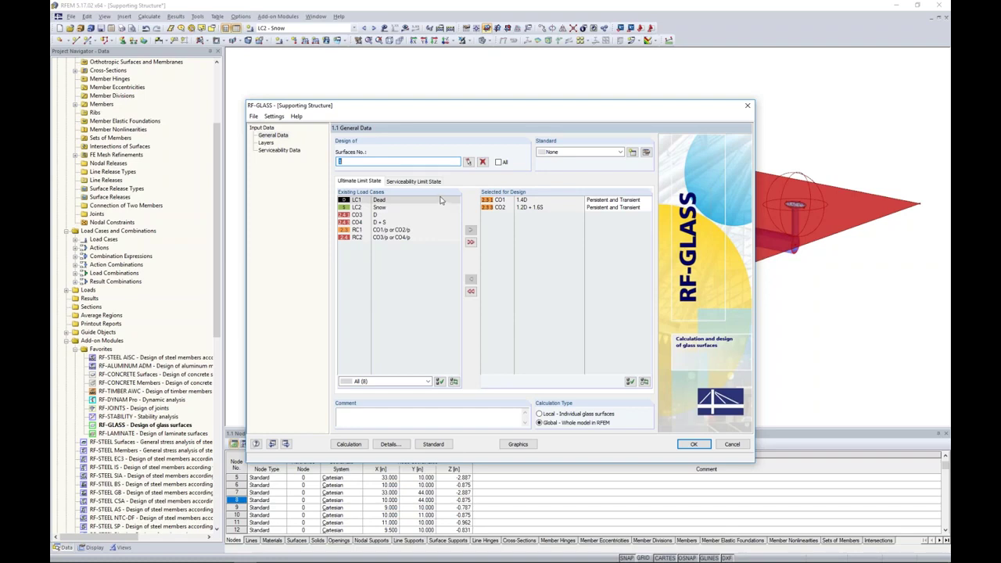
{"action": "left_click", "coordinate": [469, 161]}
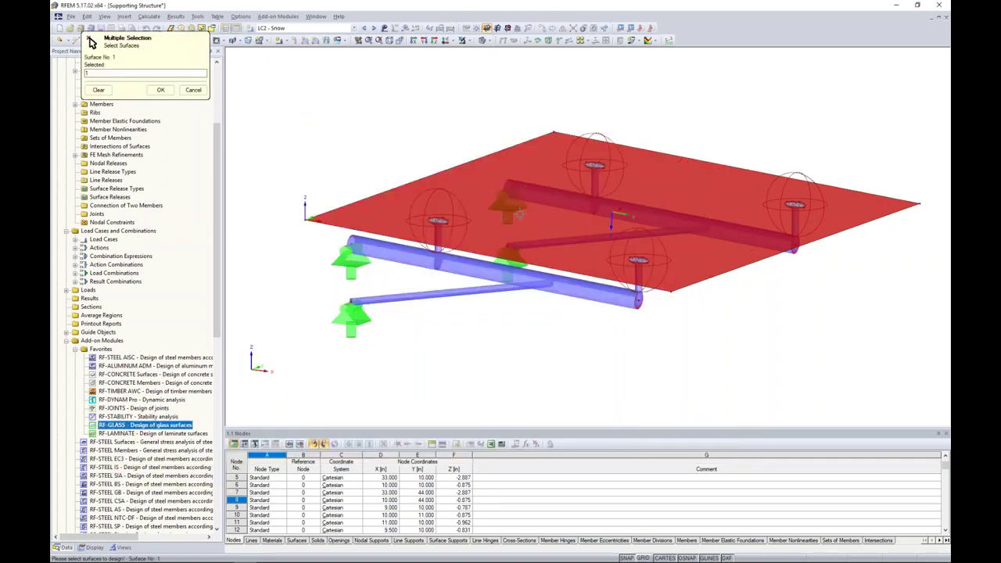
{"action": "scroll", "coordinate": [661, 266], "scroll_direction": "up", "scroll_amount": 5}
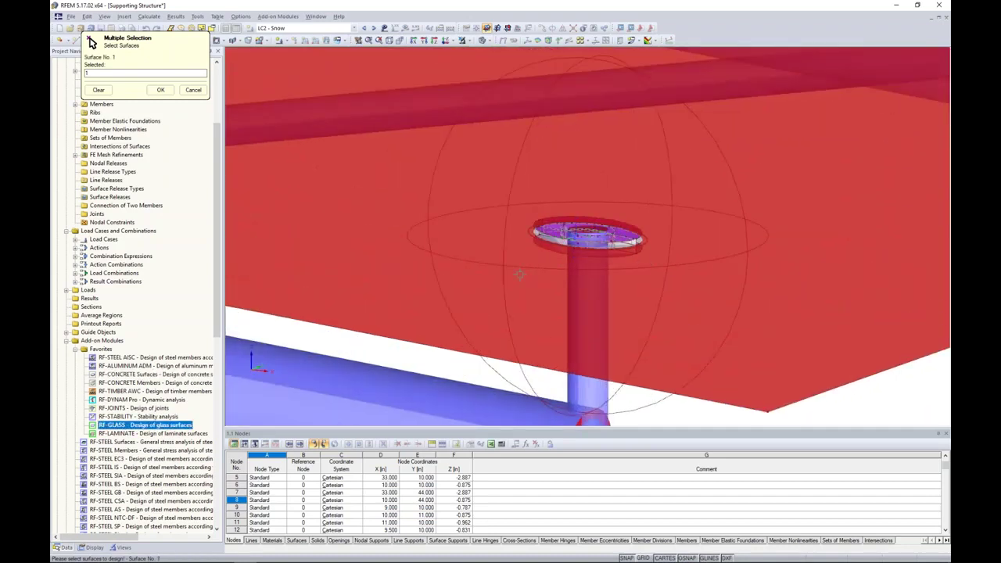
{"action": "scroll", "coordinate": [520, 274], "scroll_direction": "down", "scroll_amount": 2}
{"action": "scroll", "coordinate": [520, 275], "scroll_direction": "down", "scroll_amount": 5}
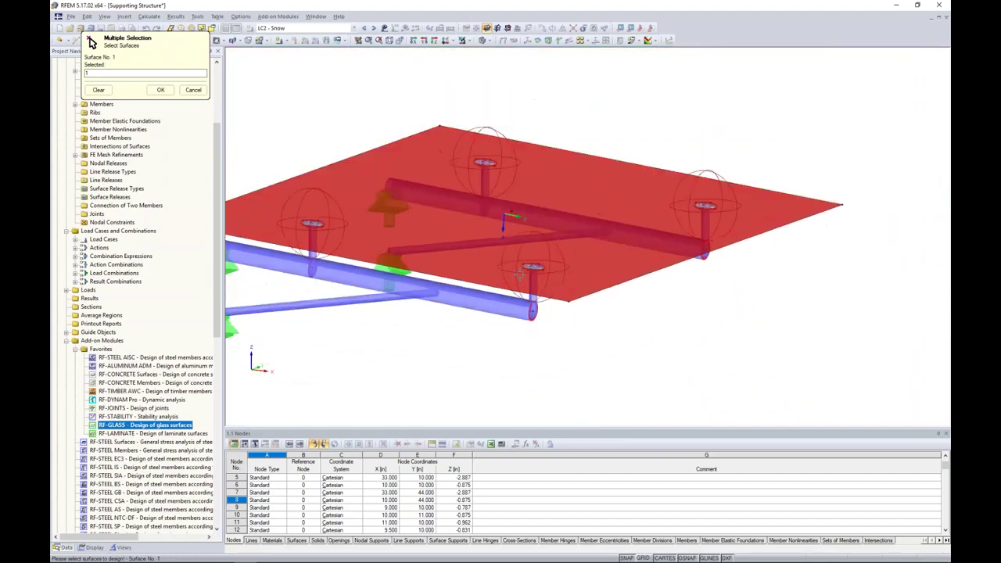
{"action": "left_click", "coordinate": [122, 547]}
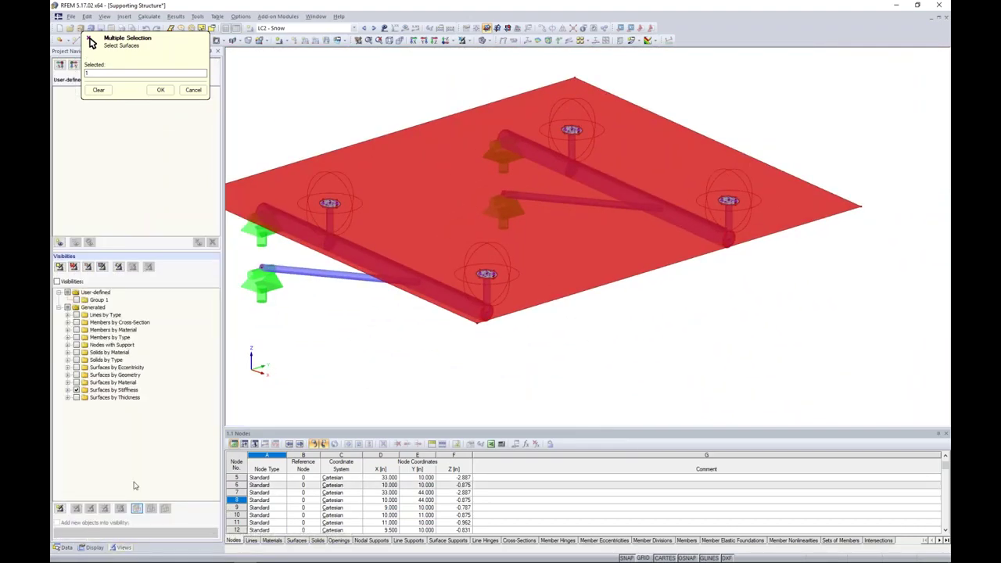
{"action": "left_click", "coordinate": [68, 390]}
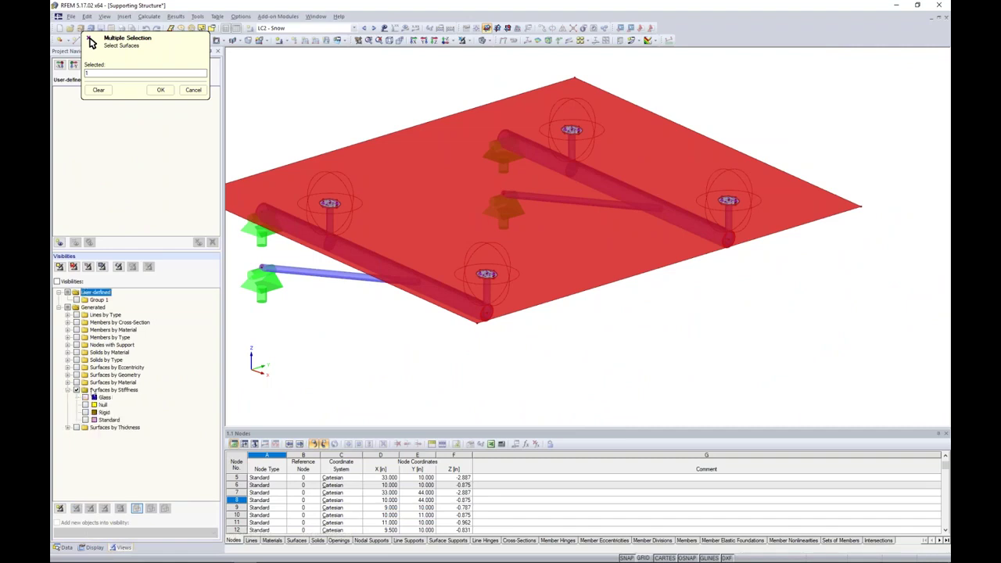
{"action": "left_click", "coordinate": [86, 420]}
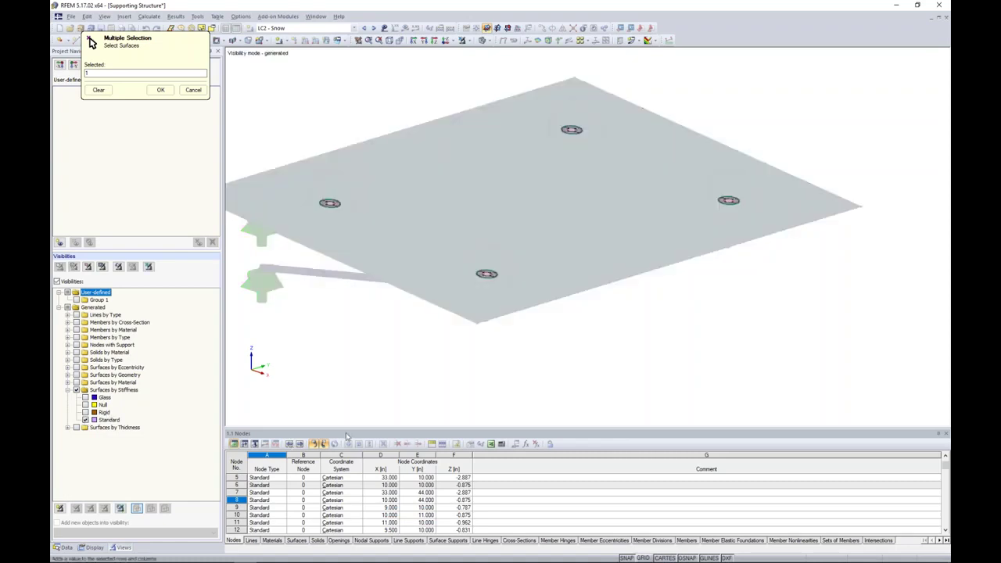
Add the Standard-stiffness surfaces 11, 18, 30, 37, 51, 58, 70 and 77 at the four fittings, restore full visibility, and accept the selection.
{"action": "left_click_drag", "start_coordinate": [458, 252], "coordinate": [505, 287]}
{"action": "left_click_drag", "start_coordinate": [311, 189], "coordinate": [357, 218]}
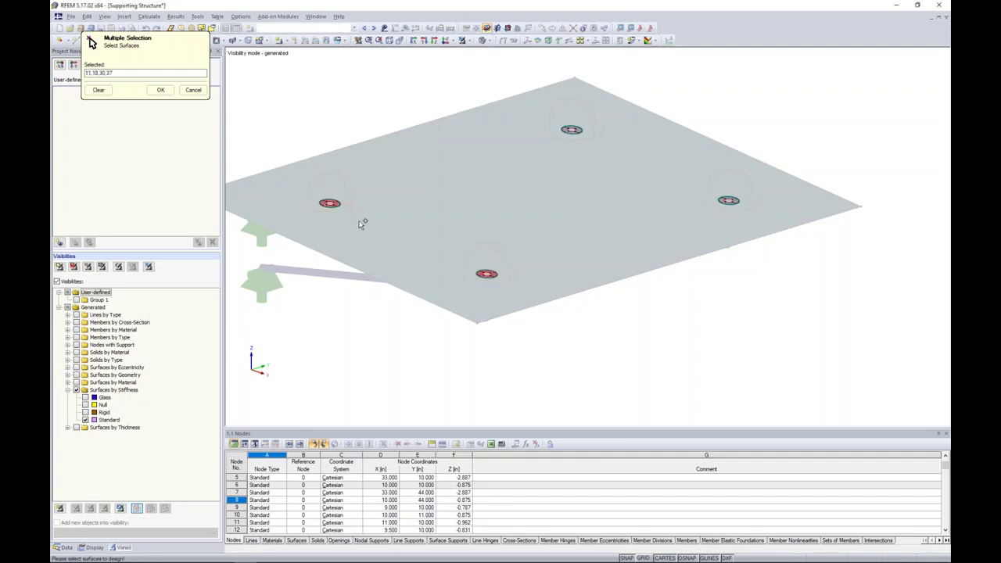
{"action": "left_click_drag", "start_coordinate": [557, 116], "coordinate": [594, 149]}
{"action": "left_click_drag", "start_coordinate": [710, 187], "coordinate": [777, 225]}
{"action": "left_click", "coordinate": [463, 40]}
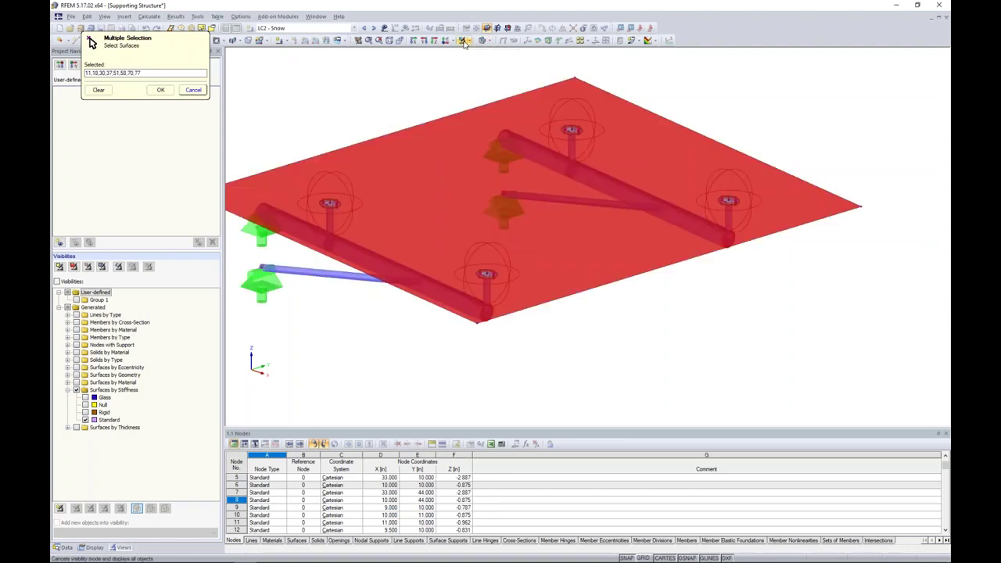
{"action": "left_click", "coordinate": [160, 90]}
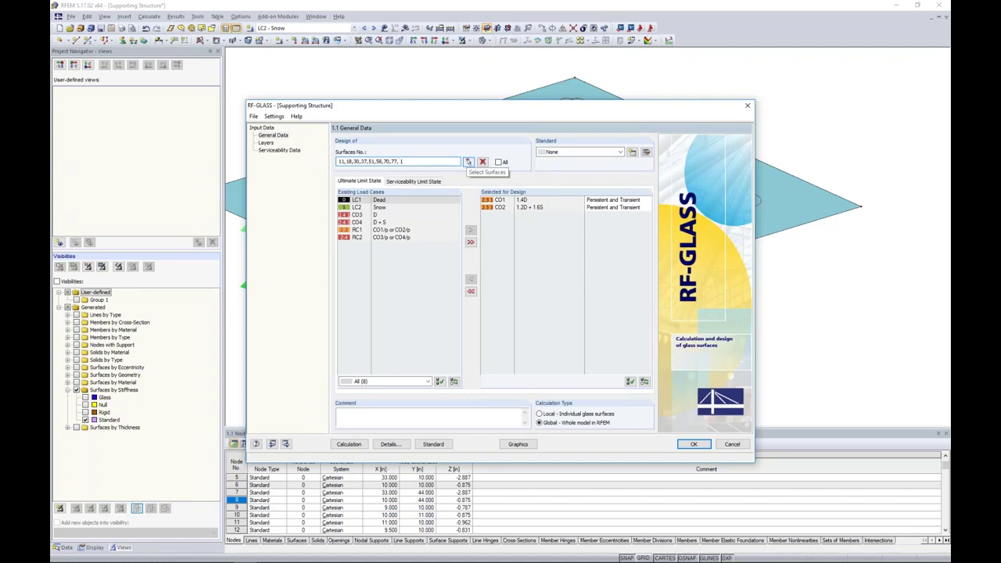
Assign the surfaces picked for design, 11,18,30,37,51,58,70,77,1, to the layers of Composition 1.
{"action": "left_click_drag", "start_coordinate": [454, 105], "coordinate": [460, 201]}
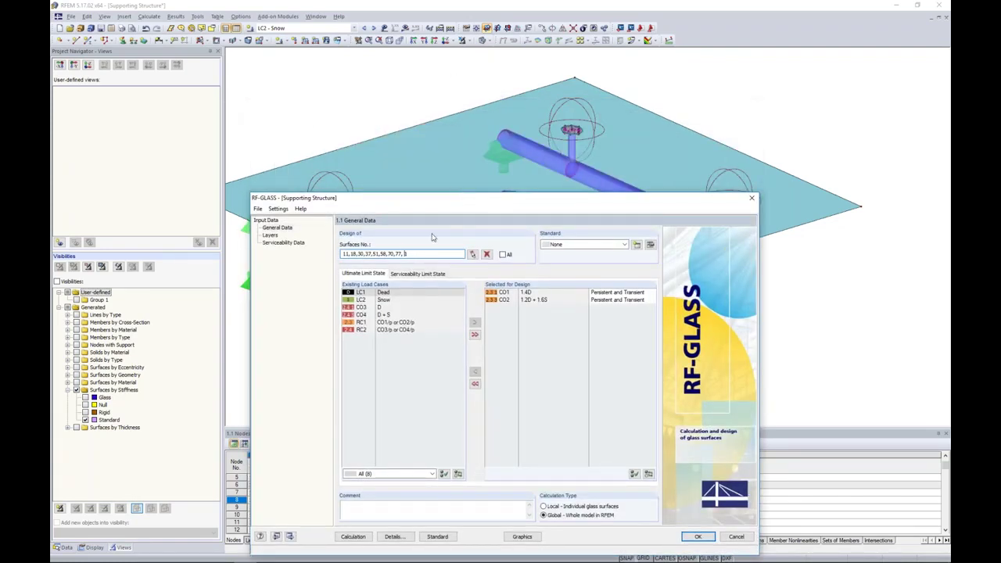
{"action": "left_click_drag", "start_coordinate": [406, 255], "coordinate": [313, 249]}
{"action": "left_click", "coordinate": [270, 236]}
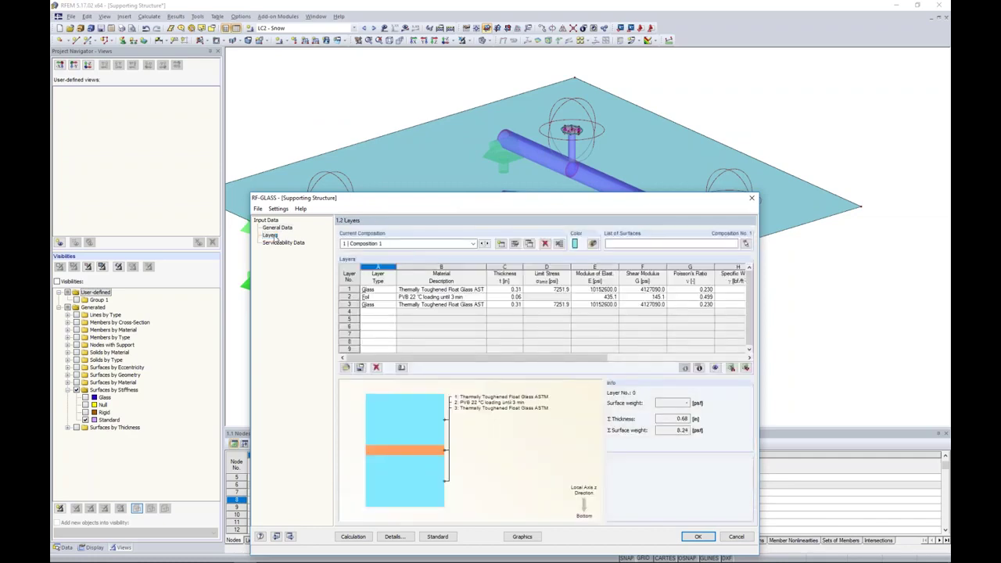
{"action": "left_click", "coordinate": [628, 244]}
{"action": "type", "text": "11,18,30,37,51,58,70,77,1"}
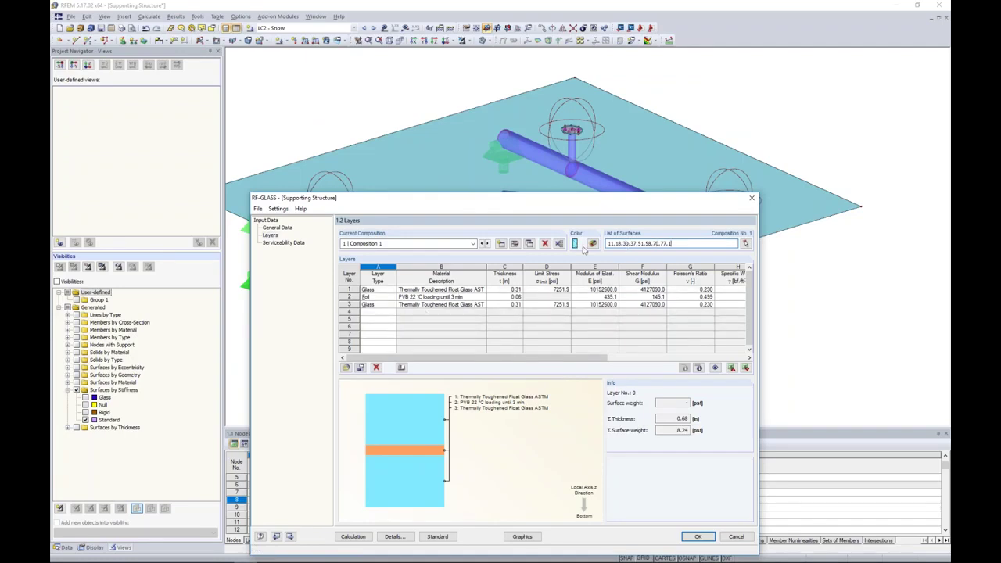
Check the serviceability reference length assigned to surface 1 and accept the RF-GLASS input.
{"action": "left_click_drag", "start_coordinate": [582, 200], "coordinate": [626, 113]}
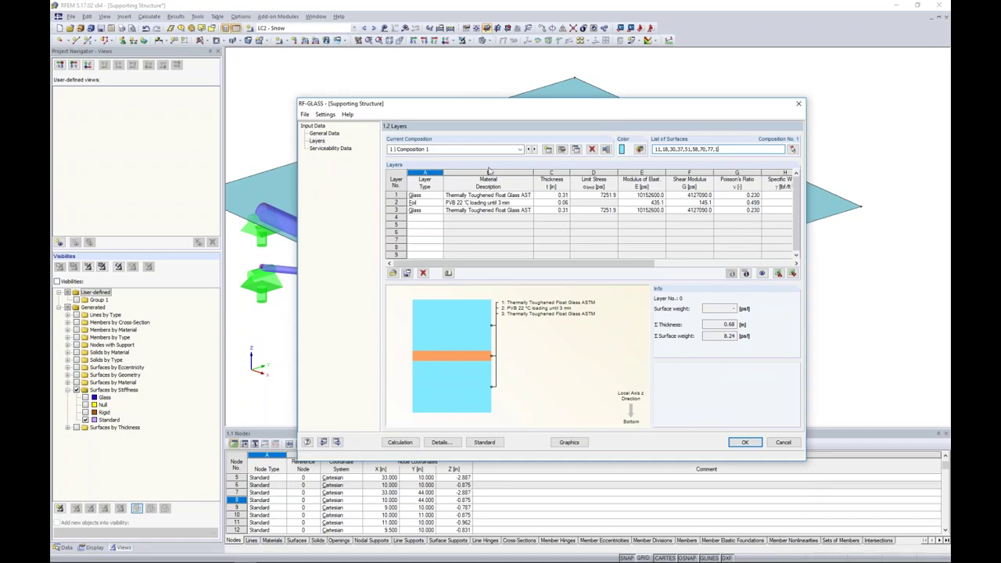
{"action": "left_click", "coordinate": [347, 154]}
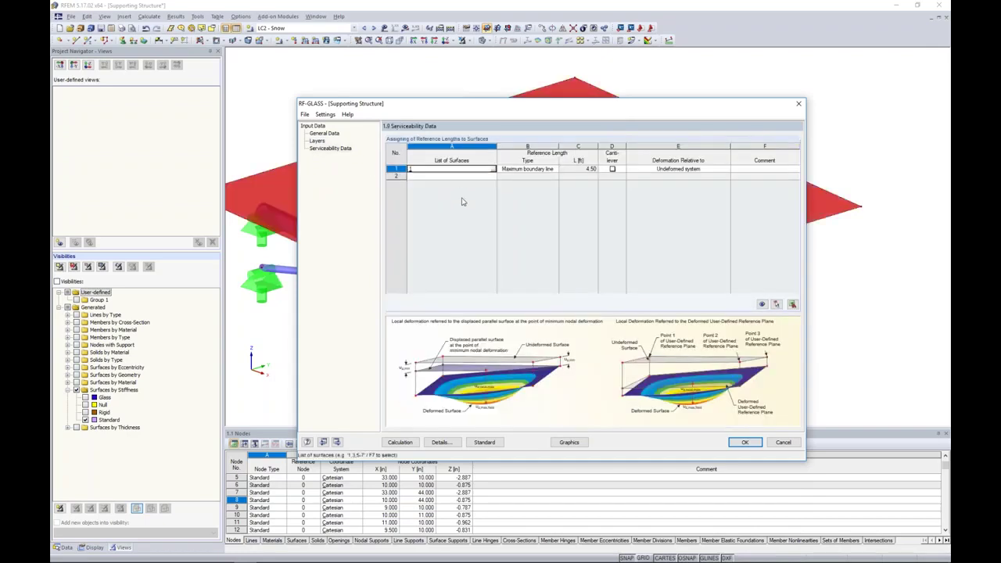
{"action": "left_click_drag", "start_coordinate": [521, 111], "coordinate": [511, 255]}
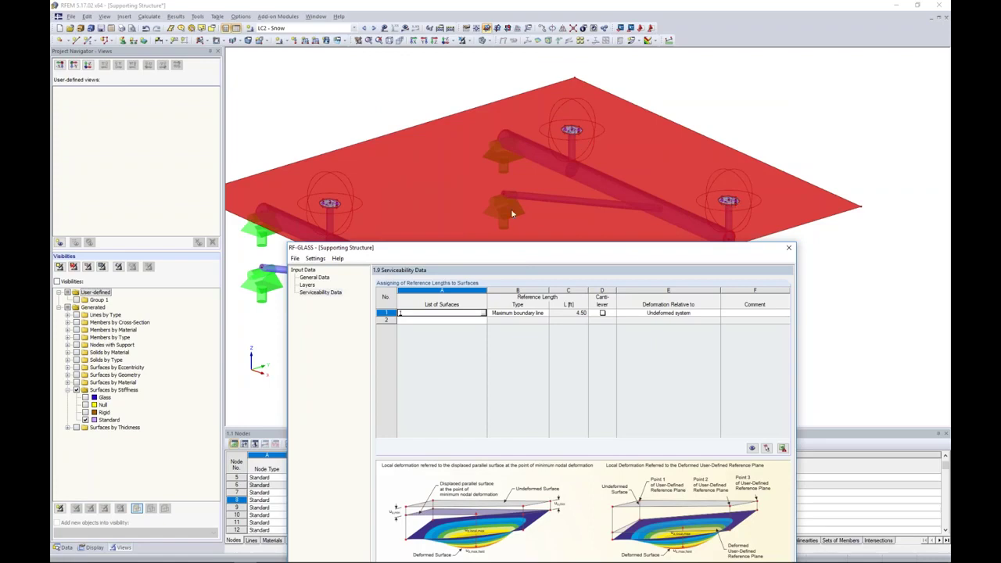
{"action": "left_click_drag", "start_coordinate": [479, 249], "coordinate": [471, 112]}
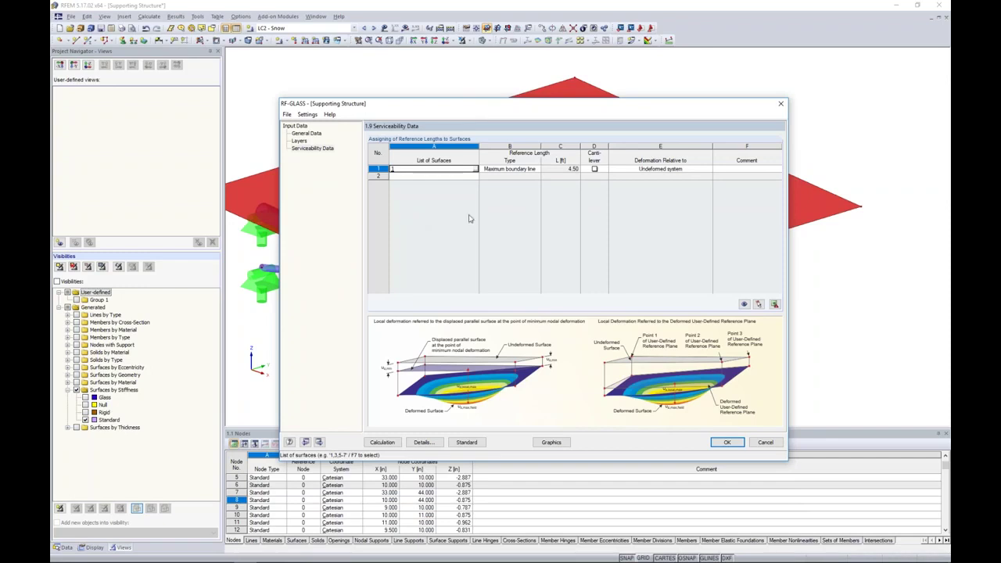
{"action": "left_click", "coordinate": [727, 442]}
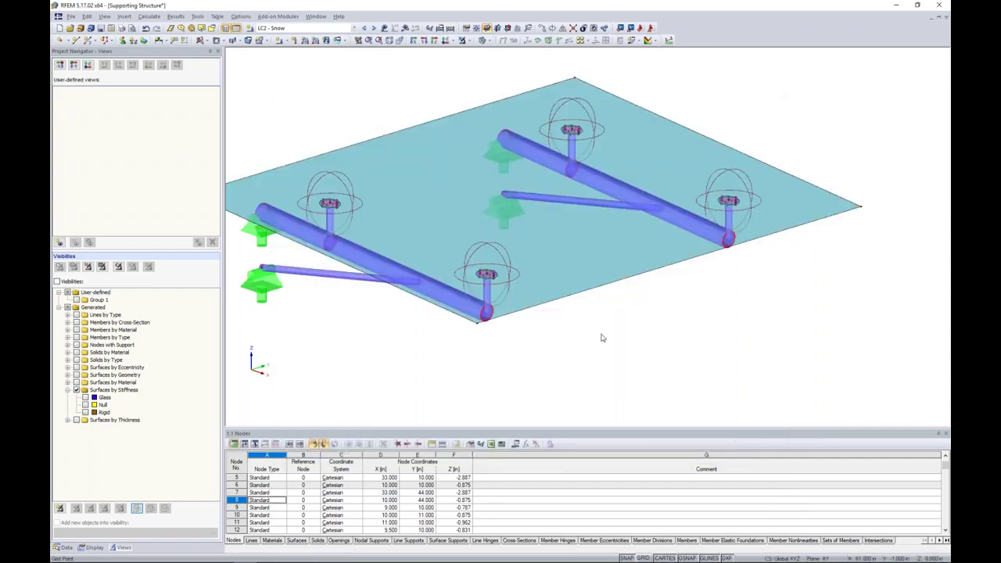
Switch to the Detailed model and bring up its RF-GLASS maximum stress ratios by surface alongside the model.
{"action": "left_click", "coordinate": [316, 16]}
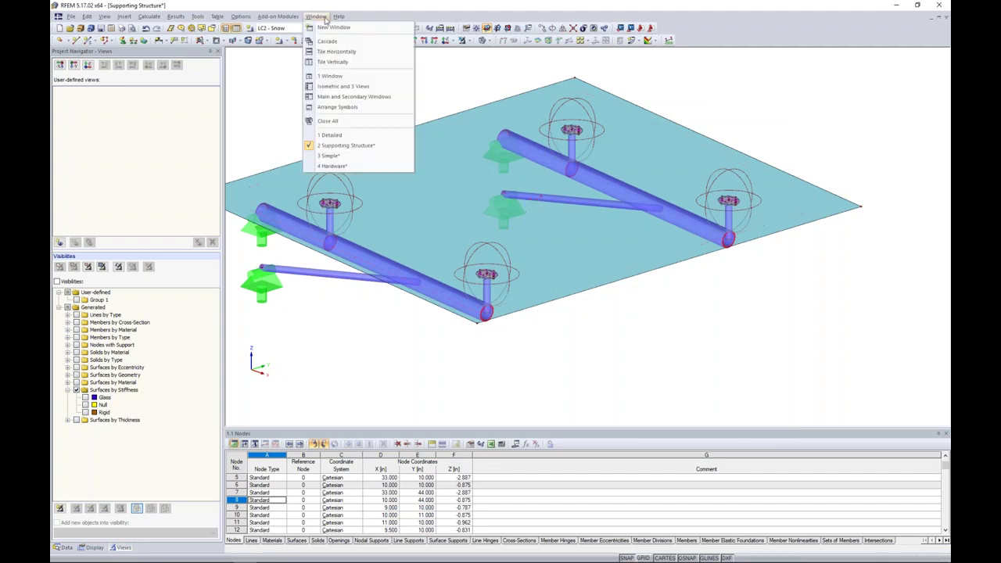
{"action": "left_click", "coordinate": [327, 138]}
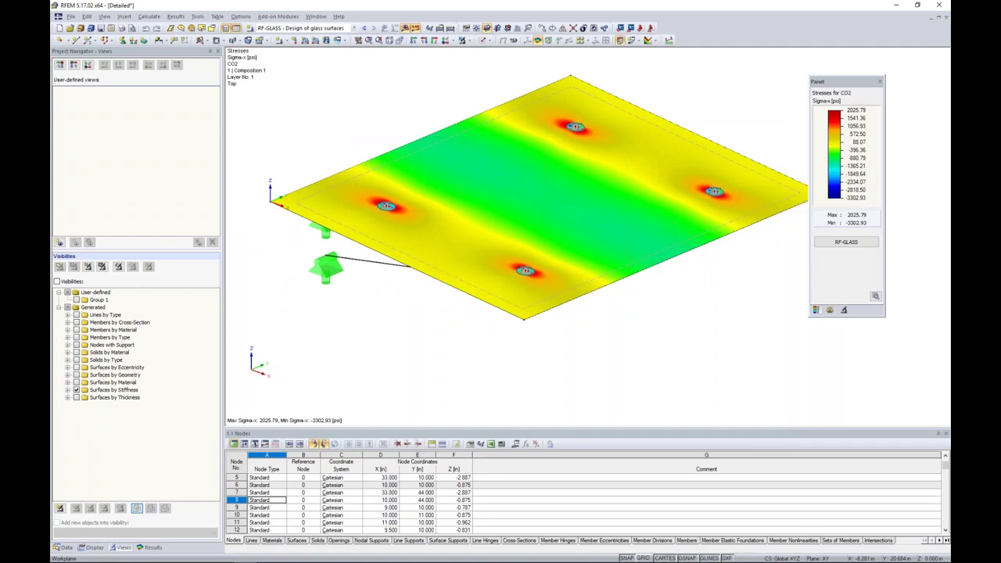
{"action": "left_click", "coordinate": [154, 548]}
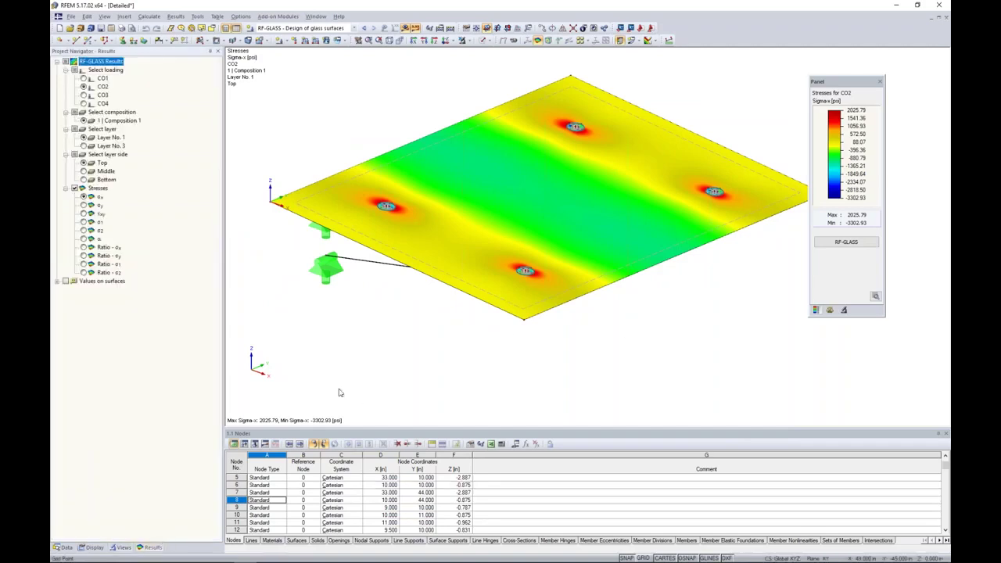
{"action": "left_click", "coordinate": [847, 243]}
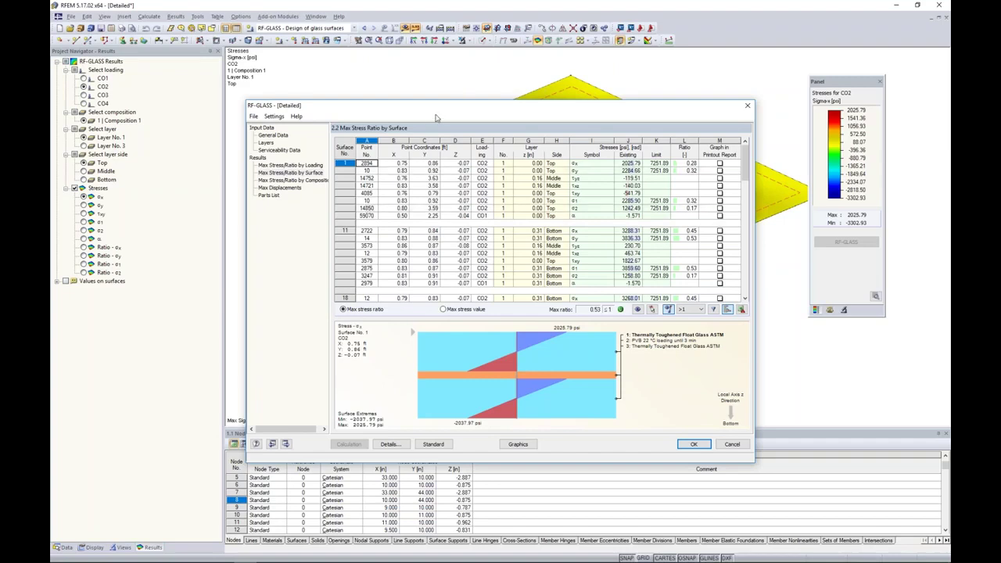
{"action": "left_click_drag", "start_coordinate": [402, 110], "coordinate": [398, 283]}
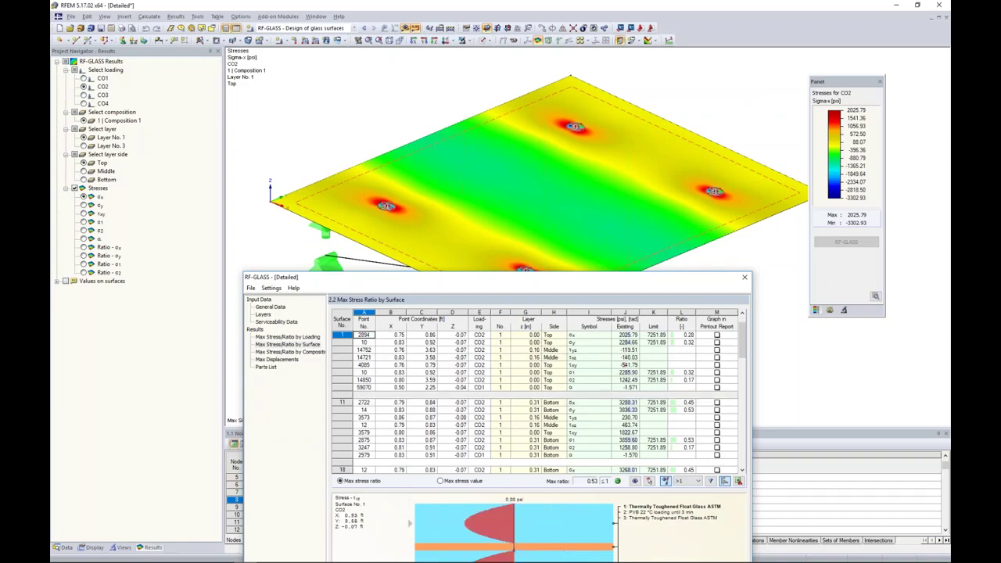
Examine where the governing normal and principal stresses of surfaces 11, 18 and 30 occur on the pane.
{"action": "scroll", "coordinate": [583, 383], "scroll_direction": "down", "scroll_amount": 2}
{"action": "left_click", "coordinate": [578, 365]}
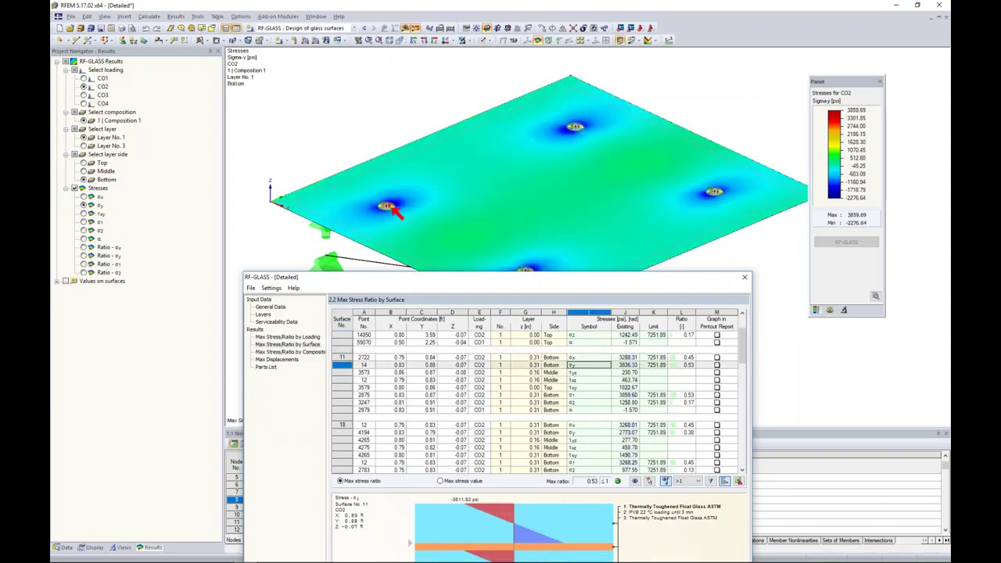
{"action": "left_click", "coordinate": [575, 397]}
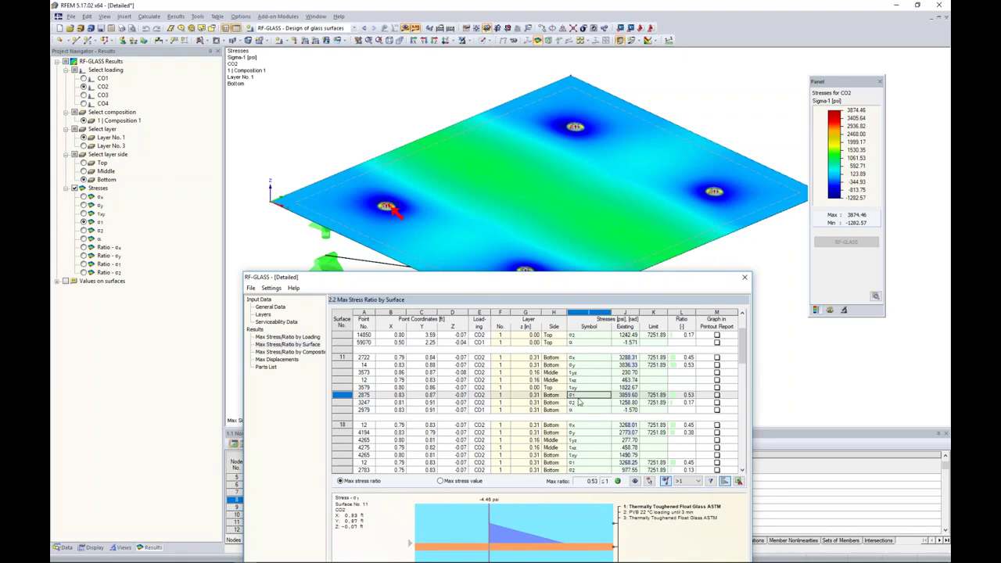
{"action": "scroll", "coordinate": [579, 402], "scroll_direction": "down", "scroll_amount": 1}
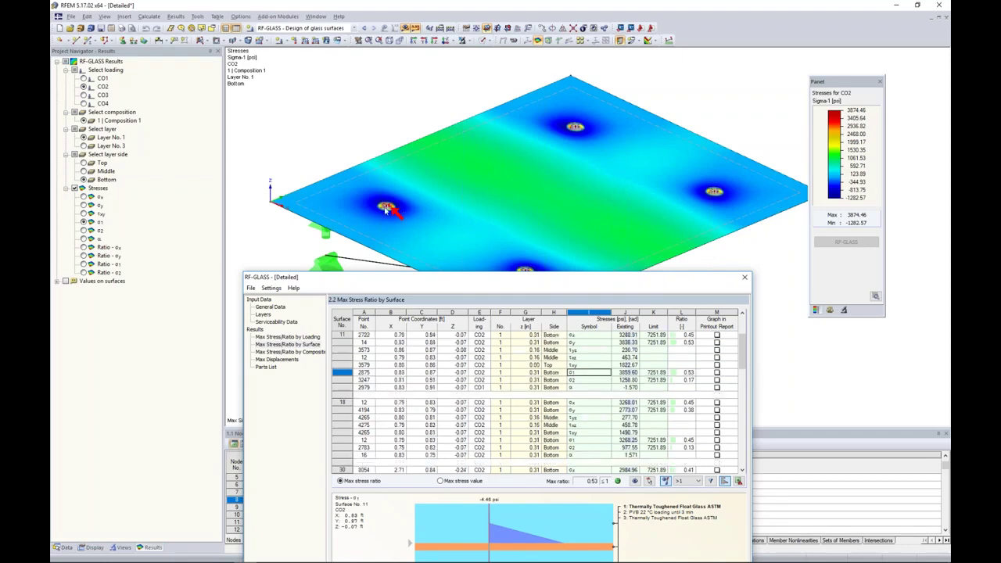
{"action": "left_click", "coordinate": [577, 381]}
{"action": "left_click", "coordinate": [577, 343]}
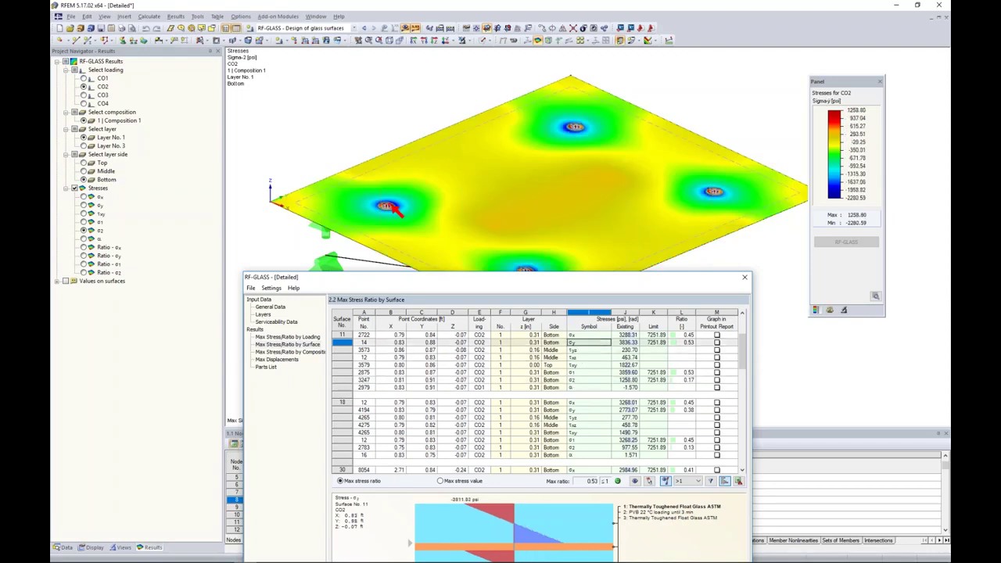
{"action": "left_click", "coordinate": [587, 410]}
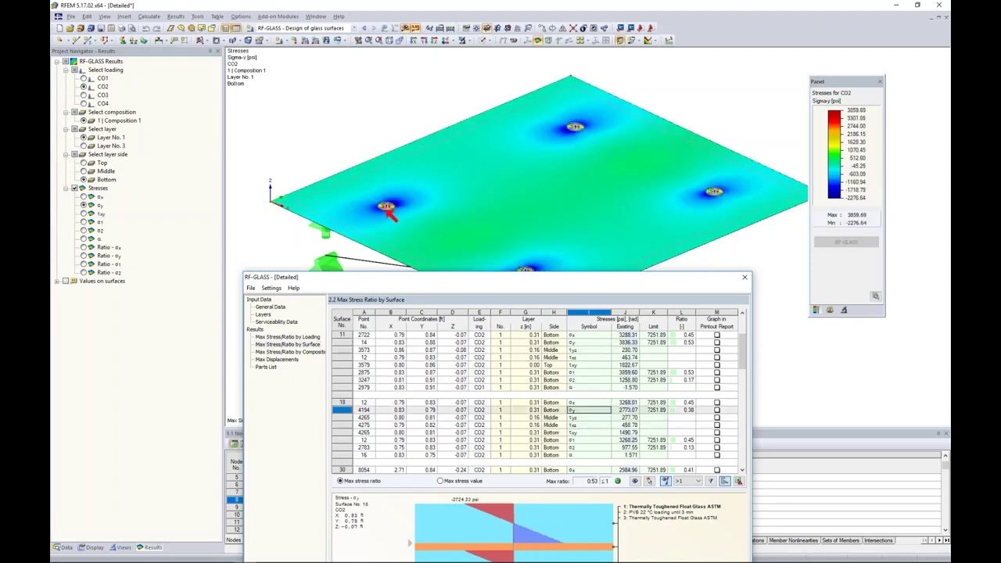
{"action": "scroll", "coordinate": [585, 428], "scroll_direction": "down", "scroll_amount": 4}
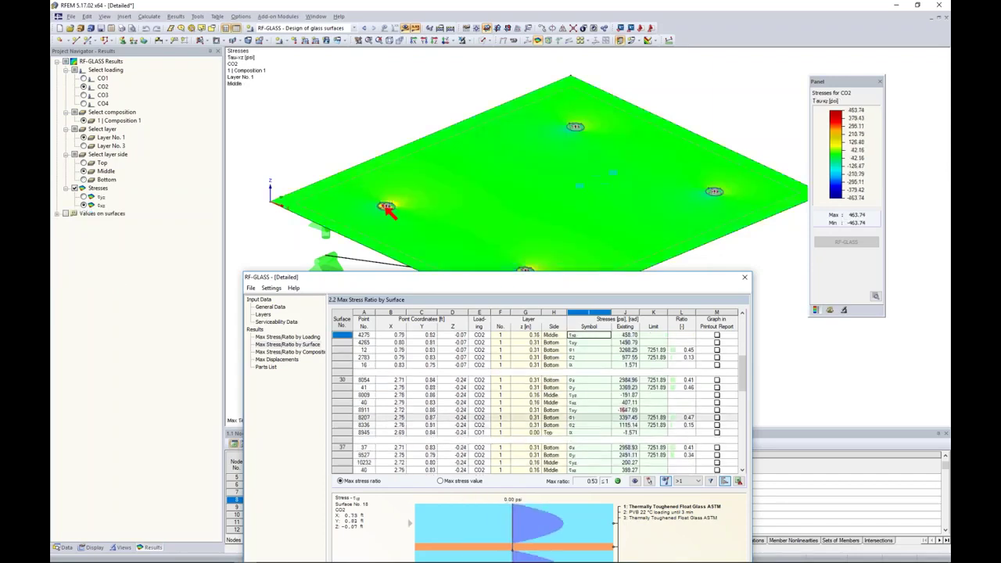
{"action": "left_click", "coordinate": [587, 418]}
Review the maximum displacements of the glass pane and show the deflection results graphically in the model.
{"action": "left_click_drag", "start_coordinate": [578, 281], "coordinate": [646, 119]}
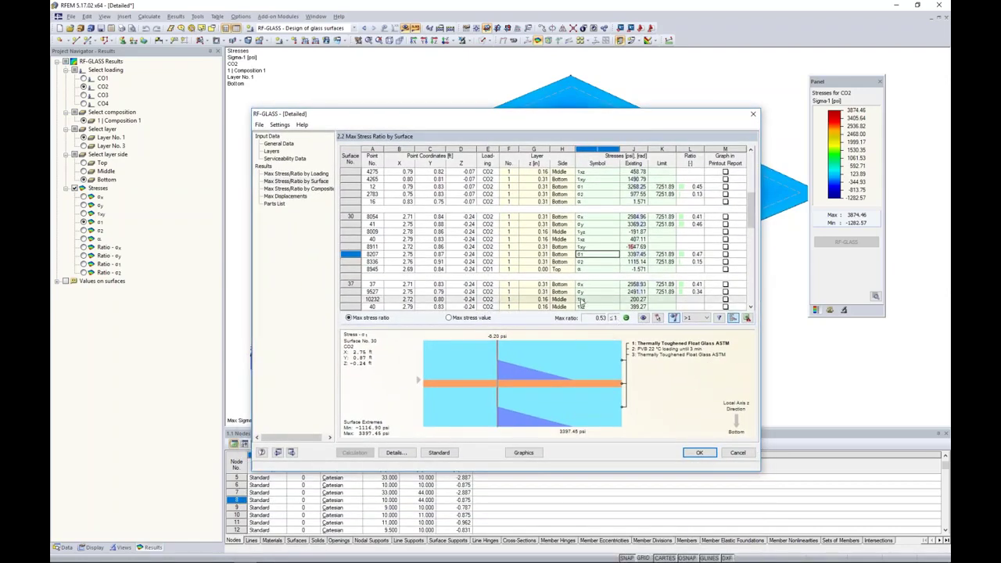
{"action": "left_click", "coordinate": [285, 195]}
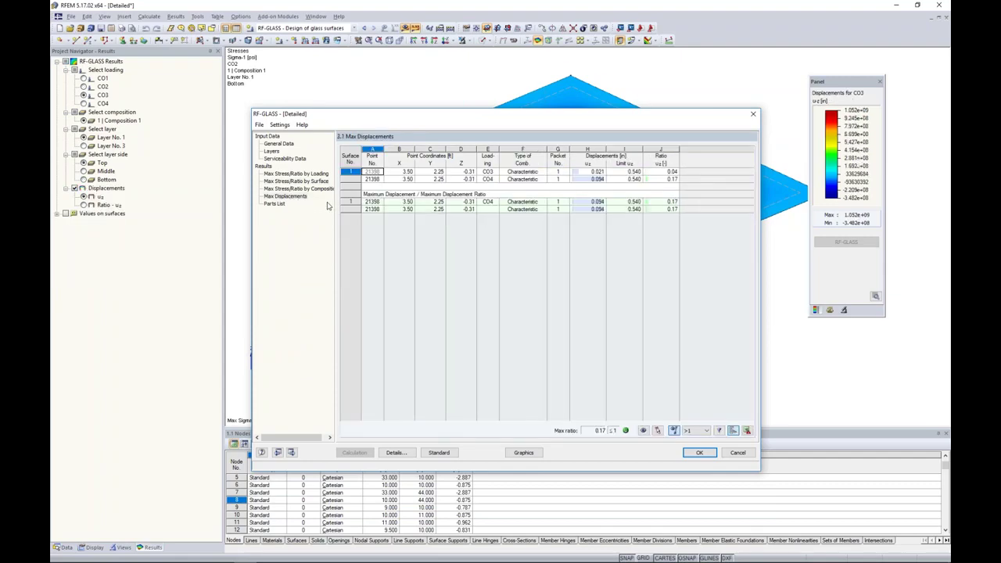
{"action": "left_click_drag", "start_coordinate": [519, 119], "coordinate": [518, 313]}
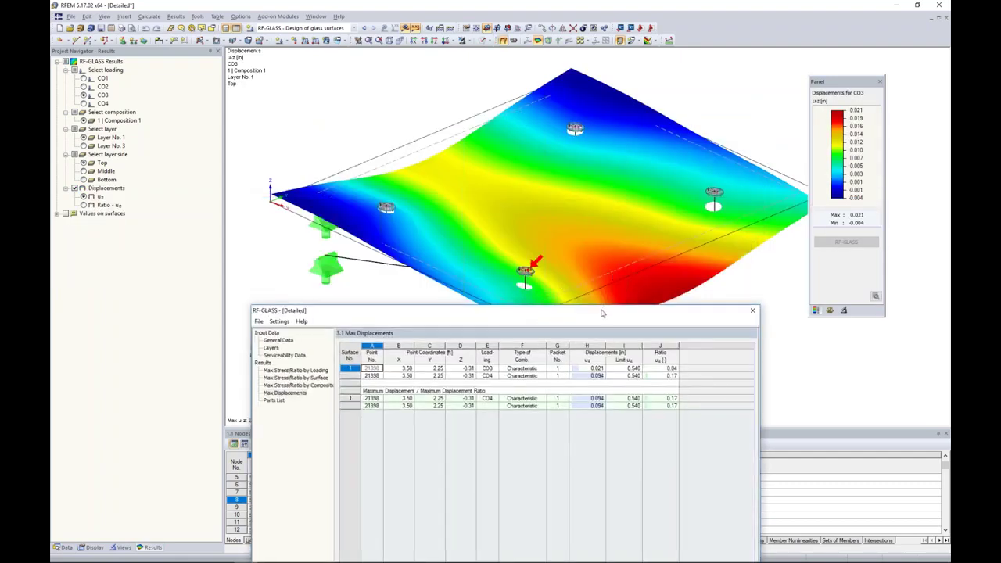
{"action": "left_click_drag", "start_coordinate": [603, 312], "coordinate": [607, 146]}
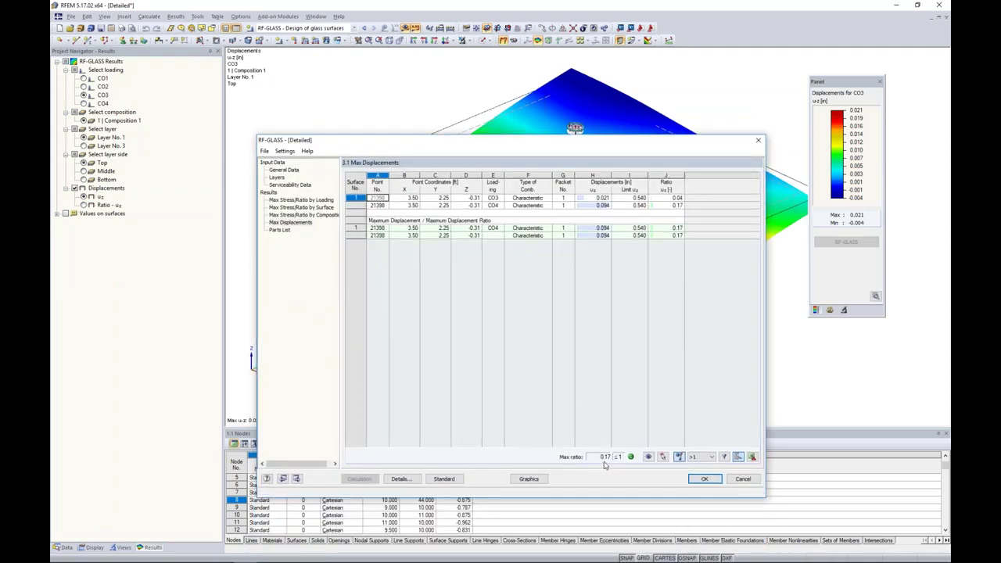
{"action": "left_click", "coordinate": [528, 479]}
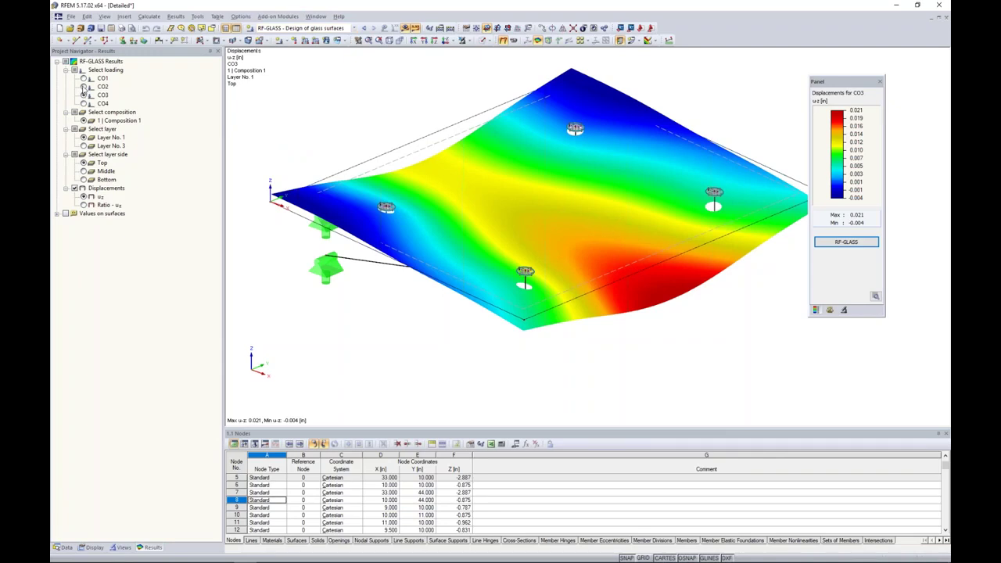
Display the CO2 Sigma-1 stresses on the bottom side of Layer No. 1 and inspect them at the front fitting.
{"action": "left_click", "coordinate": [84, 86]}
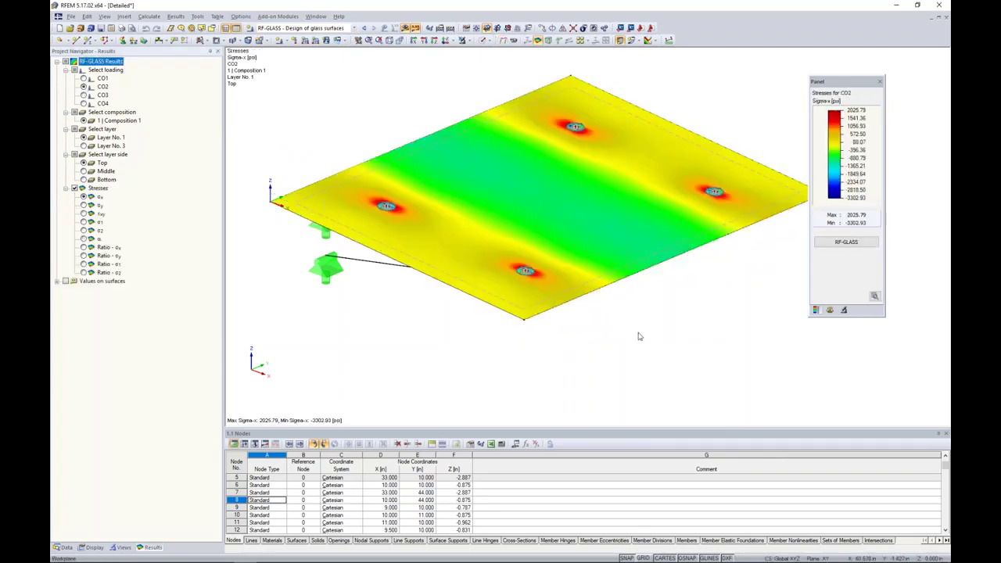
{"action": "middle_click_drag", "start_coordinate": [639, 334], "coordinate": [587, 335], "text": "ctrl"}
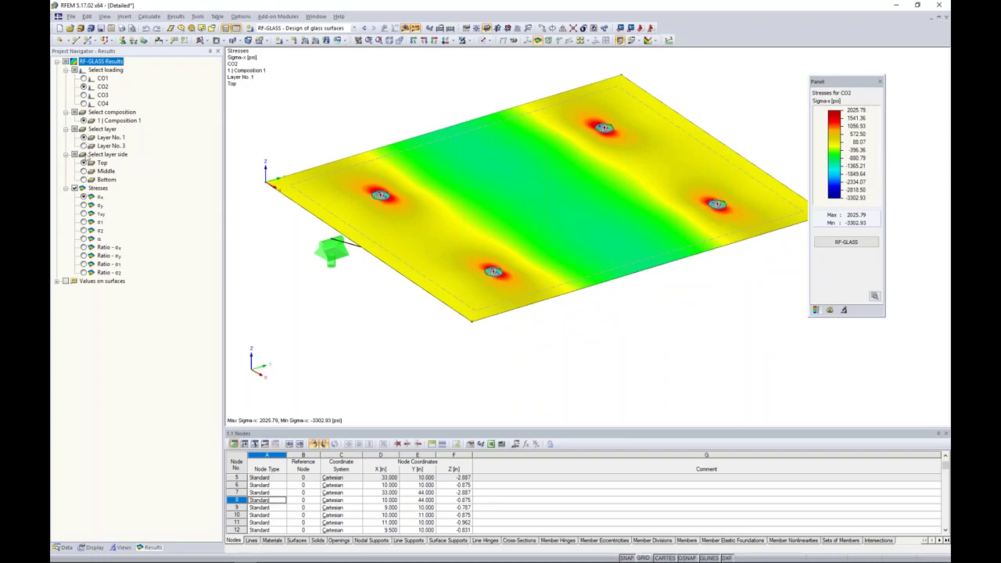
{"action": "left_click", "coordinate": [84, 179]}
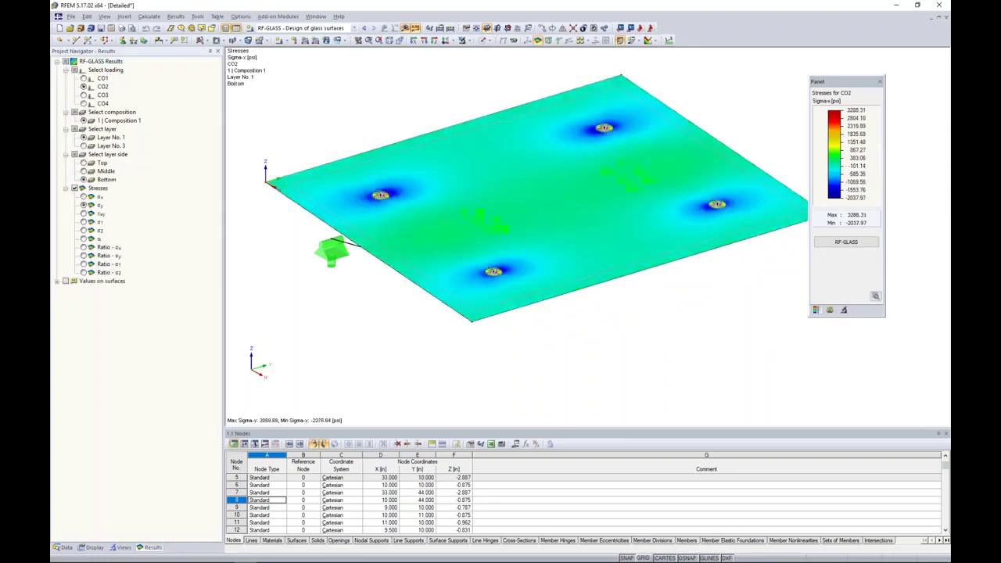
{"action": "left_click", "coordinate": [83, 222]}
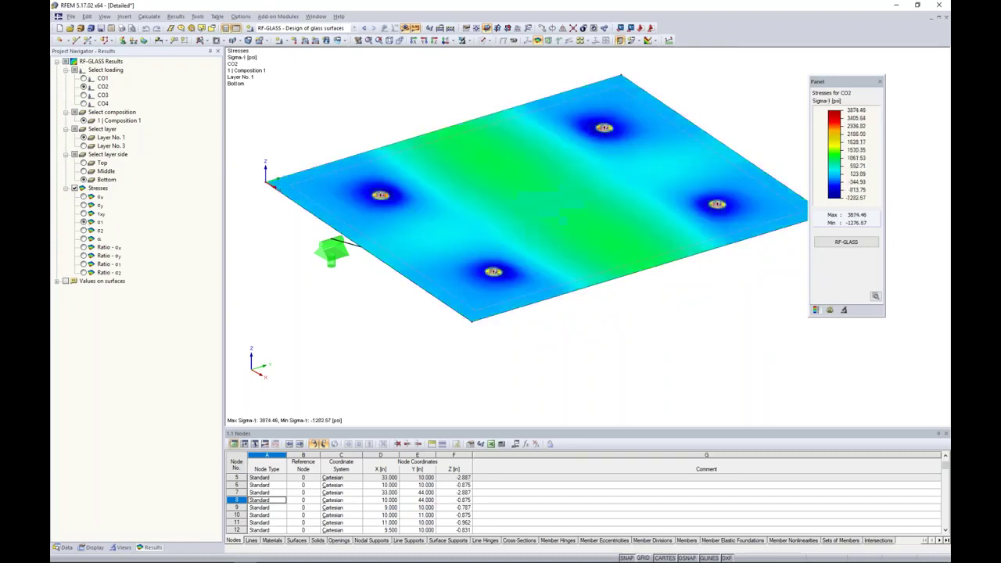
{"action": "scroll", "coordinate": [502, 283], "scroll_direction": "up", "scroll_amount": 6}
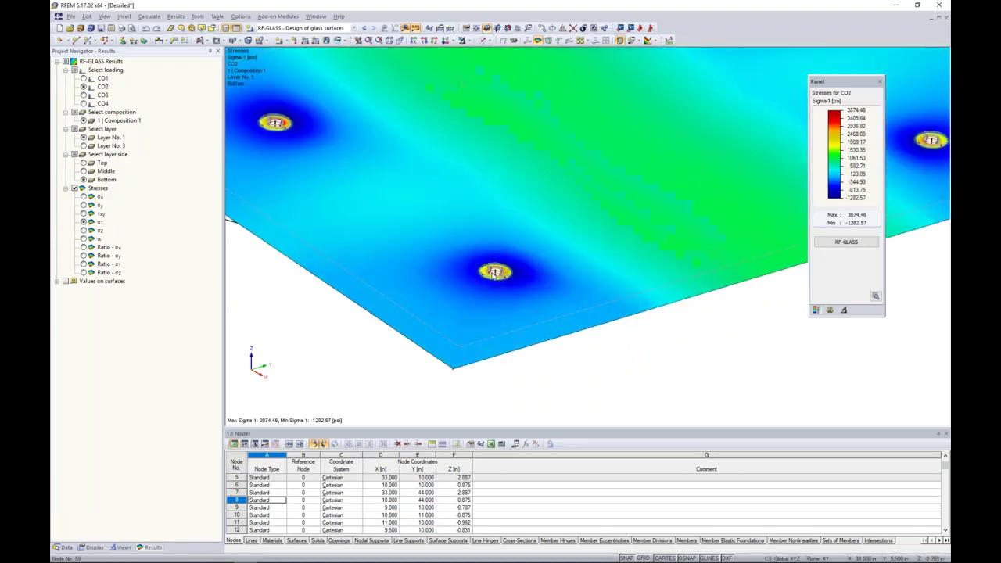
{"action": "scroll", "coordinate": [493, 273], "scroll_direction": "up", "scroll_amount": 8}
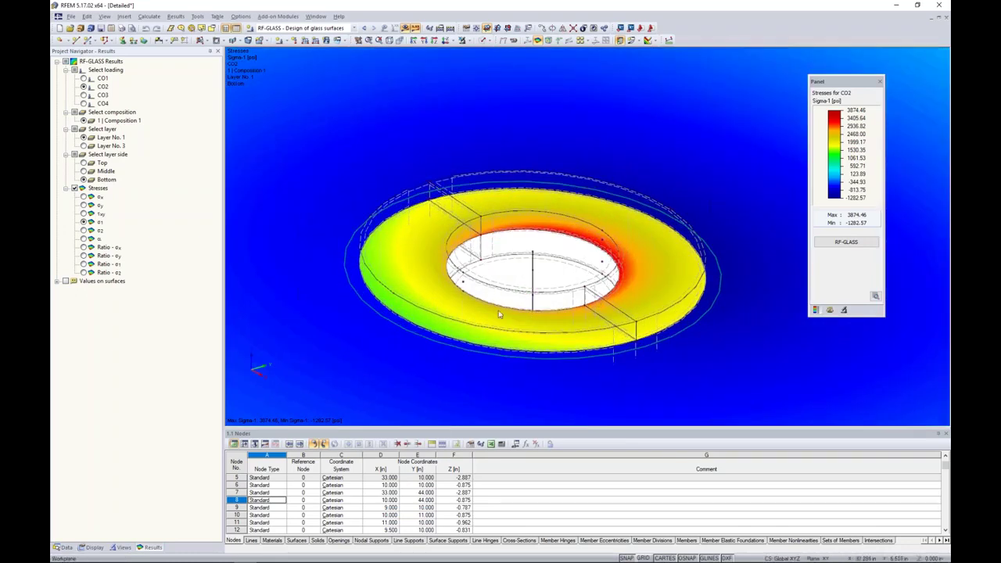
Select the front fitting's objects and limit visibility to them so its local Sigma-1 stresses are shown alone.
{"action": "left_click", "coordinate": [93, 548]}
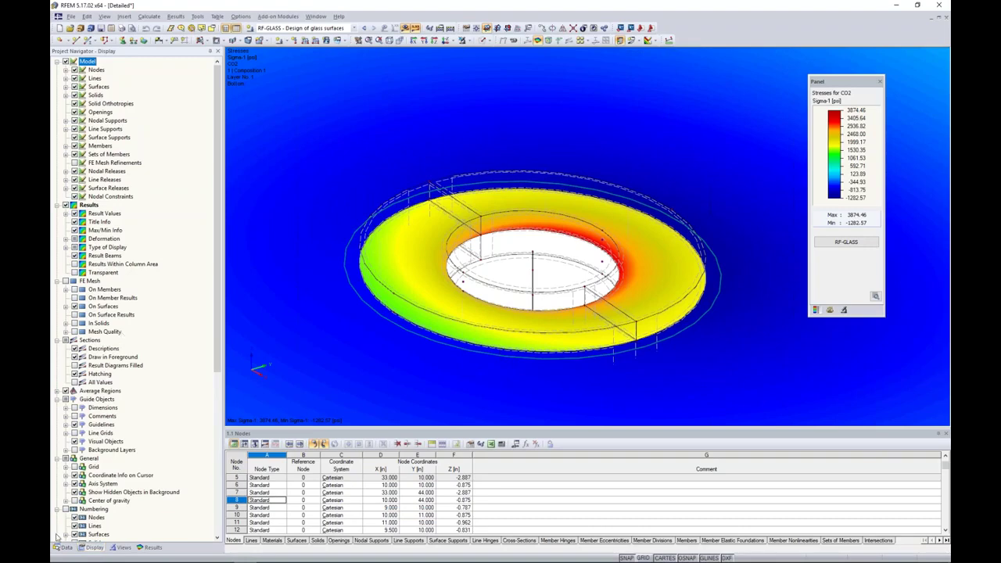
{"action": "left_click", "coordinate": [147, 547]}
{"action": "scroll", "coordinate": [518, 255], "scroll_direction": "down", "scroll_amount": 5}
{"action": "scroll", "coordinate": [518, 255], "scroll_direction": "down", "scroll_amount": 4}
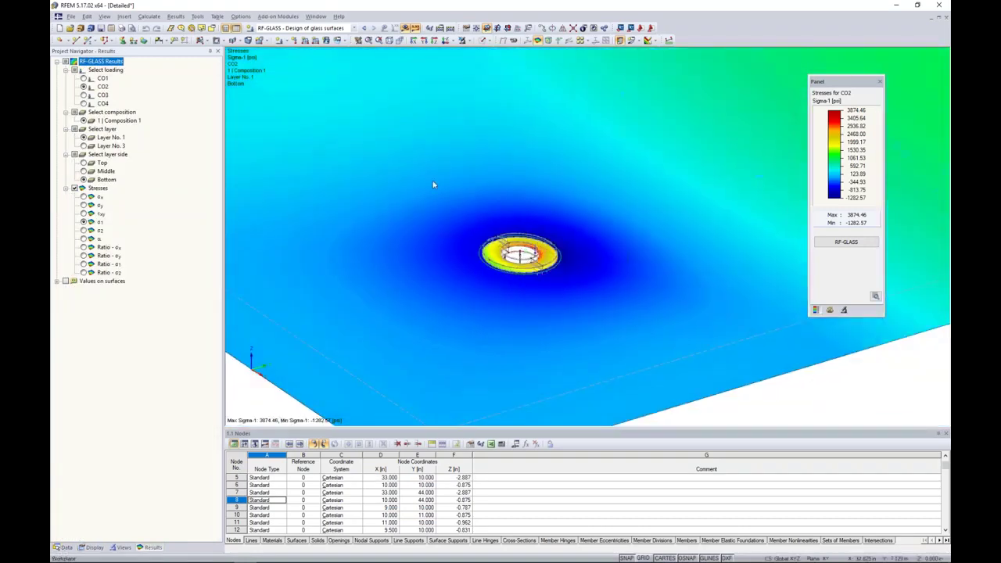
{"action": "scroll", "coordinate": [521, 258], "scroll_direction": "up", "scroll_amount": 2}
{"action": "left_click_drag", "start_coordinate": [578, 302], "coordinate": [599, 316]}
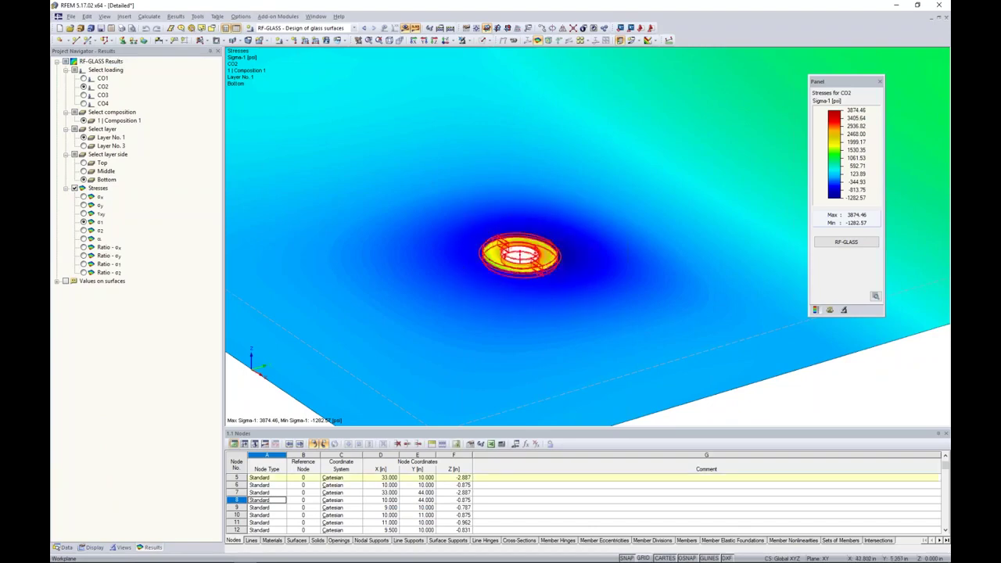
{"action": "left_click", "coordinate": [468, 40]}
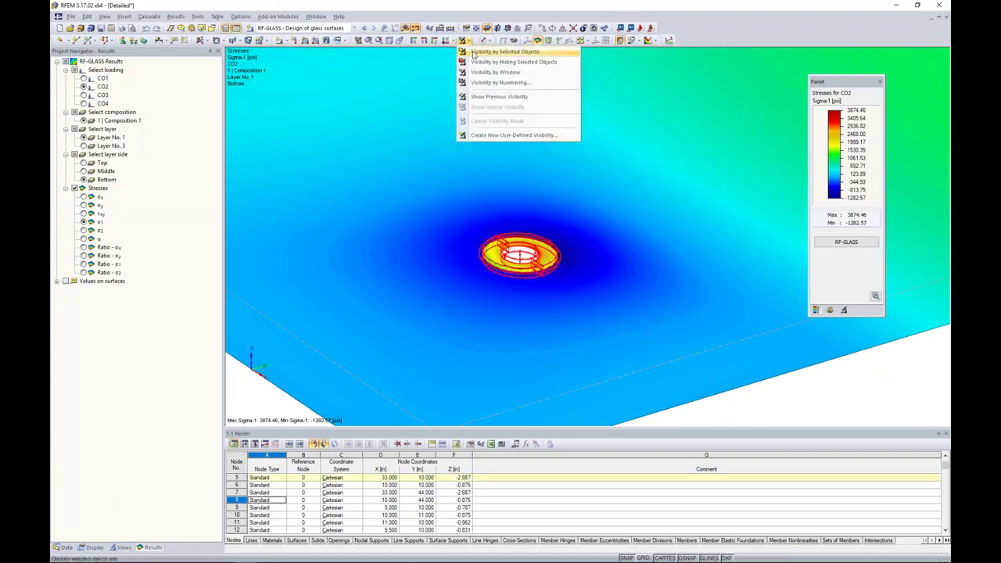
{"action": "left_click", "coordinate": [475, 54]}
{"action": "scroll", "coordinate": [516, 266], "scroll_direction": "up", "scroll_amount": 4}
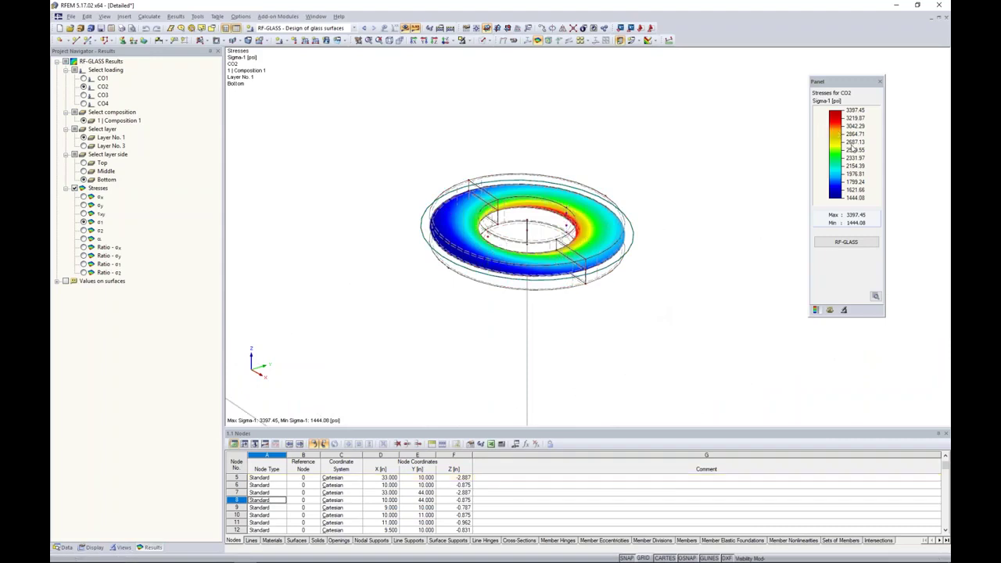
Cancel the visibility mode to show the whole model and display the Sigma-x stresses on the glass pane.
{"action": "left_click_drag", "start_coordinate": [841, 81], "coordinate": [748, 90]}
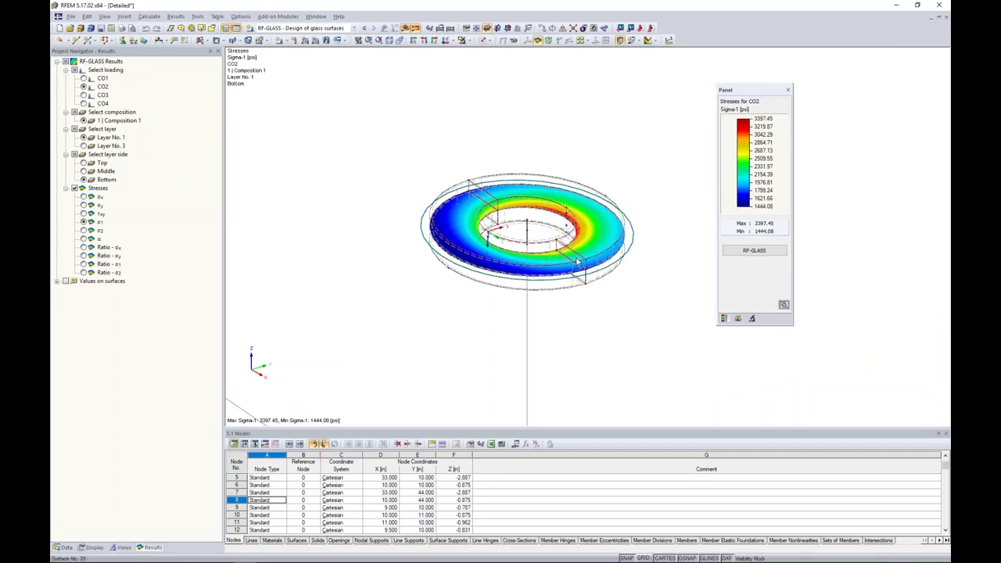
{"action": "scroll", "coordinate": [577, 262], "scroll_direction": "down", "scroll_amount": 8}
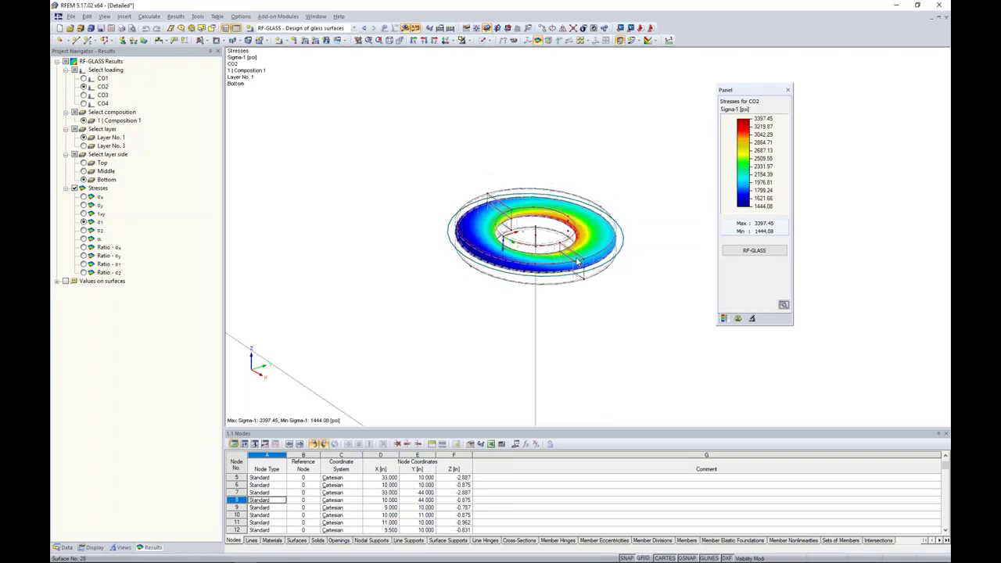
{"action": "middle_click_drag", "start_coordinate": [602, 282], "coordinate": [567, 321]}
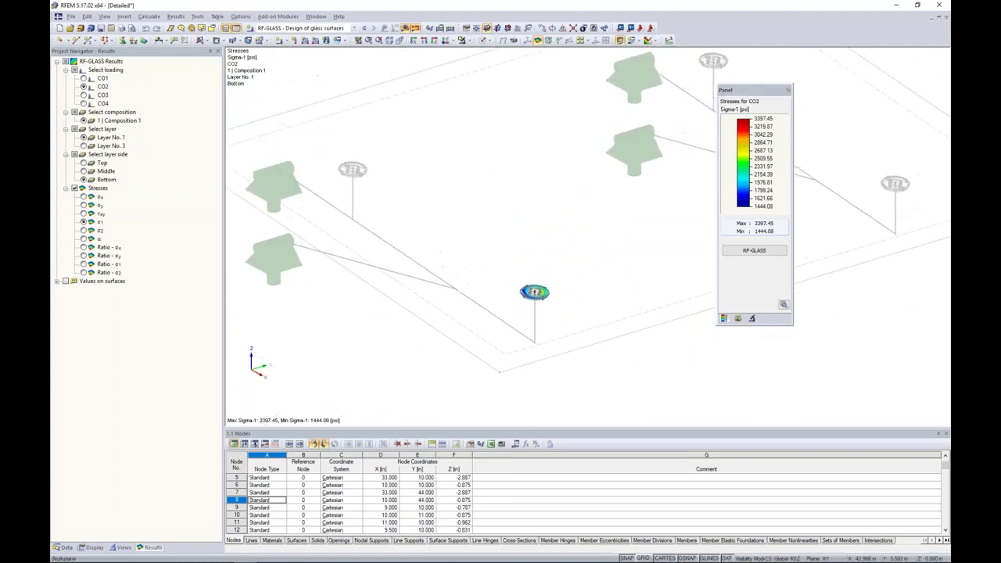
{"action": "left_click", "coordinate": [490, 43]}
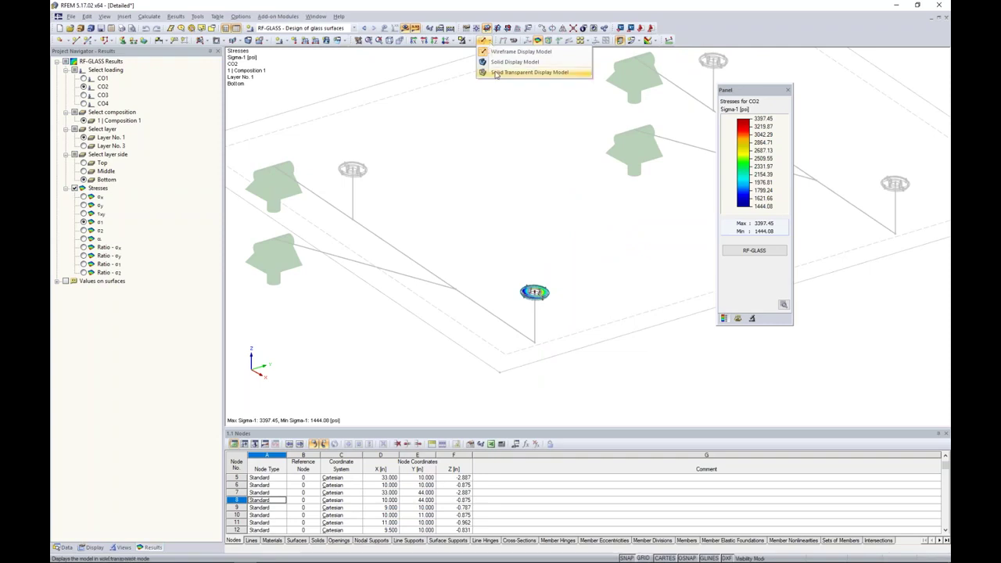
{"action": "left_click", "coordinate": [468, 41]}
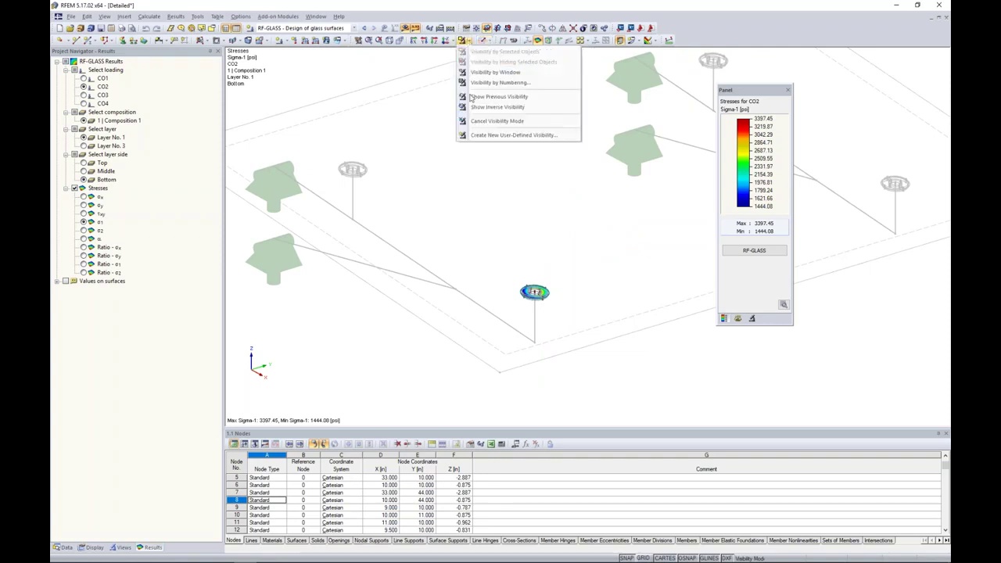
{"action": "left_click", "coordinate": [472, 122]}
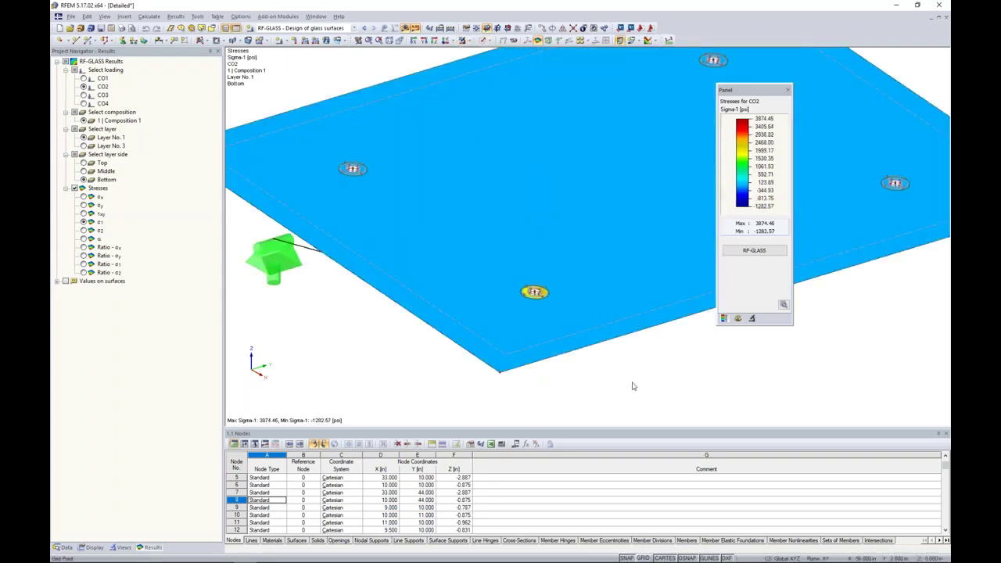
{"action": "left_click", "coordinate": [84, 197]}
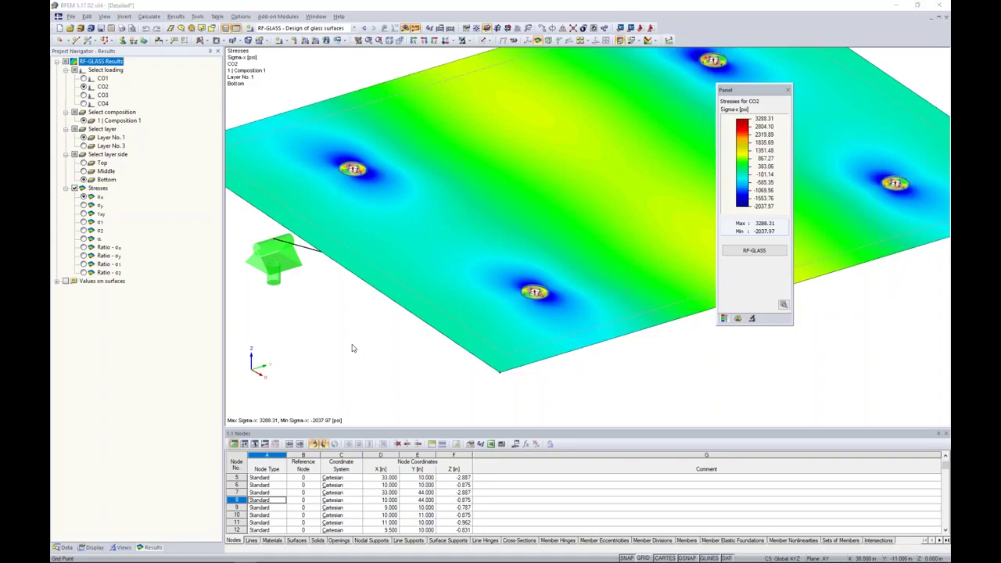
Switch to the slide presentation and advance from Hardware Modeling to the More Information slide.
{"action": "key", "text": "super+Tab"}
{"action": "left_click", "coordinate": [564, 164]}
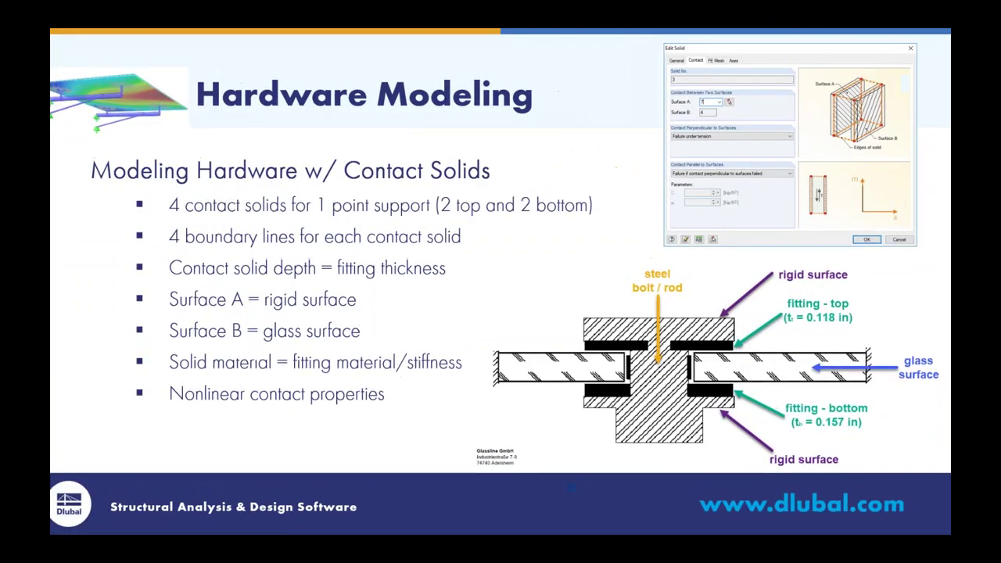
{"action": "key", "text": "Right"}
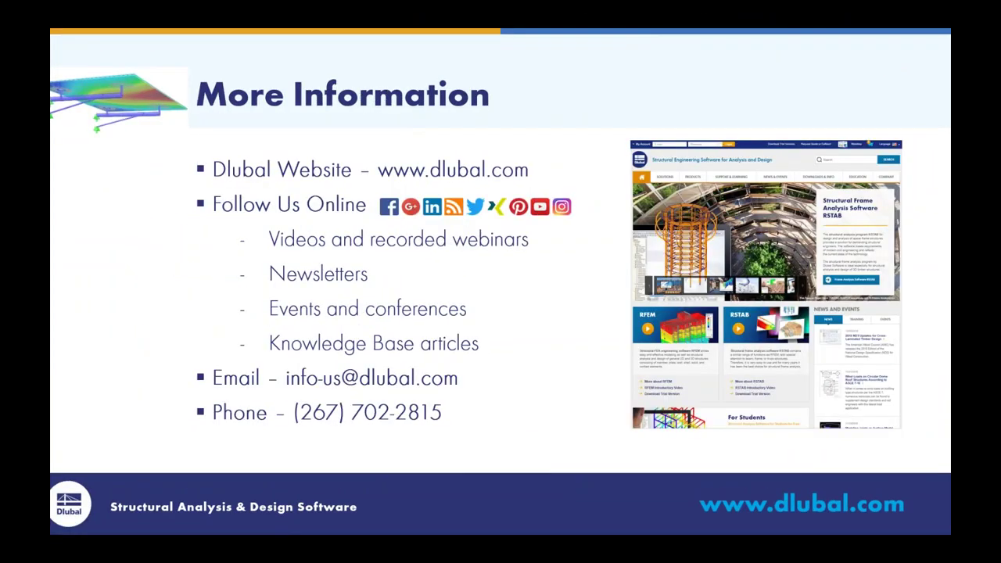